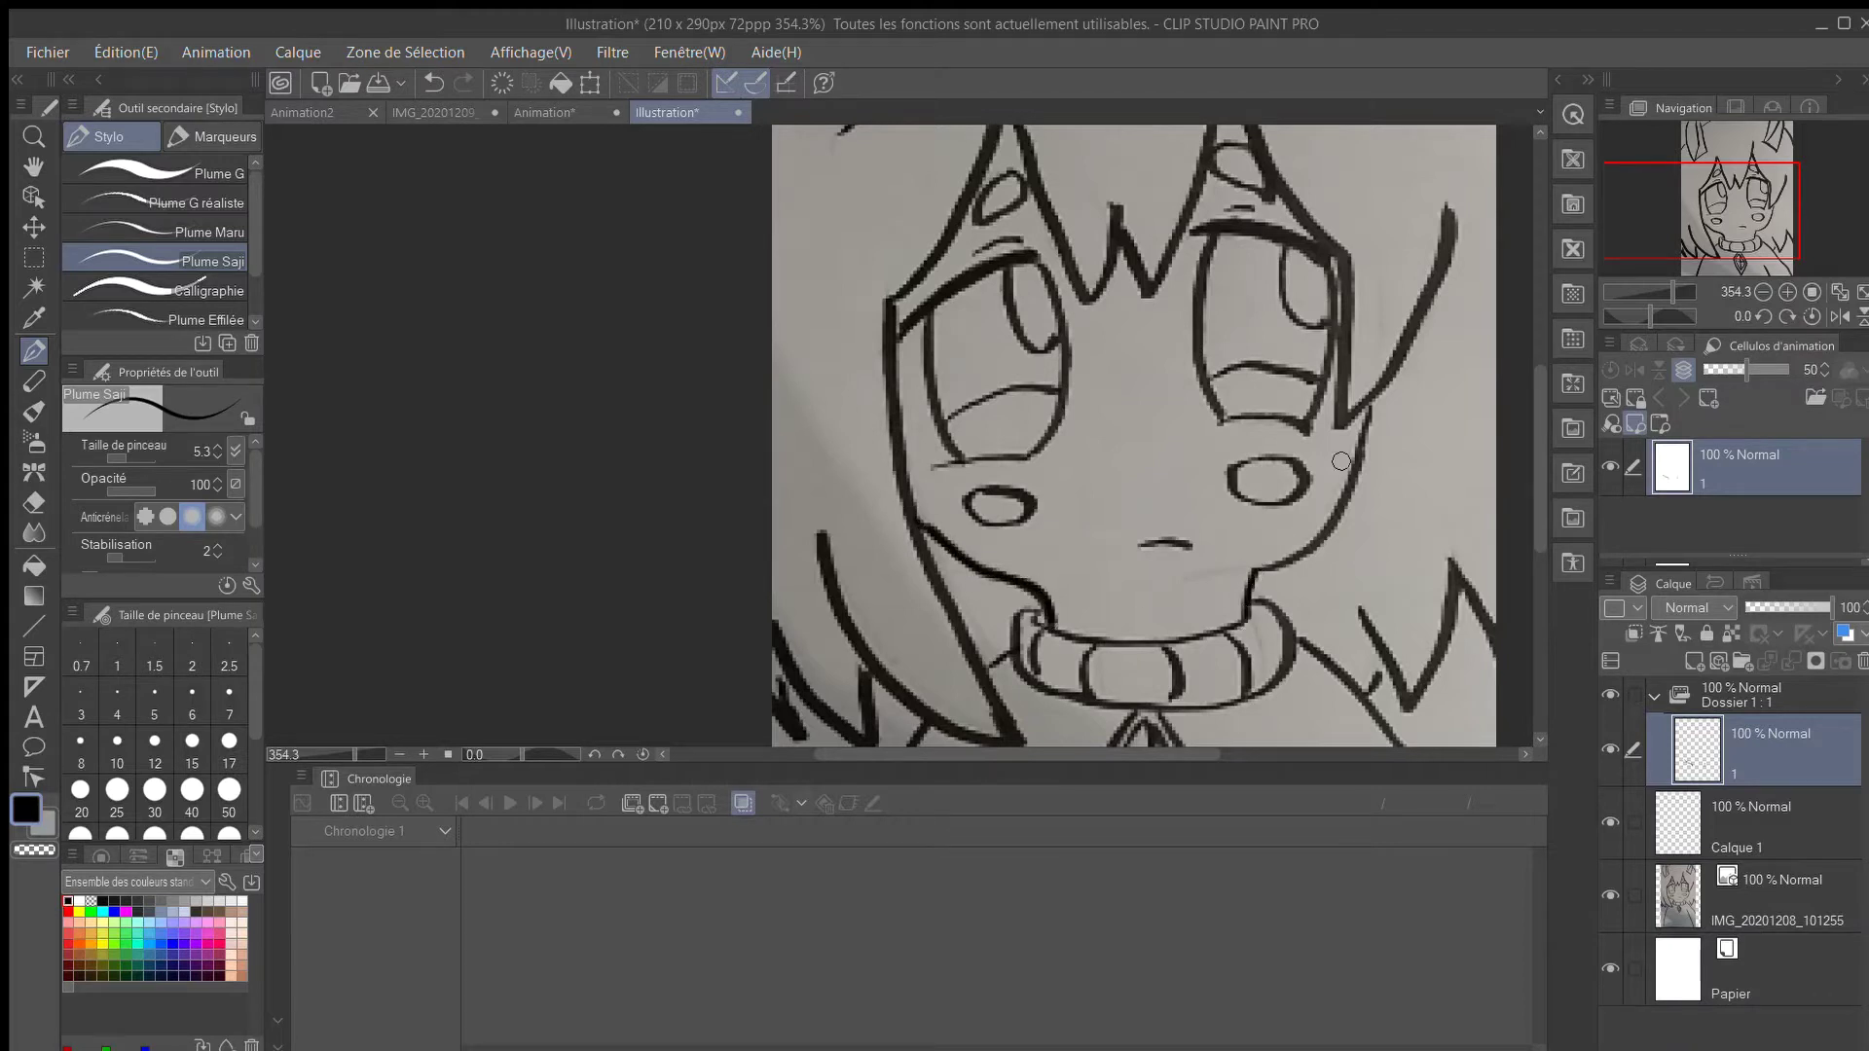
Ink the right jawline, the left side of the face and the long left hair lock over the photographed sketch.
mouse_move(1360, 436)
mouse_down()
mouse_move(1320, 533)
mouse_move(1256, 572)
mouse_up()
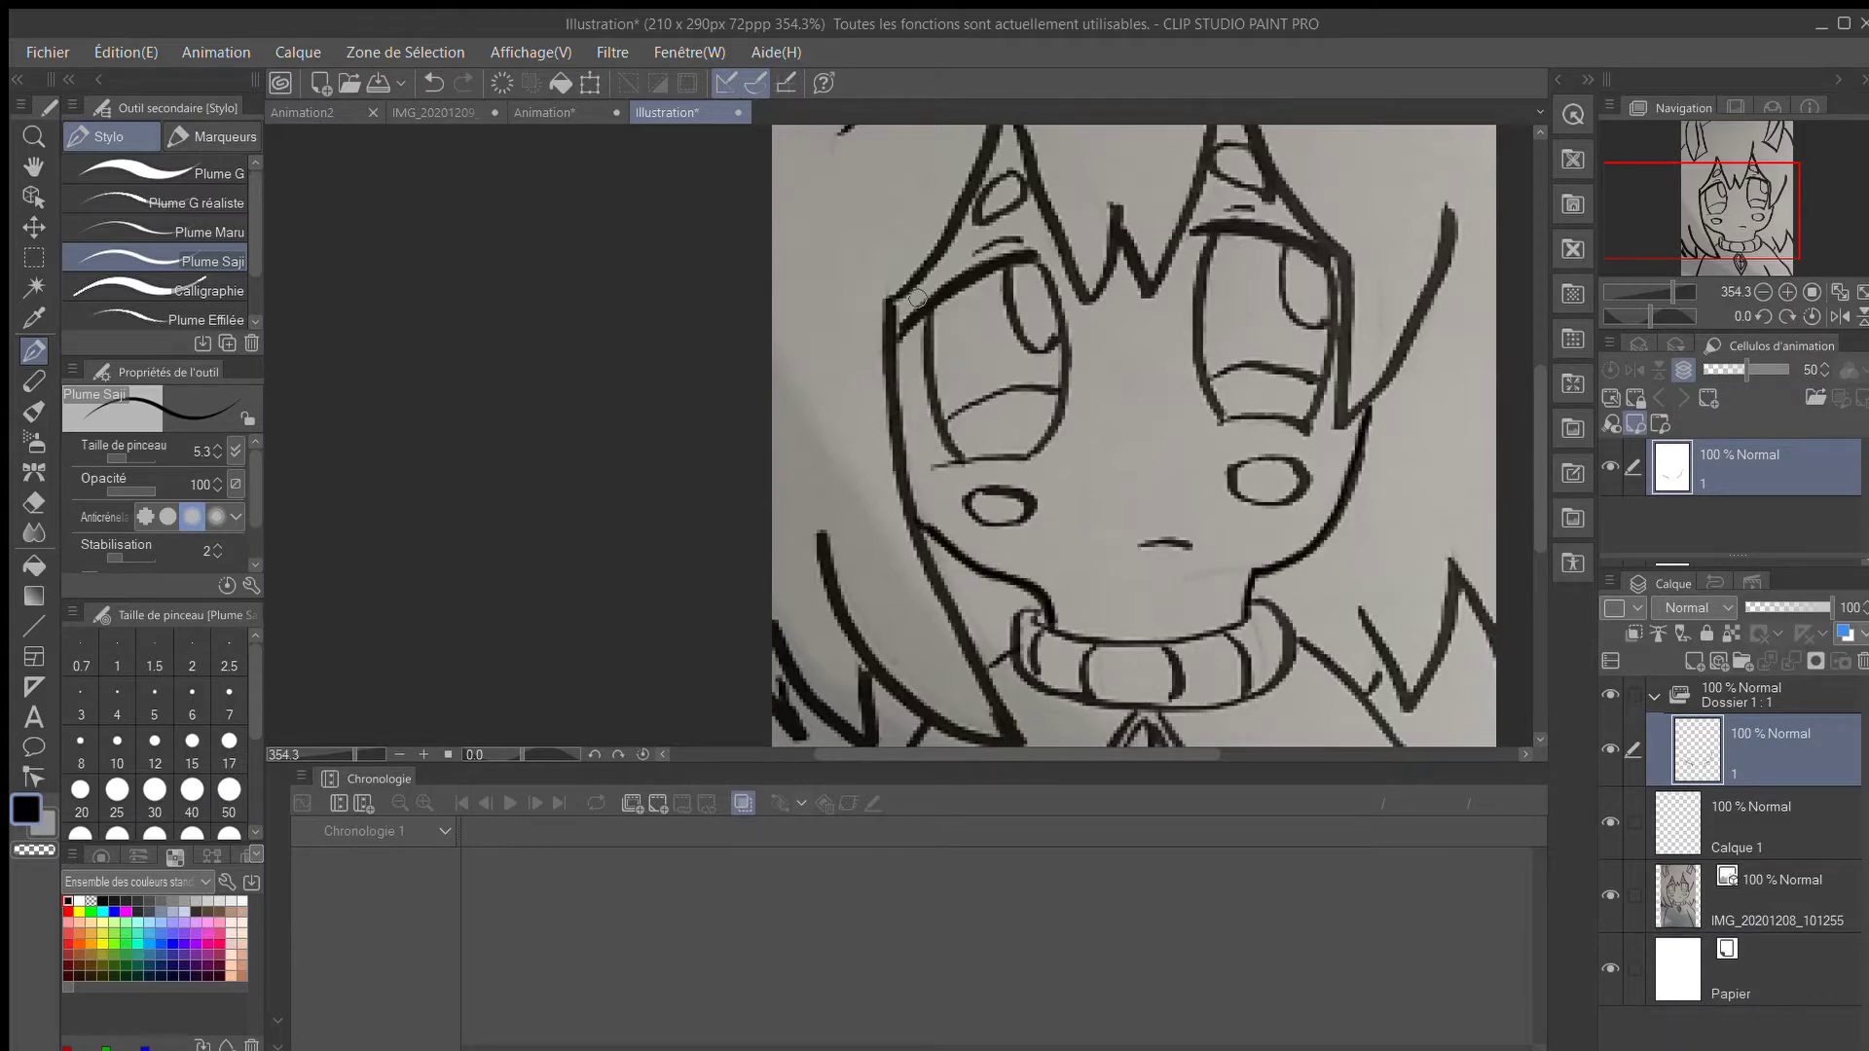
mouse_move(888, 300)
mouse_down()
mouse_move(924, 551)
mouse_move(1001, 701)
mouse_up()
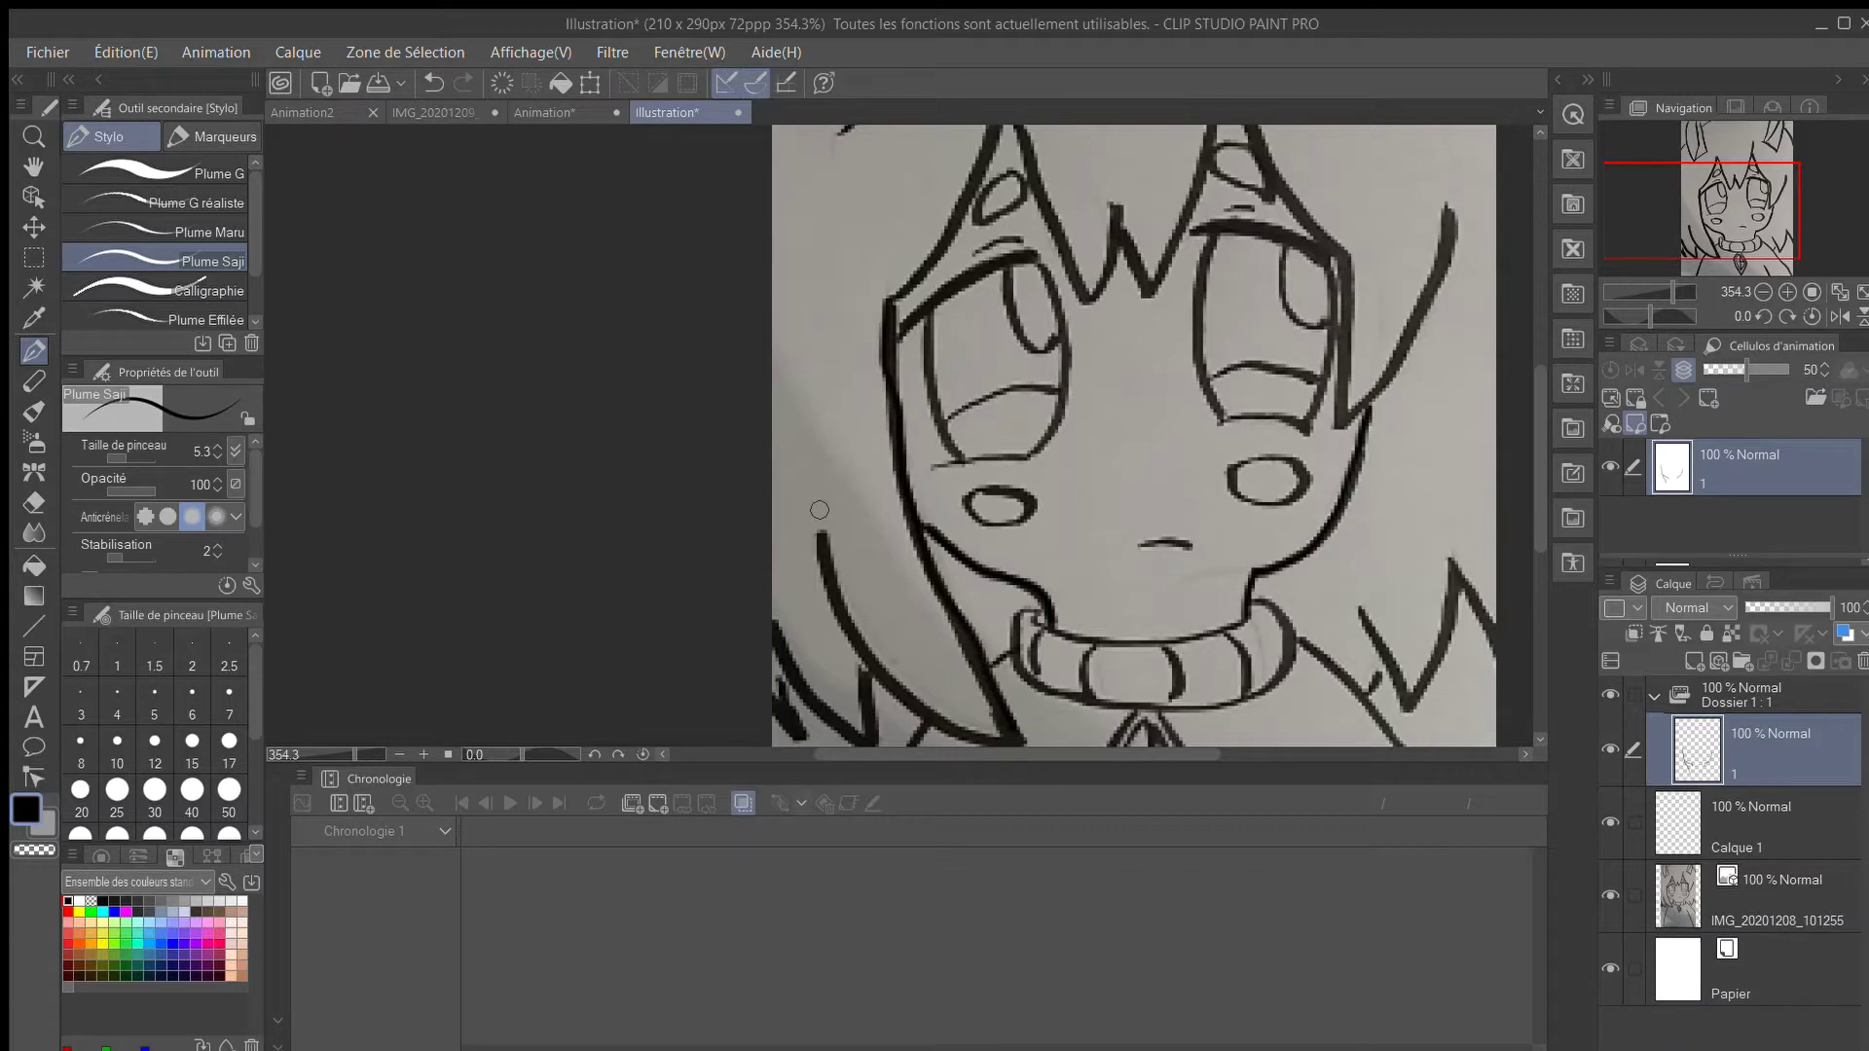
mouse_move(818, 510)
mouse_down()
mouse_move(872, 664)
mouse_move(993, 739)
mouse_up()
scroll(995, 676, down, 2)
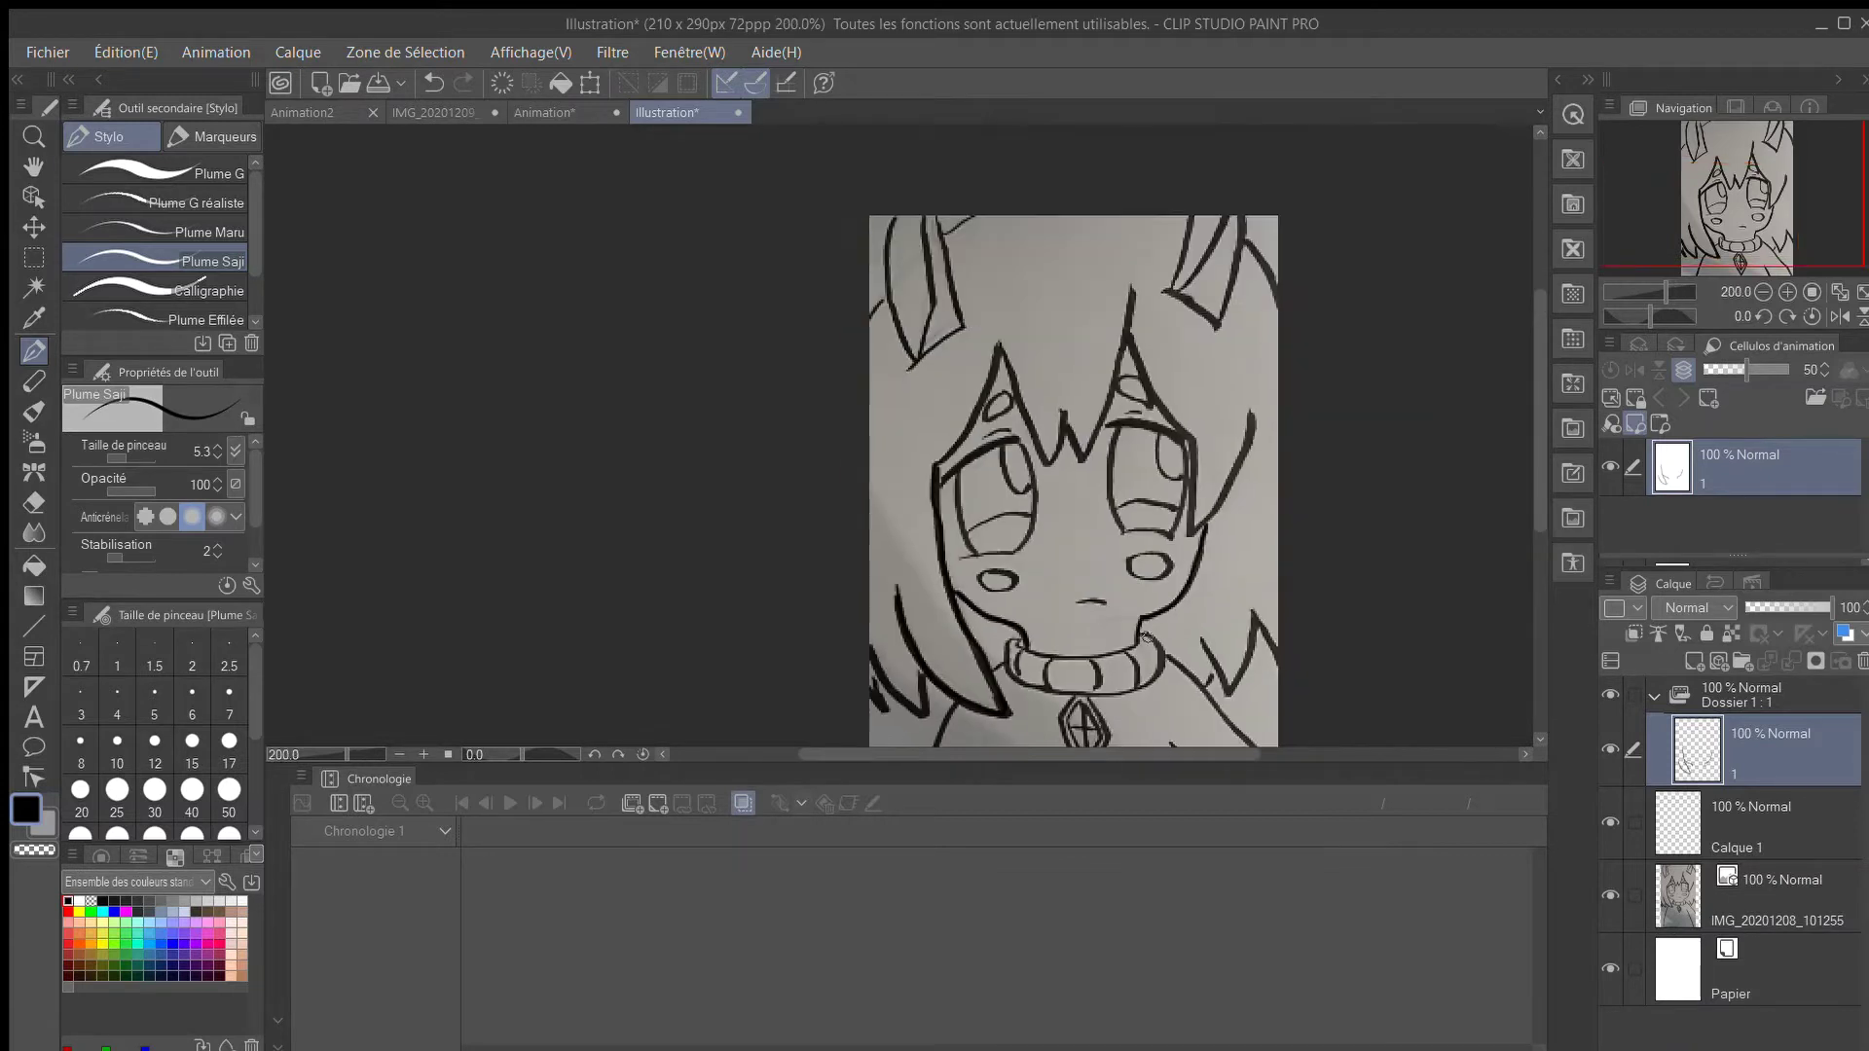
drag(1536, 500, 1535, 533)
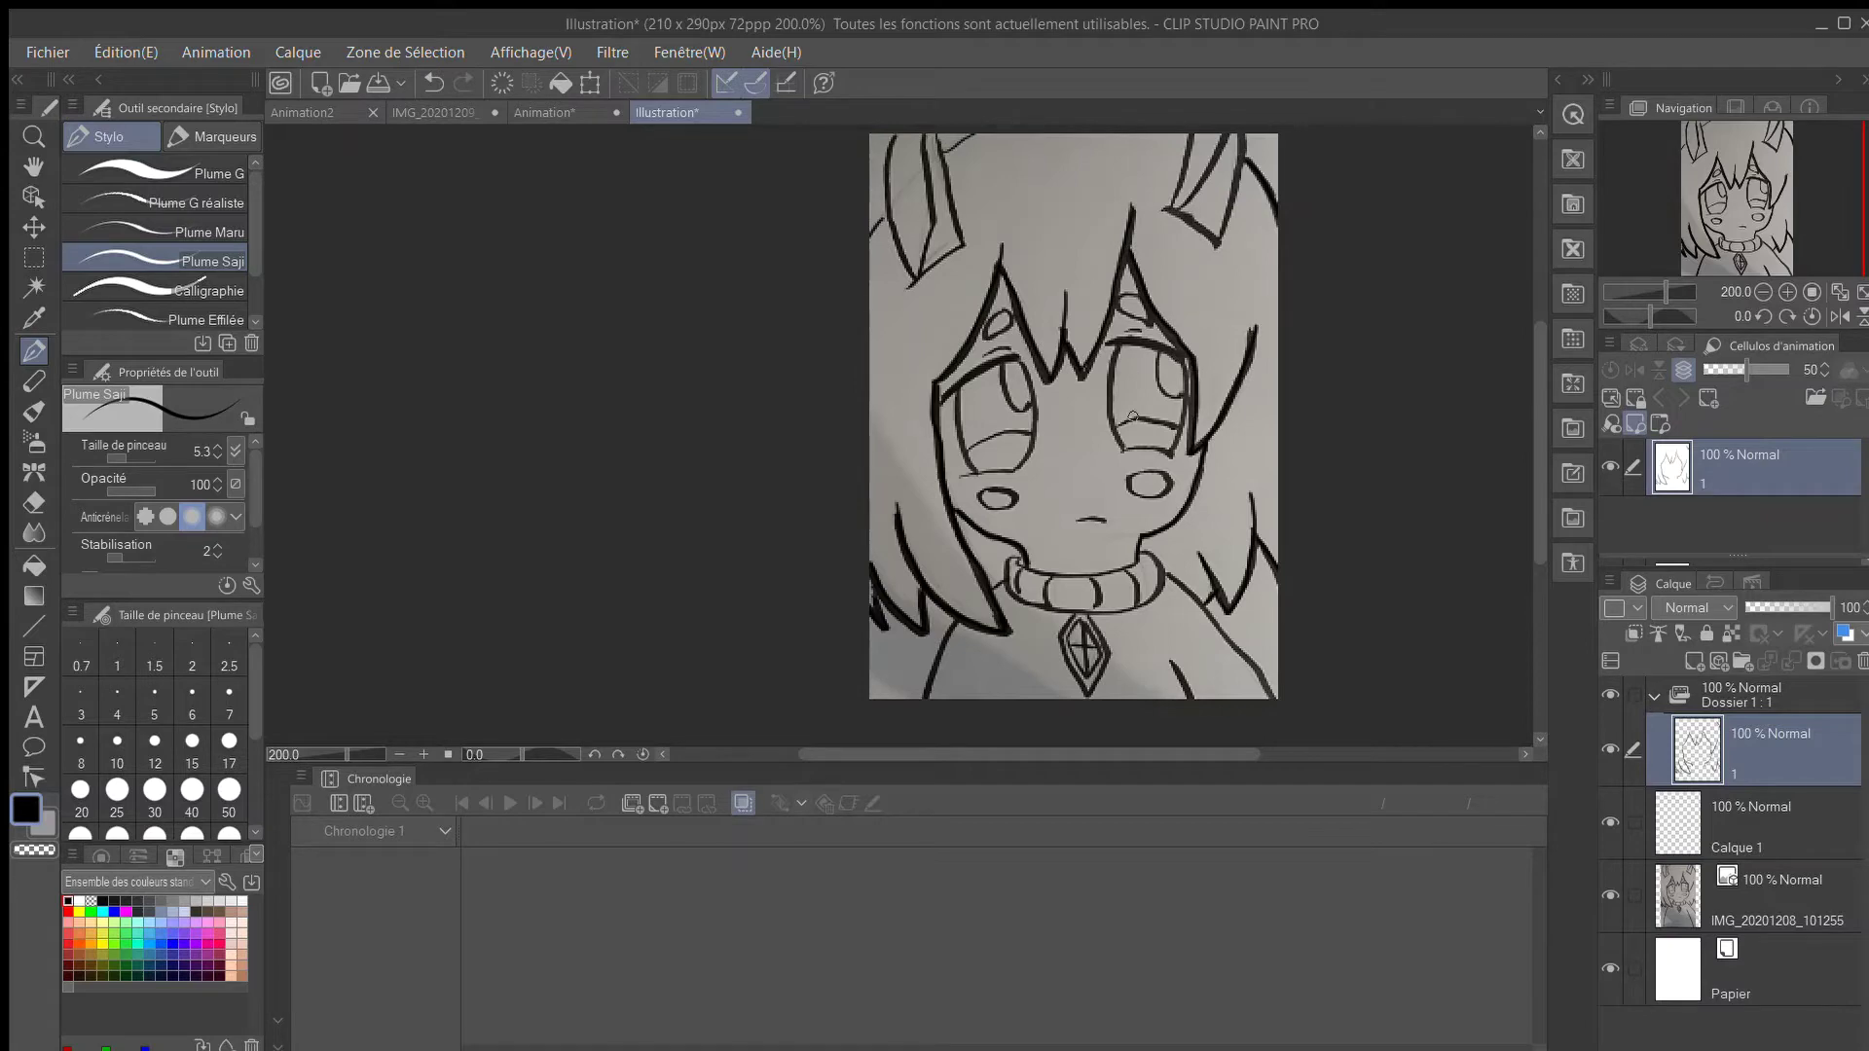
Ink the outline of the left ear and the short head line beside it over the sketch.
scroll(1132, 416, up, 3)
drag(1540, 464, 1527, 423)
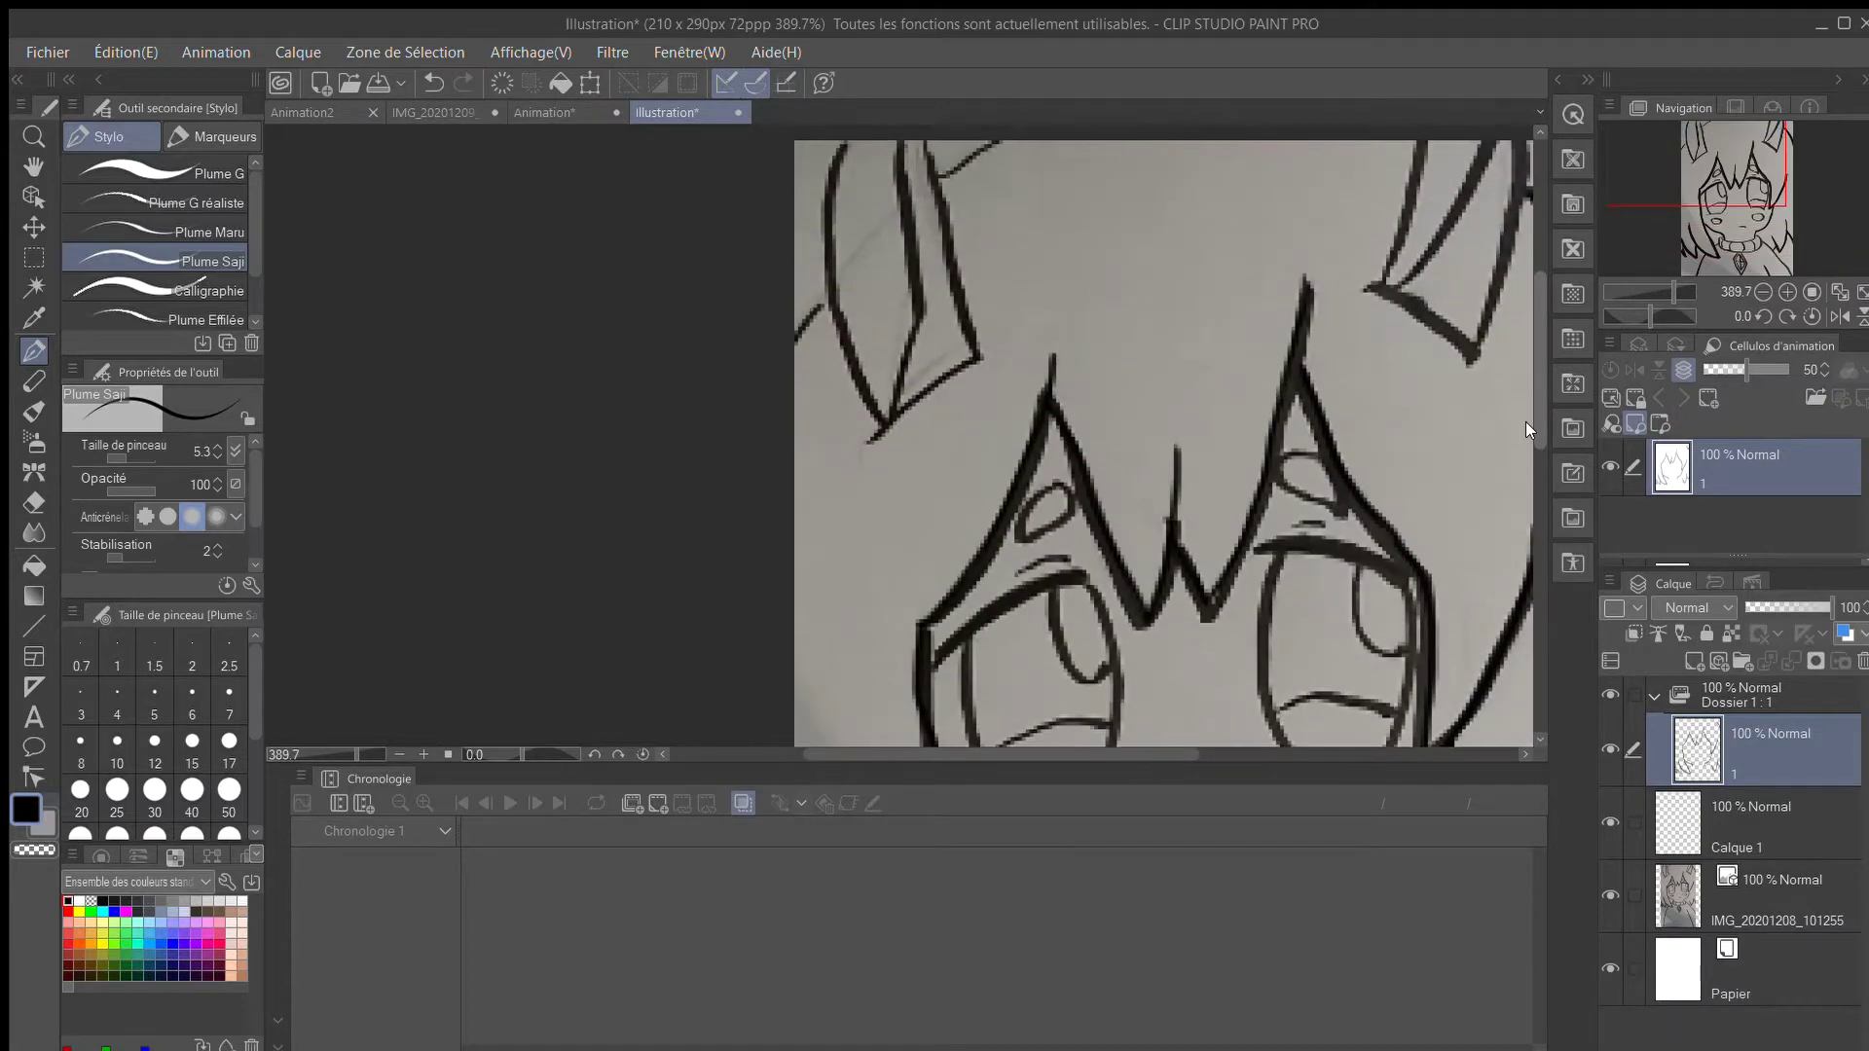
drag(869, 440, 979, 358)
mouse_move(838, 161)
mouse_down()
mouse_move(833, 275)
mouse_move(874, 410)
mouse_up()
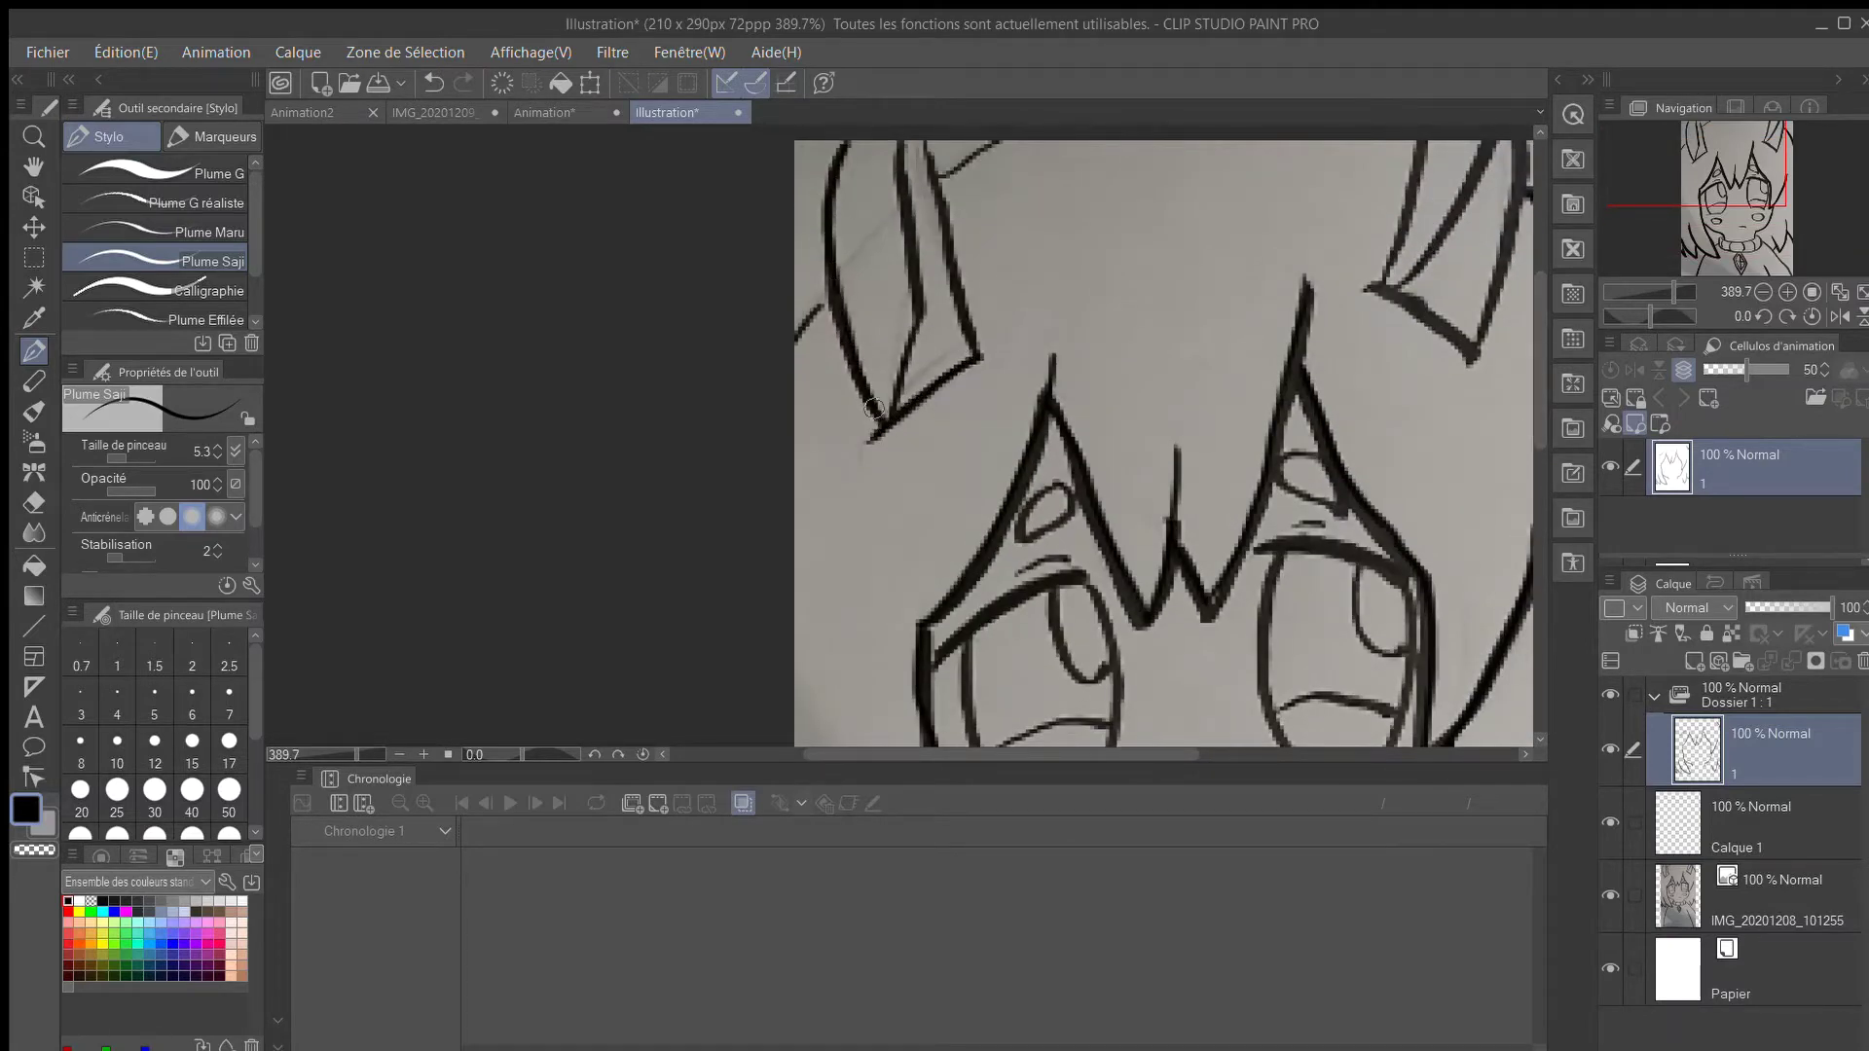
drag(929, 193, 977, 356)
drag(935, 176, 968, 143)
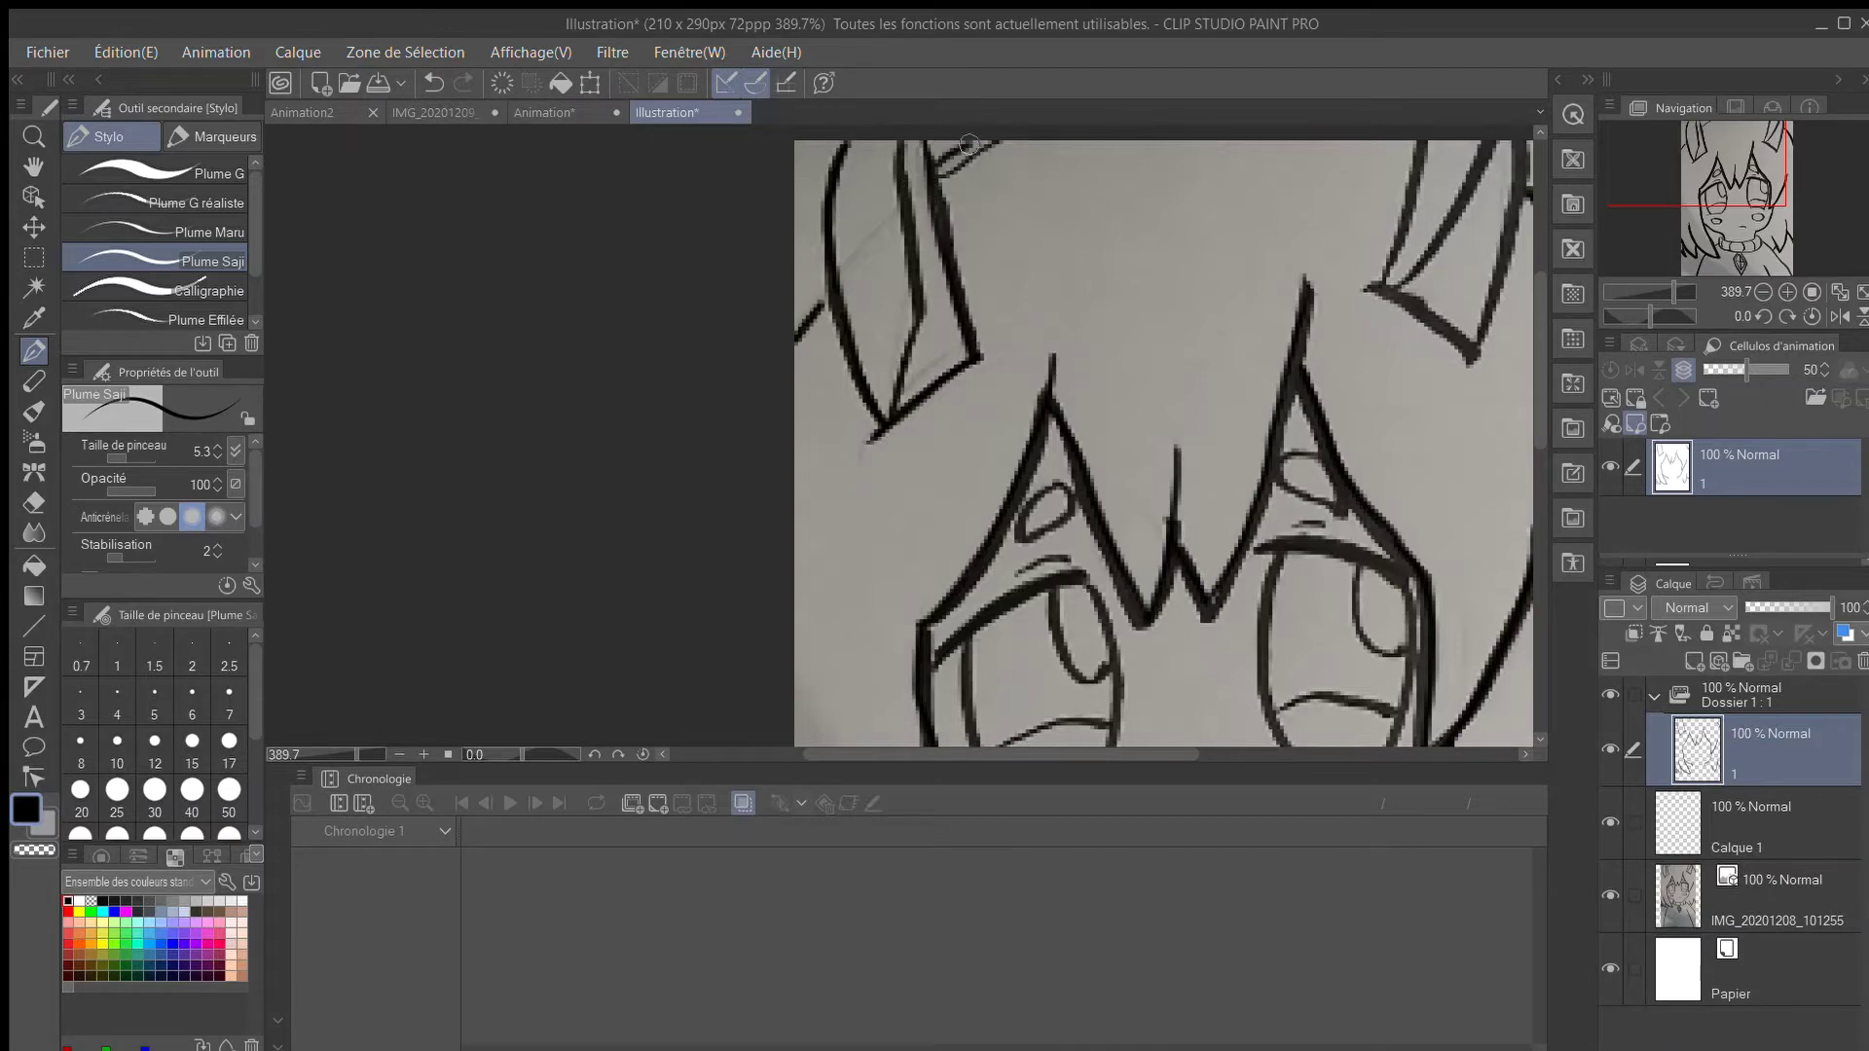
On layer Calque 1, ink the thick upper lash lines and short crease lines of both eyes.
scroll(1231, 242, down, 4)
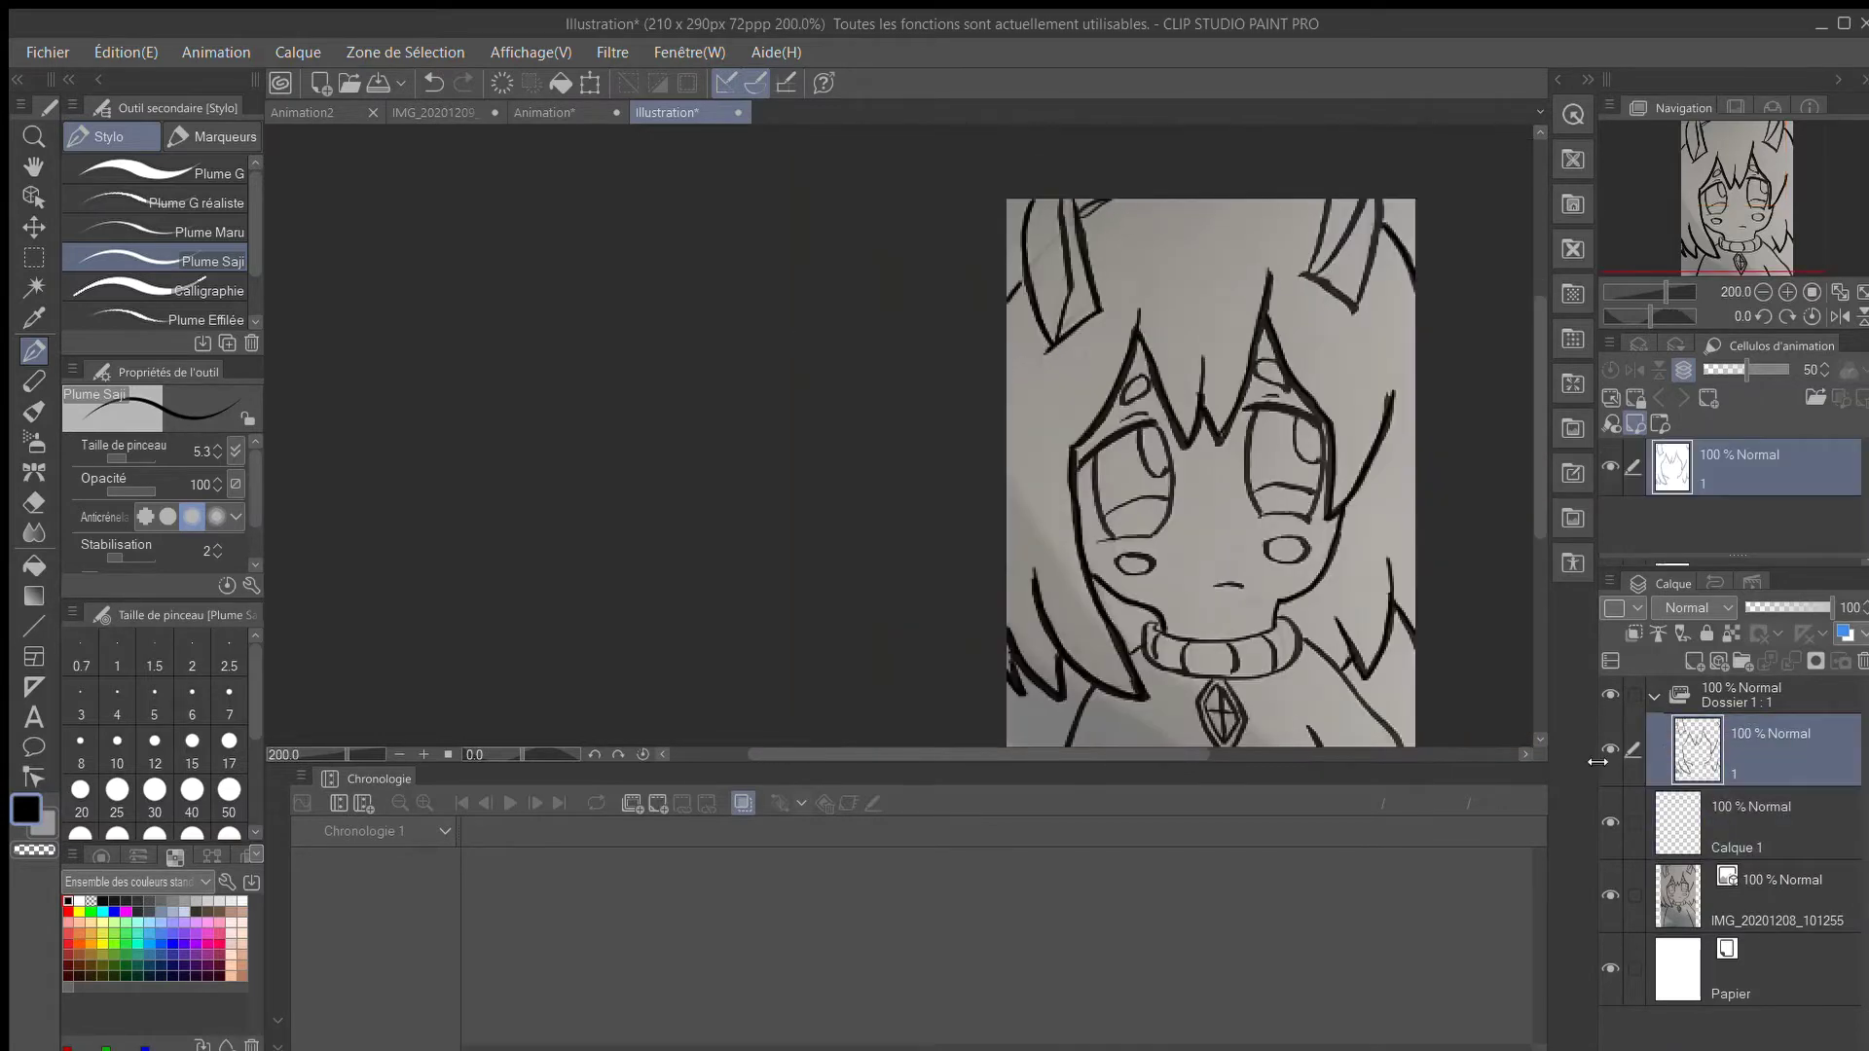
drag(913, 753, 968, 754)
scroll(1197, 608, down, 2)
drag(1199, 598, 1203, 523)
scroll(1203, 523, up, 4)
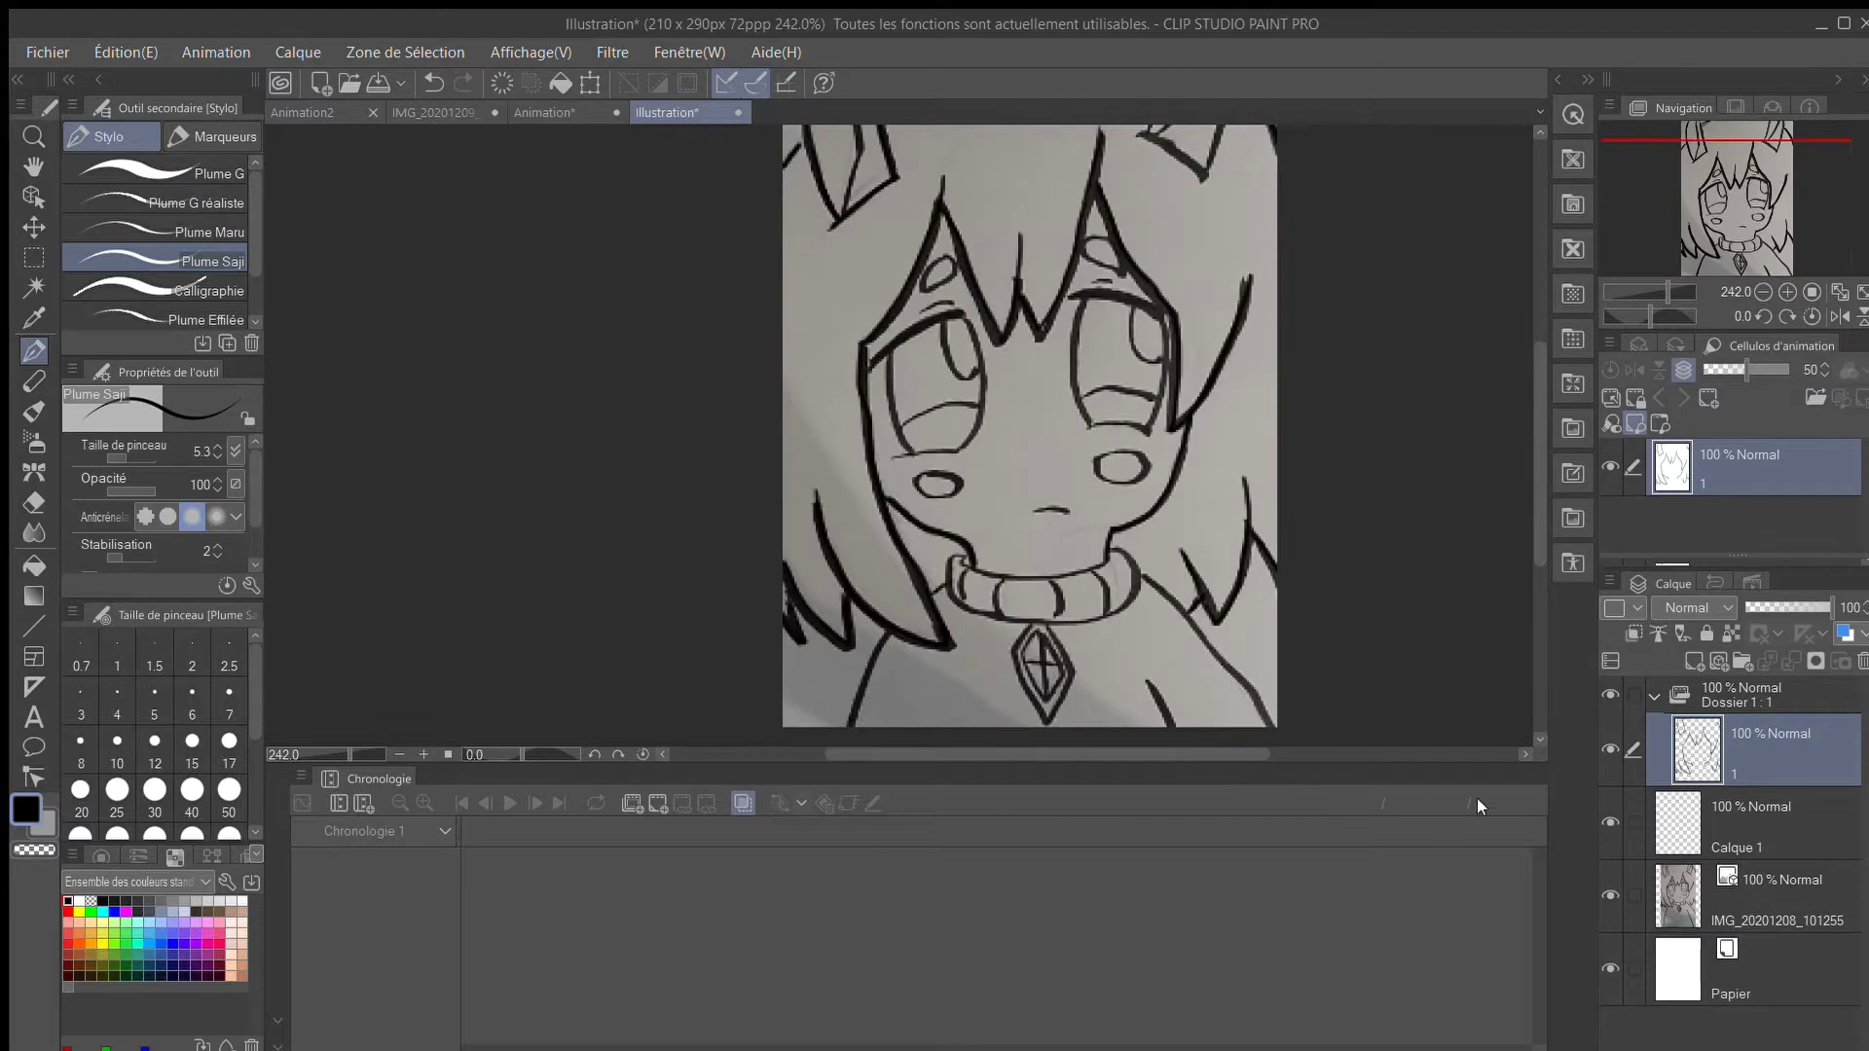
click(1753, 823)
scroll(1071, 407, up, 2)
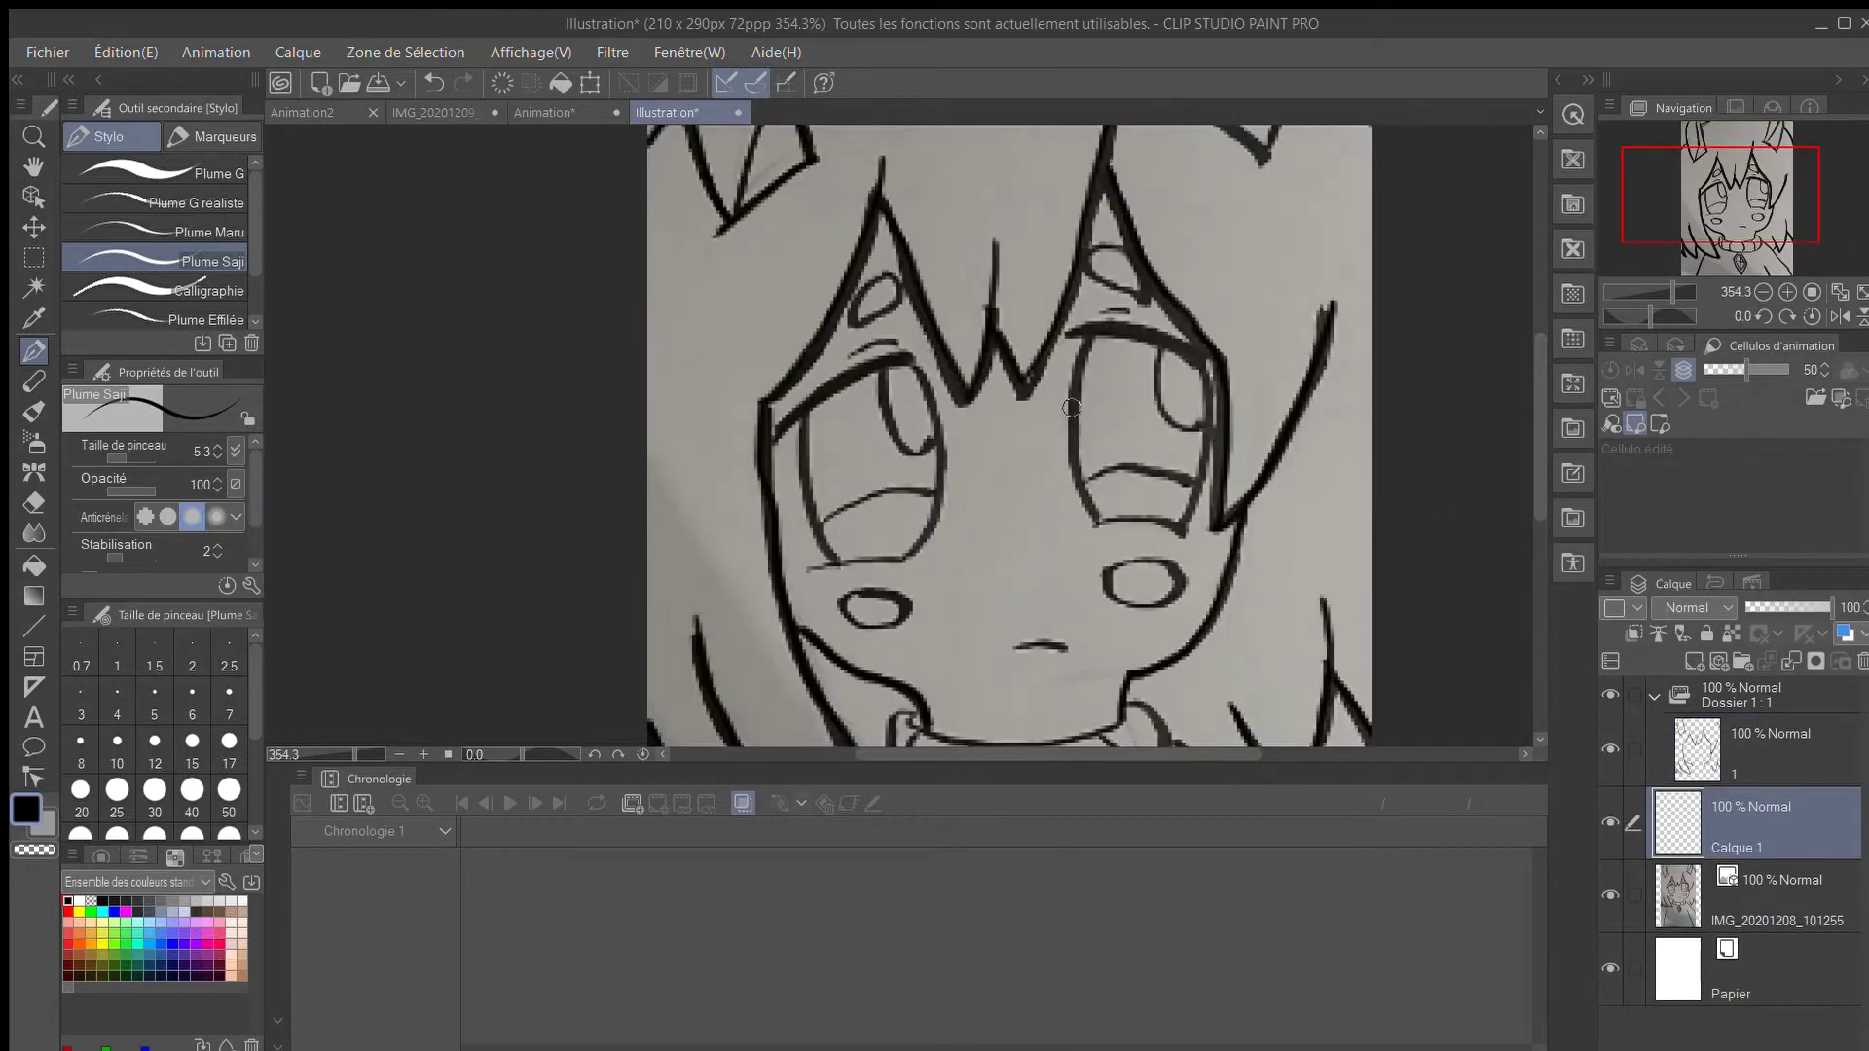
mouse_move(1065, 338)
mouse_down()
mouse_move(1187, 341)
mouse_move(1098, 331)
mouse_up()
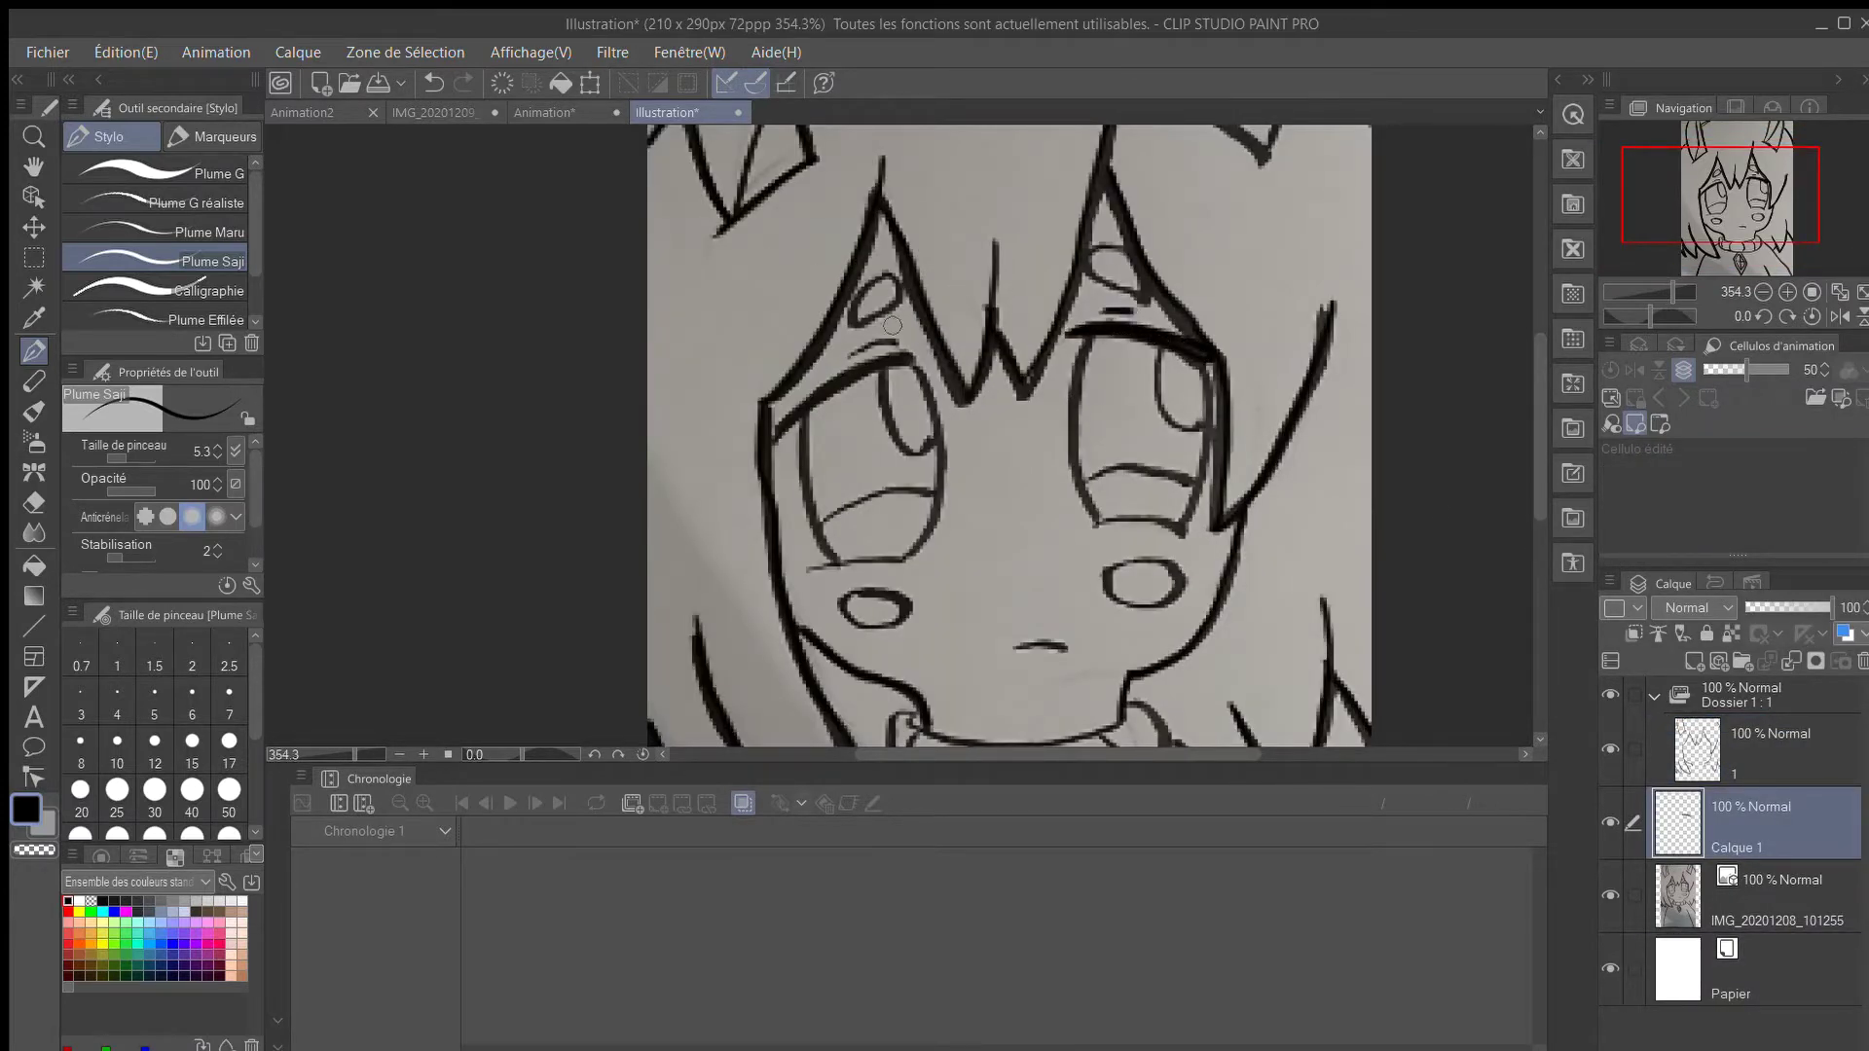
mouse_move(893, 355)
mouse_down()
mouse_move(784, 421)
mouse_move(912, 360)
mouse_up()
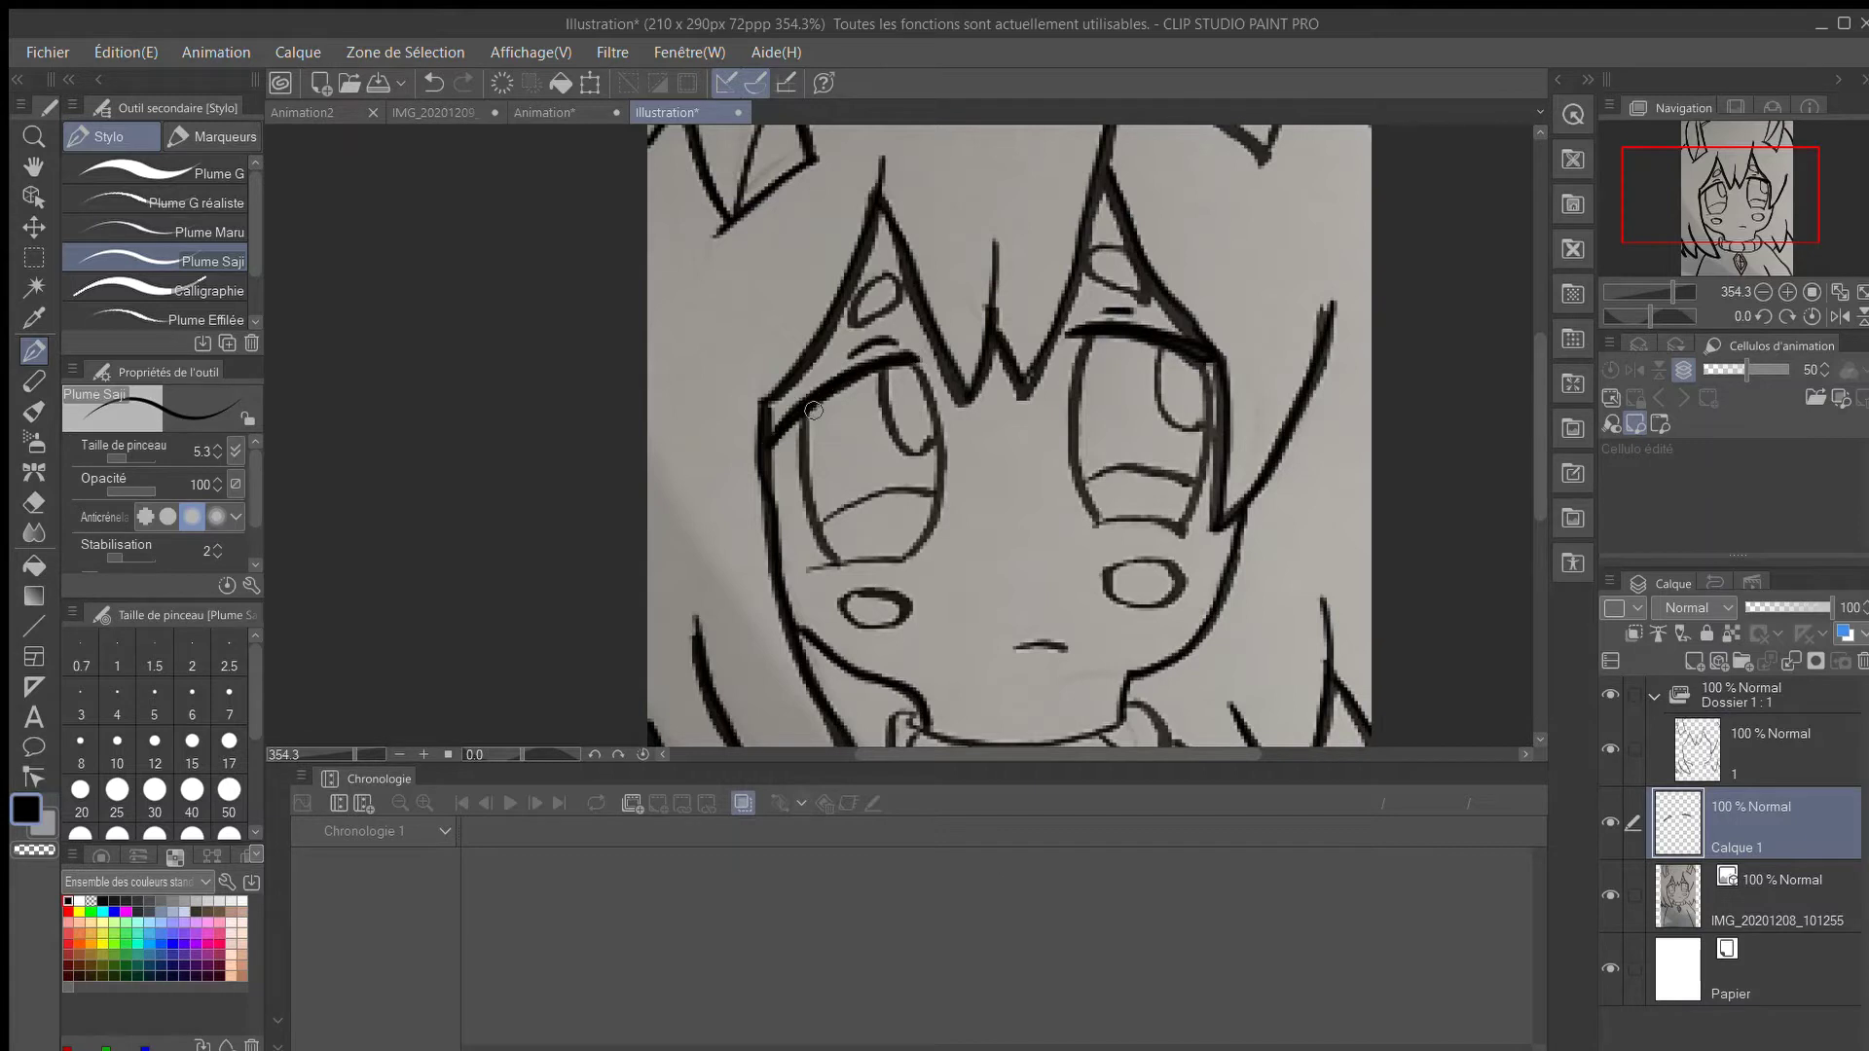
Ink the left eye's side contours, inner curved line and lower edge.
drag(814, 410, 816, 560)
mouse_move(912, 356)
mouse_down()
mouse_move(935, 450)
mouse_move(920, 547)
mouse_move(832, 534)
mouse_move(905, 494)
mouse_up()
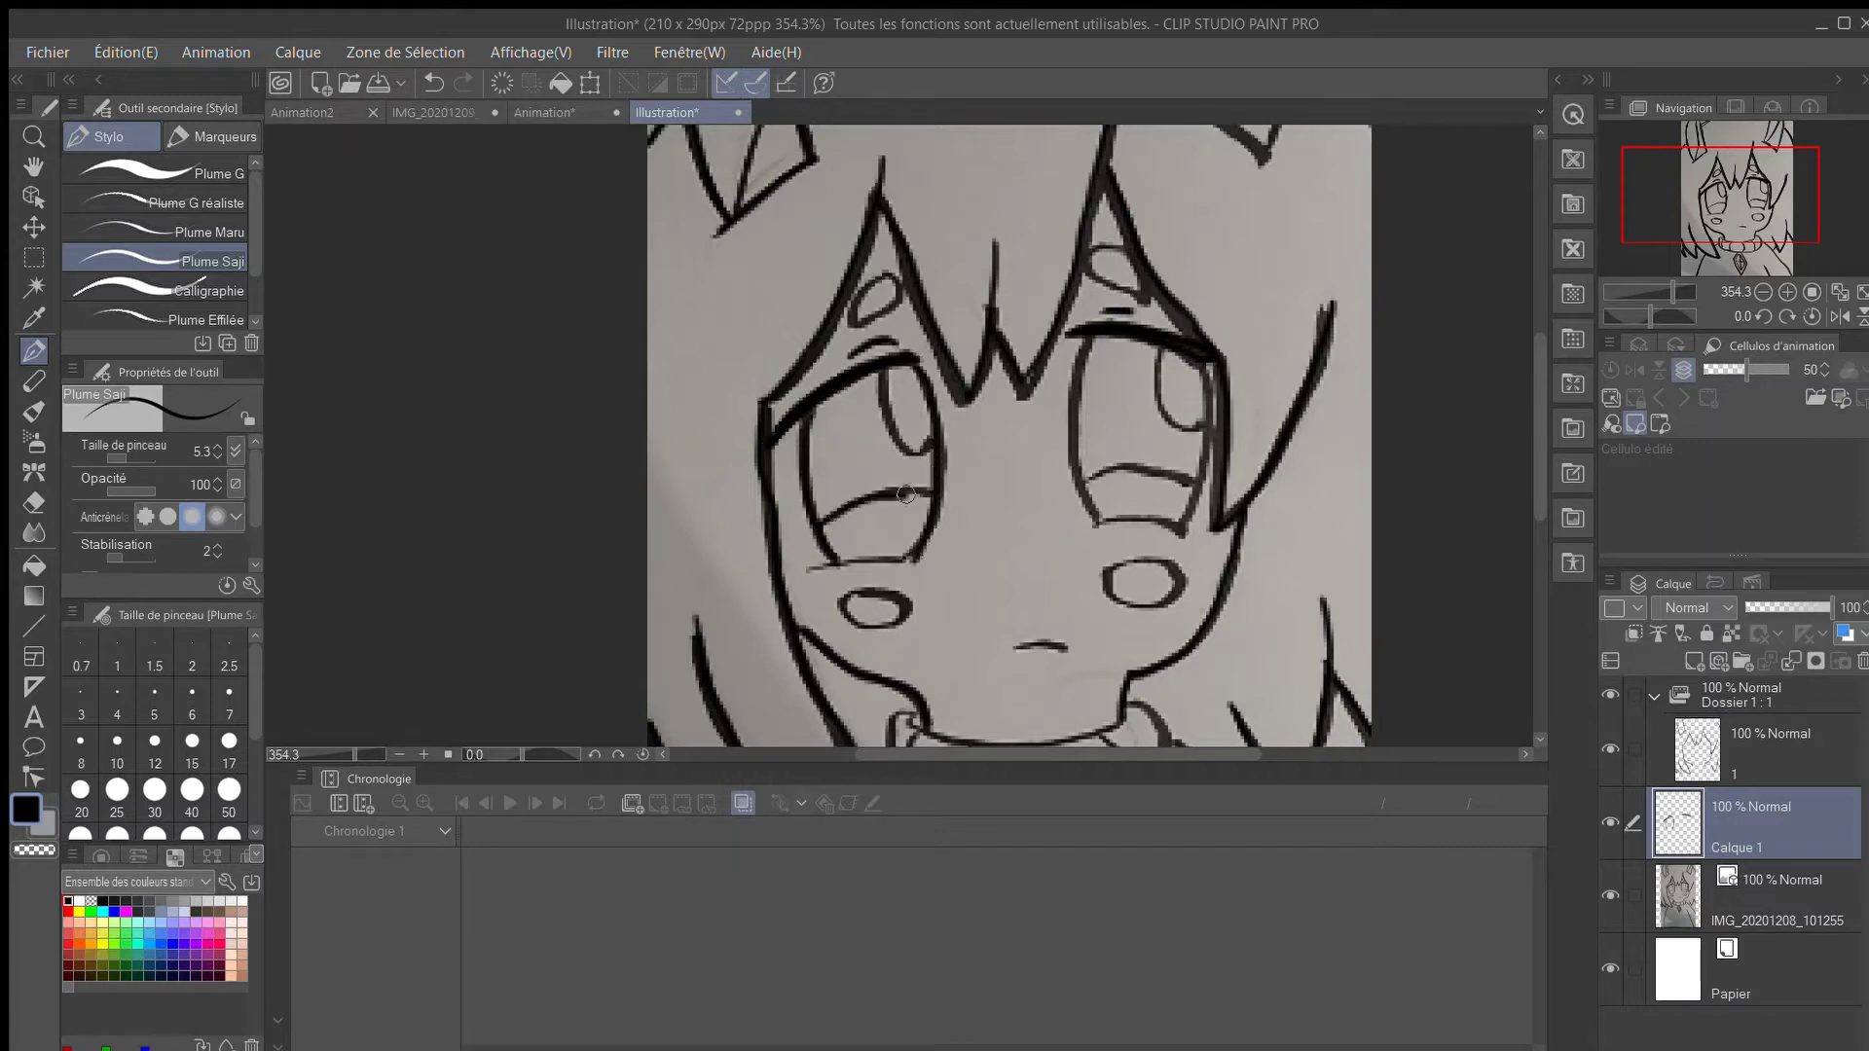
drag(838, 561, 911, 559)
Ink the right eye's contours and inner curve, and add the oval highlight inside each eye.
mouse_move(1098, 331)
mouse_down()
mouse_move(1071, 428)
mouse_move(1092, 524)
mouse_up()
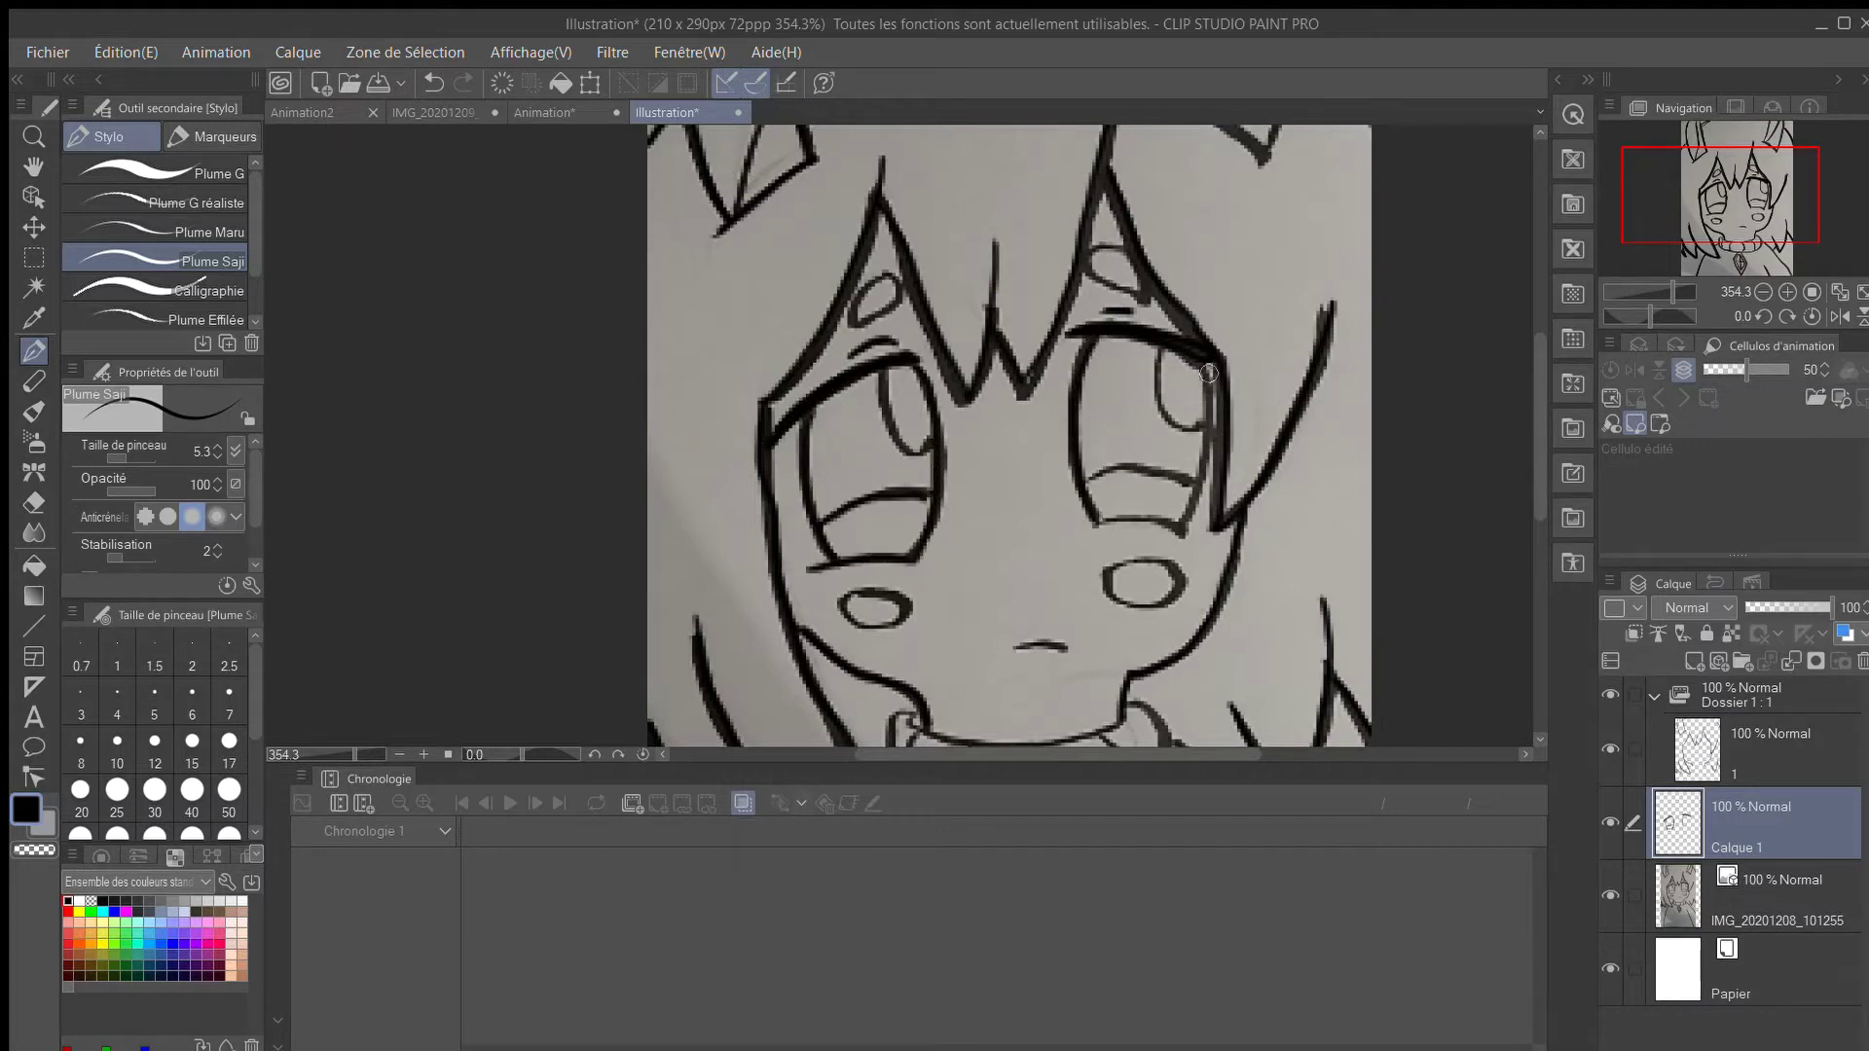
mouse_move(1211, 368)
mouse_down()
mouse_move(1185, 511)
mouse_move(1158, 526)
mouse_up()
drag(1088, 475, 1193, 477)
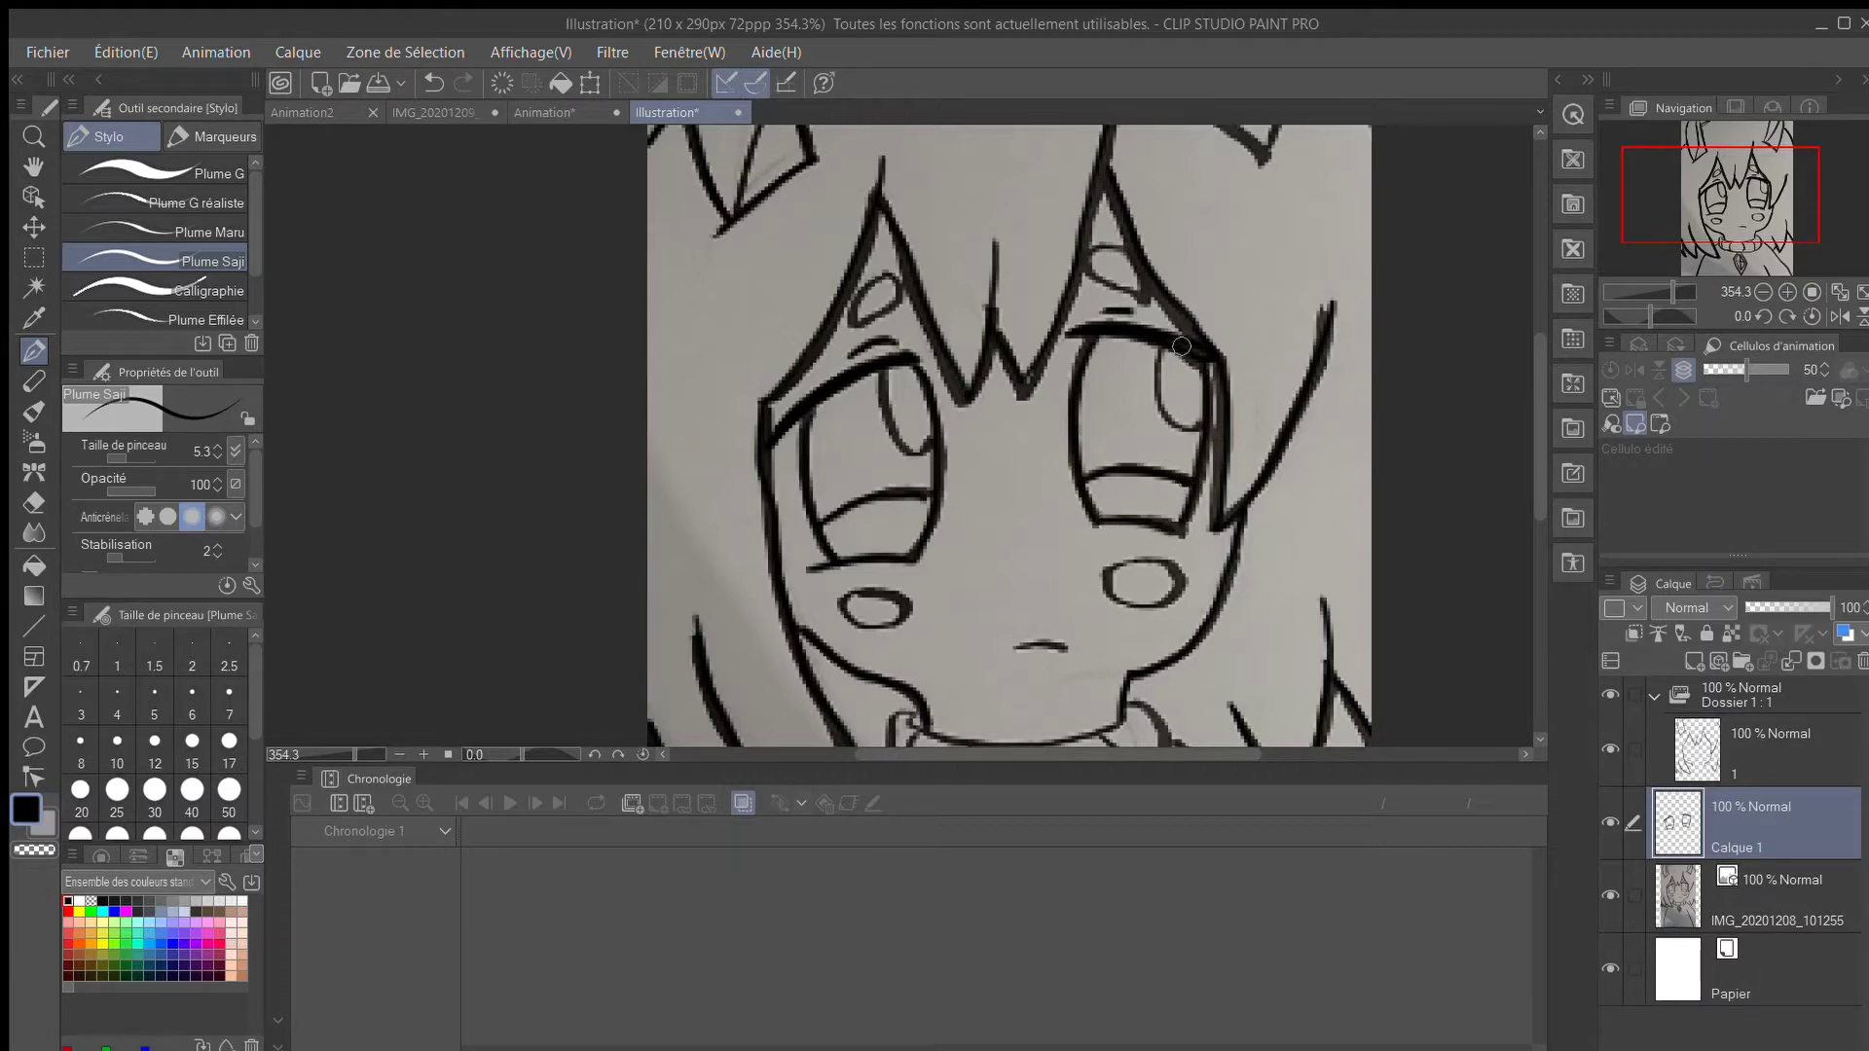
drag(1173, 343, 1190, 434)
drag(890, 366, 930, 450)
scroll(964, 421, down, 2)
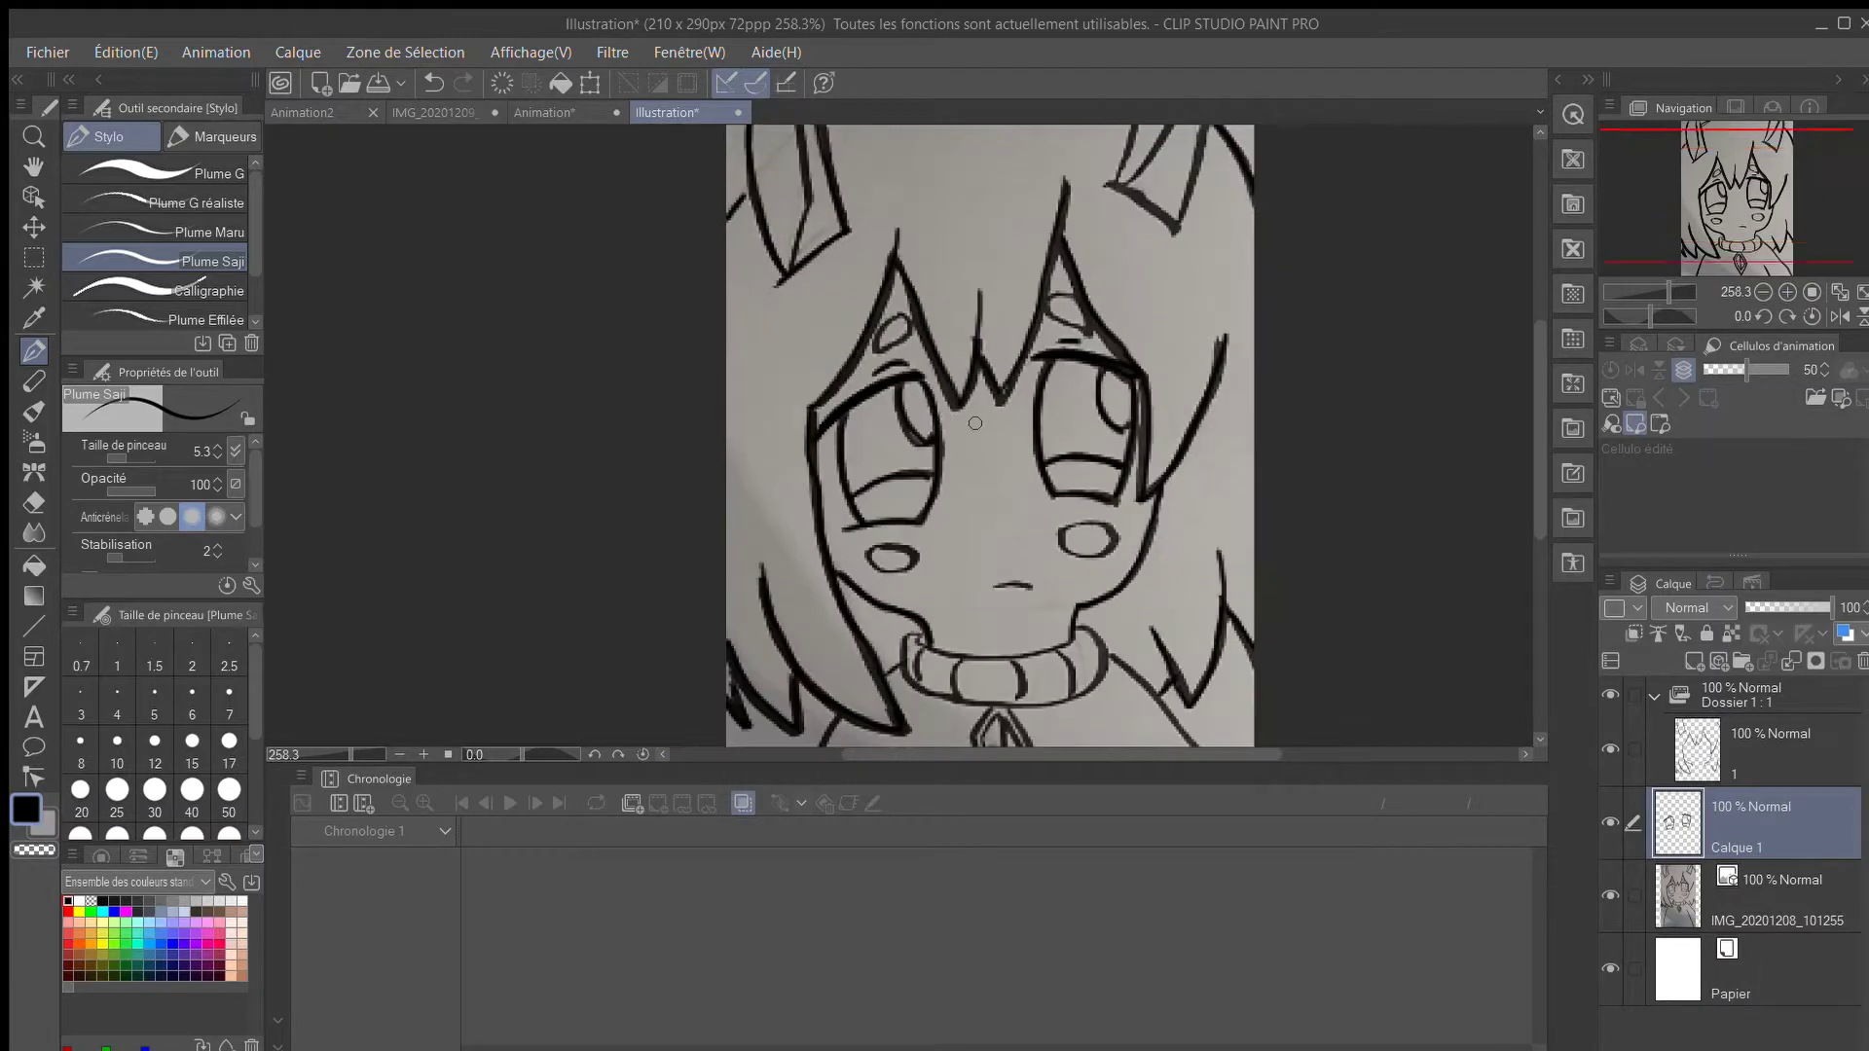
Ink the ribbed collar around the neck, including its outline and vertical segment lines.
scroll(1012, 645, up, 3)
mouse_move(852, 531)
mouse_down()
mouse_move(959, 563)
mouse_move(1109, 518)
mouse_move(1137, 595)
mouse_move(961, 638)
mouse_move(830, 594)
mouse_move(849, 529)
mouse_move(846, 599)
mouse_move(906, 619)
mouse_up()
mouse_move(993, 570)
mouse_down()
mouse_move(1010, 604)
mouse_move(1085, 623)
mouse_up()
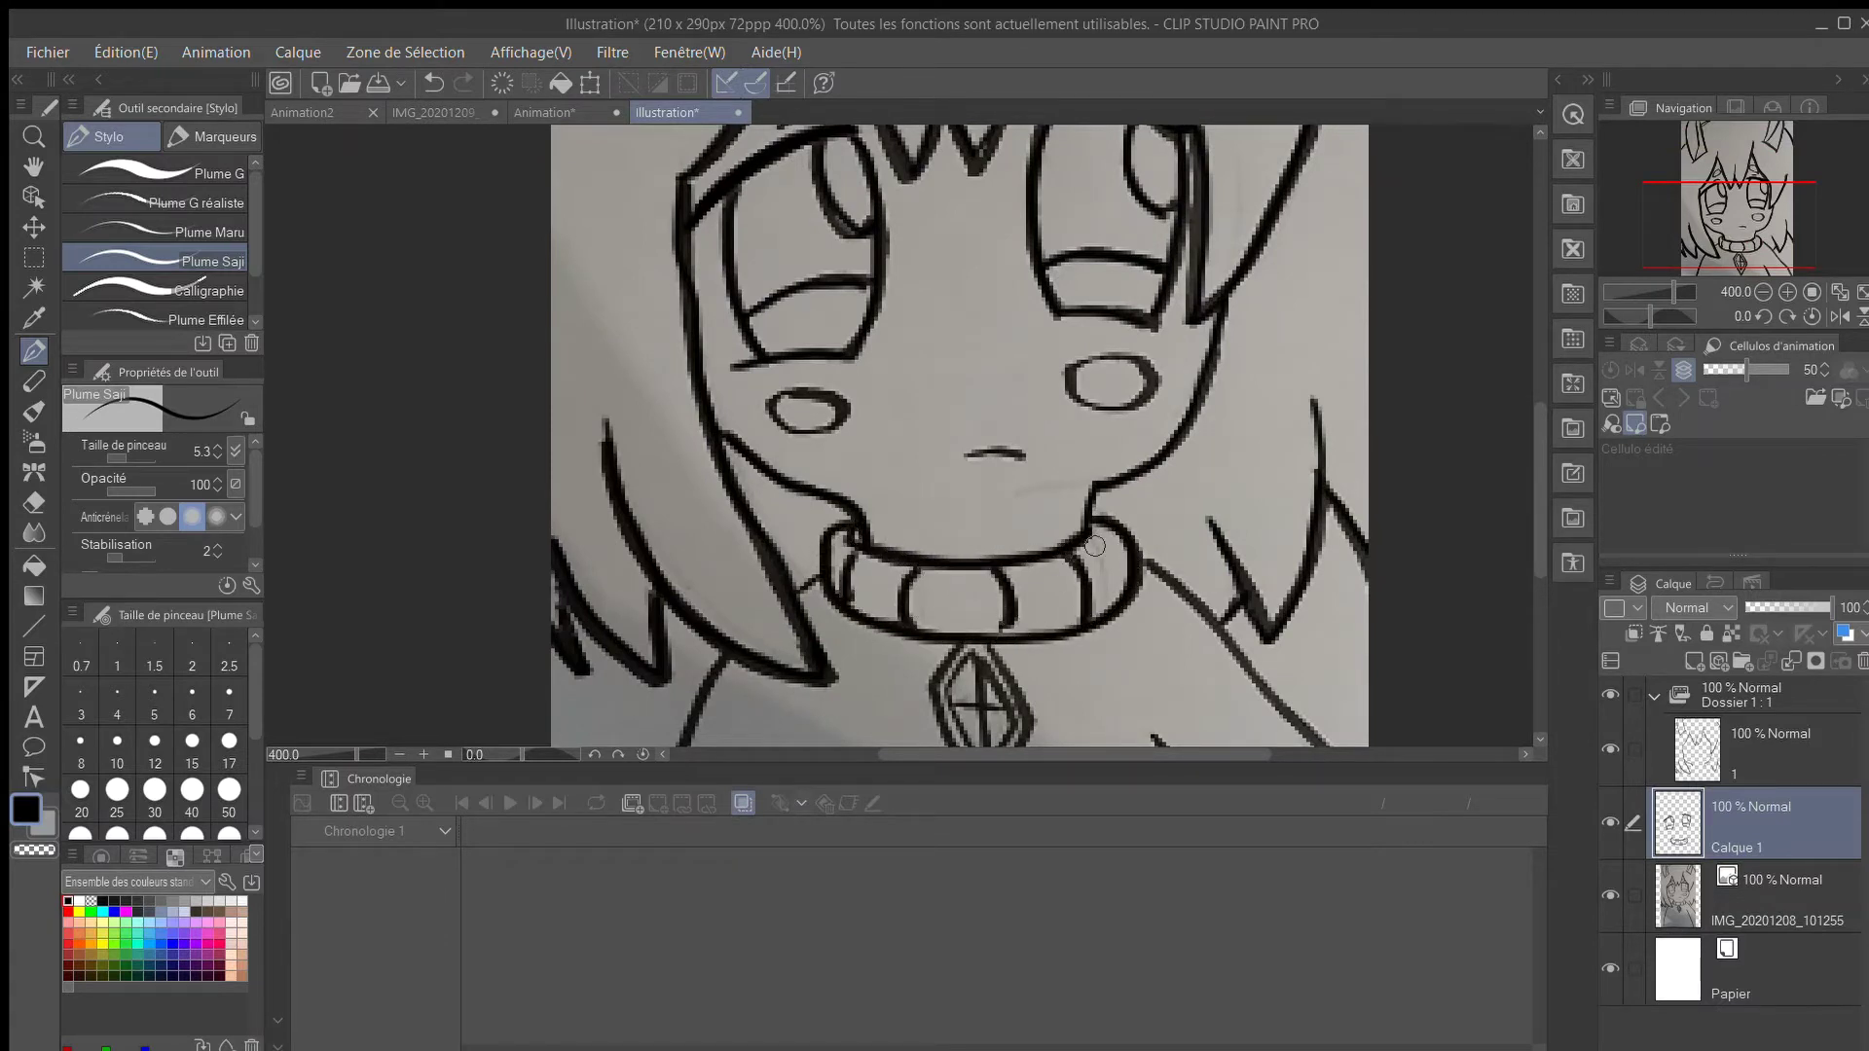
drag(1092, 531, 1113, 587)
Ink both shoulder lines and the short arm line at the lower right of the body.
scroll(821, 568, down, 3)
scroll(692, 678, up, 2)
drag(742, 720, 794, 592)
drag(1155, 505, 1347, 728)
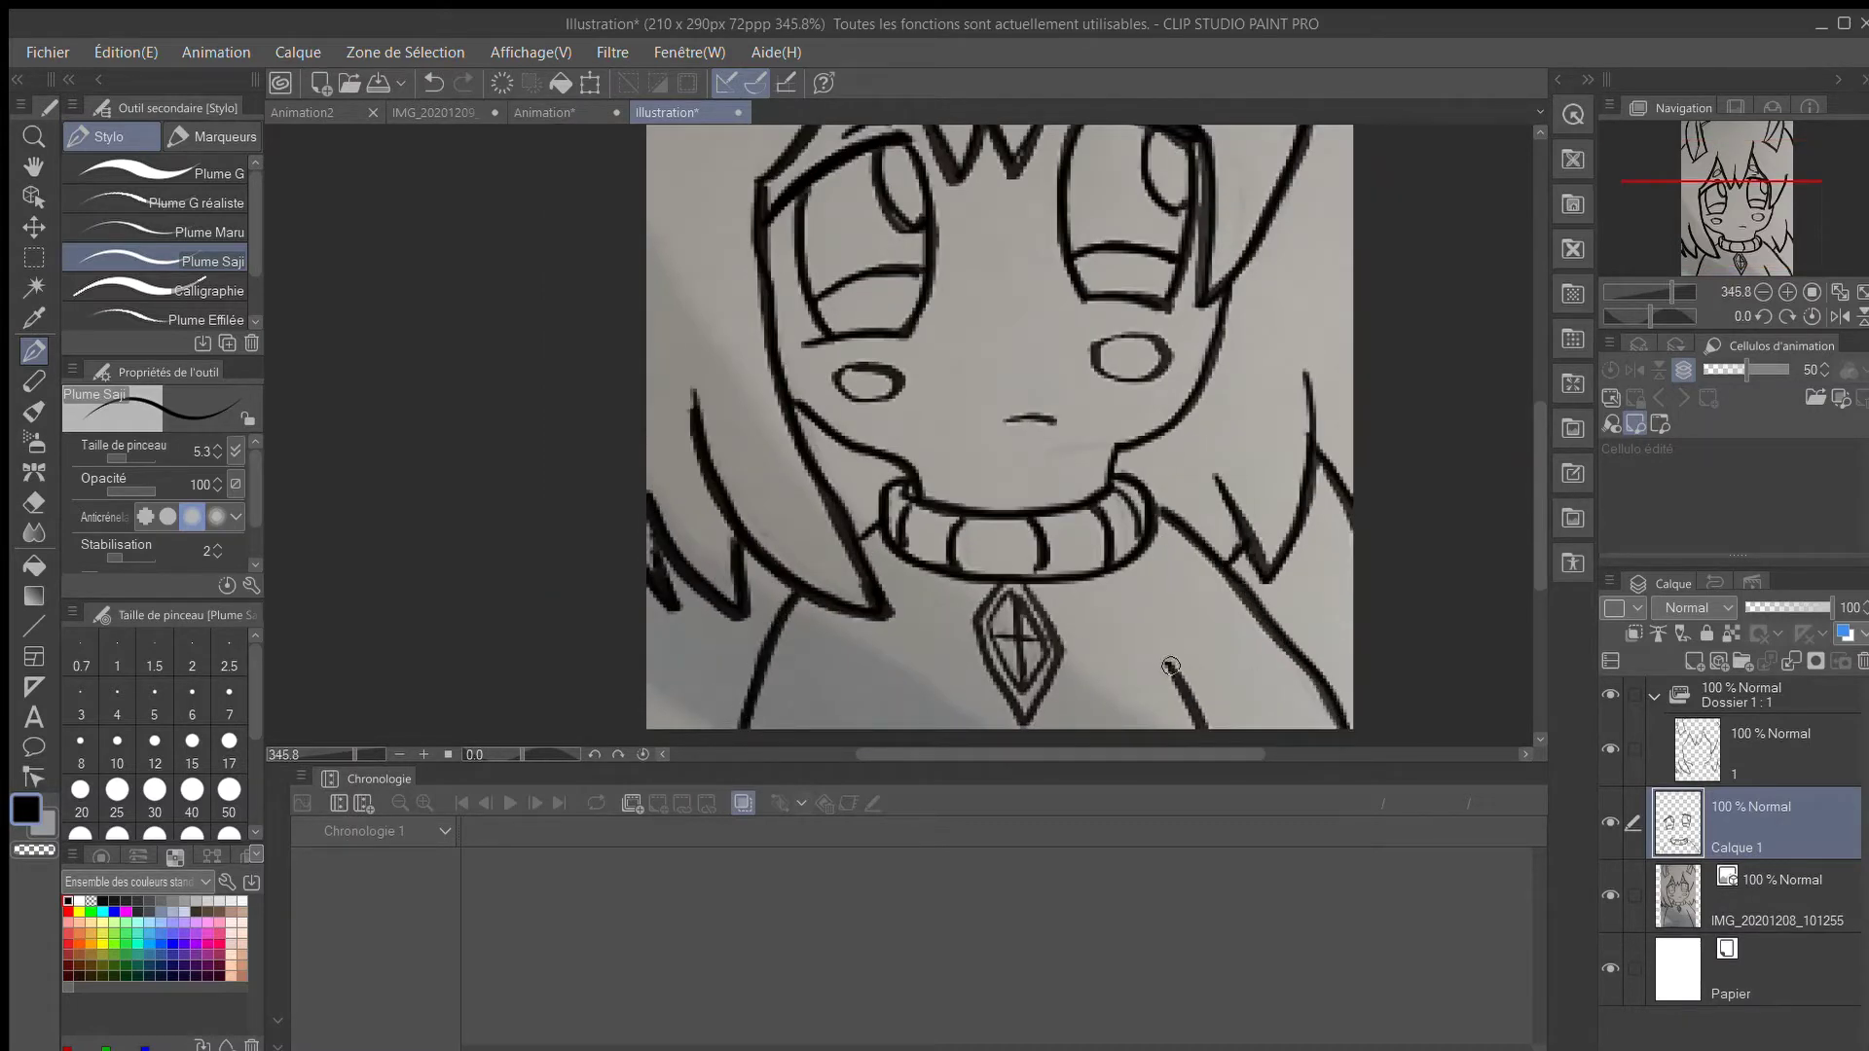
drag(1170, 665, 1203, 727)
Ink the small mouth and the oval blush marks on both cheeks.
drag(1009, 421, 1053, 420)
mouse_move(1116, 339)
mouse_down()
mouse_move(1147, 367)
mouse_move(1101, 345)
mouse_up()
drag(859, 370, 850, 369)
scroll(867, 350, down, 2)
Ink the small rounded eyebrows above both eyes.
scroll(1035, 156, up, 6)
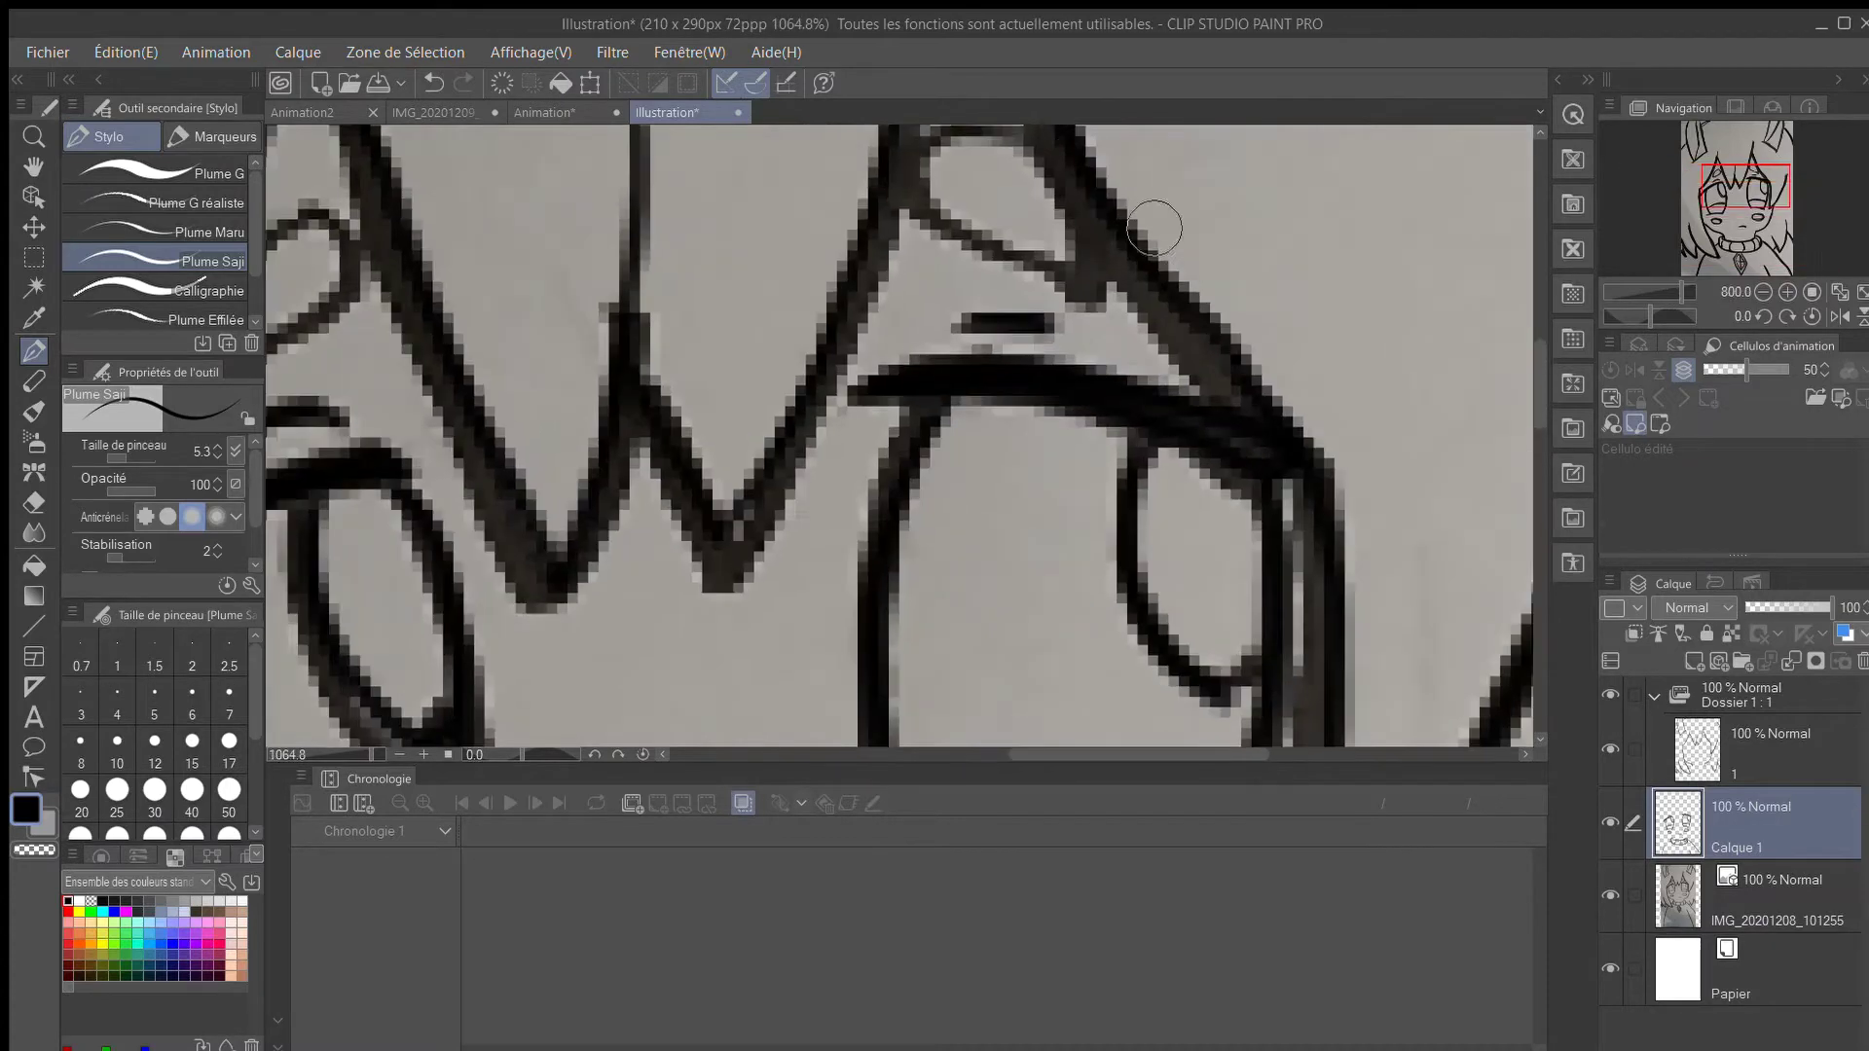
drag(1539, 405, 1527, 366)
mouse_move(937, 421)
mouse_down()
mouse_move(1009, 408)
mouse_move(929, 431)
mouse_move(1014, 532)
mouse_move(1041, 470)
mouse_move(984, 406)
mouse_up()
drag(1026, 751, 889, 742)
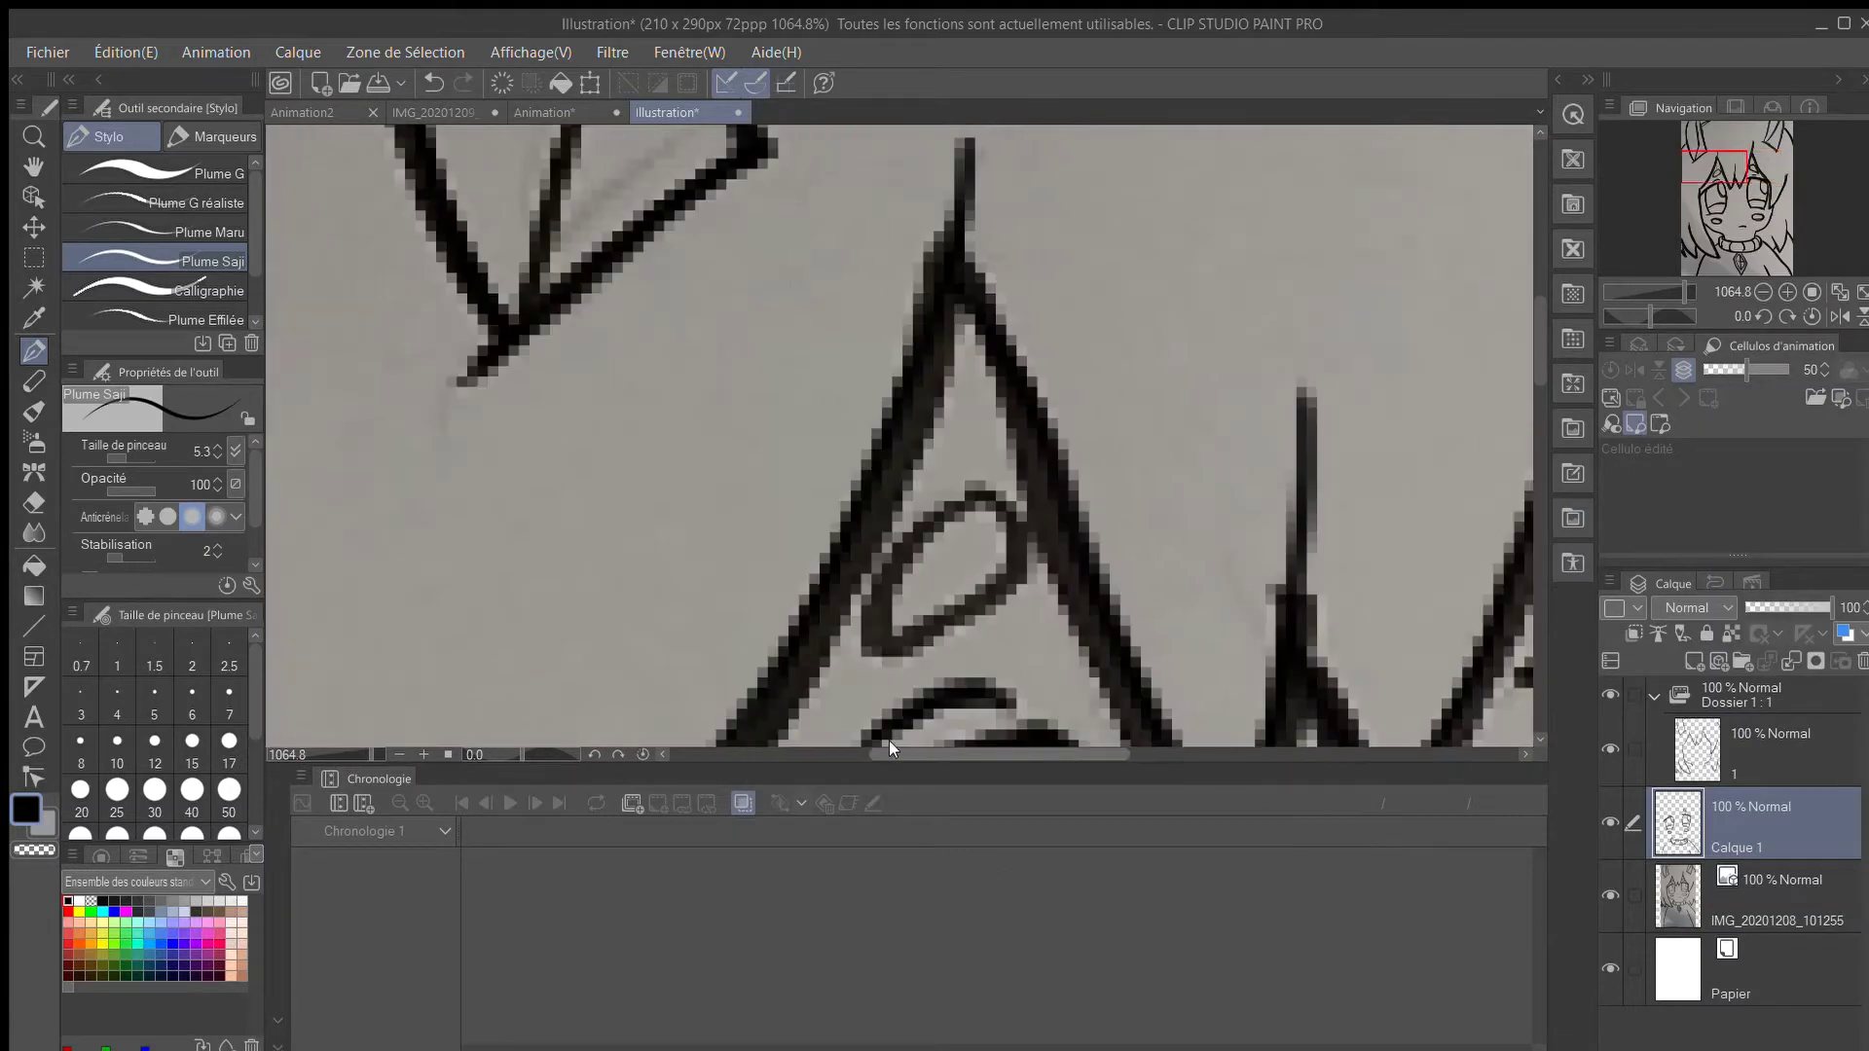
mouse_move(913, 541)
mouse_down()
mouse_move(967, 497)
mouse_move(1007, 581)
mouse_move(882, 636)
mouse_move(952, 518)
mouse_up()
Ink the lower edge and both sides of the right ear.
scroll(953, 516, down, 6)
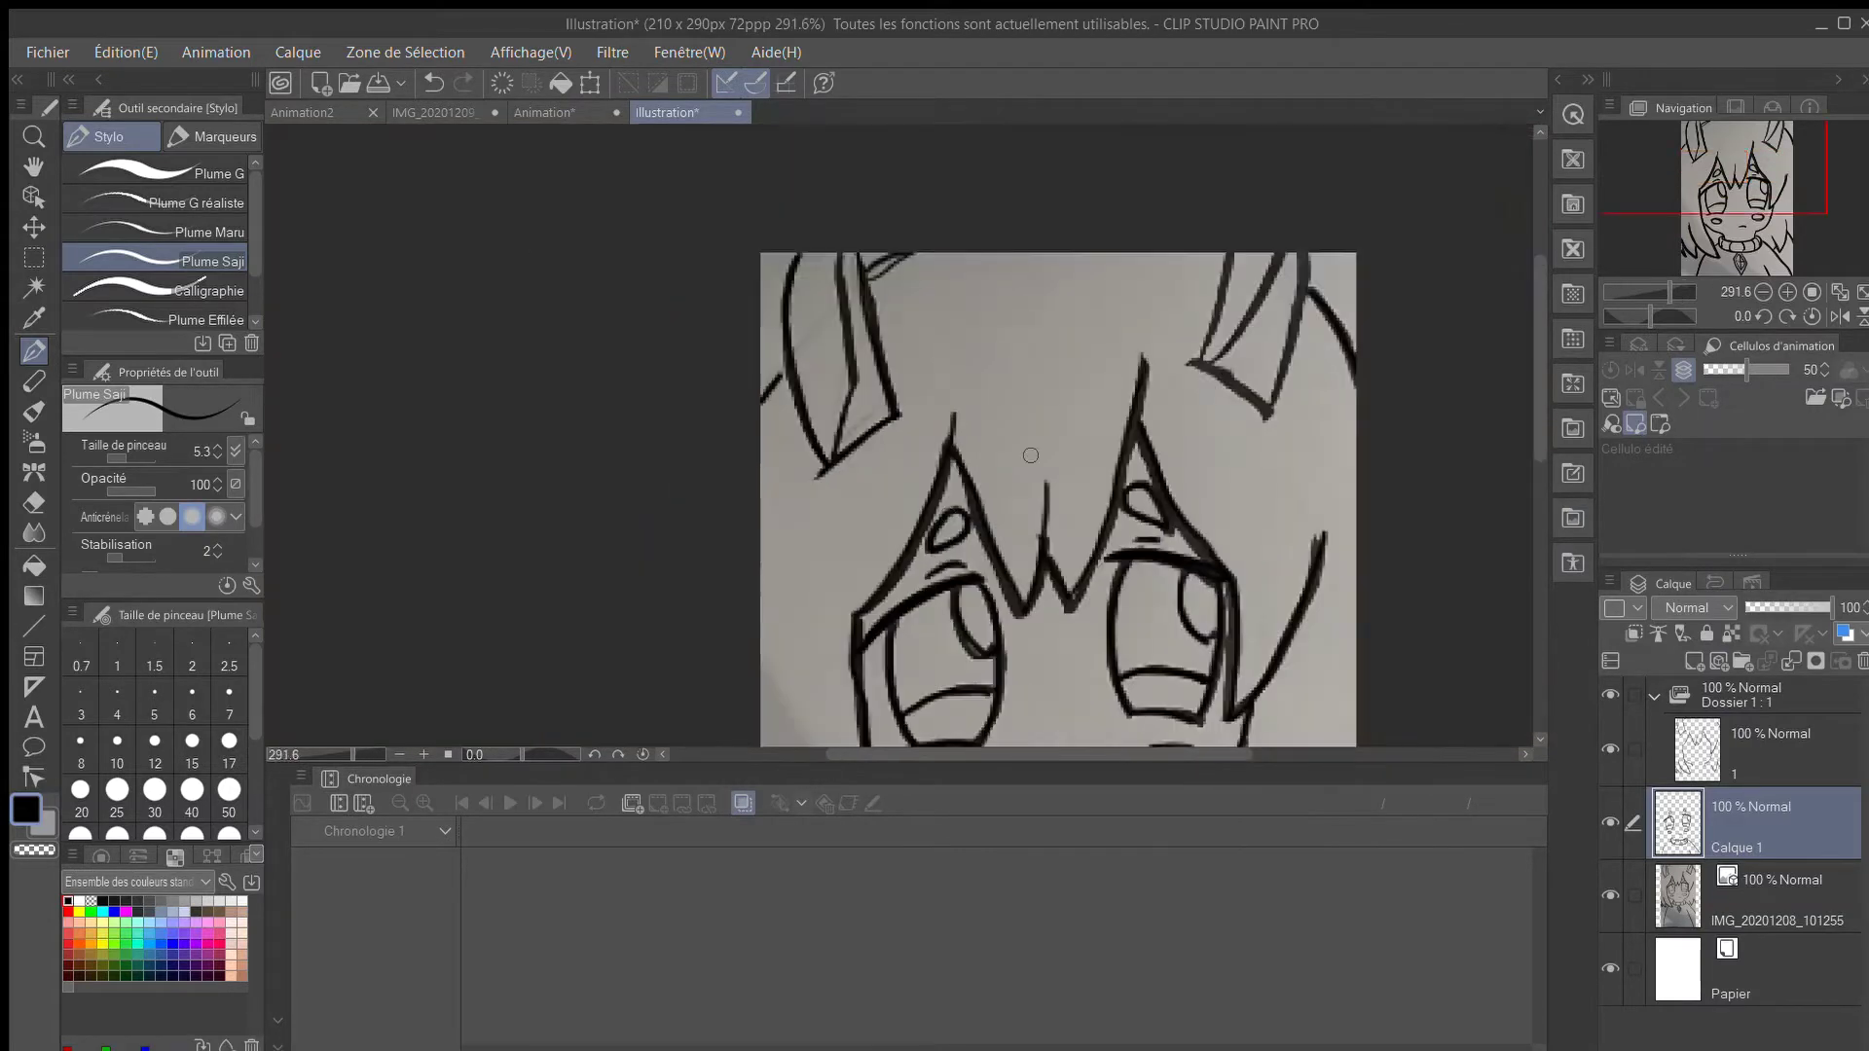
scroll(1187, 366, up, 4)
drag(1205, 364, 1381, 477)
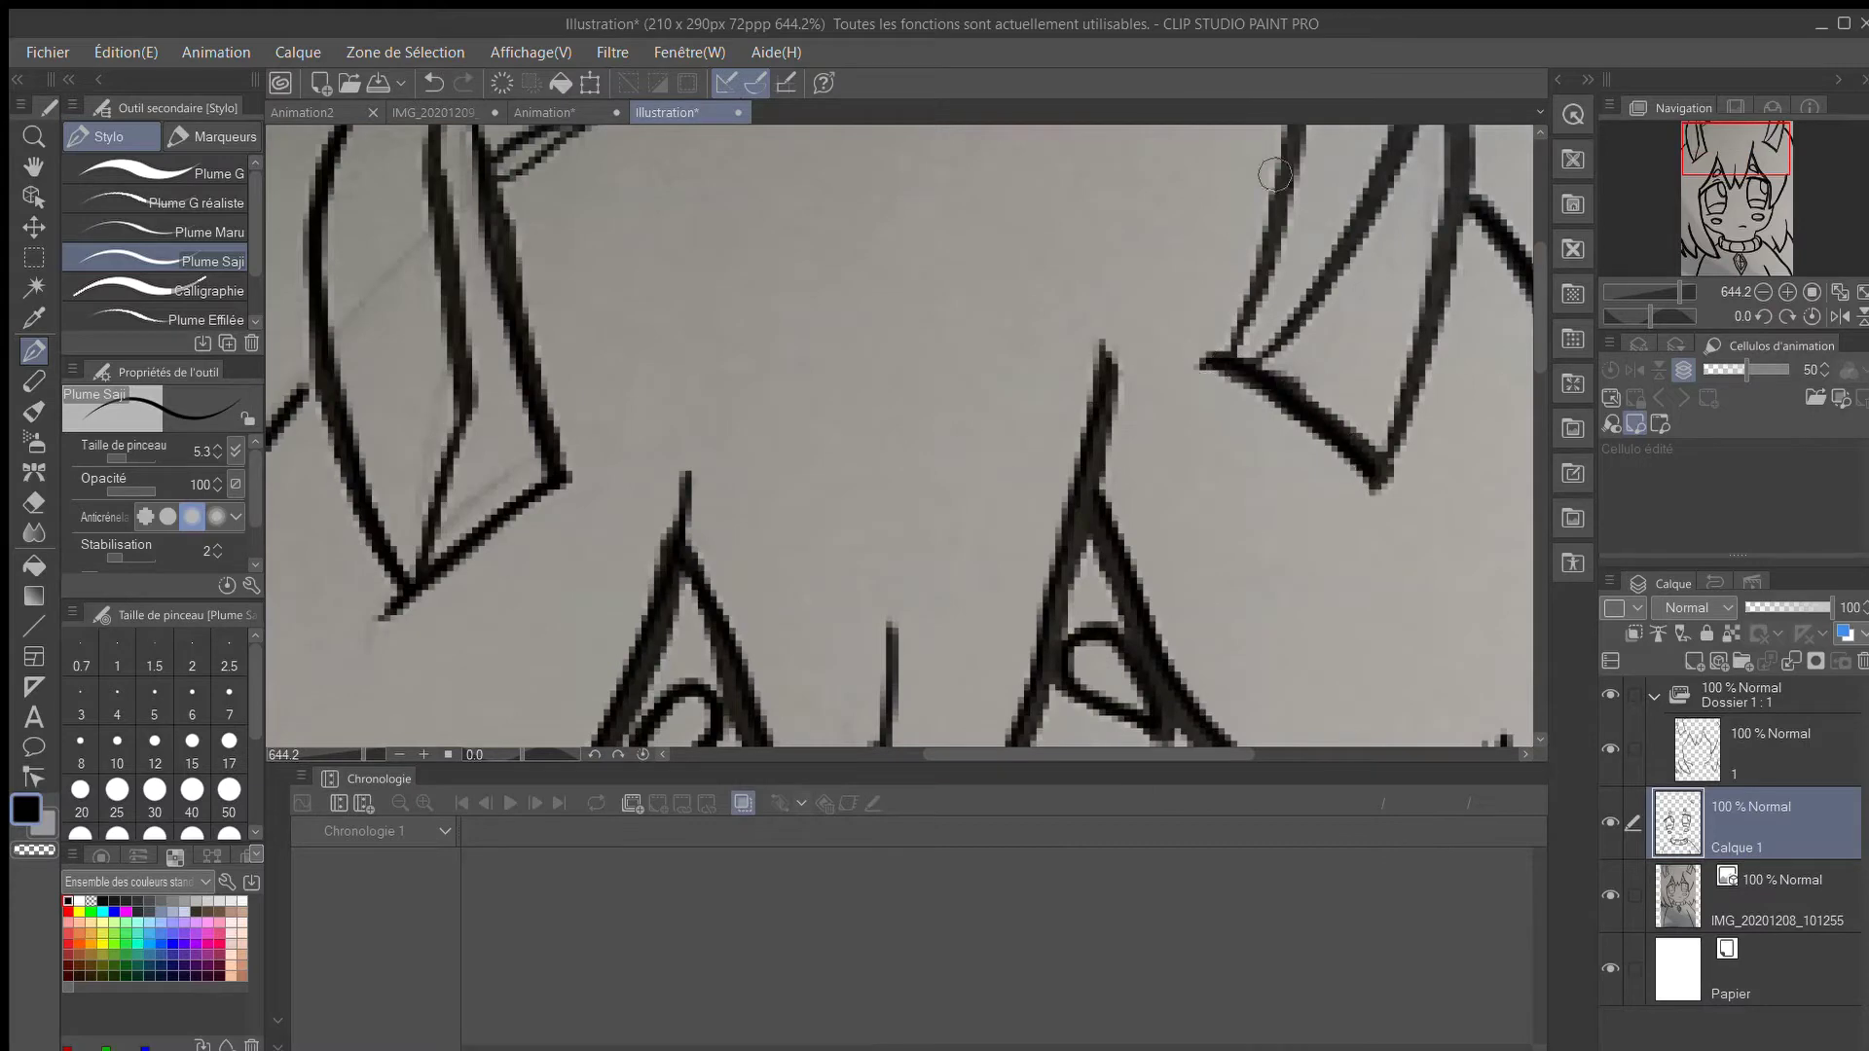
drag(1230, 349, 1300, 146)
drag(1458, 142, 1375, 446)
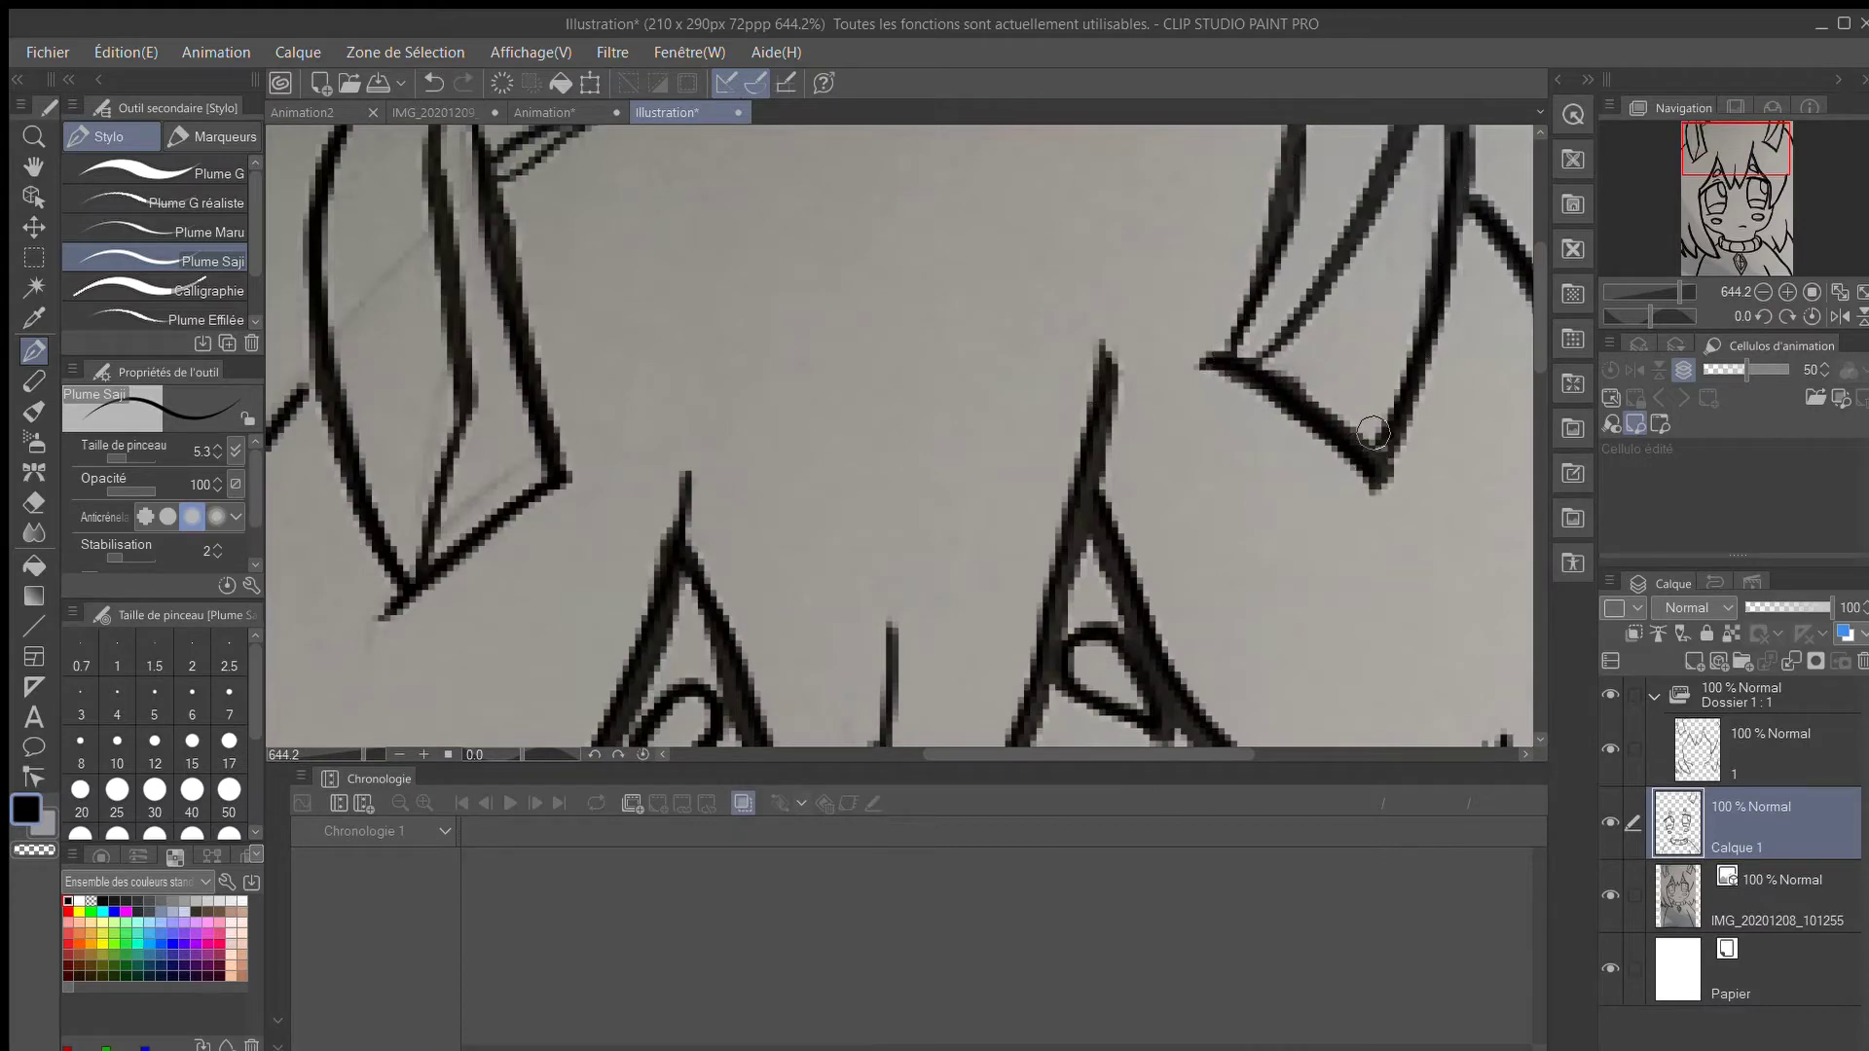
Ink the diamond-shaped pendant hanging below the collar.
scroll(1299, 434, down, 5)
drag(1111, 754, 1151, 750)
drag(1539, 375, 1513, 460)
scroll(1166, 671, up, 5)
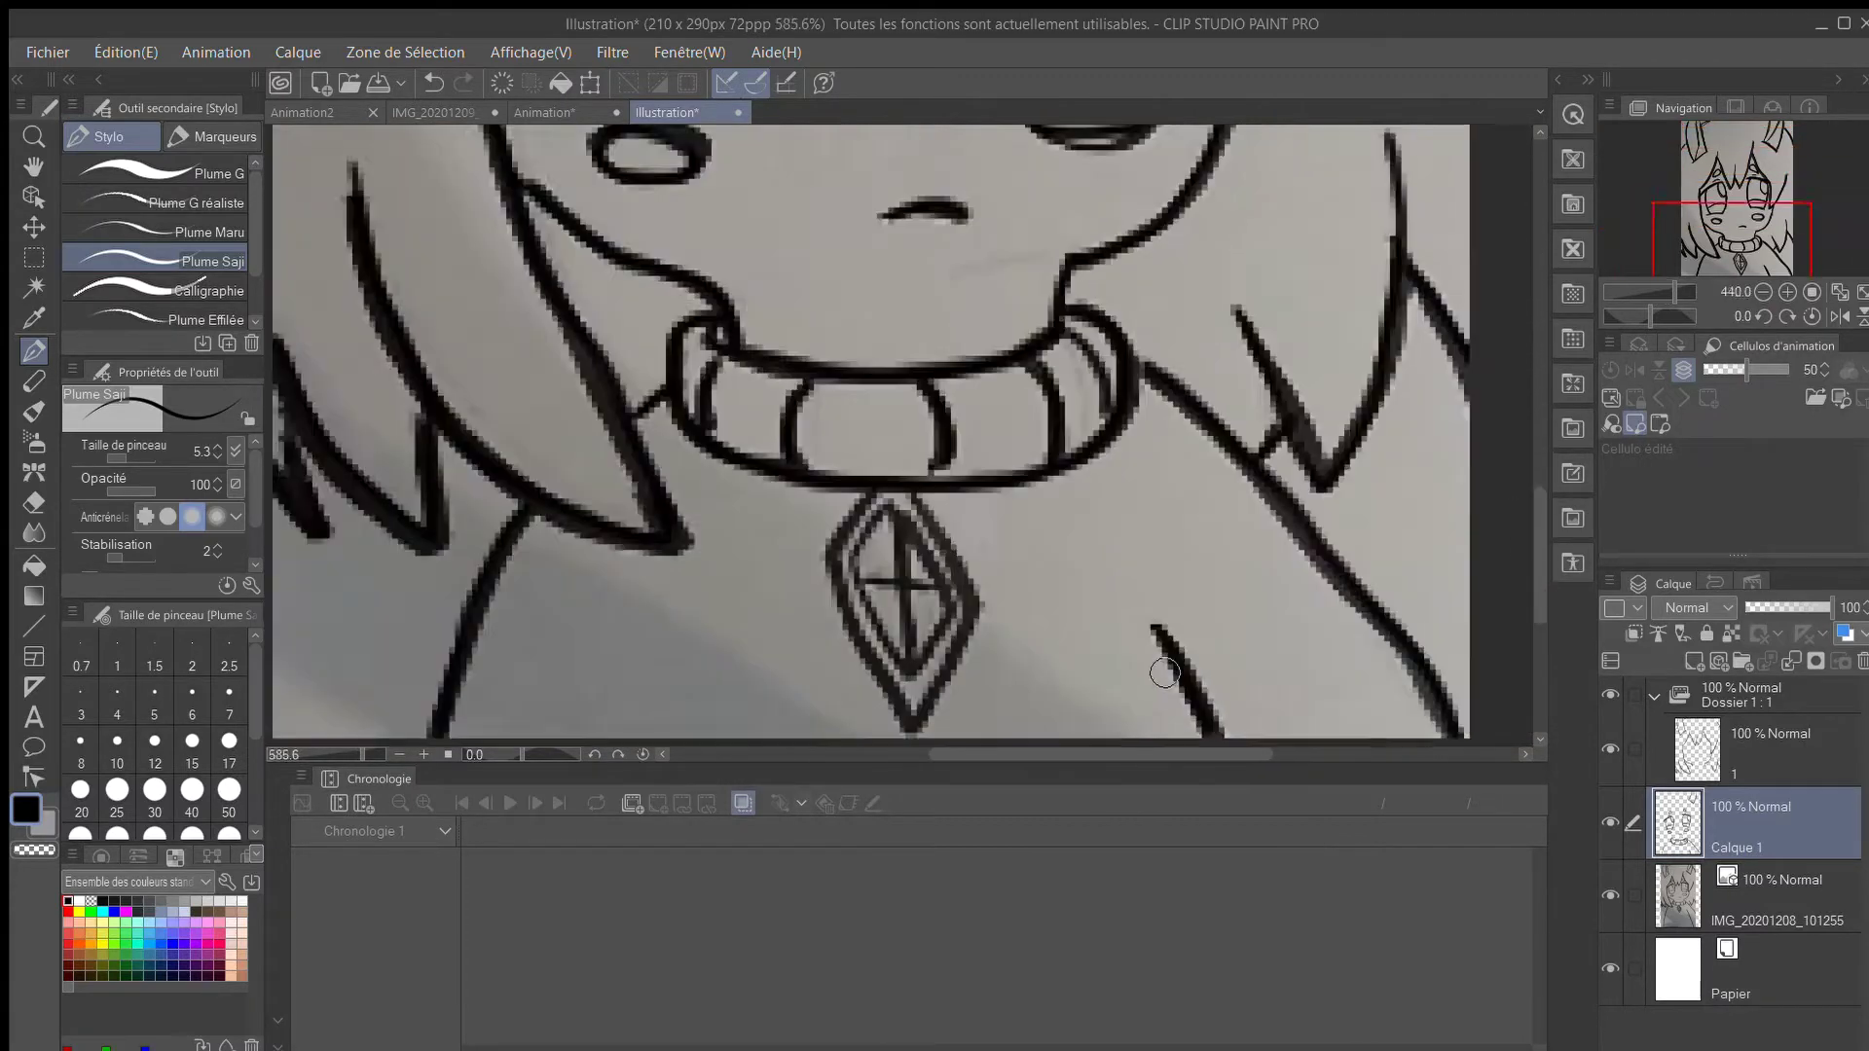
mouse_move(864, 469)
mouse_down()
mouse_move(811, 538)
mouse_move(935, 586)
mouse_move(845, 473)
mouse_move(801, 526)
mouse_up()
Delete the reference photo layer IMG_20201208_101255 from the illustration.
scroll(801, 527, down, 2)
scroll(1138, 375, down, 2)
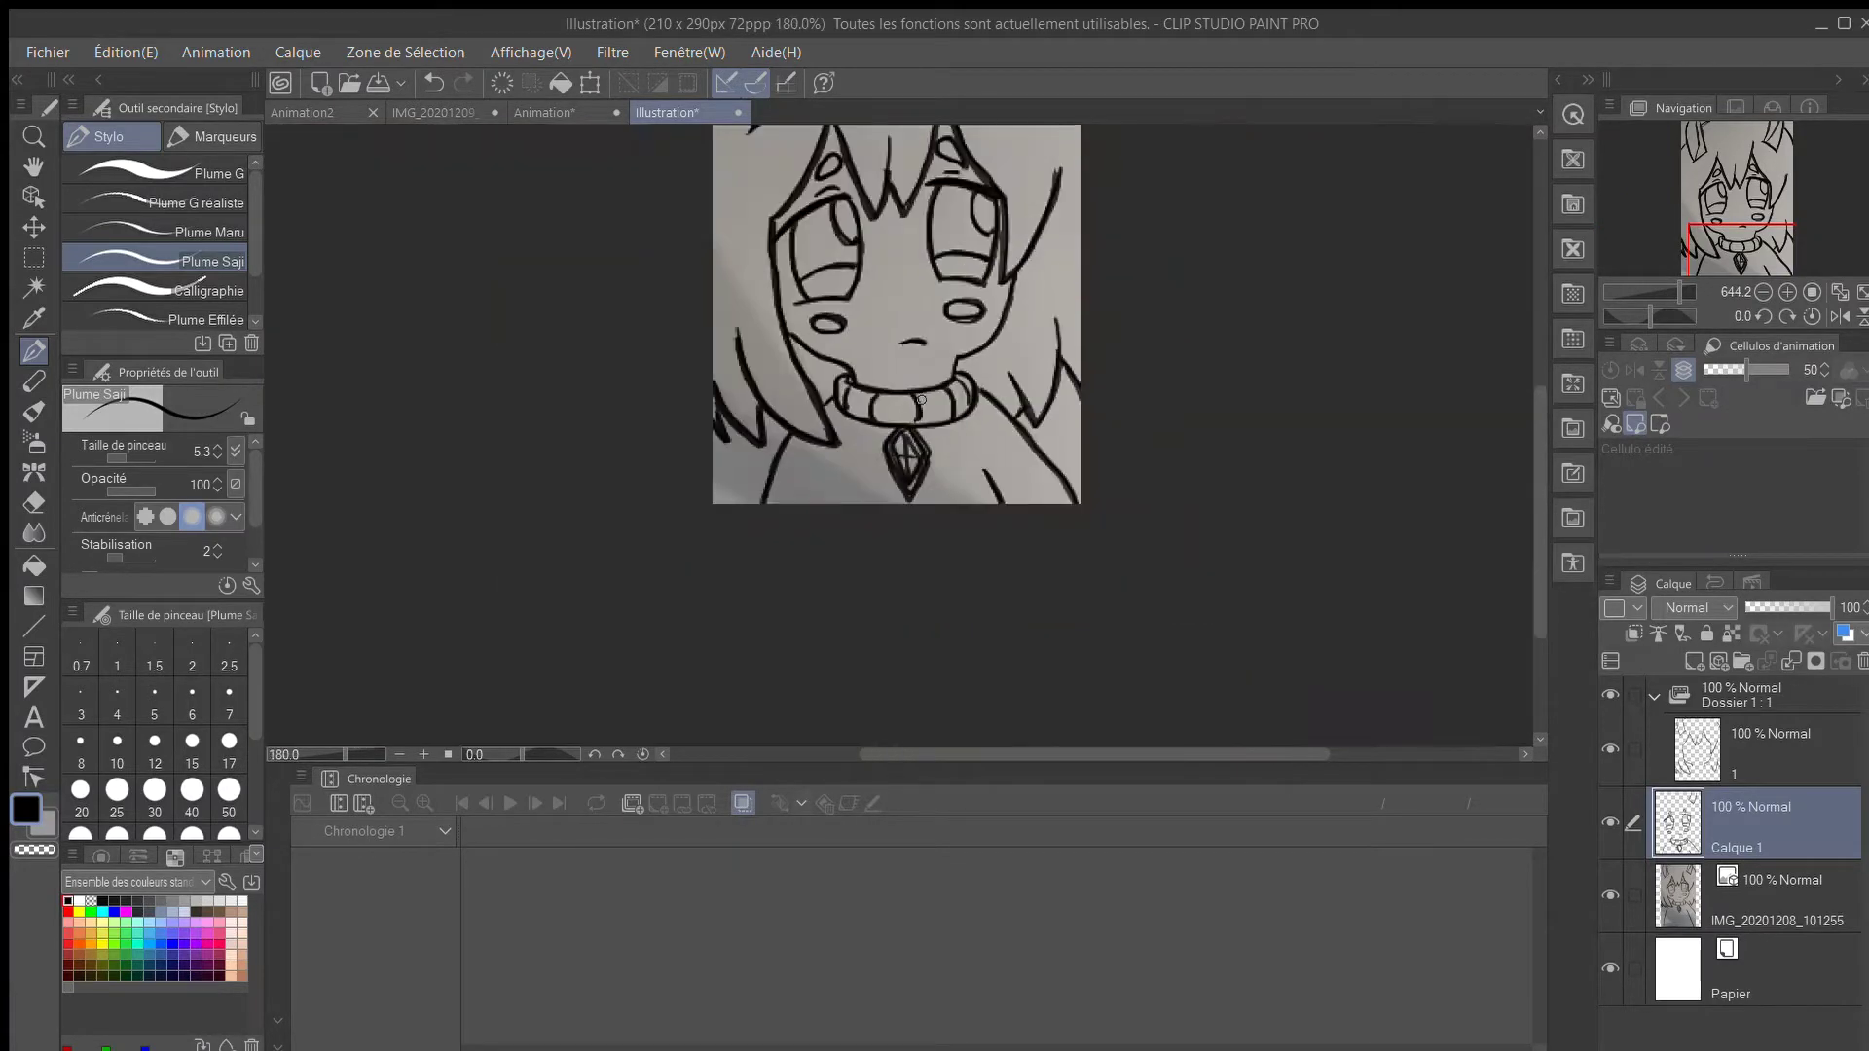
scroll(1138, 375, up, 1)
drag(1539, 495, 1538, 427)
click(1753, 732)
click(1689, 808)
click(1674, 878)
click(1859, 662)
On layer Calque 1, close the line gaps at the right ear's lower corner and the right bang's tip.
click(1743, 822)
scroll(1165, 354, up, 2)
drag(1071, 754, 978, 754)
drag(1538, 469, 1538, 395)
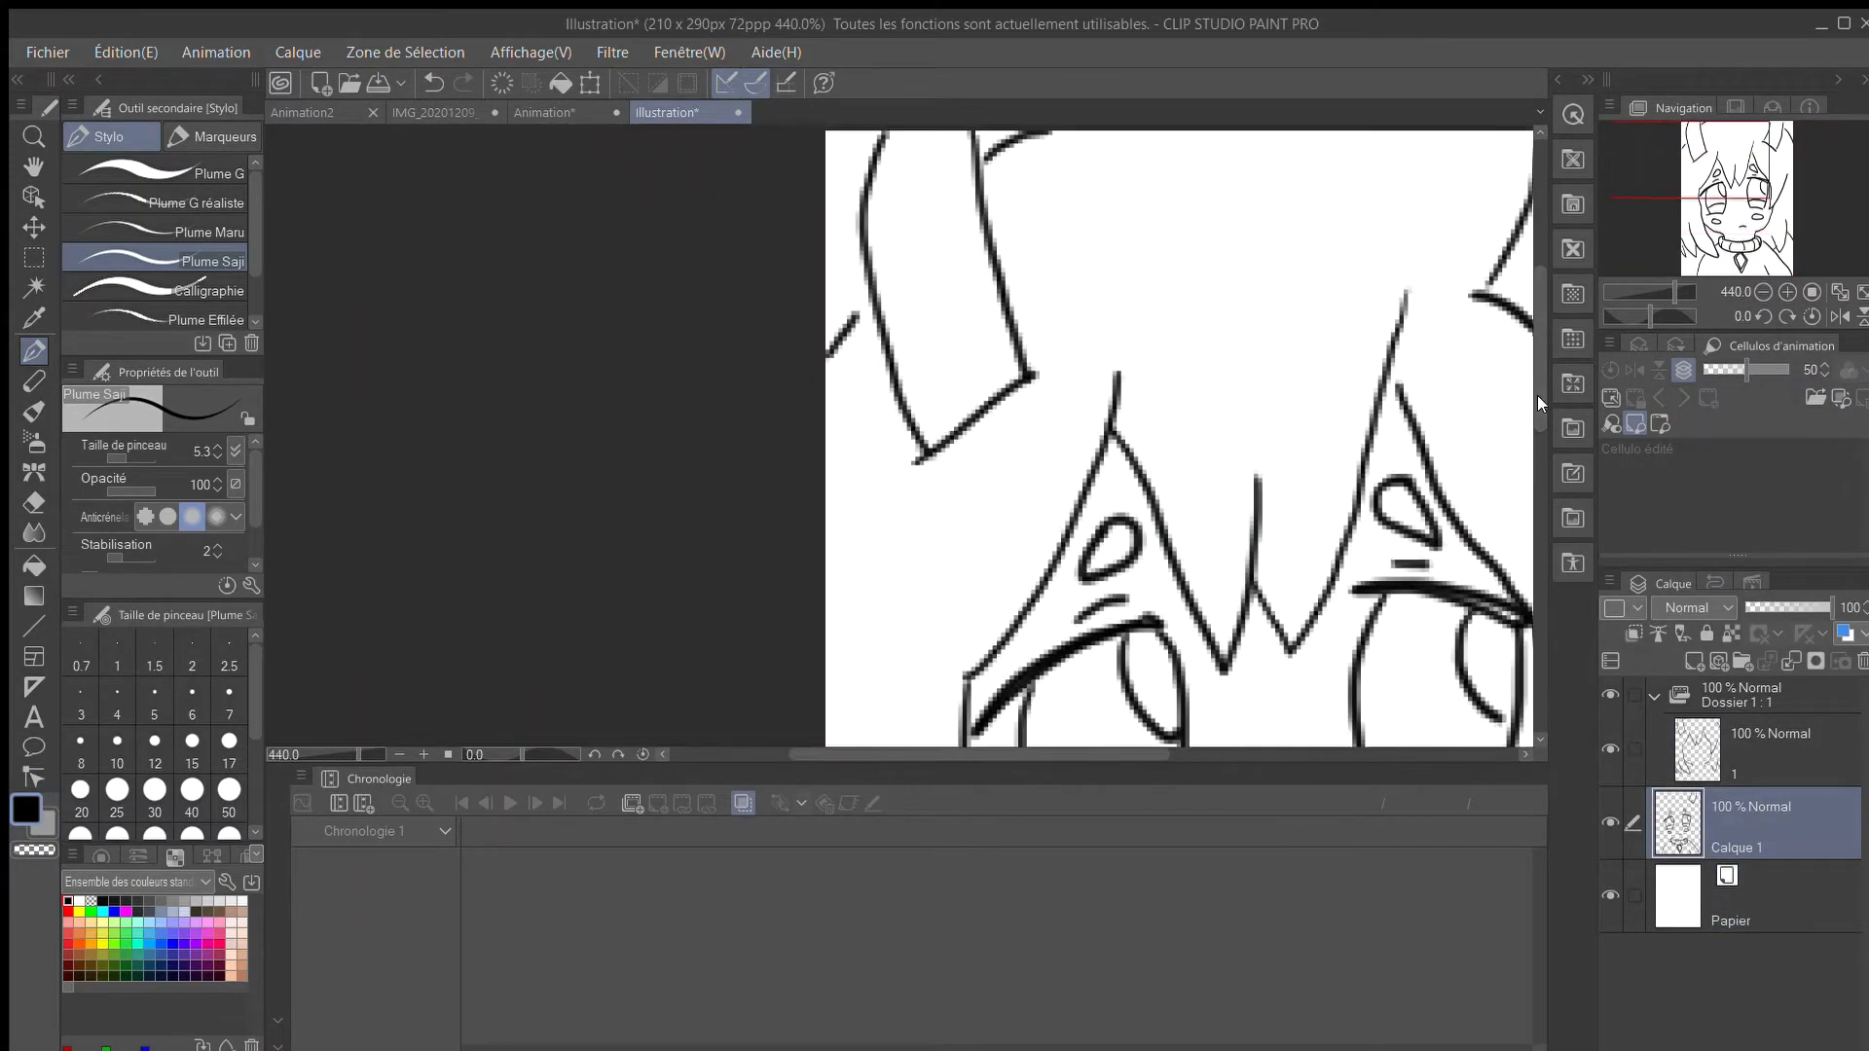
scroll(959, 333, down, 5)
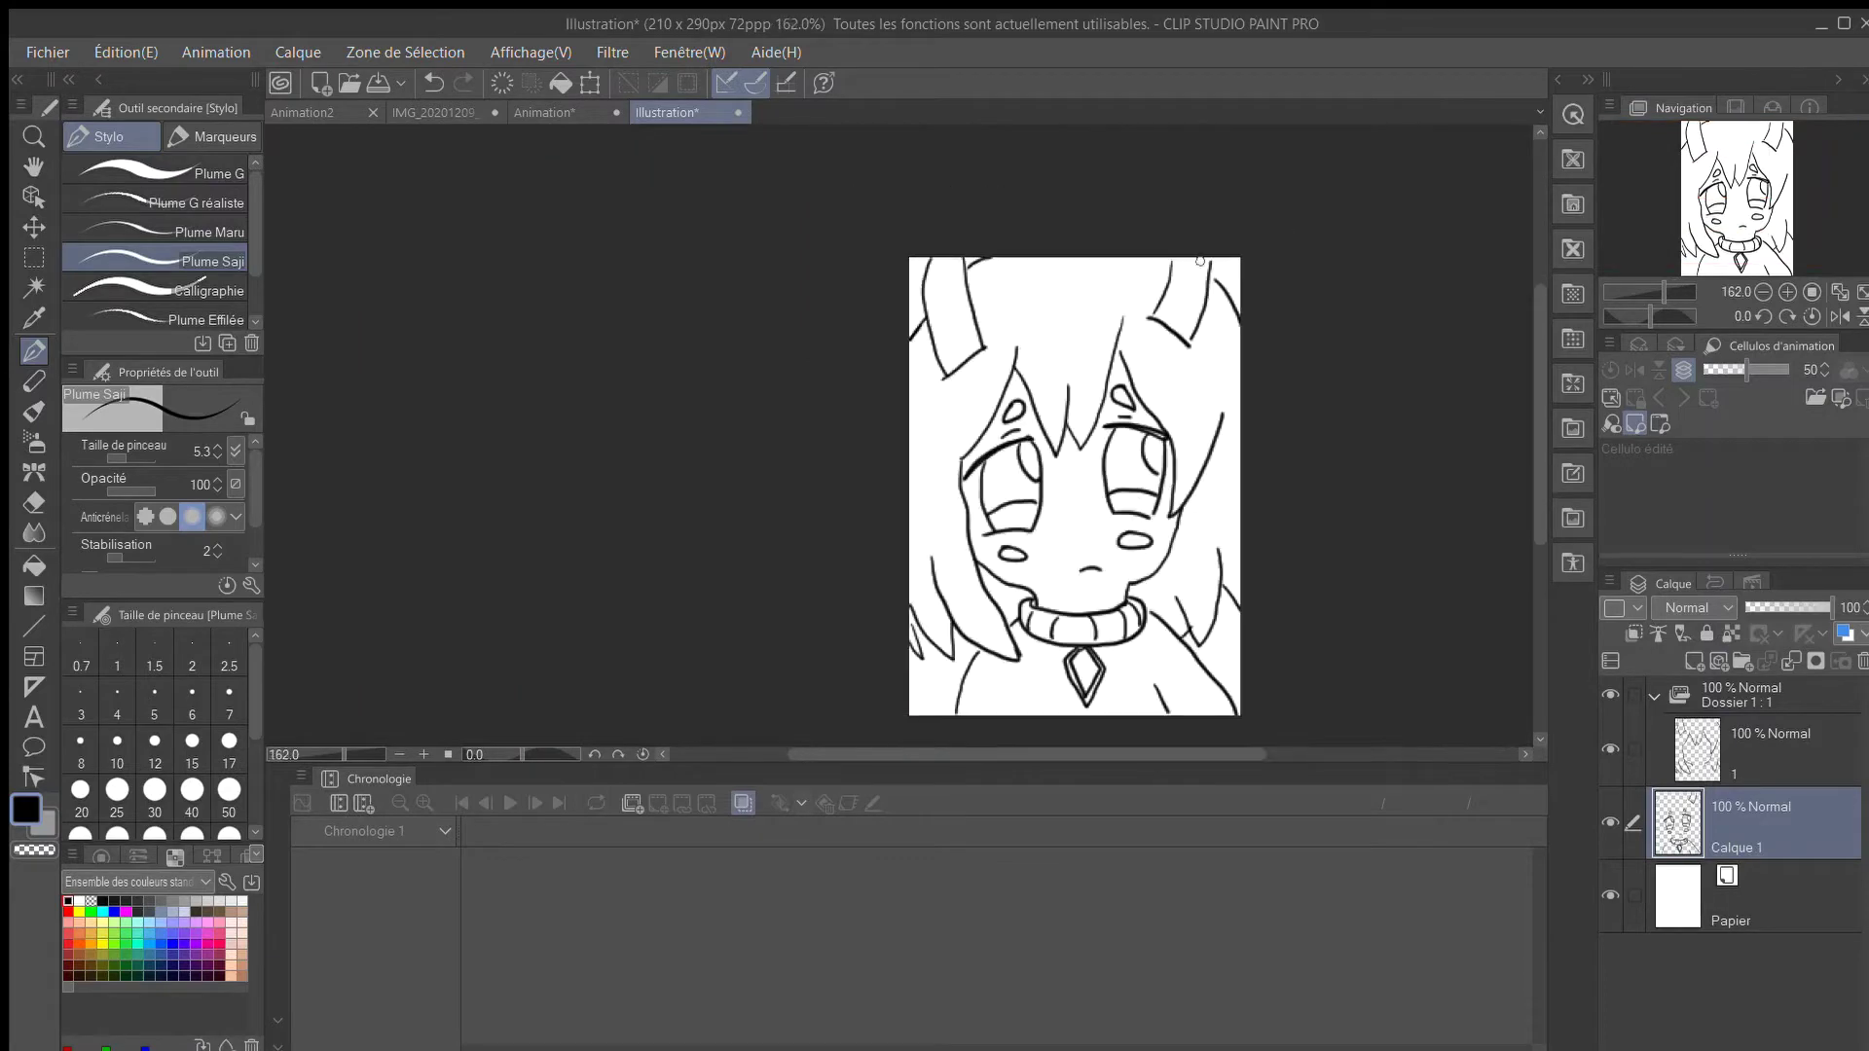
scroll(1210, 266, up, 6)
drag(1206, 300, 1229, 323)
scroll(1226, 322, down, 2)
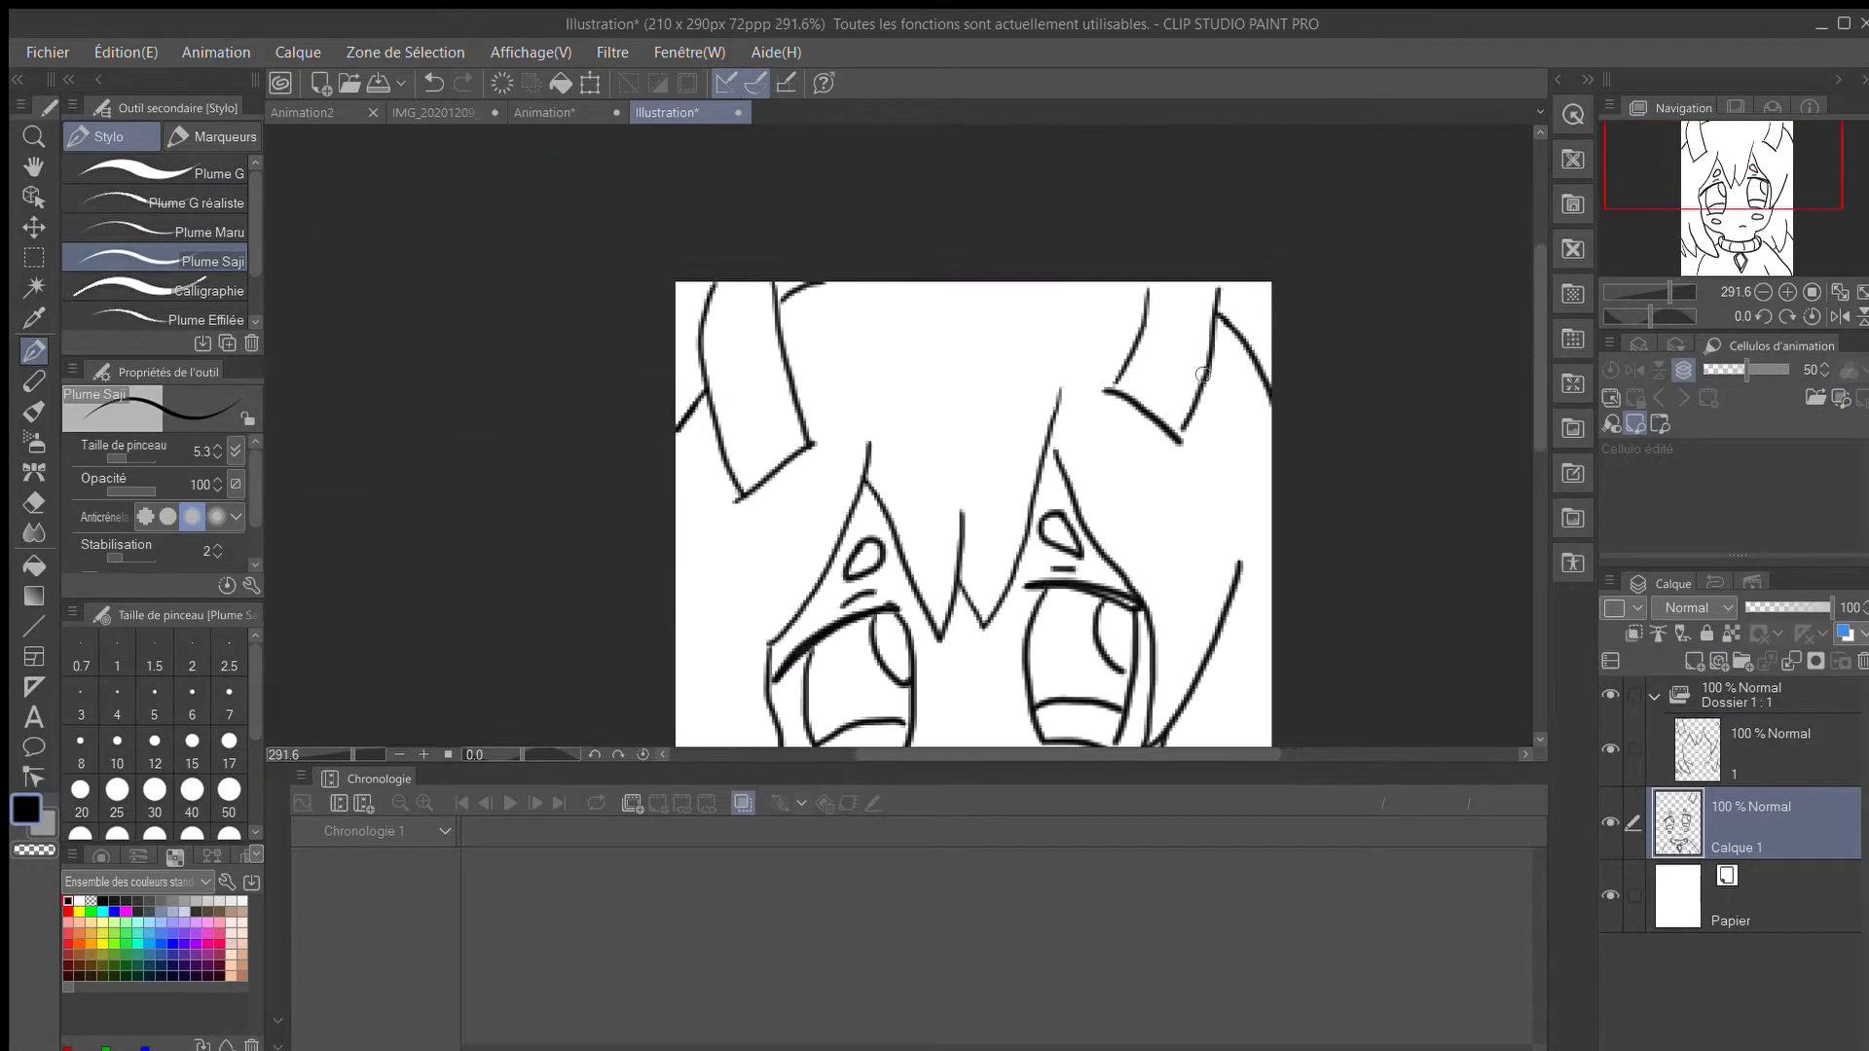
scroll(1202, 434, up, 3)
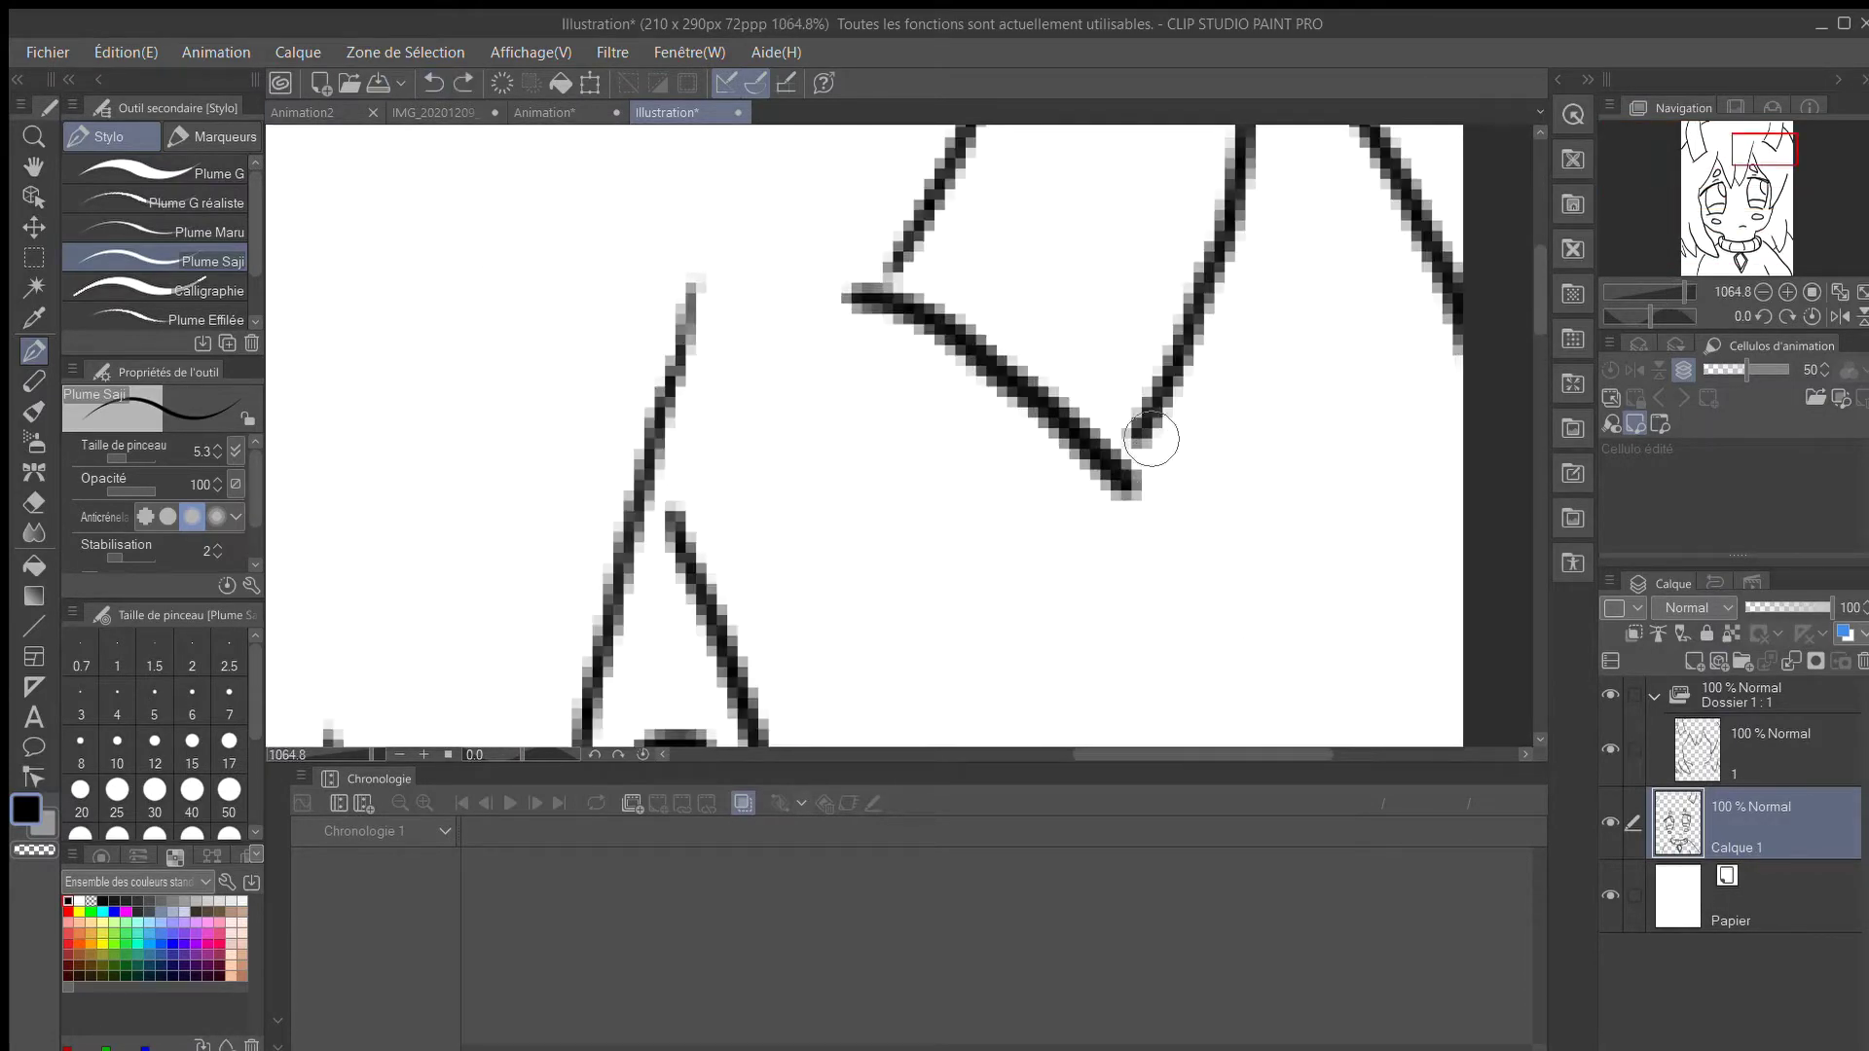
drag(1137, 436, 1128, 479)
drag(649, 492, 664, 508)
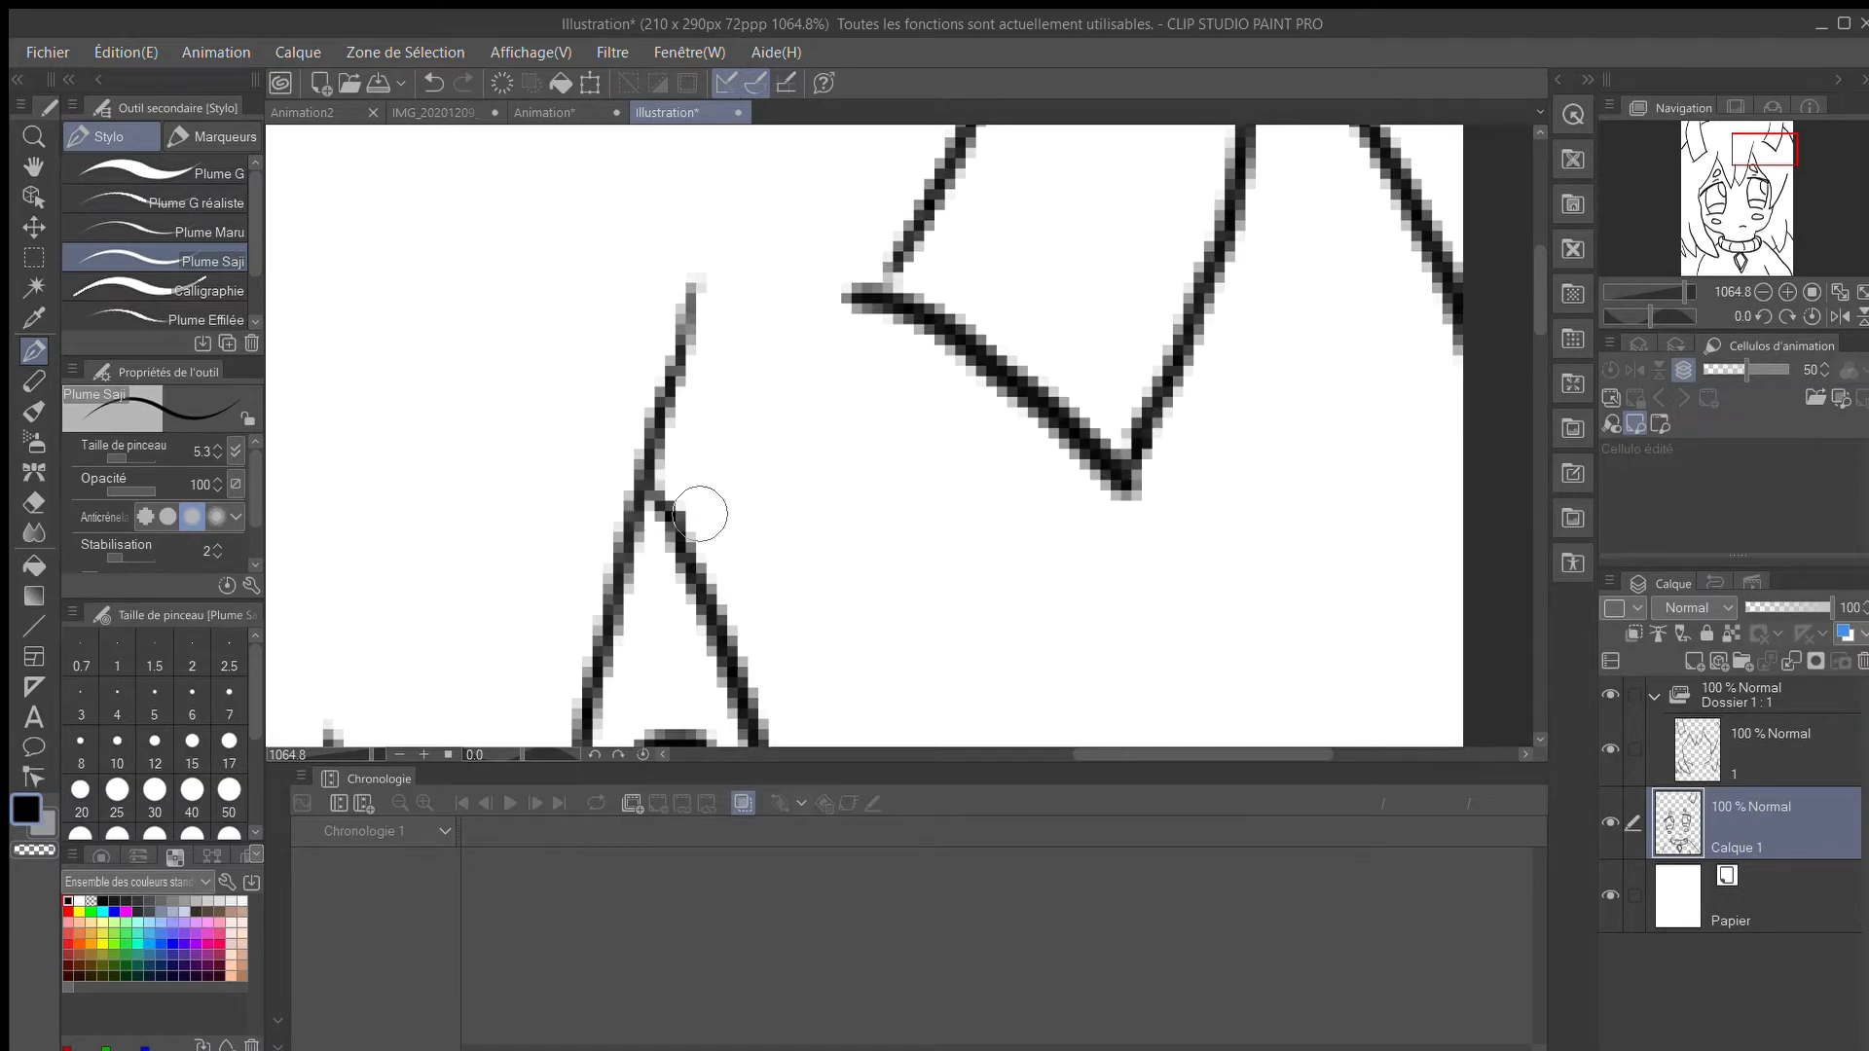
scroll(725, 510, down, 4)
Set layer Calque 1 as a draft layer and move it into folder Dossier 1, above layer 1.
click(1752, 750)
scroll(1189, 467, down, 3)
scroll(1190, 467, up, 3)
drag(1540, 369, 1527, 448)
click(1752, 822)
drag(1292, 754, 1225, 754)
click(1672, 631)
click(1664, 727)
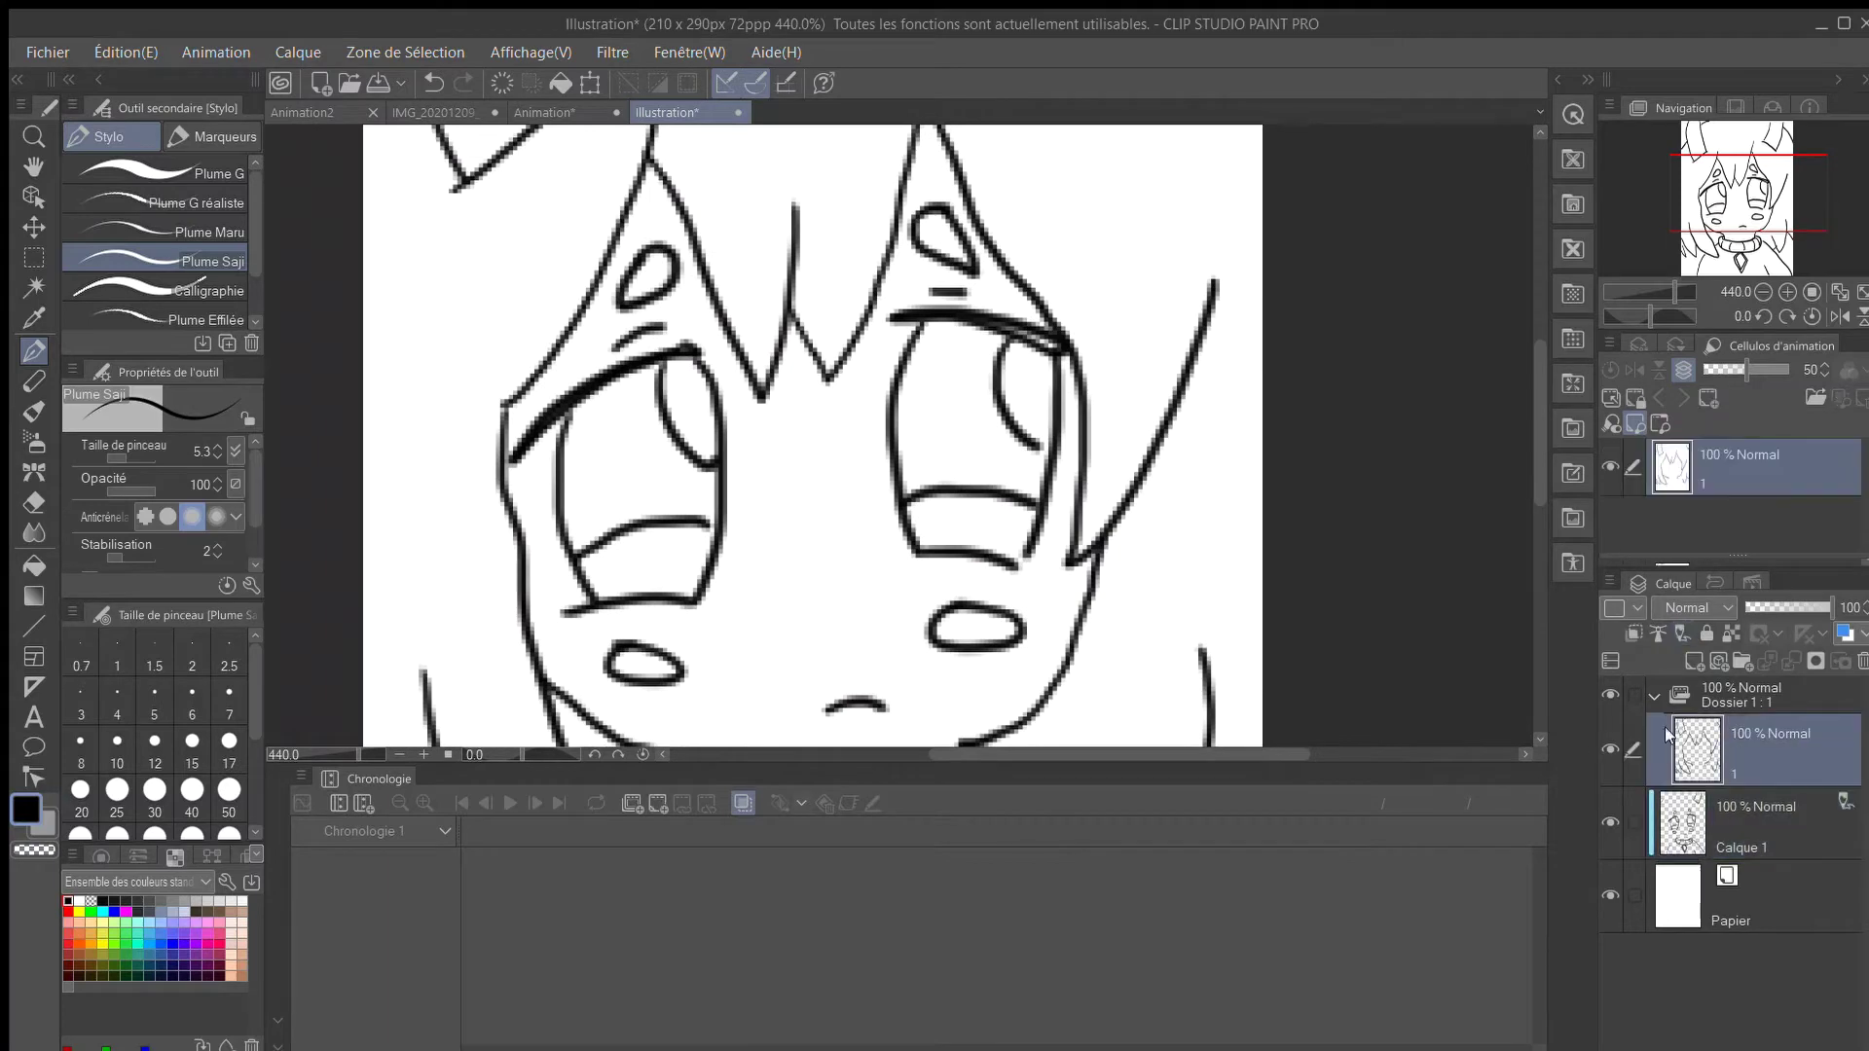
scroll(1515, 430, down, 2)
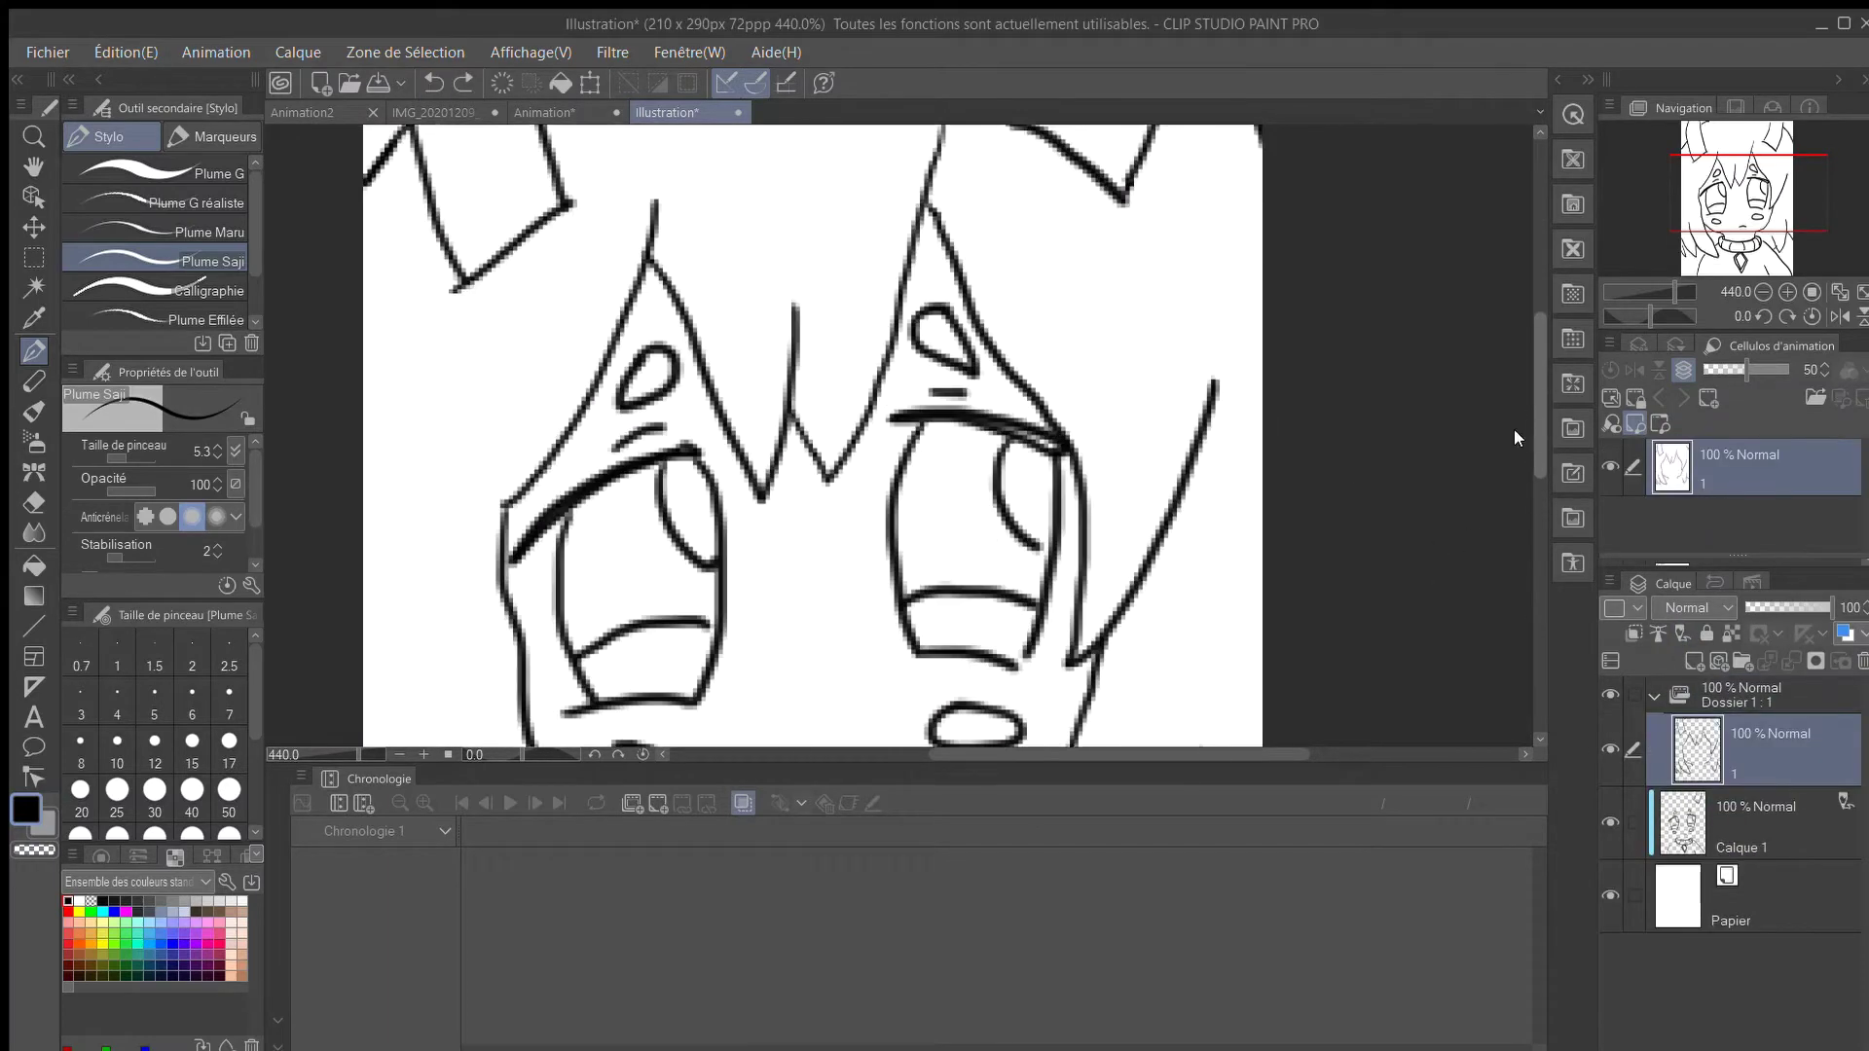
drag(1679, 804, 1824, 785)
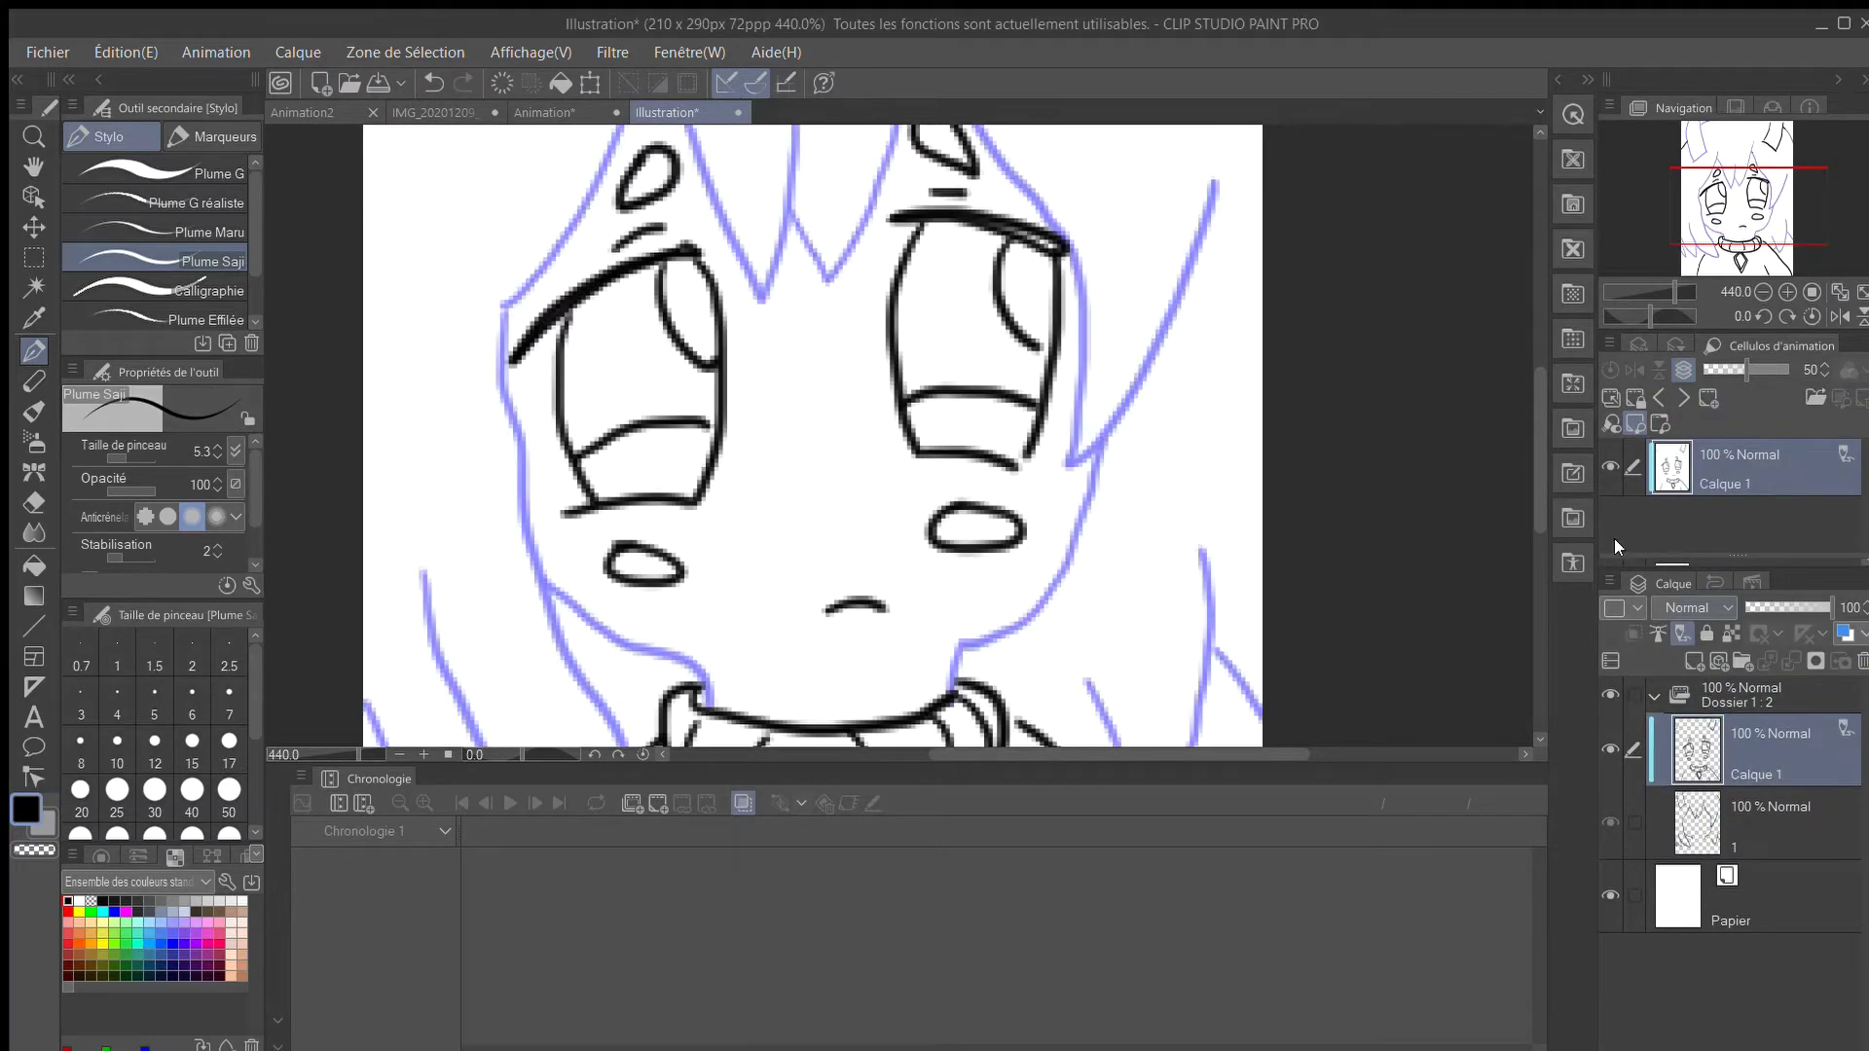
On Calque 1, trace the left hair outline, long side lock and lower left hair tips over the purple onion-skin lines.
mouse_move(1542, 474)
mouse_down()
mouse_move(1535, 552)
mouse_move(1534, 529)
mouse_up()
scroll(925, 584, down, 4)
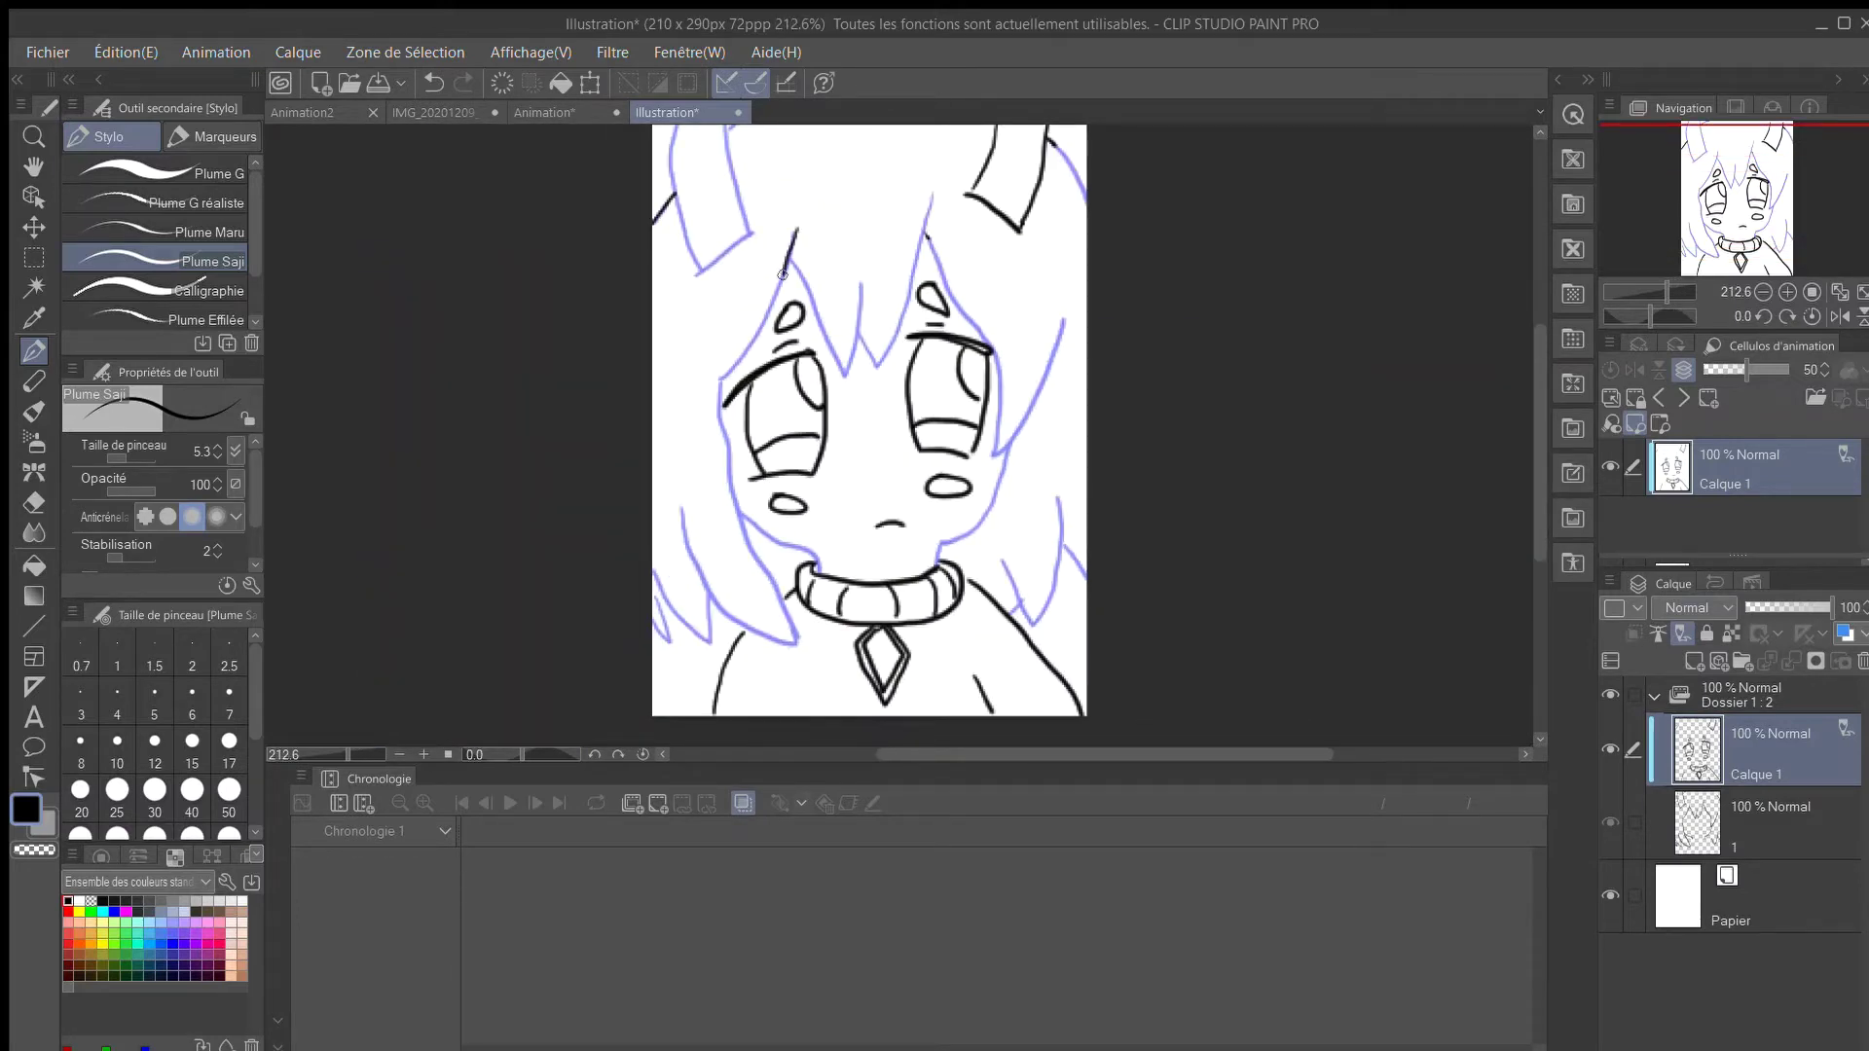
mouse_move(783, 274)
mouse_down()
mouse_move(718, 389)
mouse_move(799, 631)
mouse_up()
mouse_move(679, 484)
mouse_down()
mouse_move(769, 639)
mouse_move(797, 646)
mouse_up()
drag(653, 581, 711, 635)
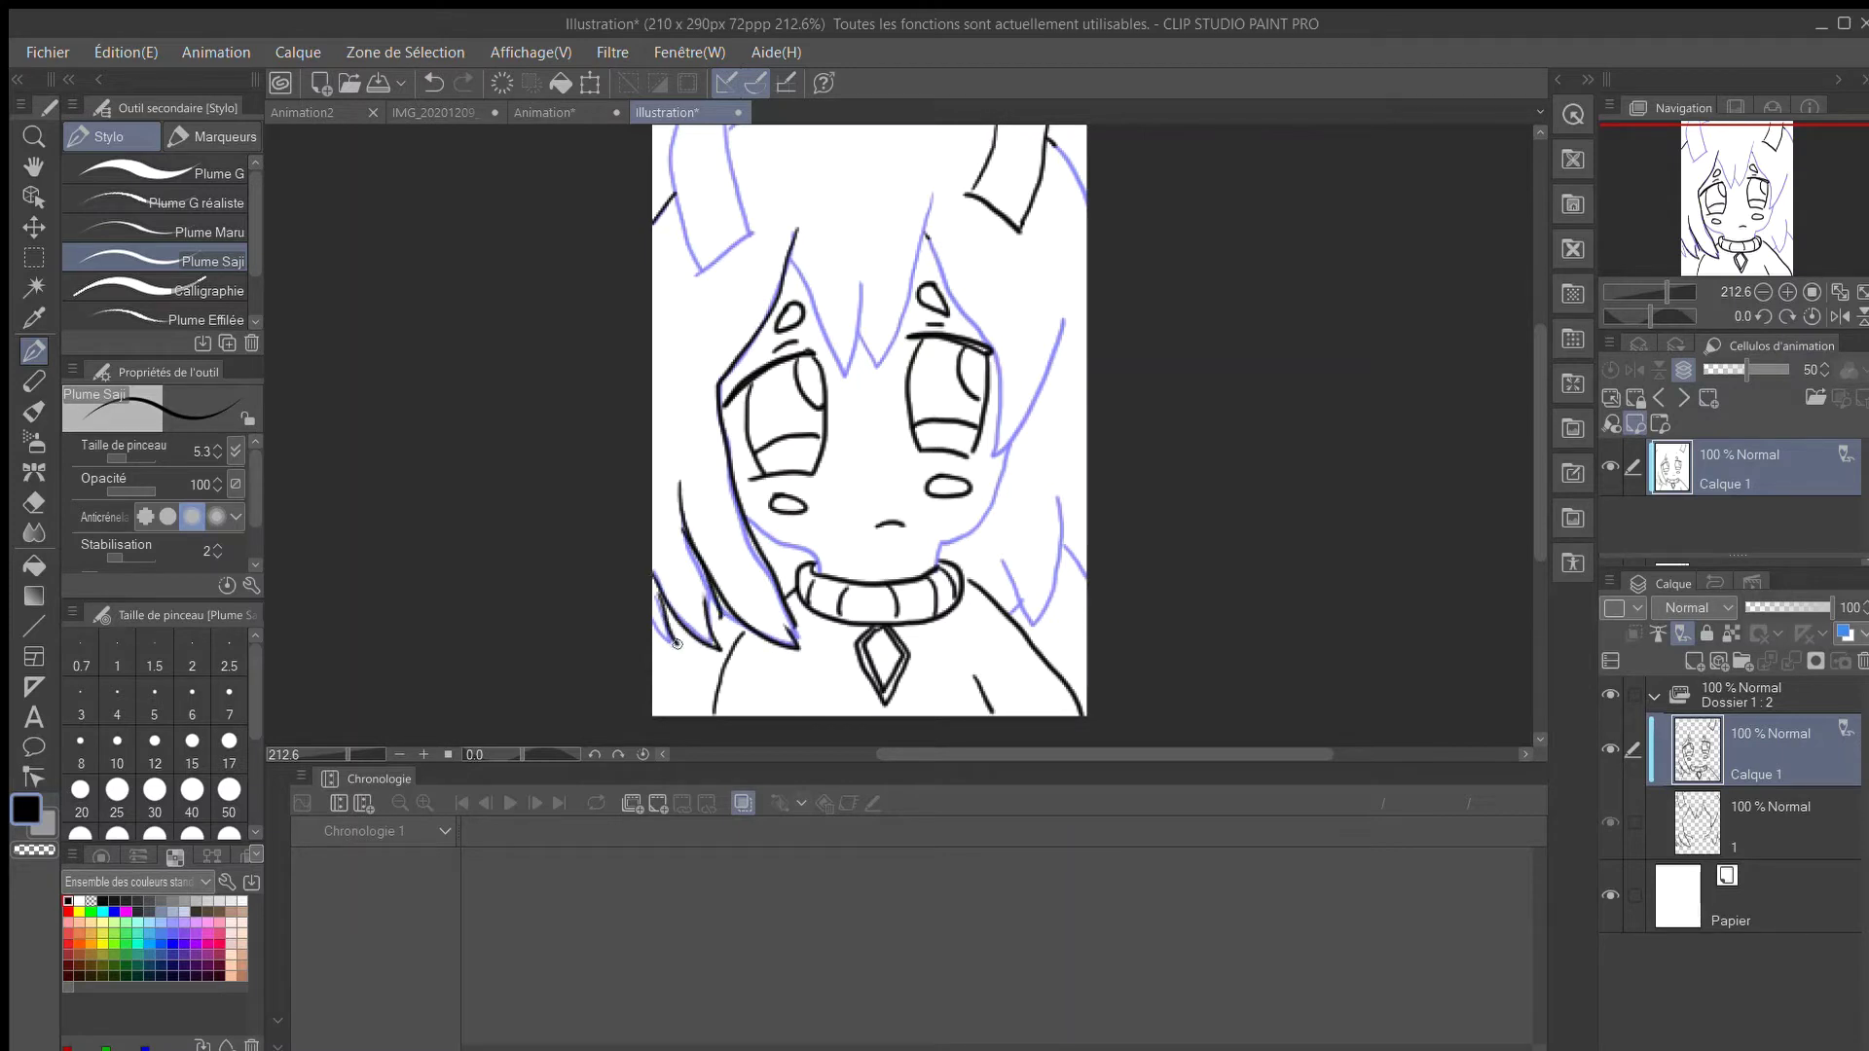
On Calque 1, trace the jawline, the pointed bangs and the right hair locks over the purple onion-skin lines.
drag(745, 519, 828, 572)
mouse_move(791, 265)
mouse_down()
mouse_move(839, 348)
mouse_move(874, 257)
mouse_up()
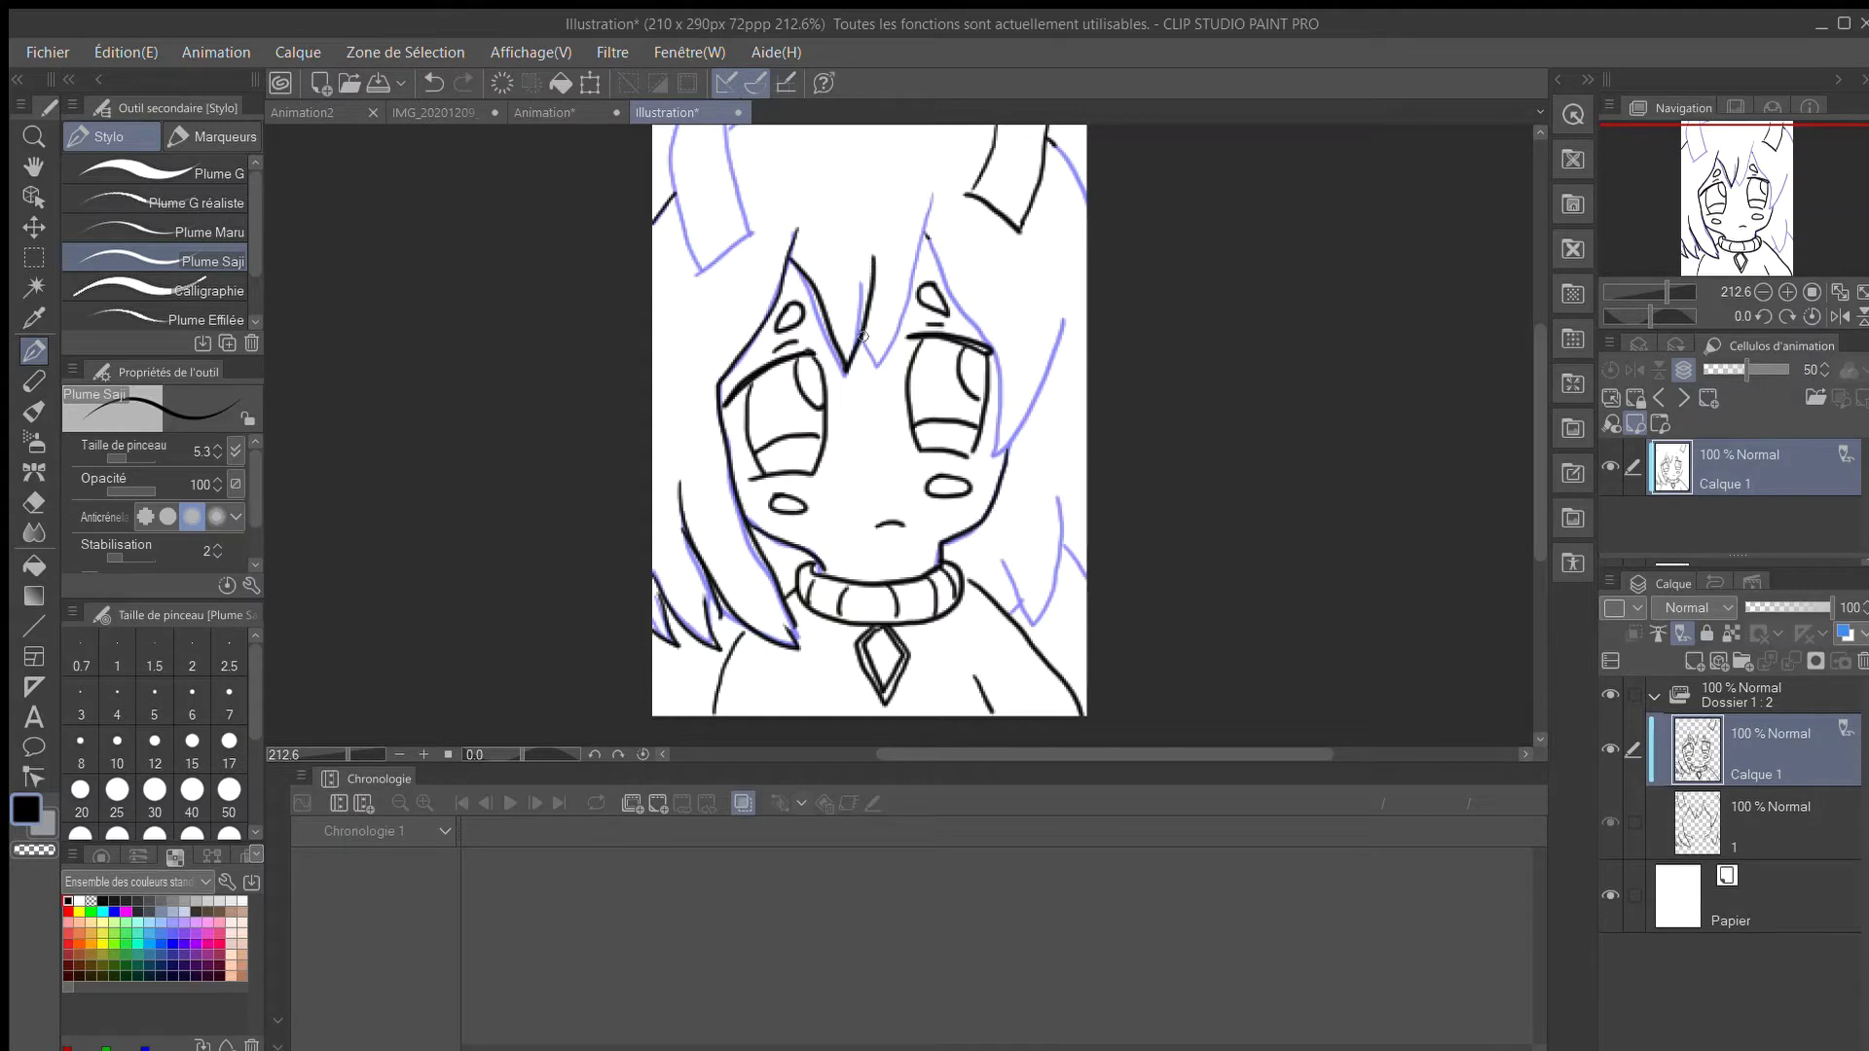
mouse_move(870, 349)
mouse_down()
mouse_move(921, 234)
mouse_move(1022, 343)
mouse_move(993, 454)
mouse_up()
drag(1002, 447, 1067, 294)
mouse_move(1057, 487)
mouse_down()
mouse_move(1065, 579)
mouse_move(1021, 591)
mouse_up()
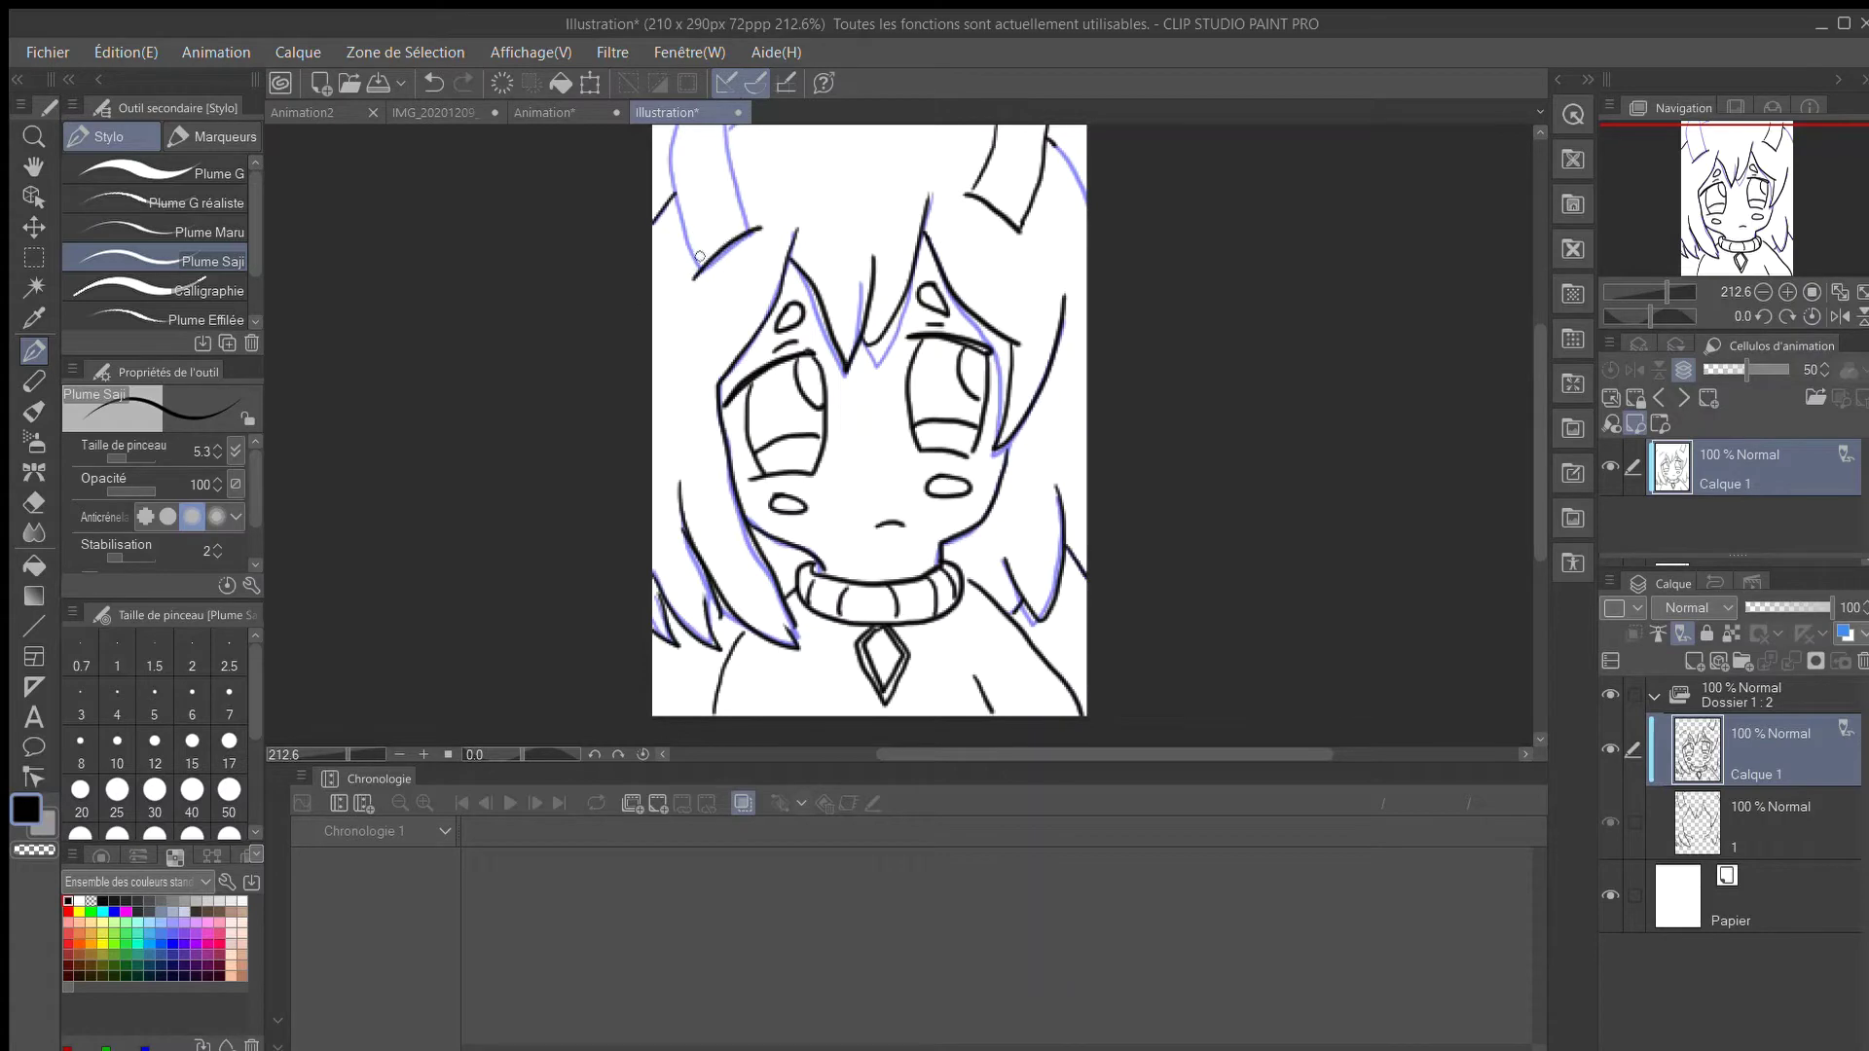
Trace the left horn, the head curve next to it and the hair outline beside the right horn.
drag(699, 257, 668, 126)
scroll(748, 209, down, 1)
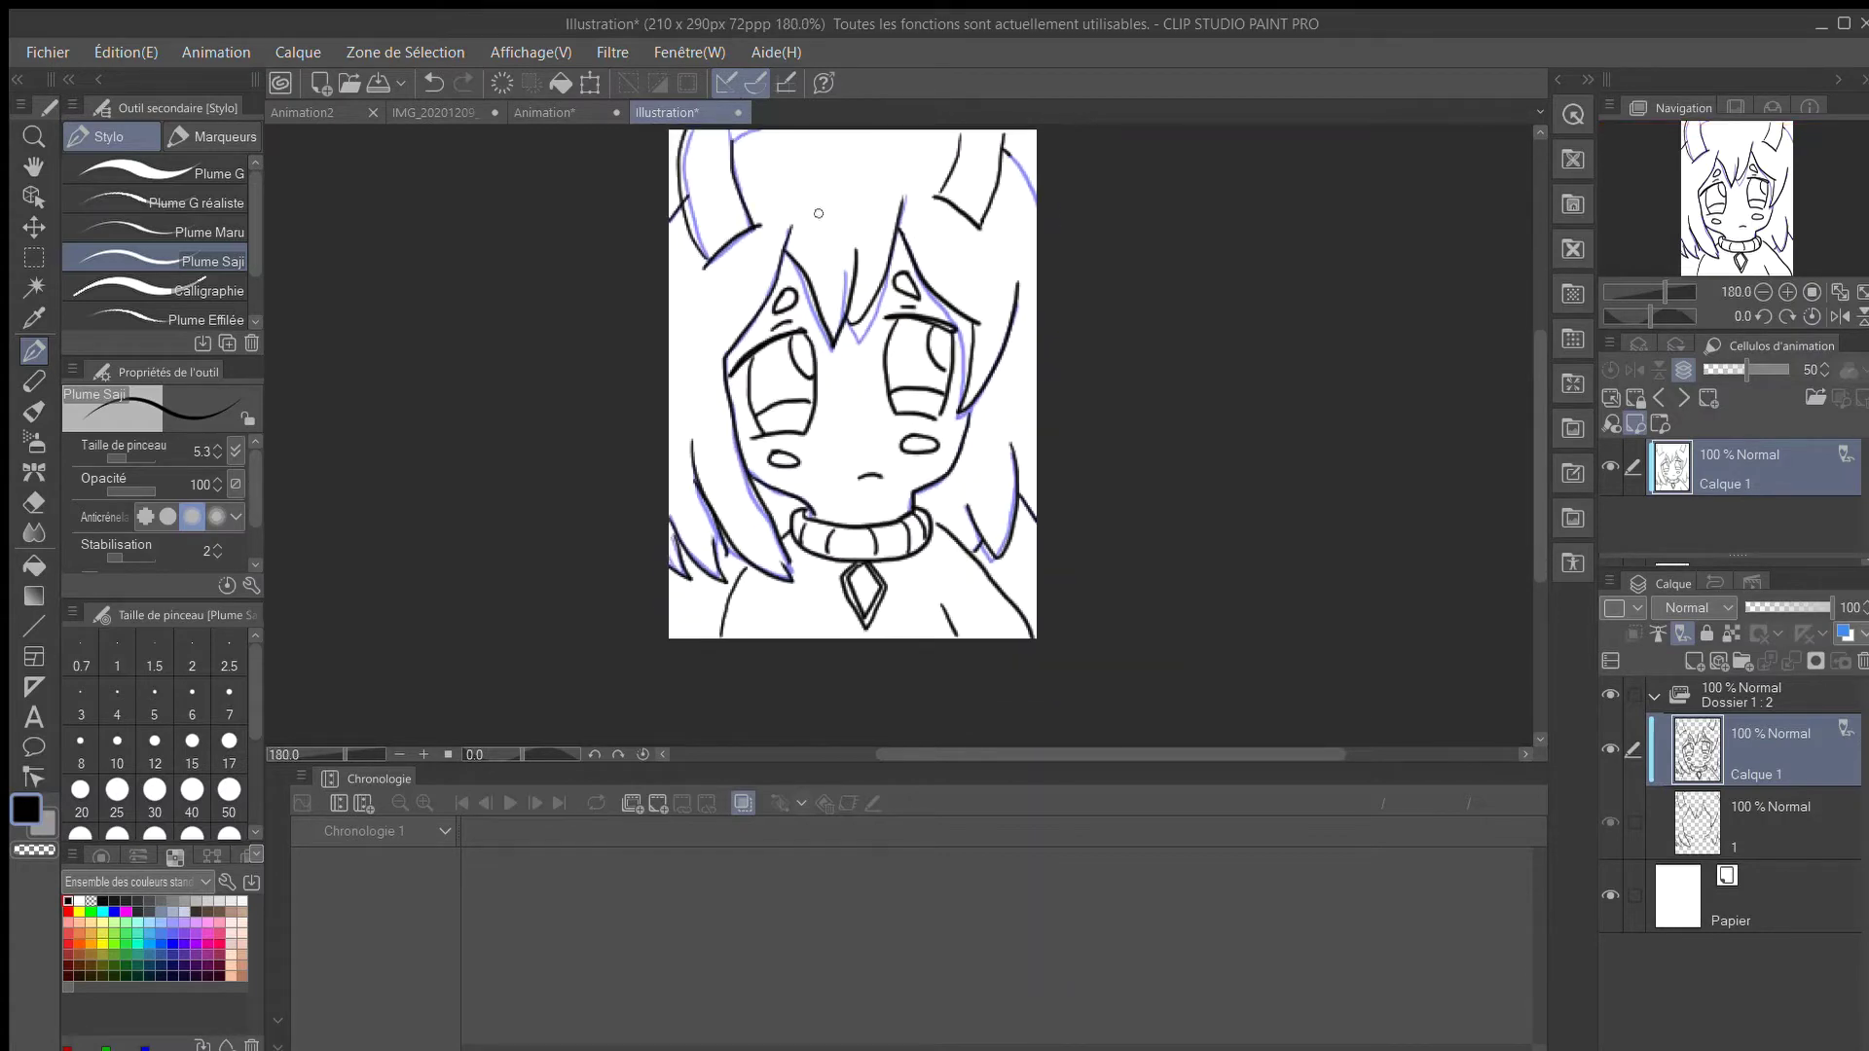
drag(1538, 409, 1526, 357)
scroll(826, 331, up, 4)
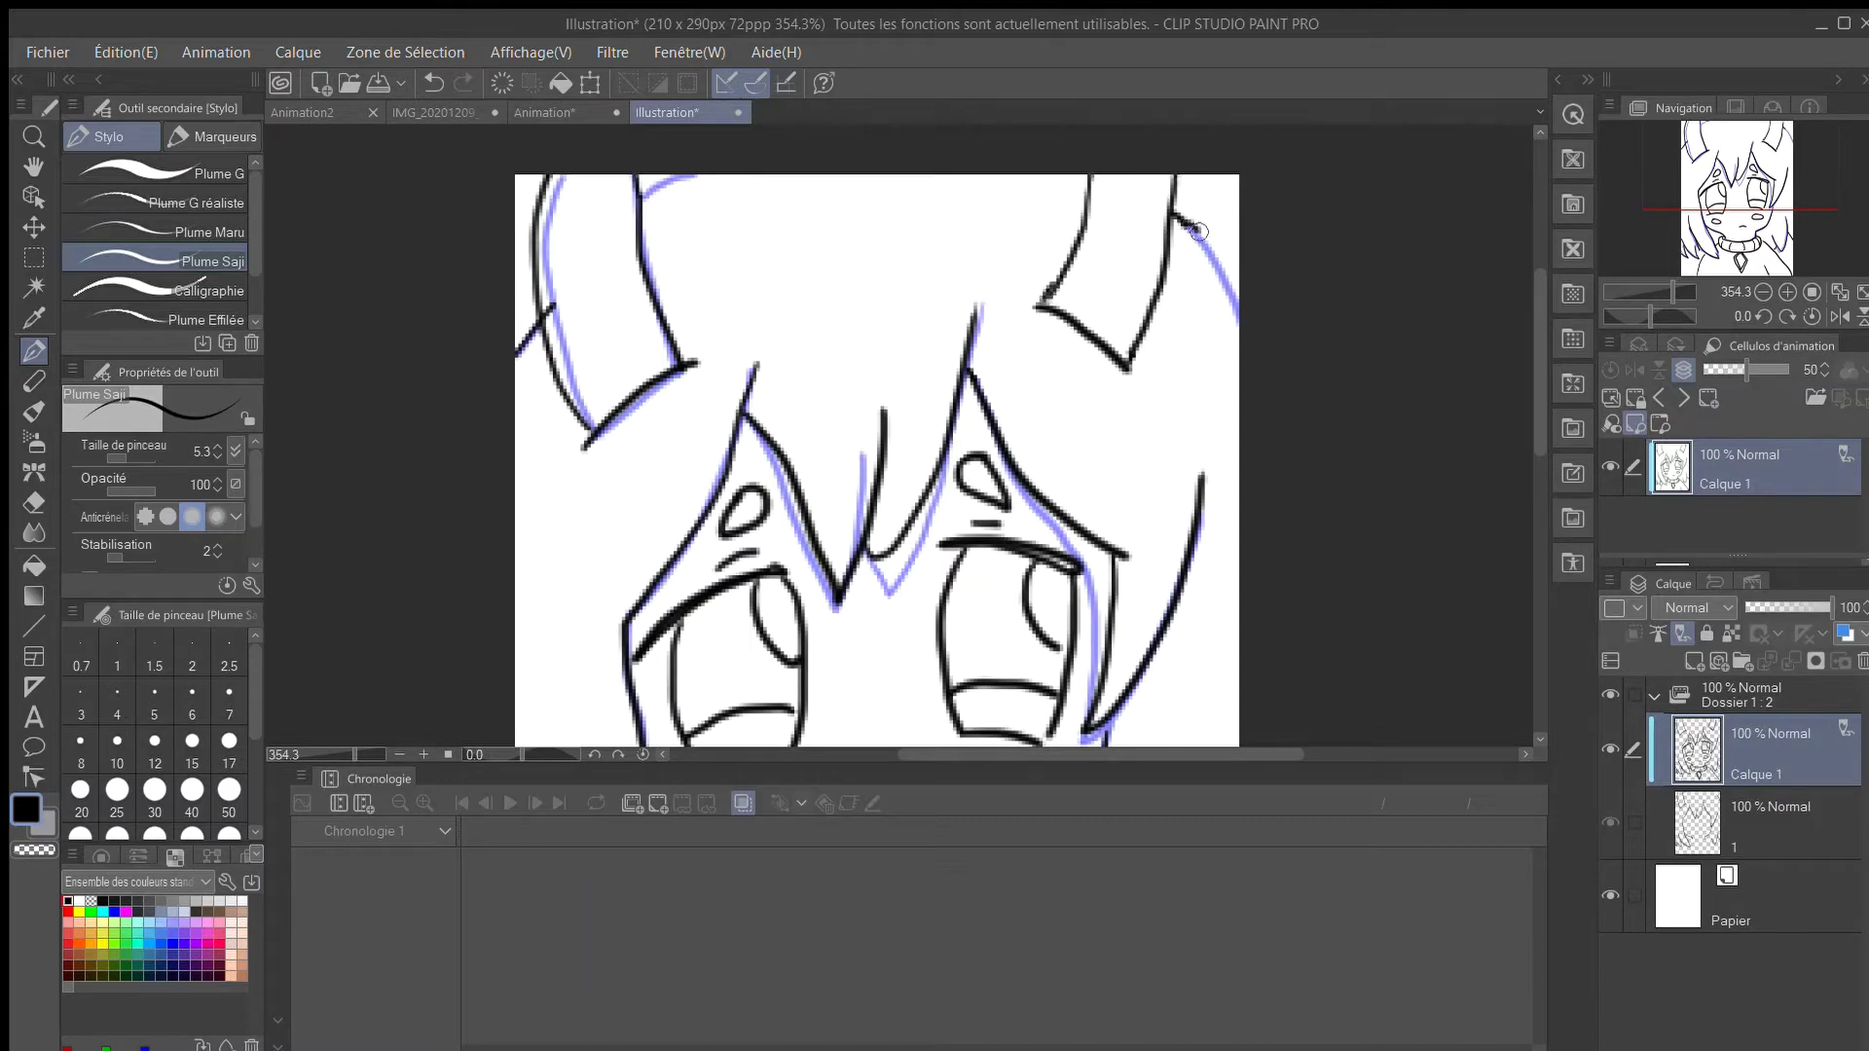
drag(1198, 231, 1242, 304)
scroll(1321, 674, down, 3)
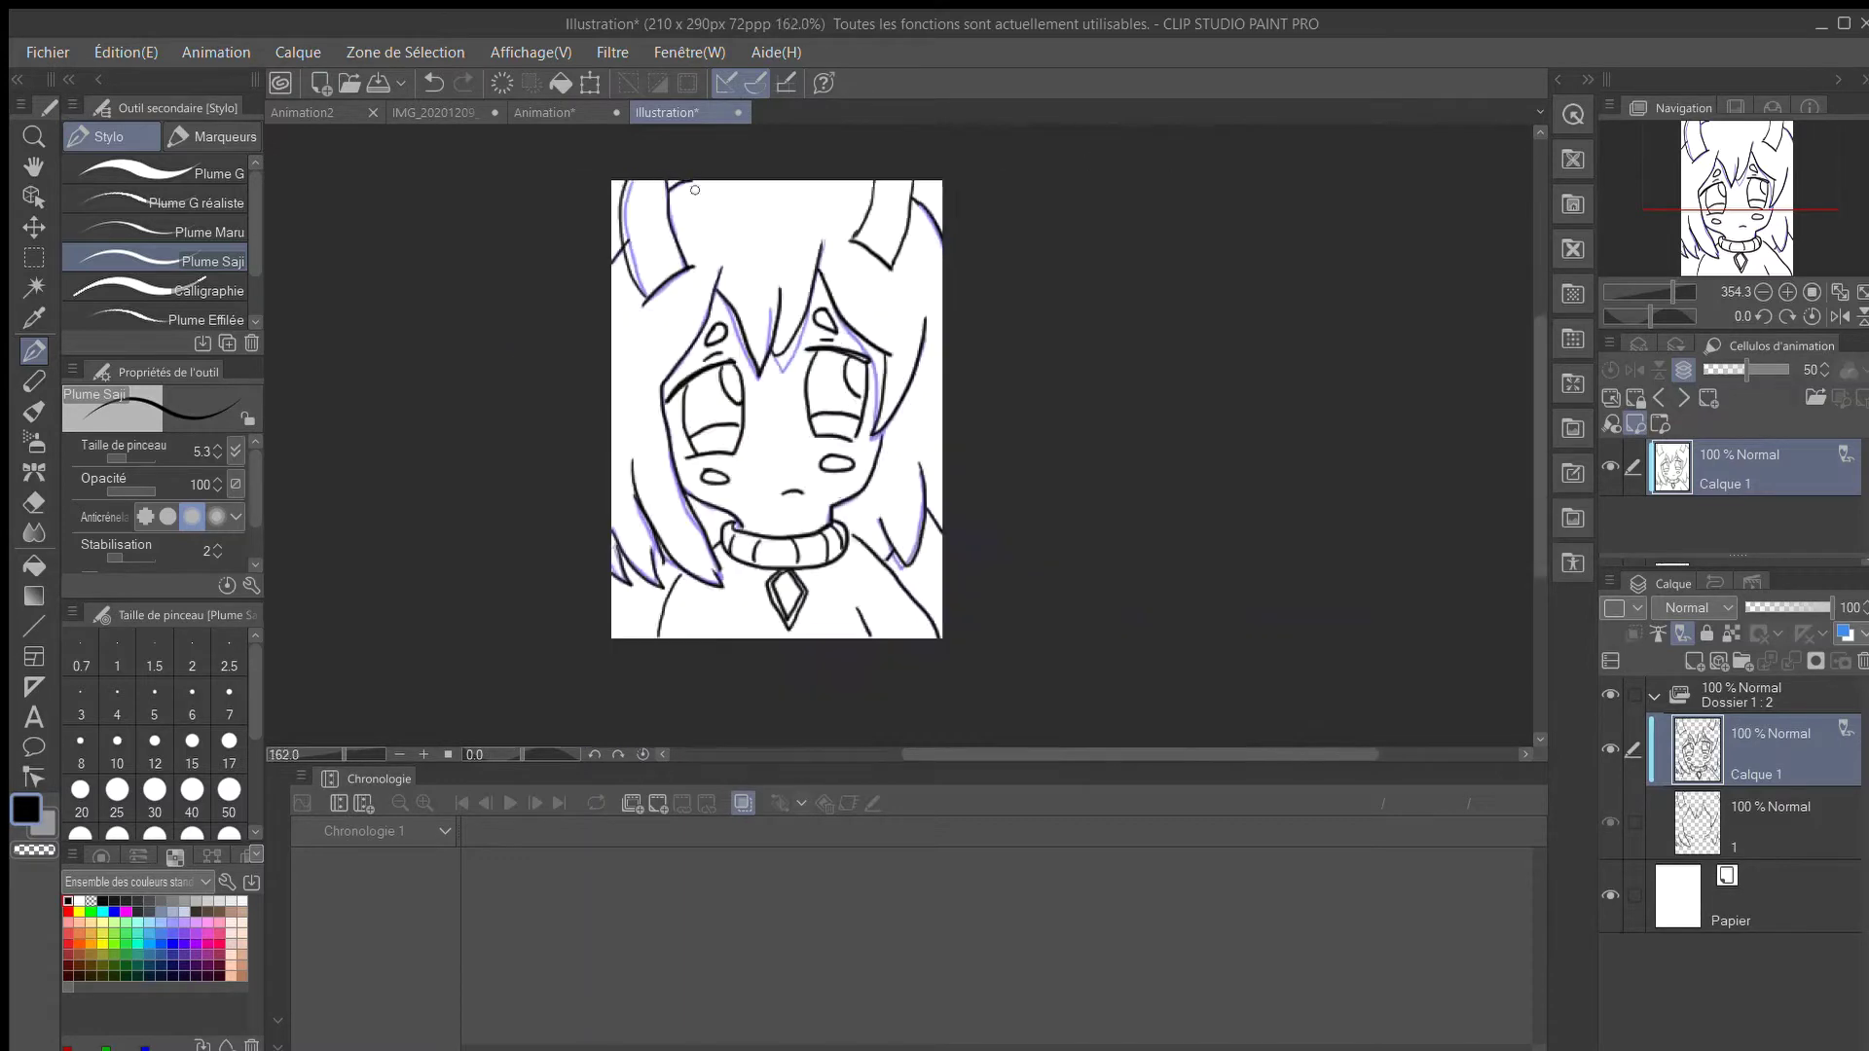
Add a new blank cel layer, Calque 2, above Calque 1 in folder Dossier 1 and make it the active layer.
click(658, 801)
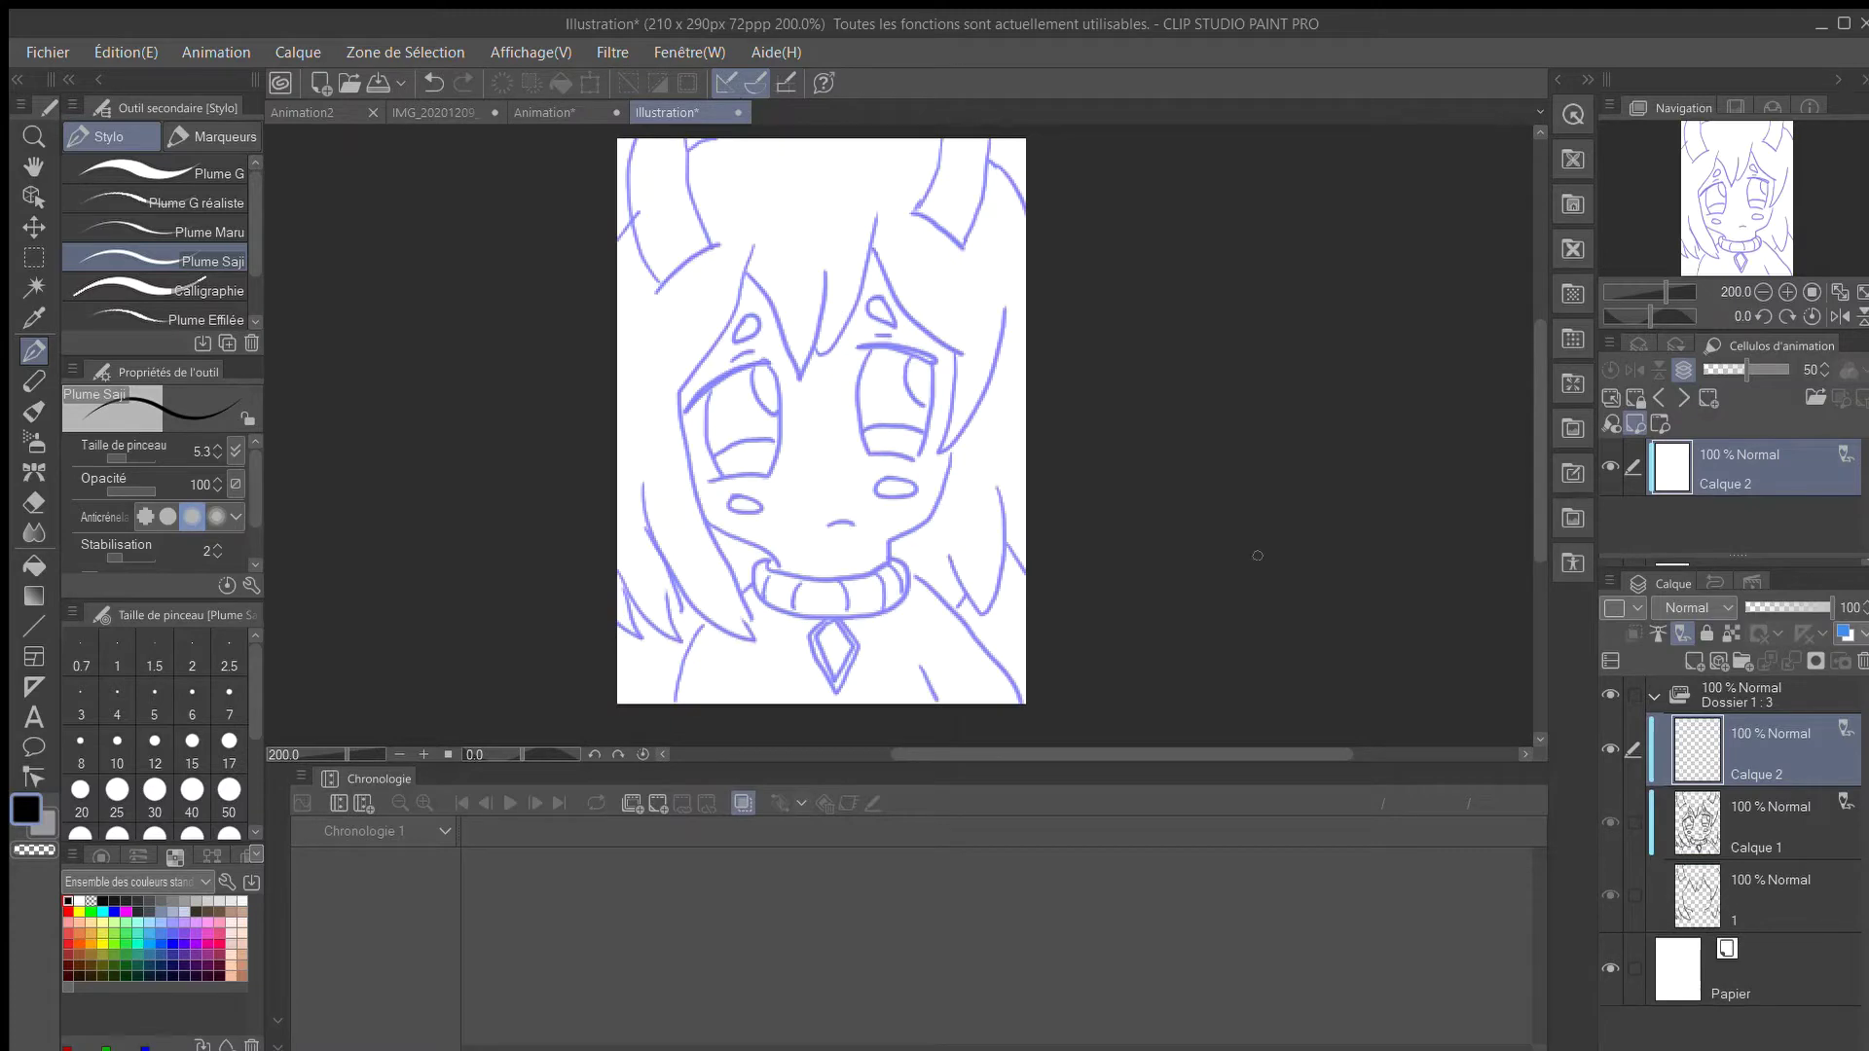
click(1704, 818)
click(1690, 751)
scroll(731, 369, up, 3)
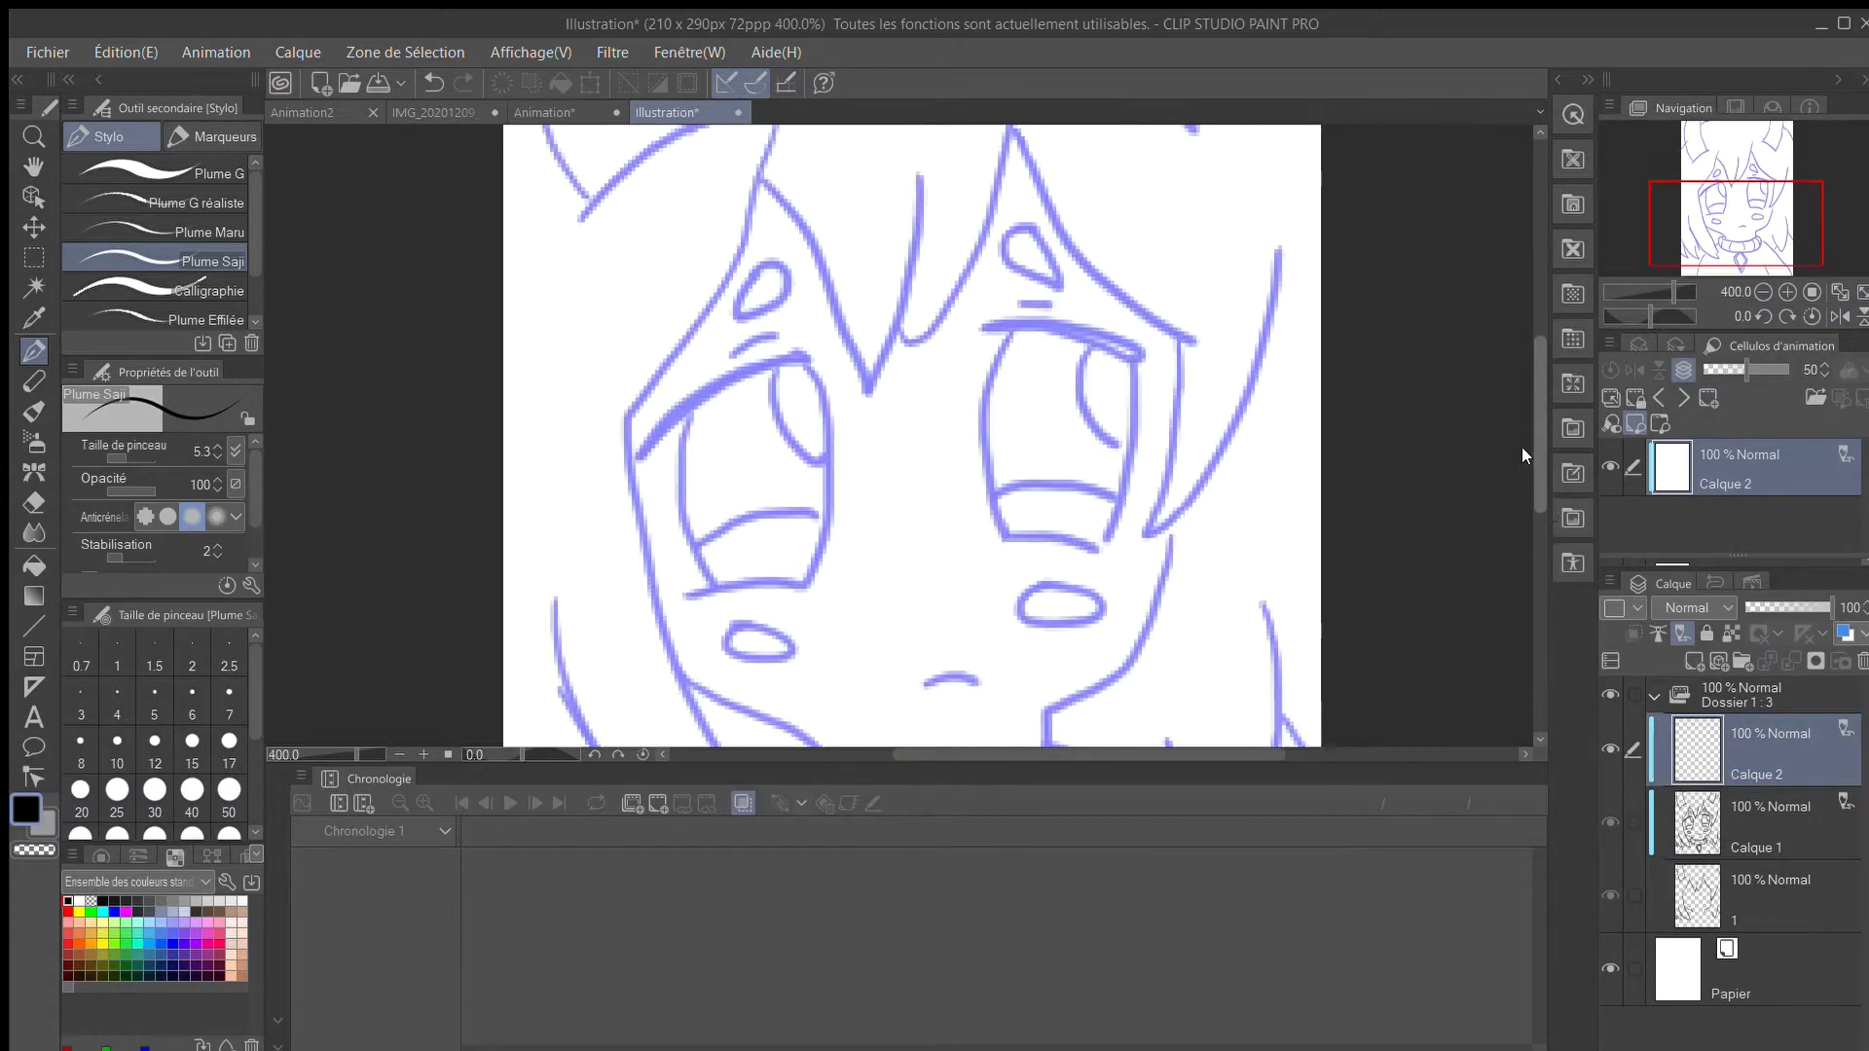
drag(1523, 456, 1523, 469)
click(70, 284)
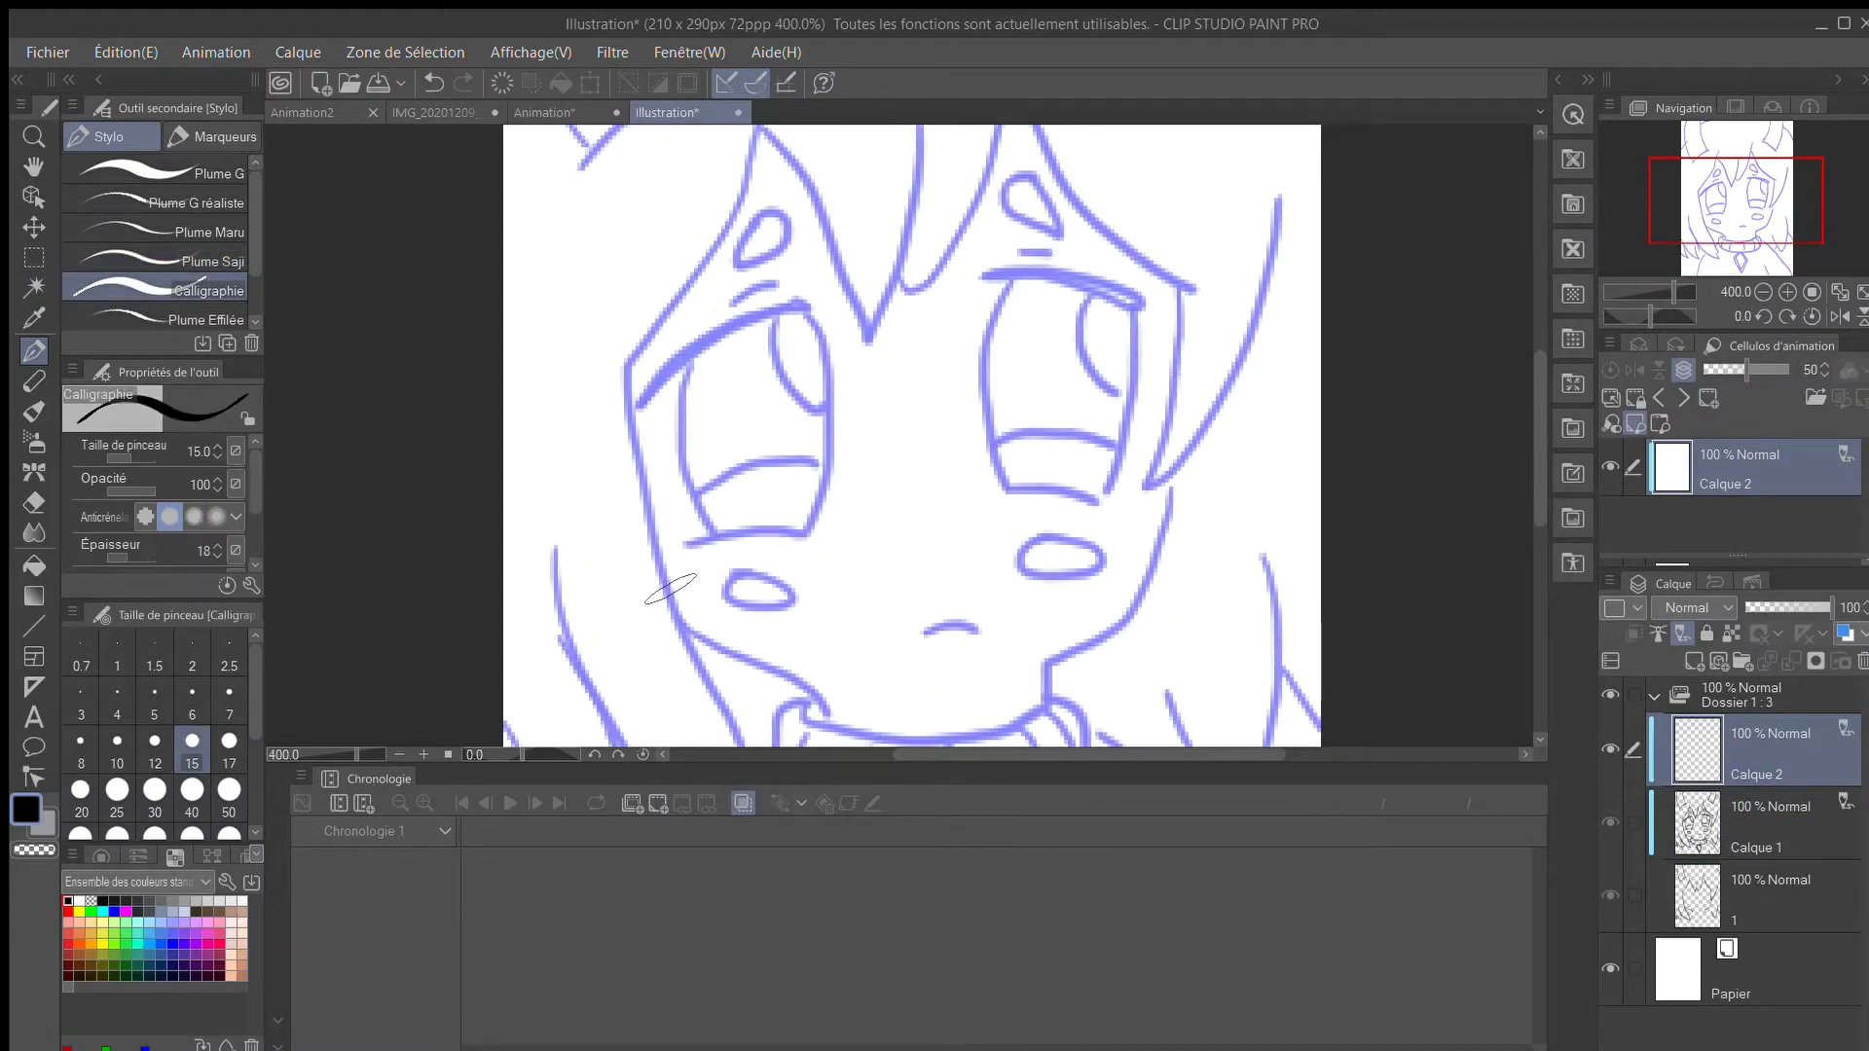
mouse_move(633, 399)
mouse_down()
mouse_move(816, 292)
mouse_move(718, 334)
mouse_move(761, 301)
mouse_up()
key(ctrl+z)
key(ctrl+z)
With the Plume Saji pen on Calque 2, trace the left eye's outline, thick upper lash line, eyelid crease and brow.
click(117, 262)
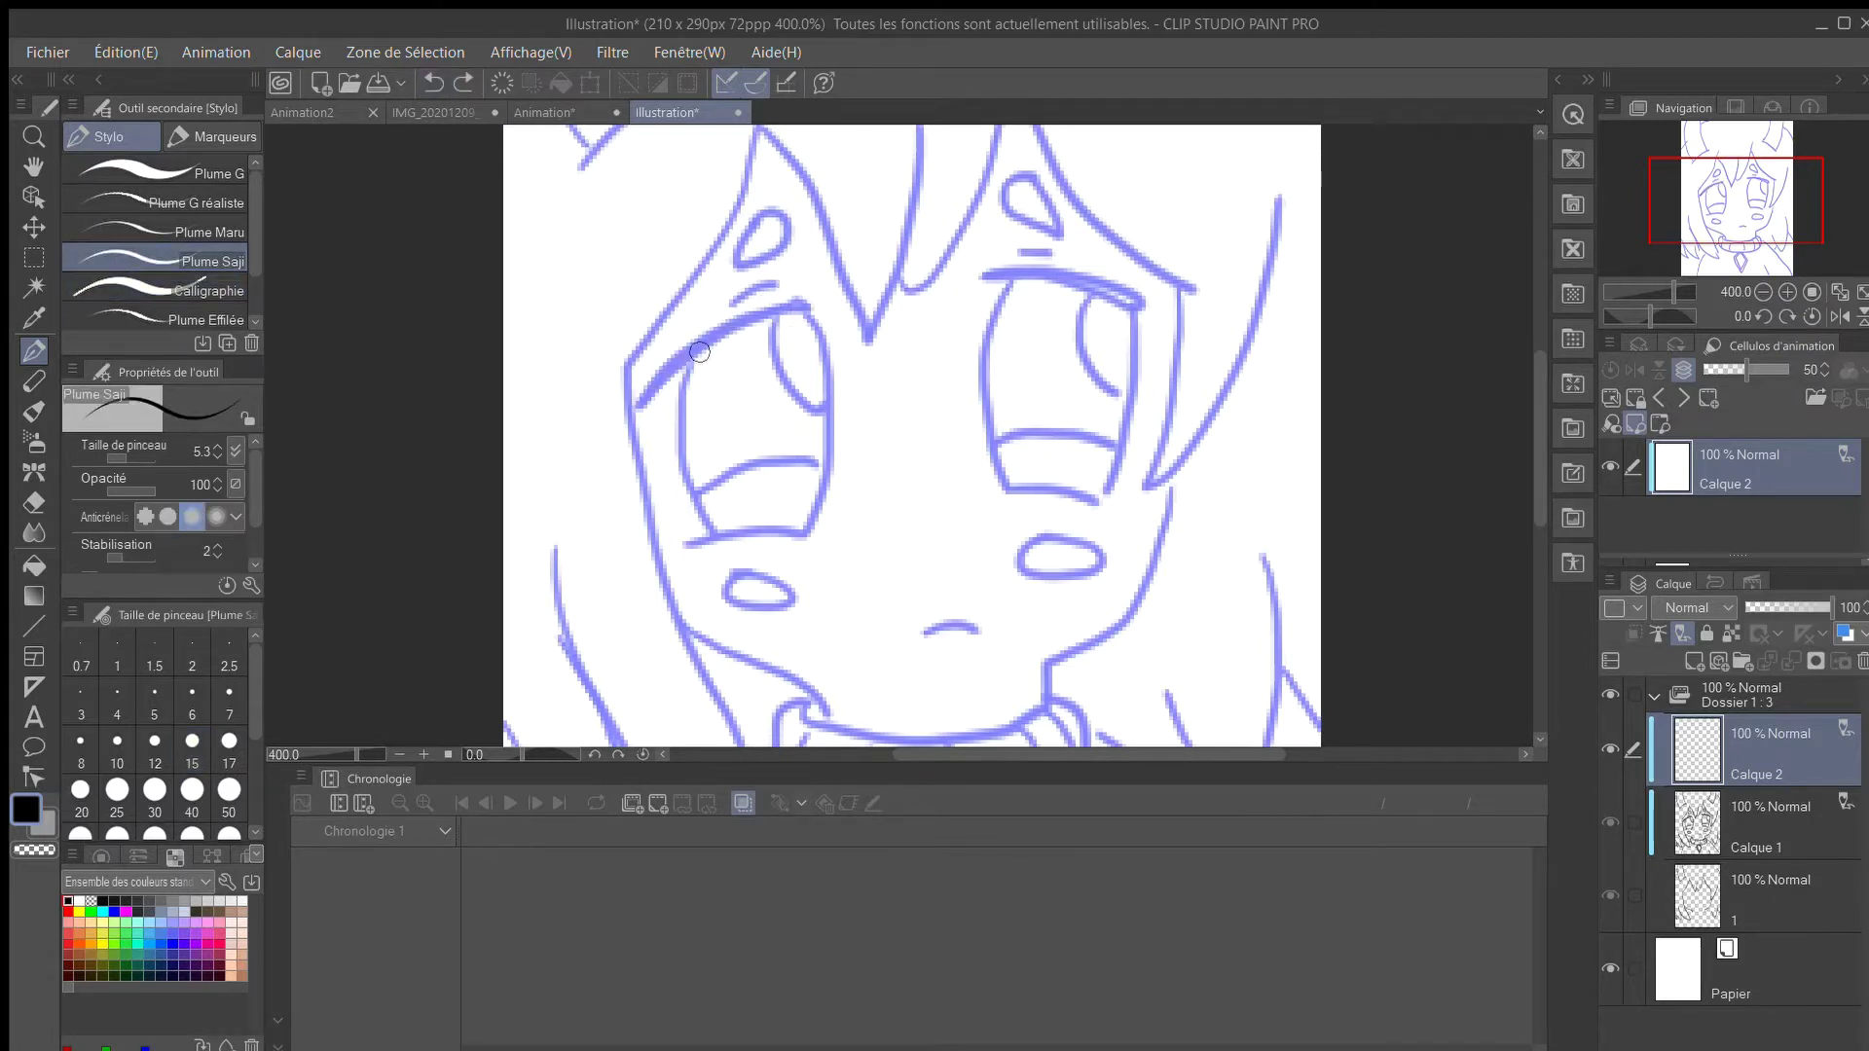
mouse_move(699, 352)
mouse_down()
mouse_move(683, 406)
mouse_move(721, 530)
mouse_up()
mouse_move(814, 321)
mouse_down()
mouse_move(834, 482)
mouse_move(814, 531)
mouse_up()
drag(714, 534, 813, 533)
mouse_move(651, 393)
mouse_down()
mouse_move(816, 302)
mouse_move(648, 394)
mouse_move(776, 283)
mouse_up()
drag(790, 209, 787, 209)
Trace the right eye's brow, thick upper lash line, outline and inner highlight curve.
mouse_move(1027, 176)
mouse_down()
mouse_move(1003, 209)
mouse_move(1066, 222)
mouse_move(1047, 250)
mouse_move(1076, 276)
mouse_move(1152, 295)
mouse_up()
drag(985, 273, 1149, 303)
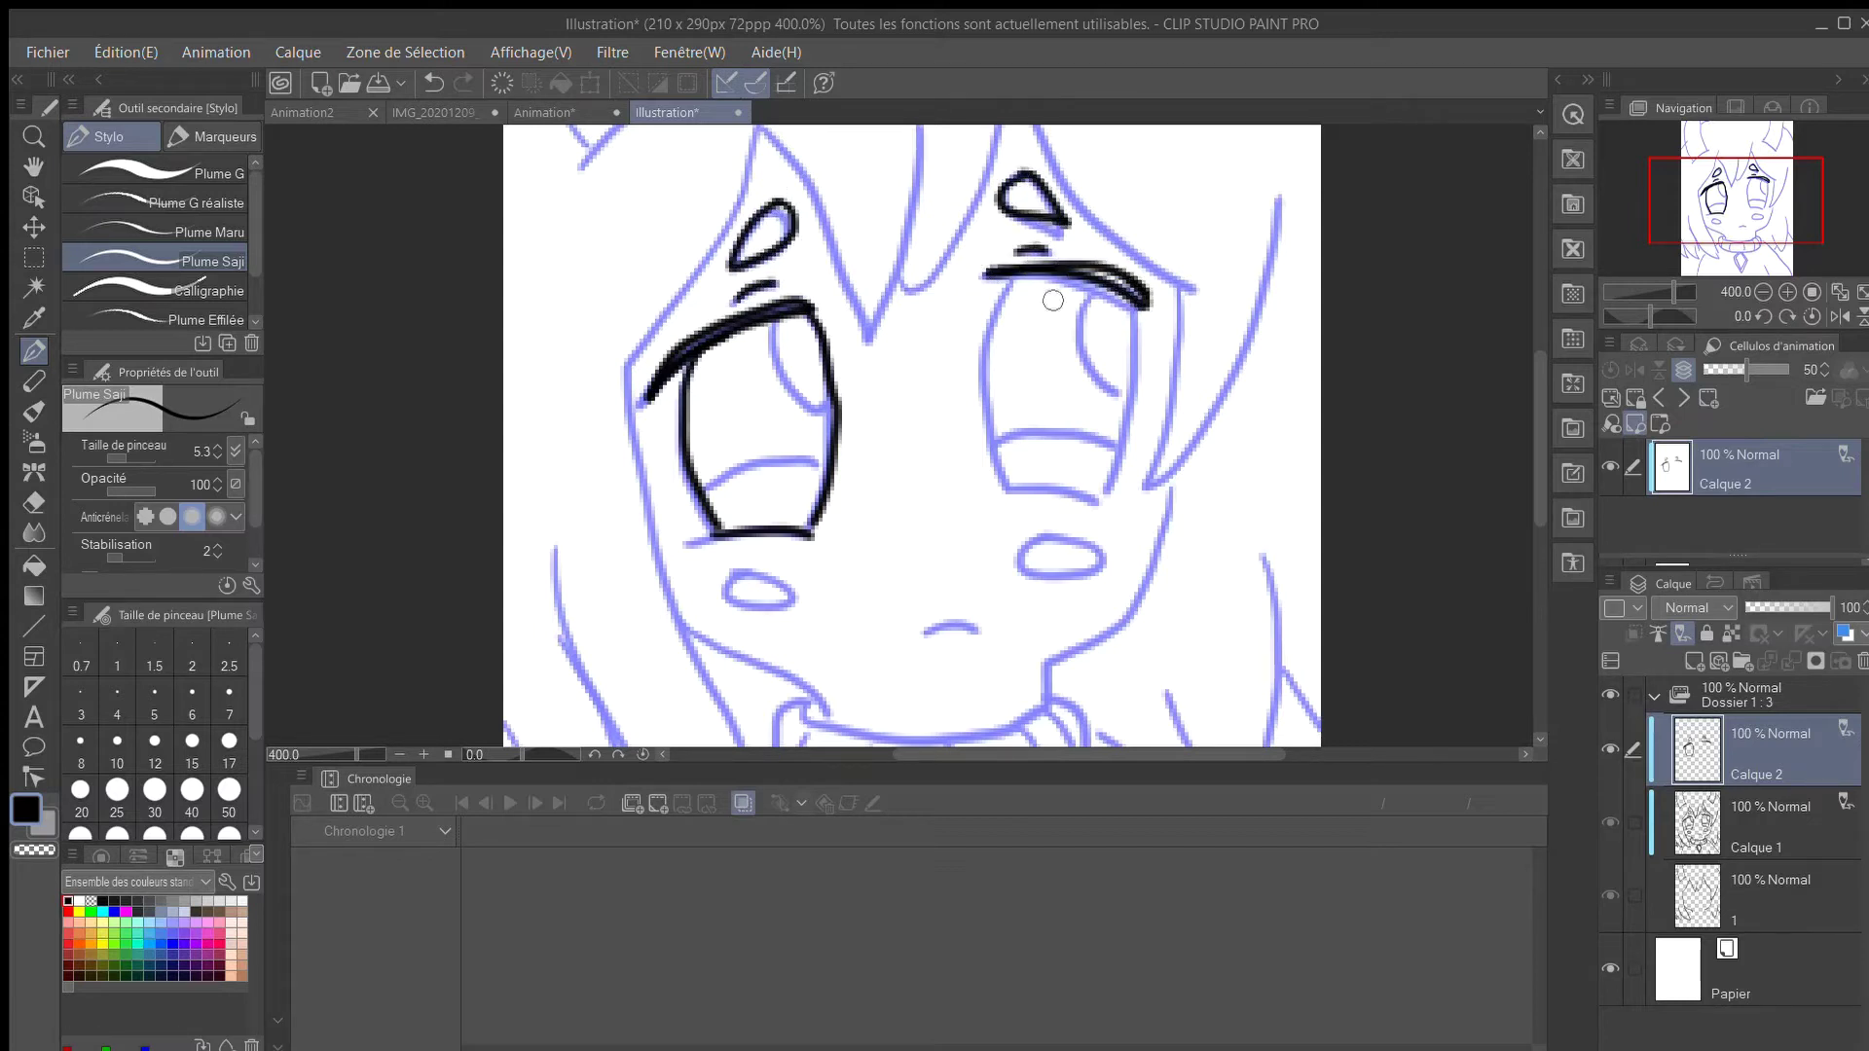
drag(1010, 492, 1116, 503)
mouse_move(1017, 272)
mouse_down()
mouse_move(993, 303)
mouse_move(986, 465)
mouse_move(1018, 493)
mouse_up()
mouse_move(1138, 302)
mouse_down()
mouse_move(1112, 492)
mouse_move(1118, 395)
mouse_up()
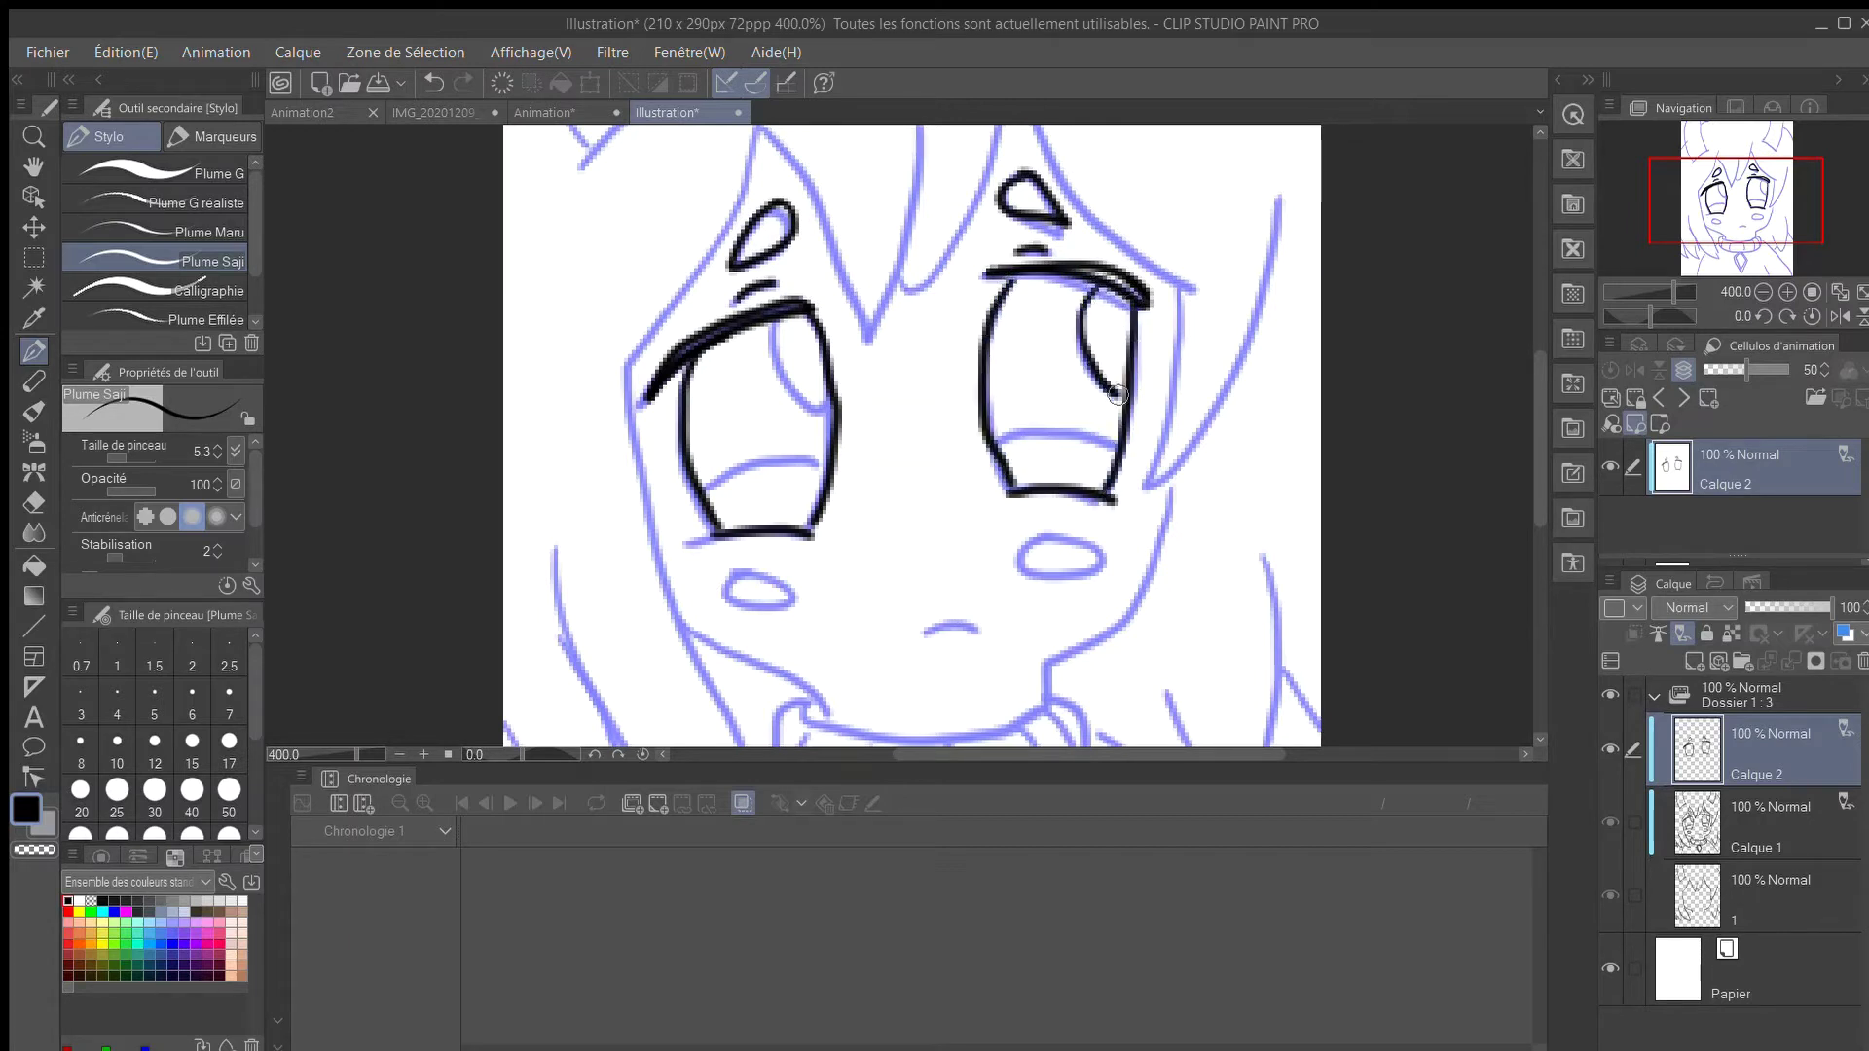
Draw the left eye's highlight curve and the lower iris line in both eyes.
drag(779, 326, 820, 406)
drag(999, 439, 1113, 440)
drag(705, 486, 819, 457)
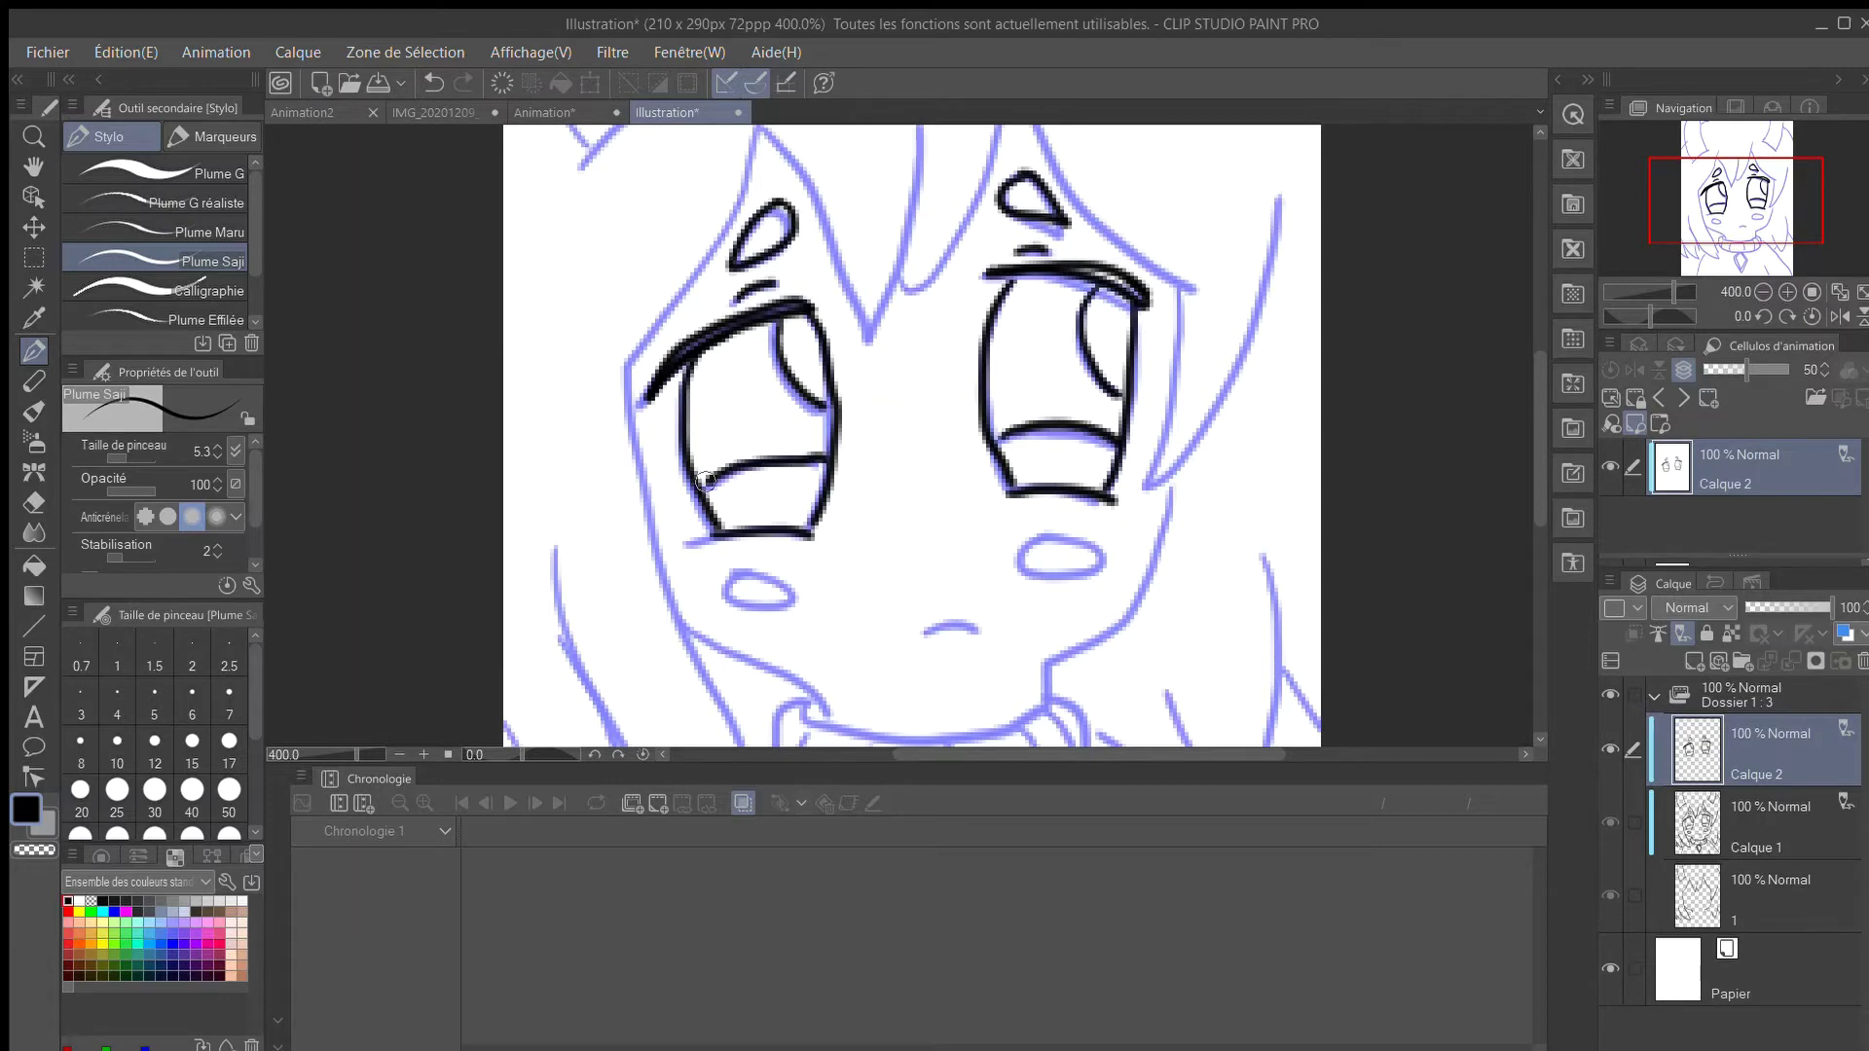
Draw the small frowning mouth with a short line beneath it and zigzag blush marks on both cheeks.
scroll(819, 525, down, 2)
scroll(832, 623, up, 3)
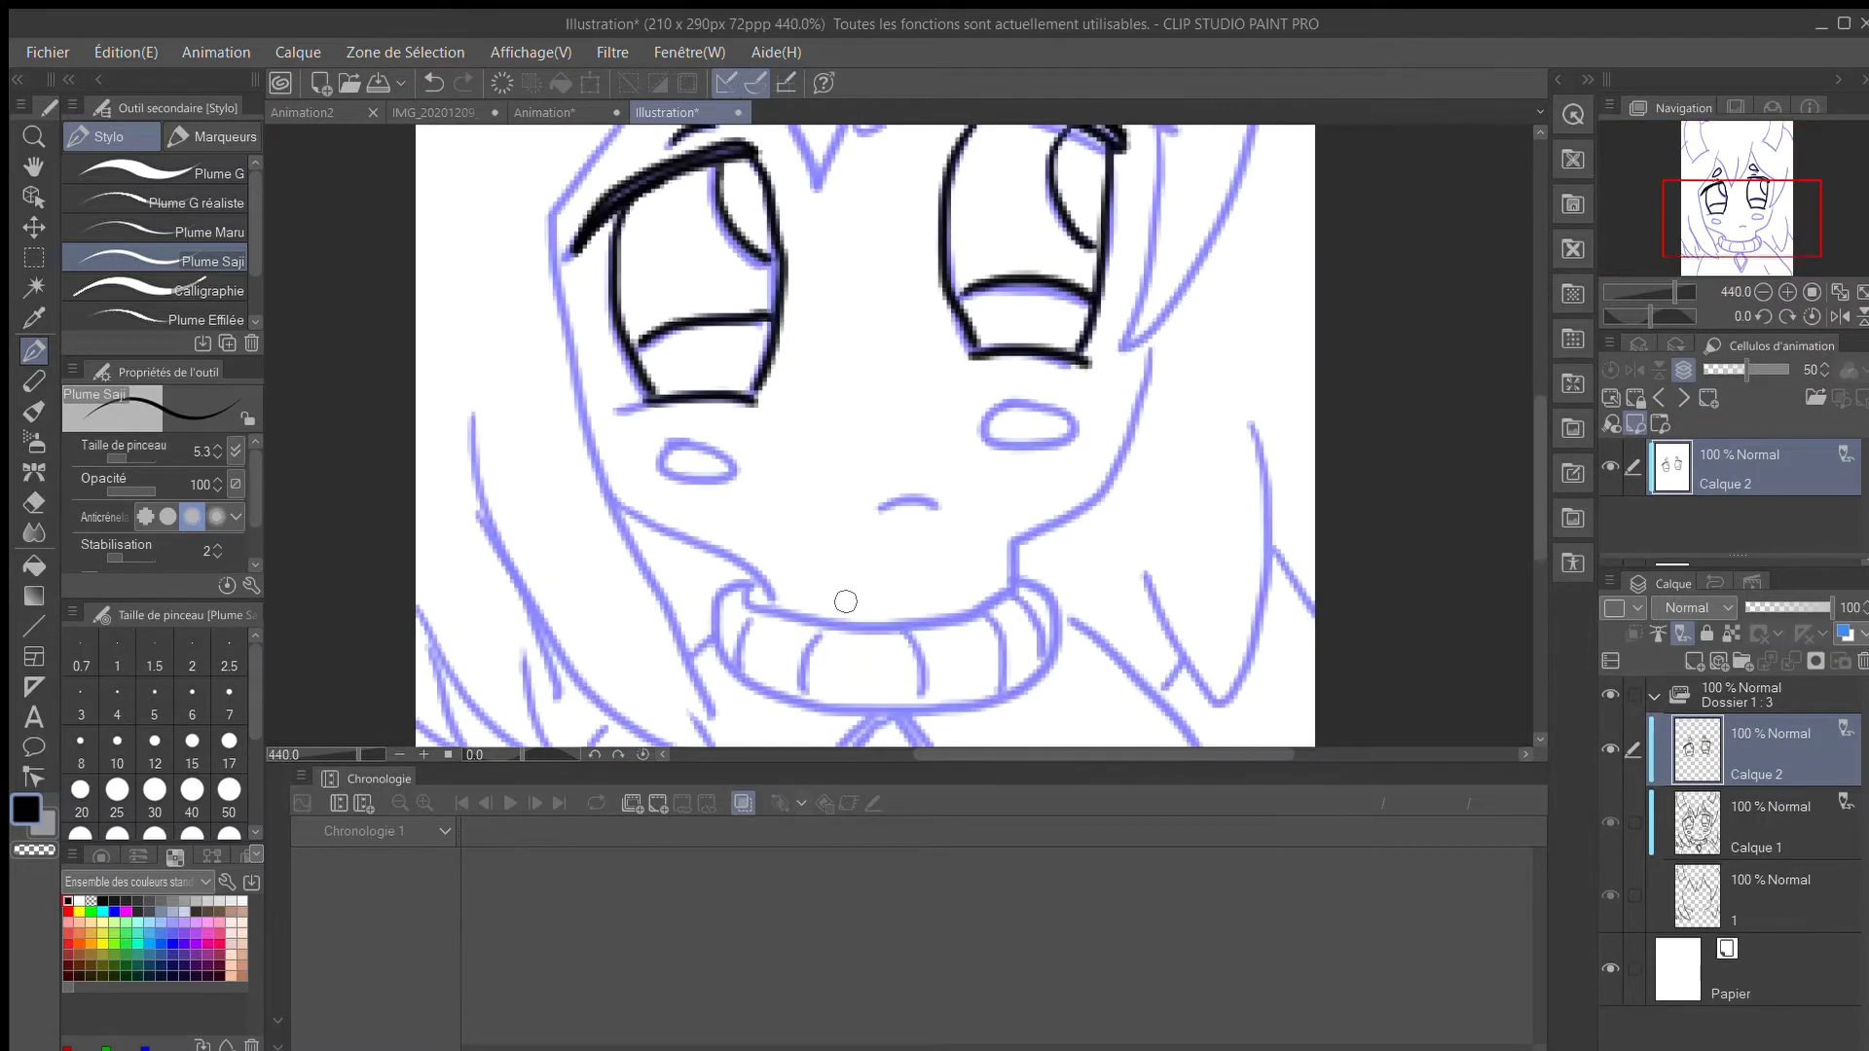
mouse_move(862, 504)
mouse_down()
mouse_move(938, 497)
mouse_move(908, 515)
mouse_up()
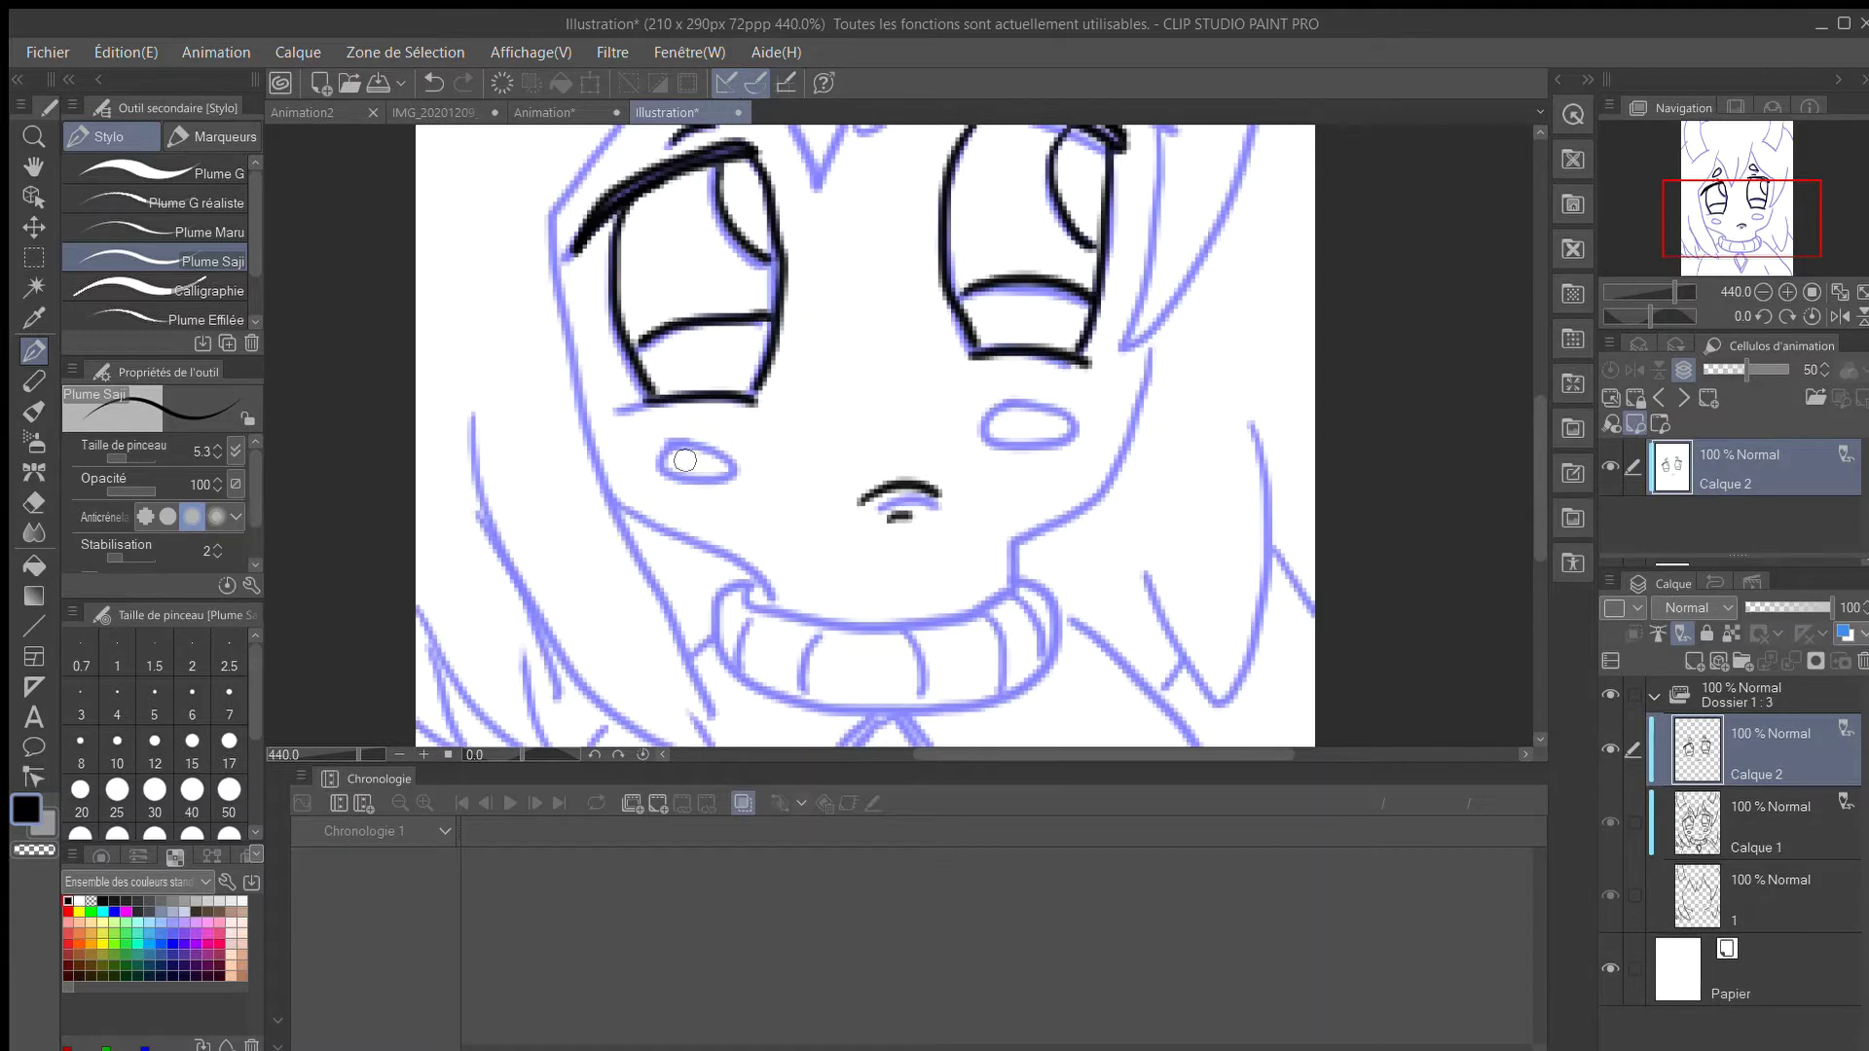
mouse_move(660, 475)
mouse_down()
mouse_move(691, 440)
mouse_move(728, 448)
mouse_up()
drag(985, 443, 1042, 417)
drag(1046, 440, 1059, 418)
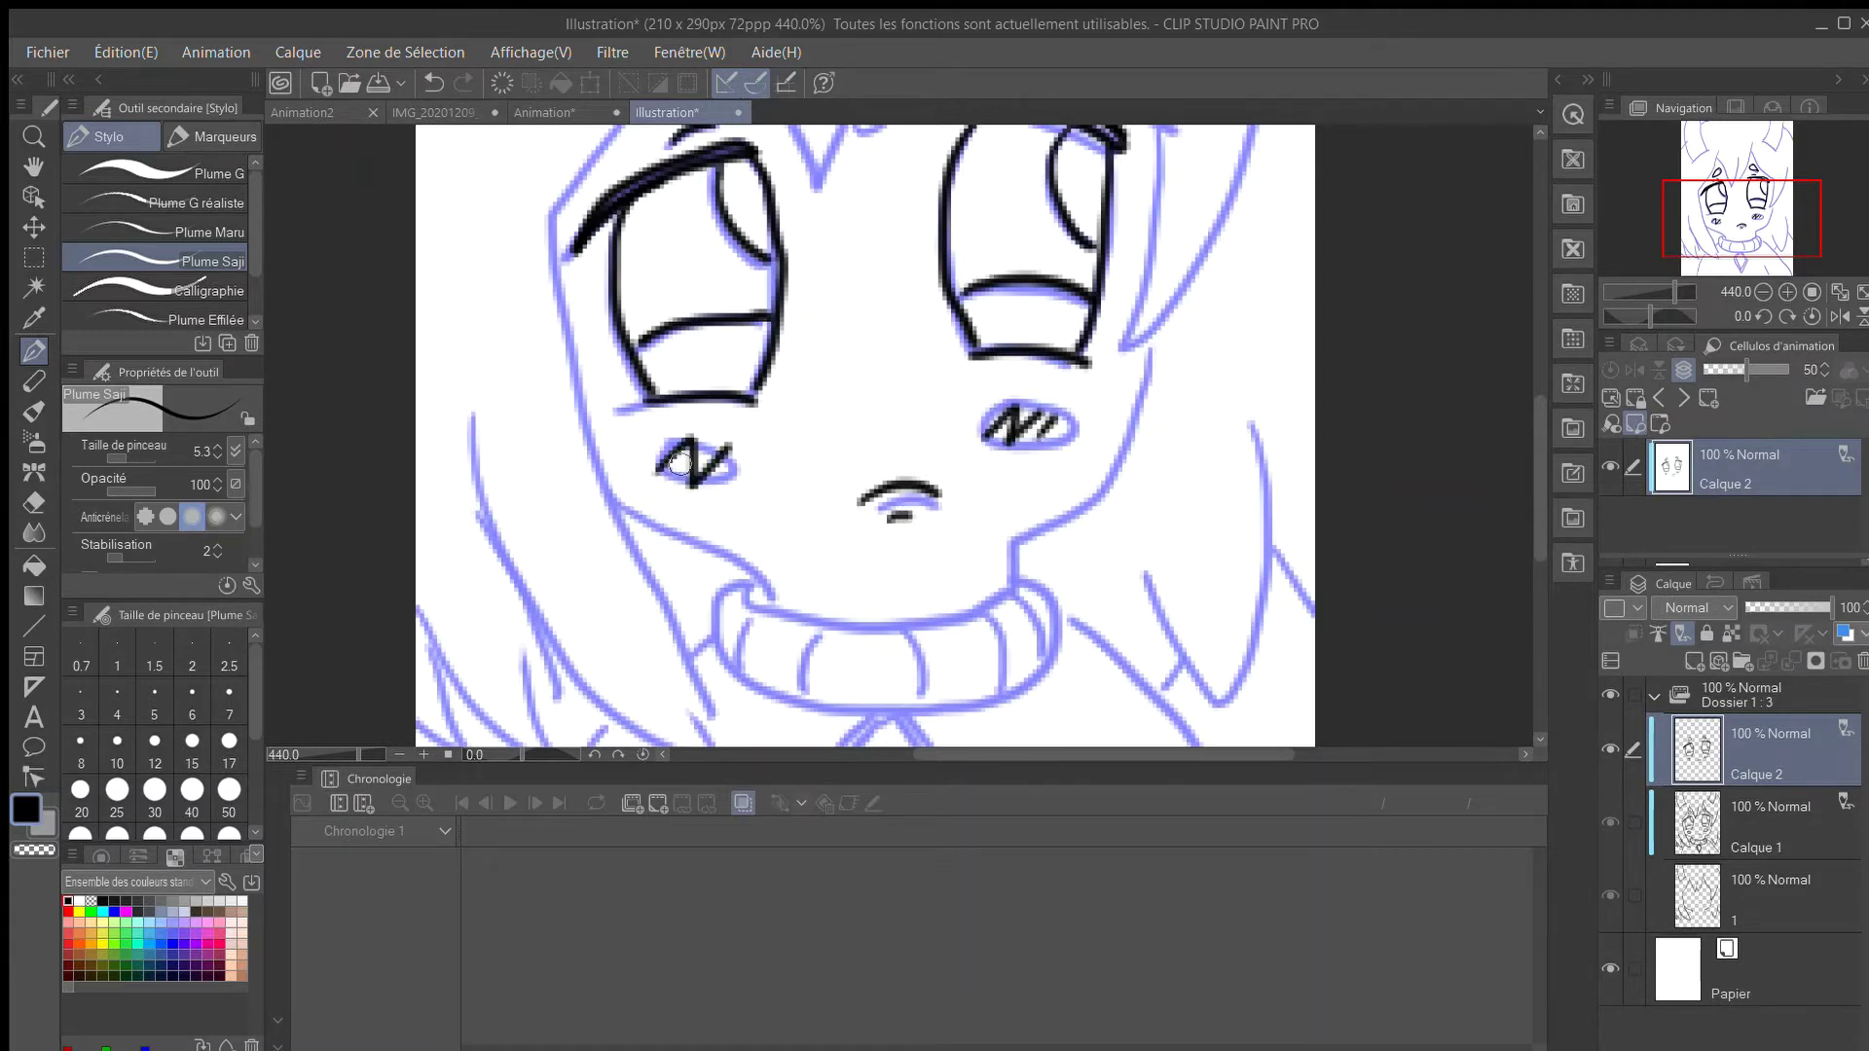
drag(712, 485, 744, 447)
Trace both sides of the jaw and neck and the ribbed collar with its dividing lines.
scroll(758, 445, down, 2)
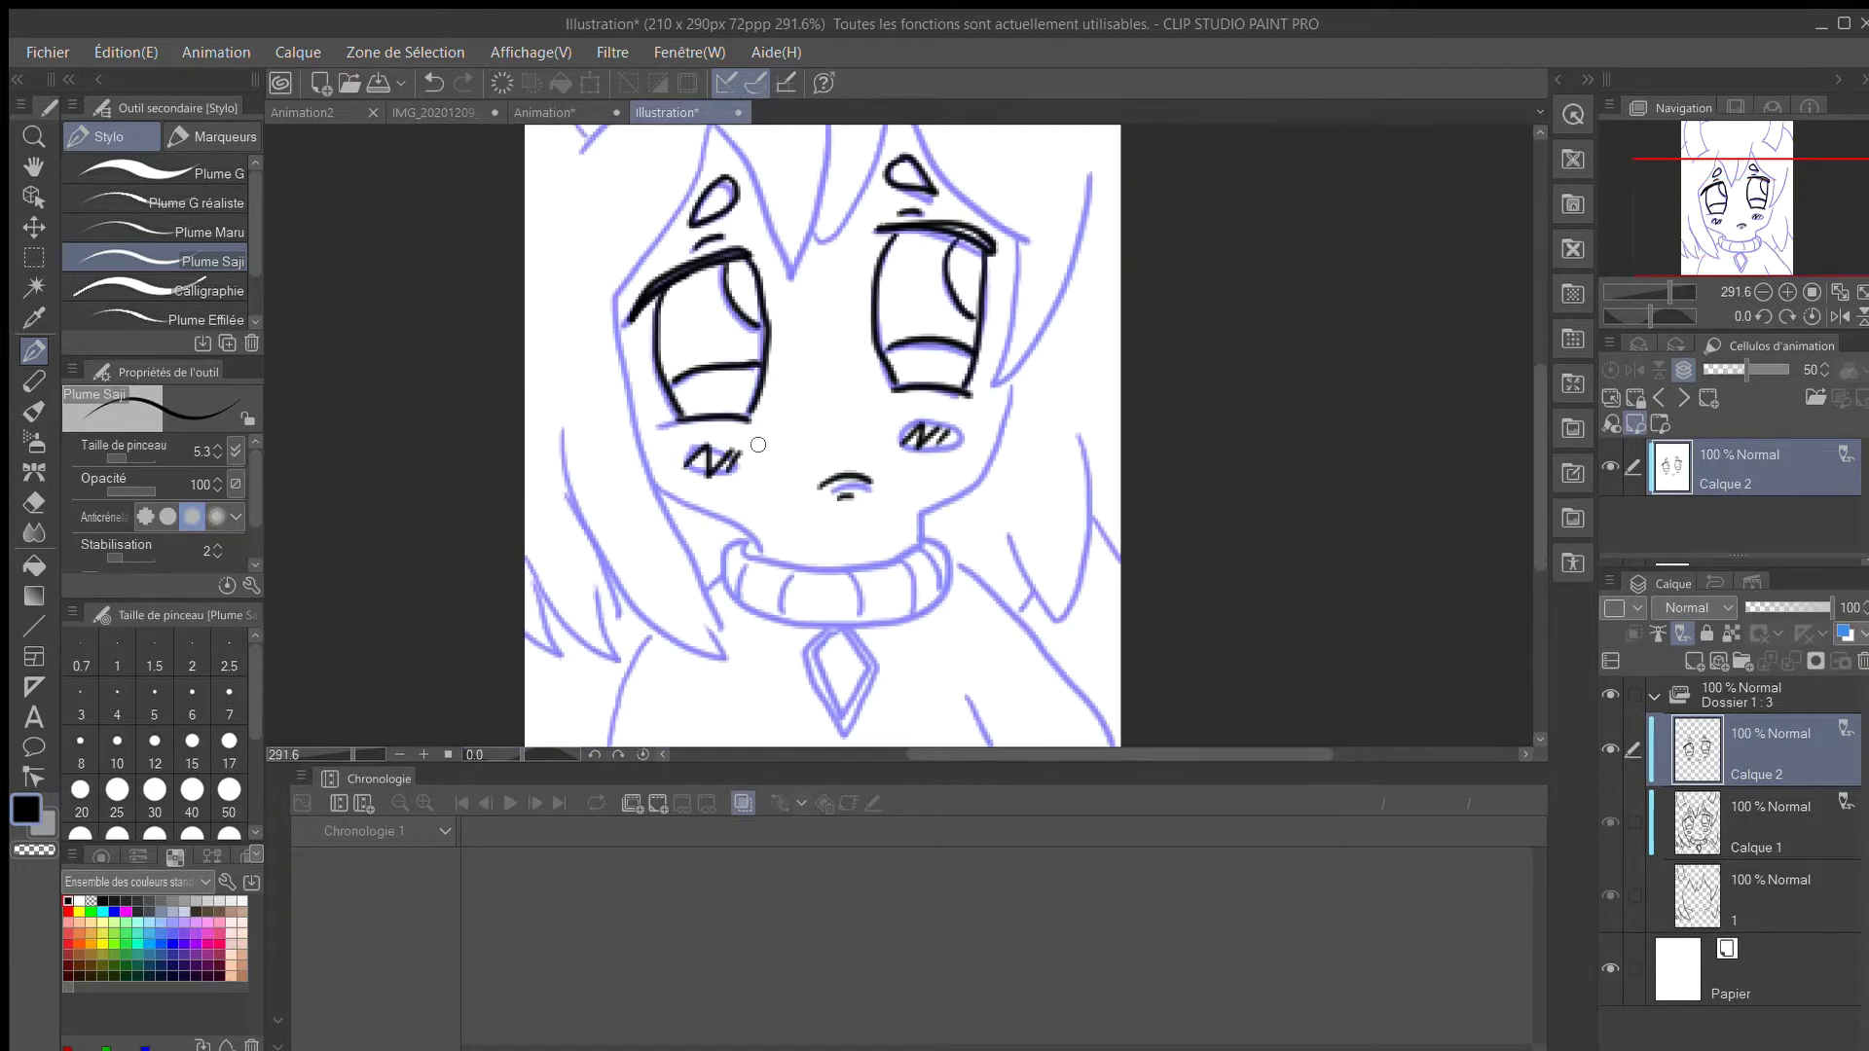
drag(662, 490, 756, 551)
mouse_move(1014, 373)
mouse_down()
mouse_move(964, 498)
mouse_move(913, 549)
mouse_up()
mouse_move(765, 556)
mouse_down()
mouse_move(900, 562)
mouse_move(920, 542)
mouse_move(769, 619)
mouse_move(919, 610)
mouse_move(920, 534)
mouse_move(914, 612)
mouse_up()
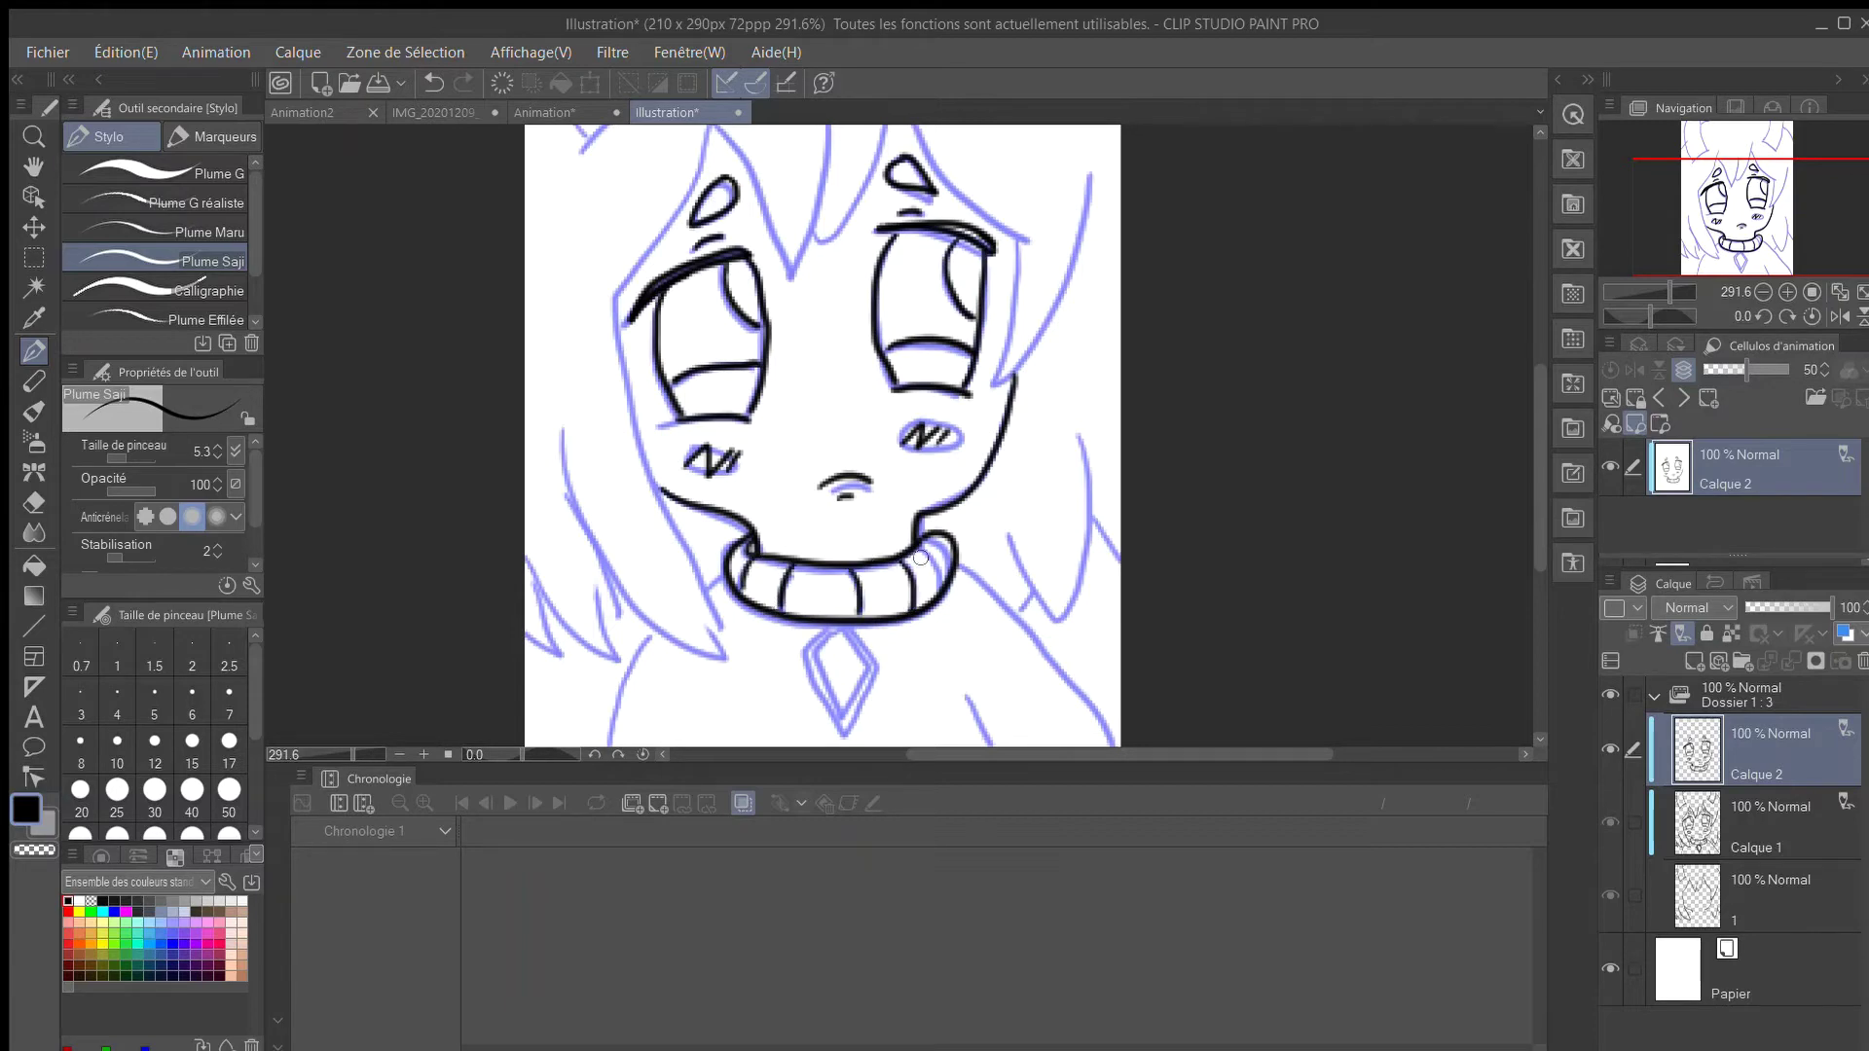
Draw a ring below the collar holding a double-outlined diamond pendant with crossing horizontal and vertical facet lines.
scroll(862, 614, up, 7)
drag(1536, 465, 1536, 515)
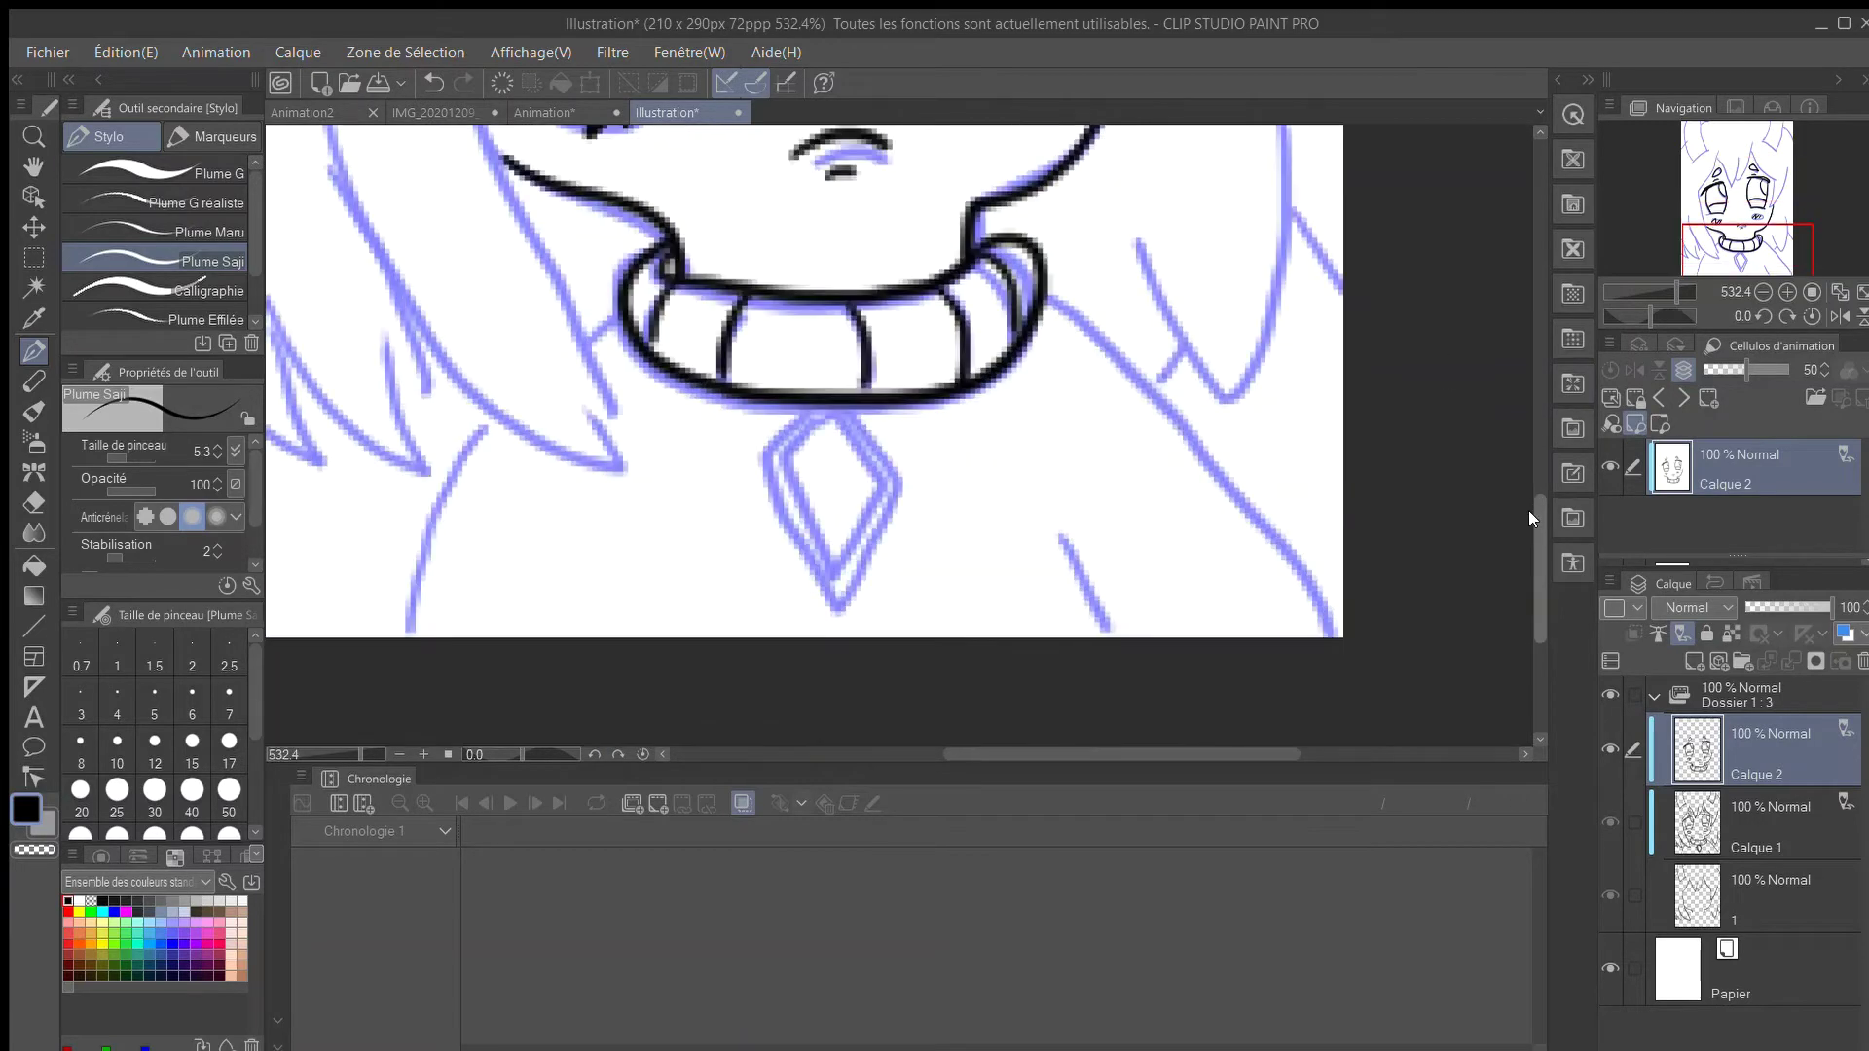
mouse_move(807, 419)
mouse_down()
mouse_move(843, 440)
mouse_move(807, 420)
mouse_move(776, 521)
mouse_up()
drag(835, 451, 881, 517)
mouse_move(780, 517)
mouse_down()
mouse_move(856, 570)
mouse_move(881, 518)
mouse_up()
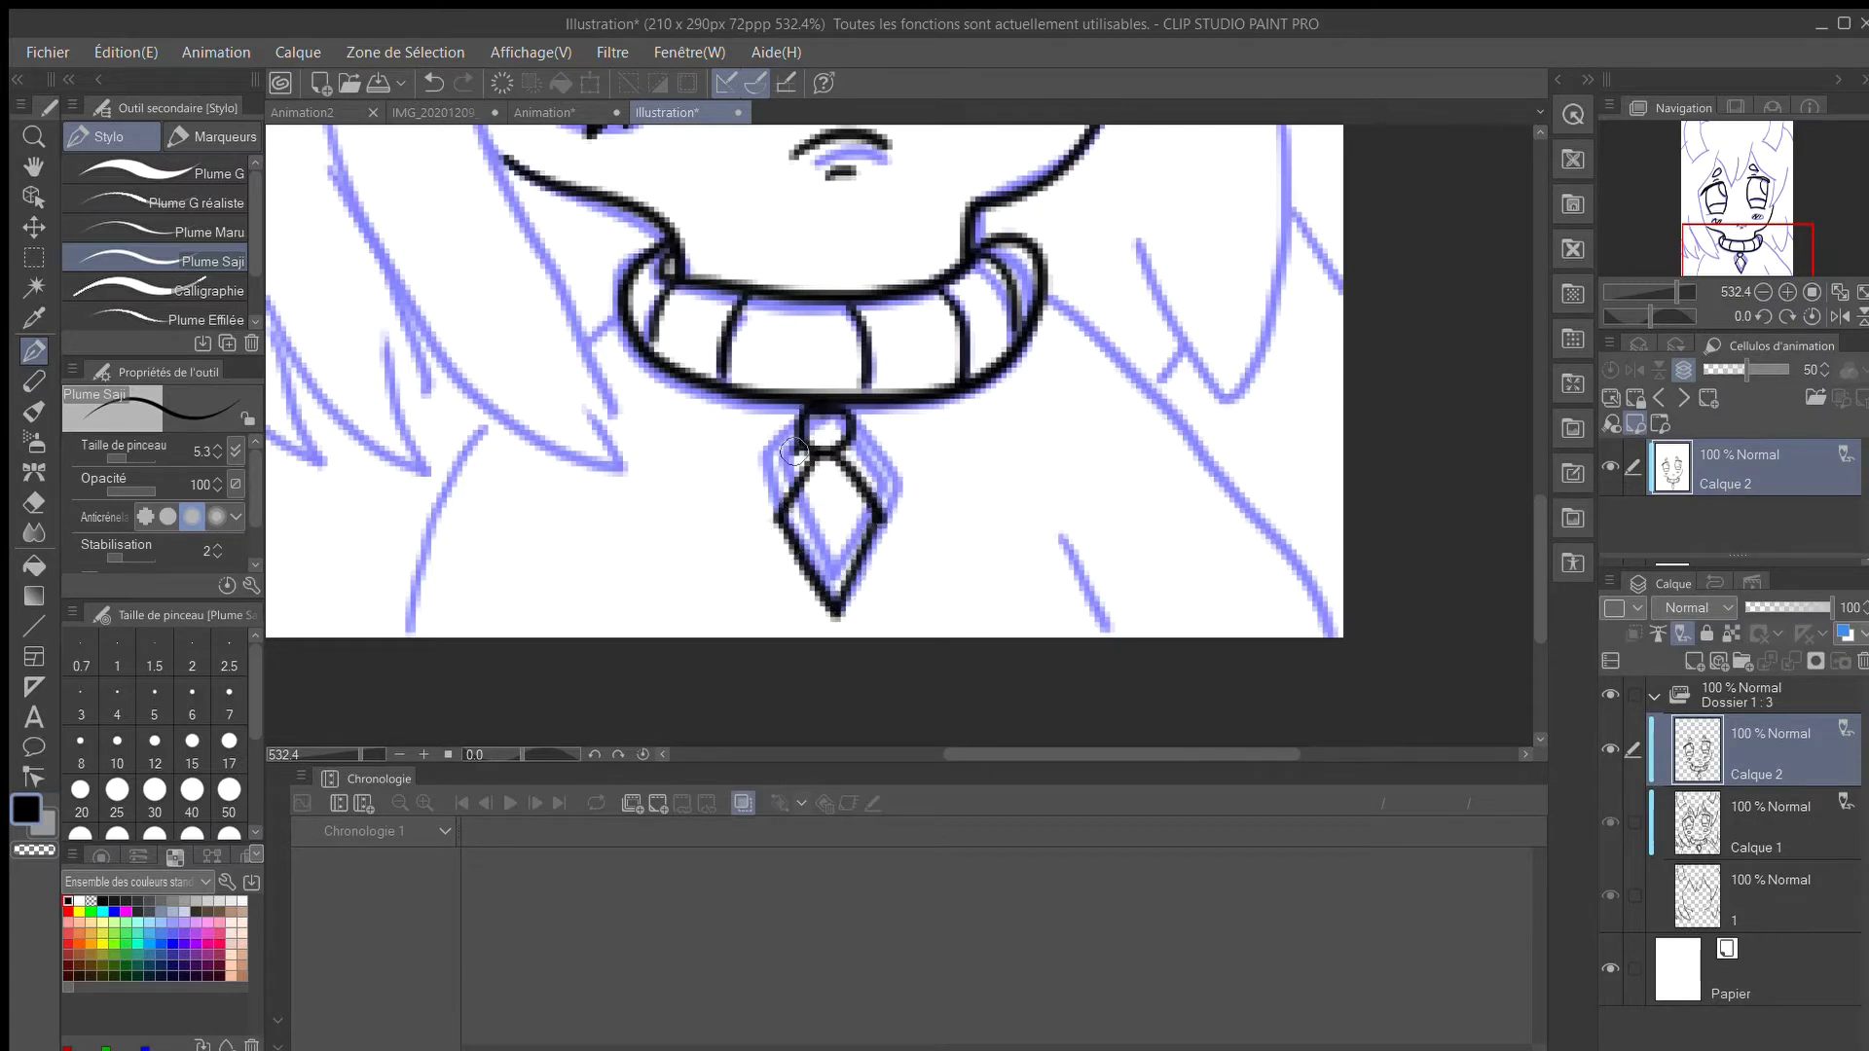
mouse_move(798, 447)
mouse_down()
mouse_move(803, 607)
mouse_move(830, 637)
mouse_up()
mouse_move(843, 436)
mouse_down()
mouse_move(905, 514)
mouse_move(833, 638)
mouse_up()
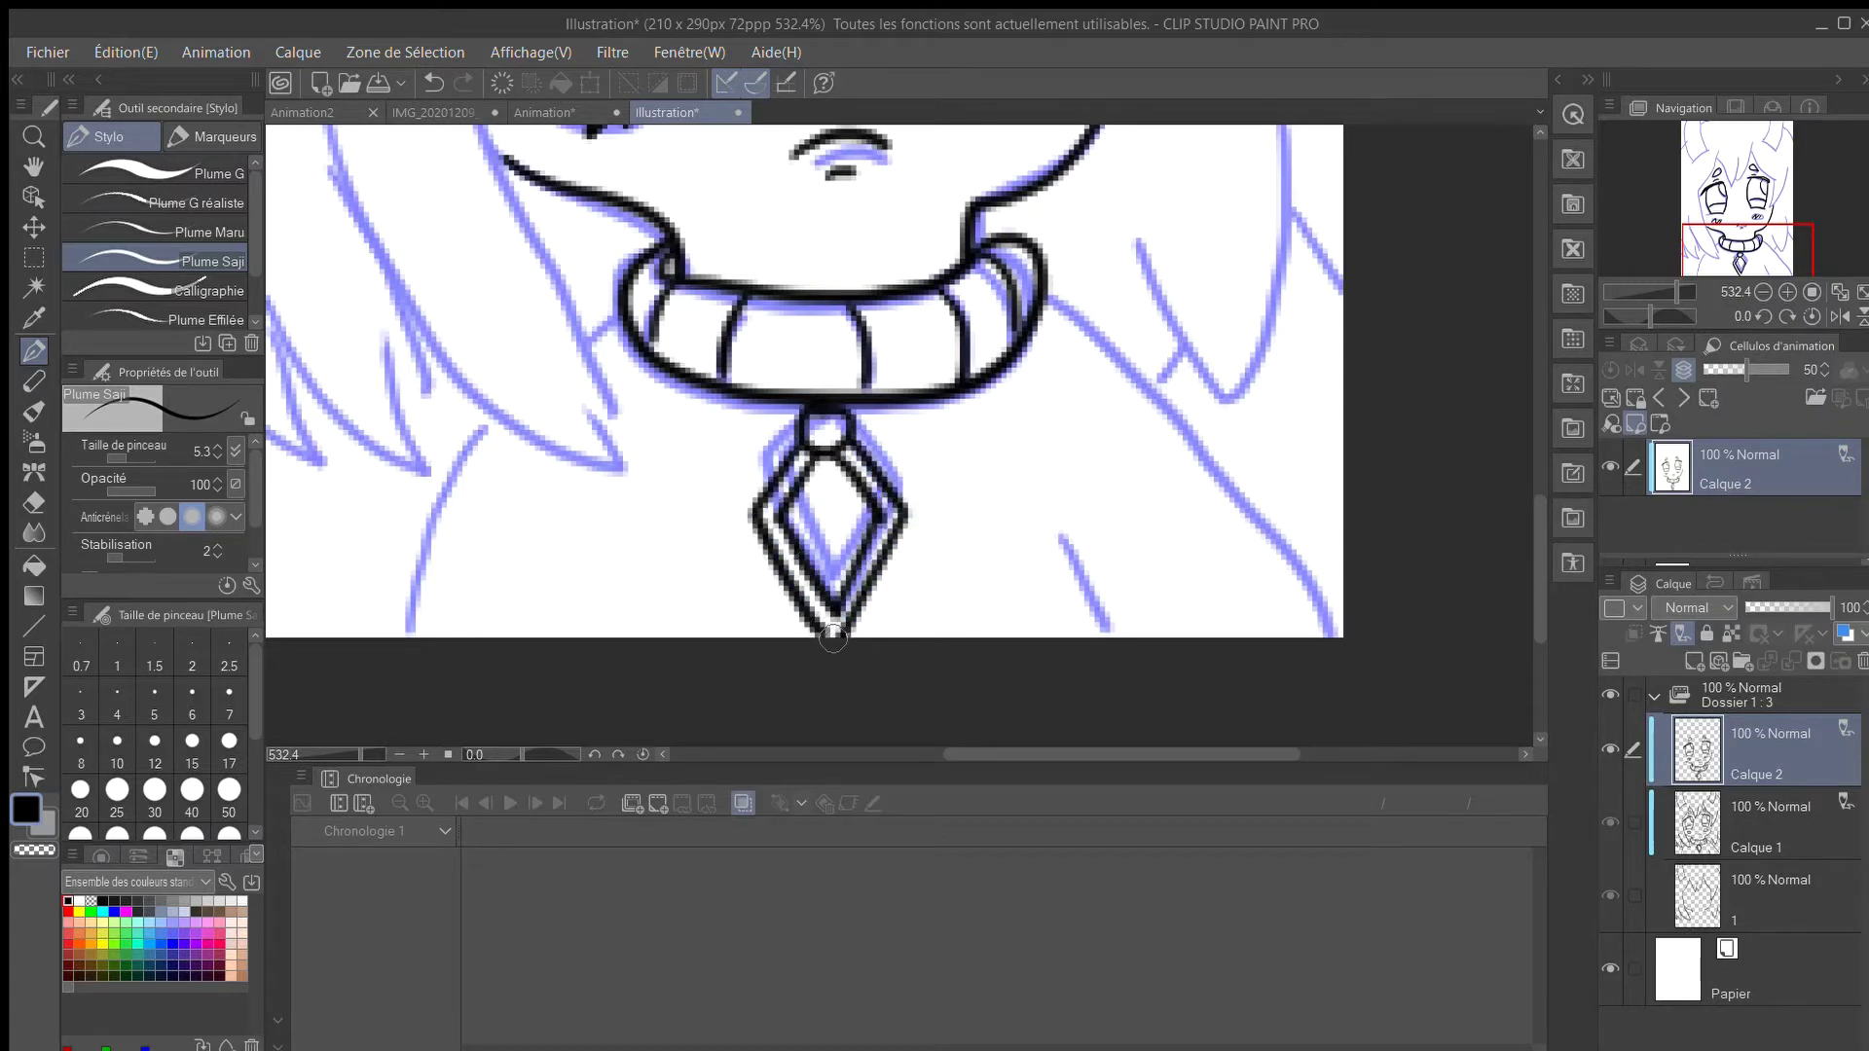
drag(778, 516, 890, 516)
drag(827, 460, 832, 604)
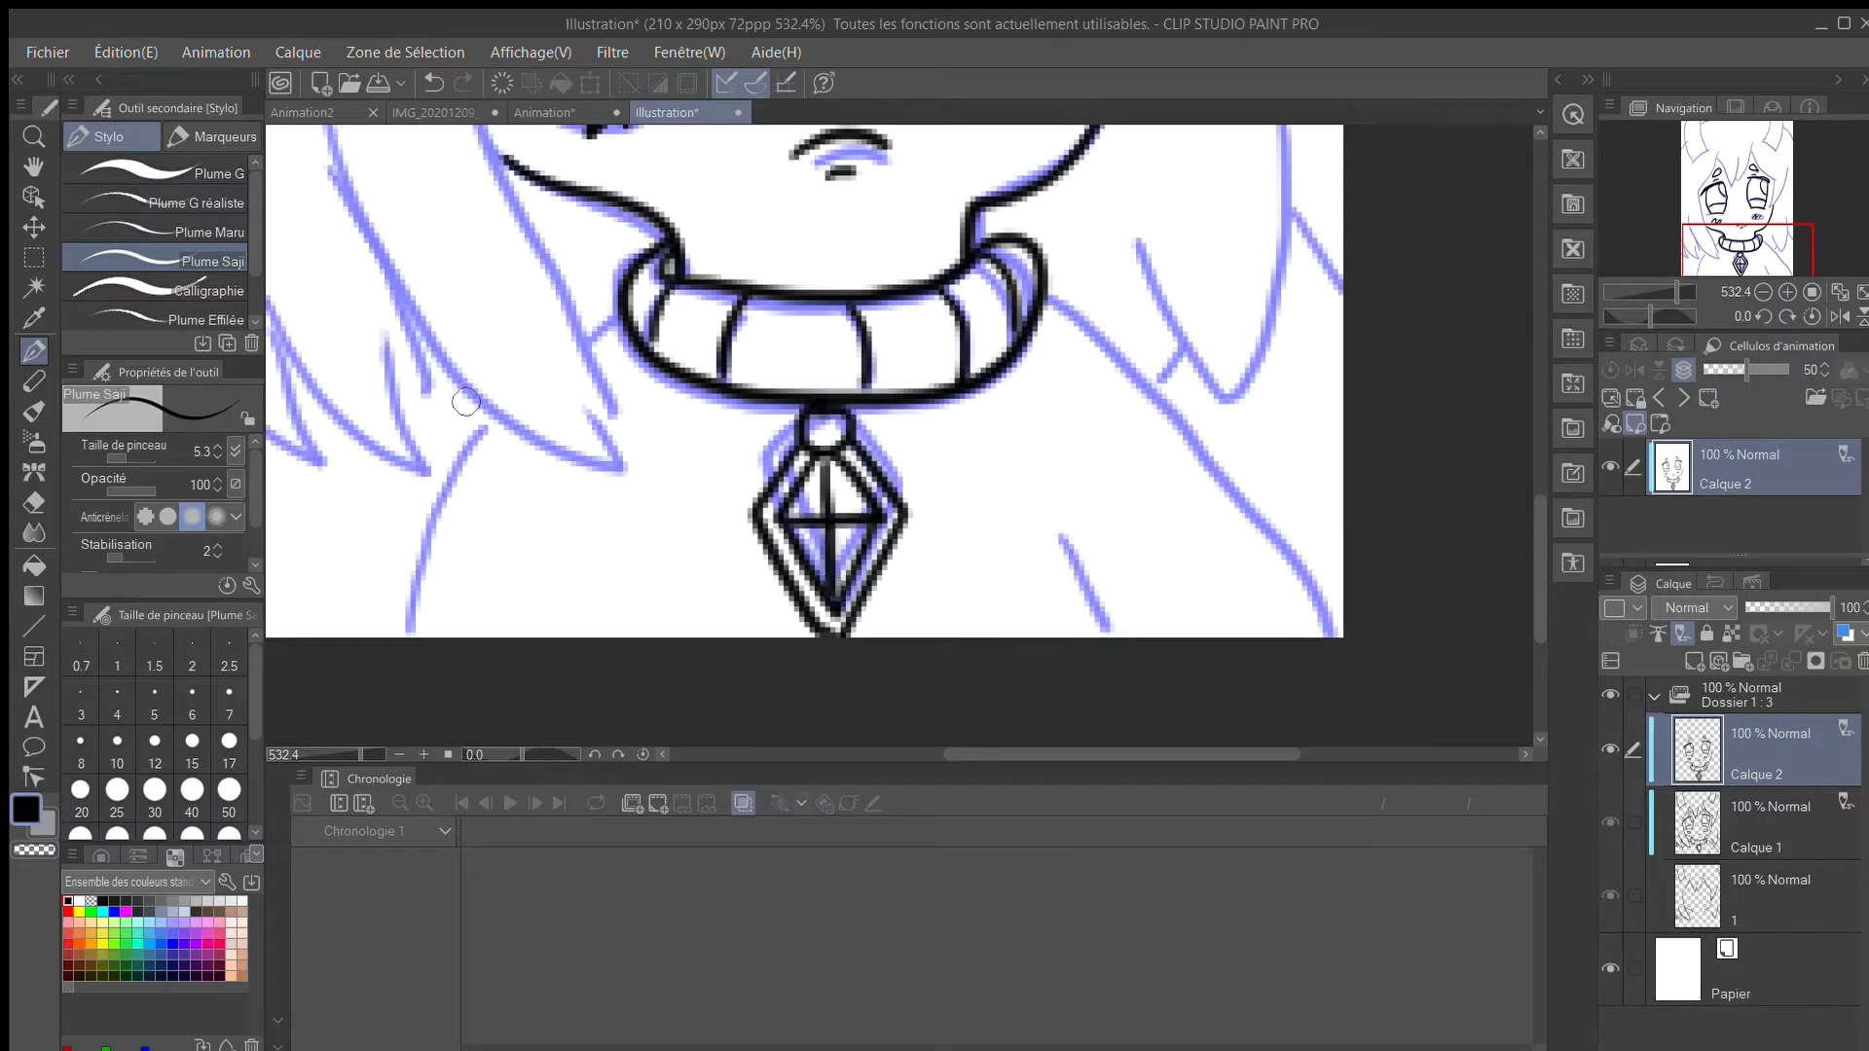
Trace both shoulder lines and the inner arm line on the right side of the body.
scroll(428, 589, down, 3)
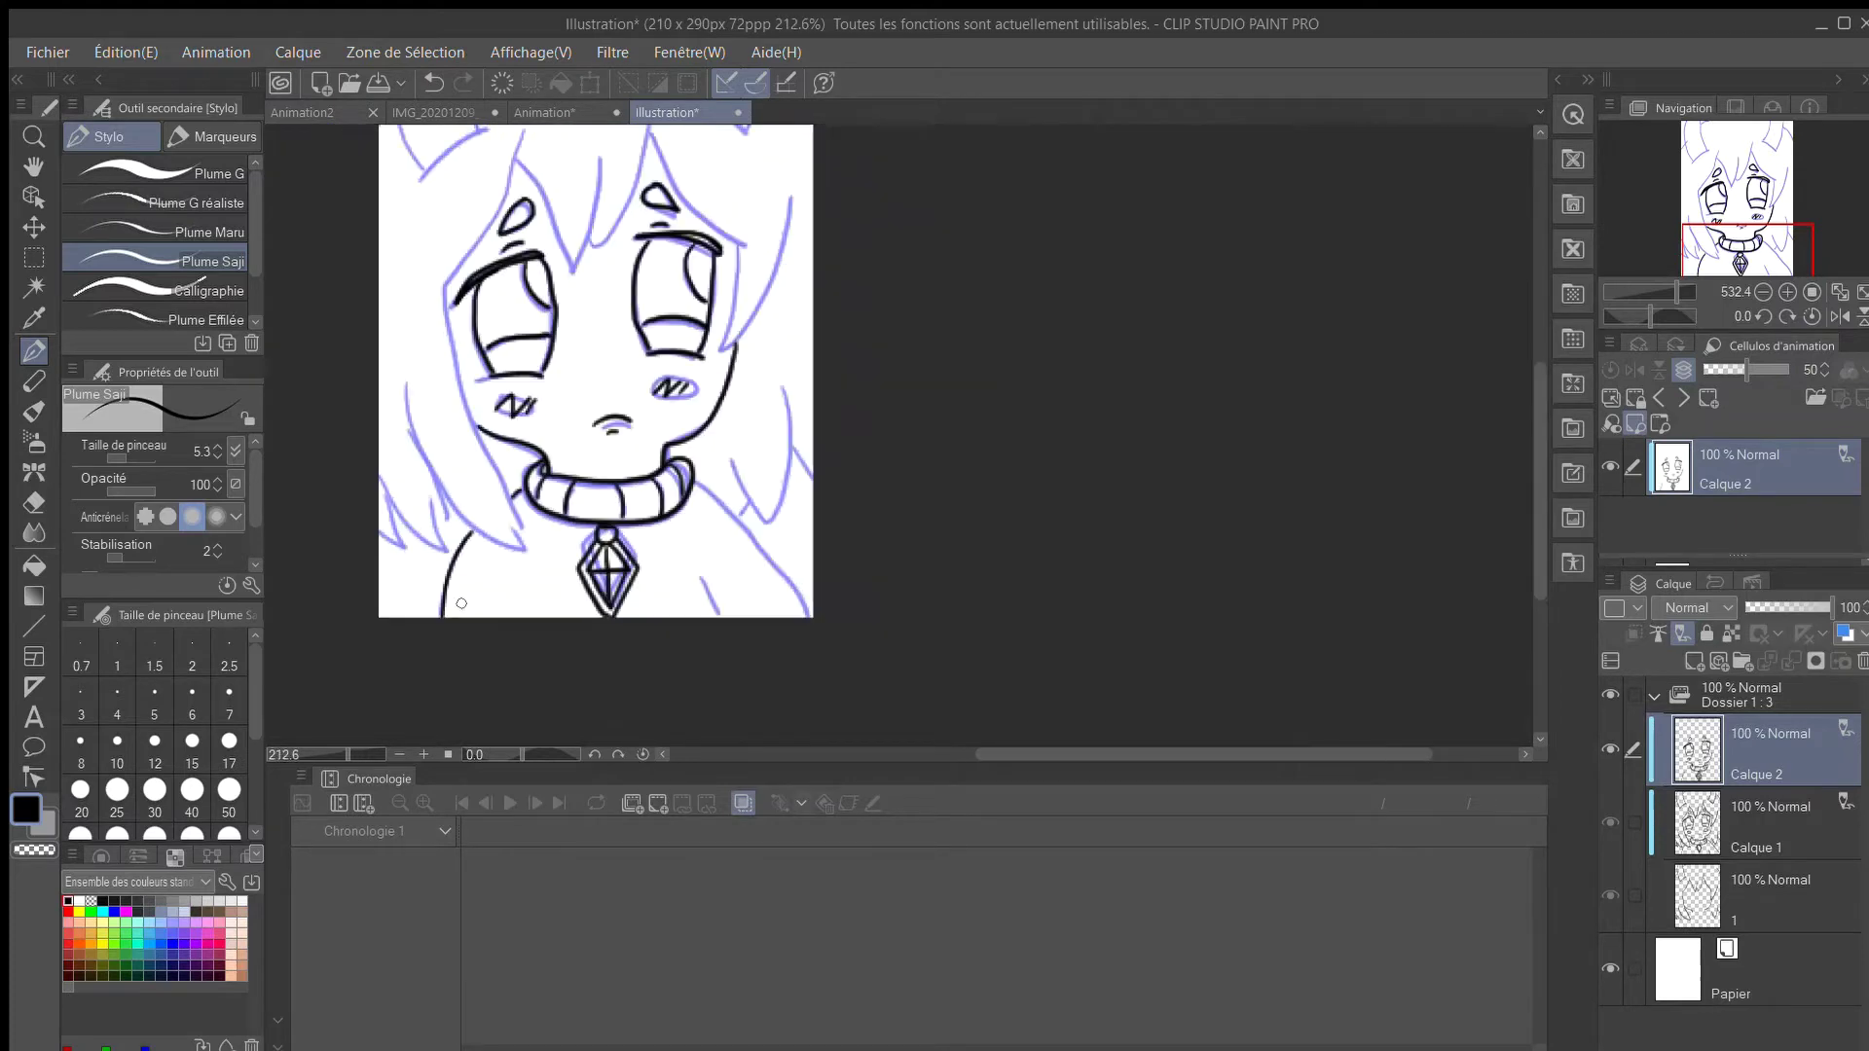
scroll(847, 662, up, 1)
drag(1082, 754, 955, 754)
mouse_move(1538, 555)
mouse_down()
mouse_move(1538, 515)
mouse_move(1527, 531)
mouse_up()
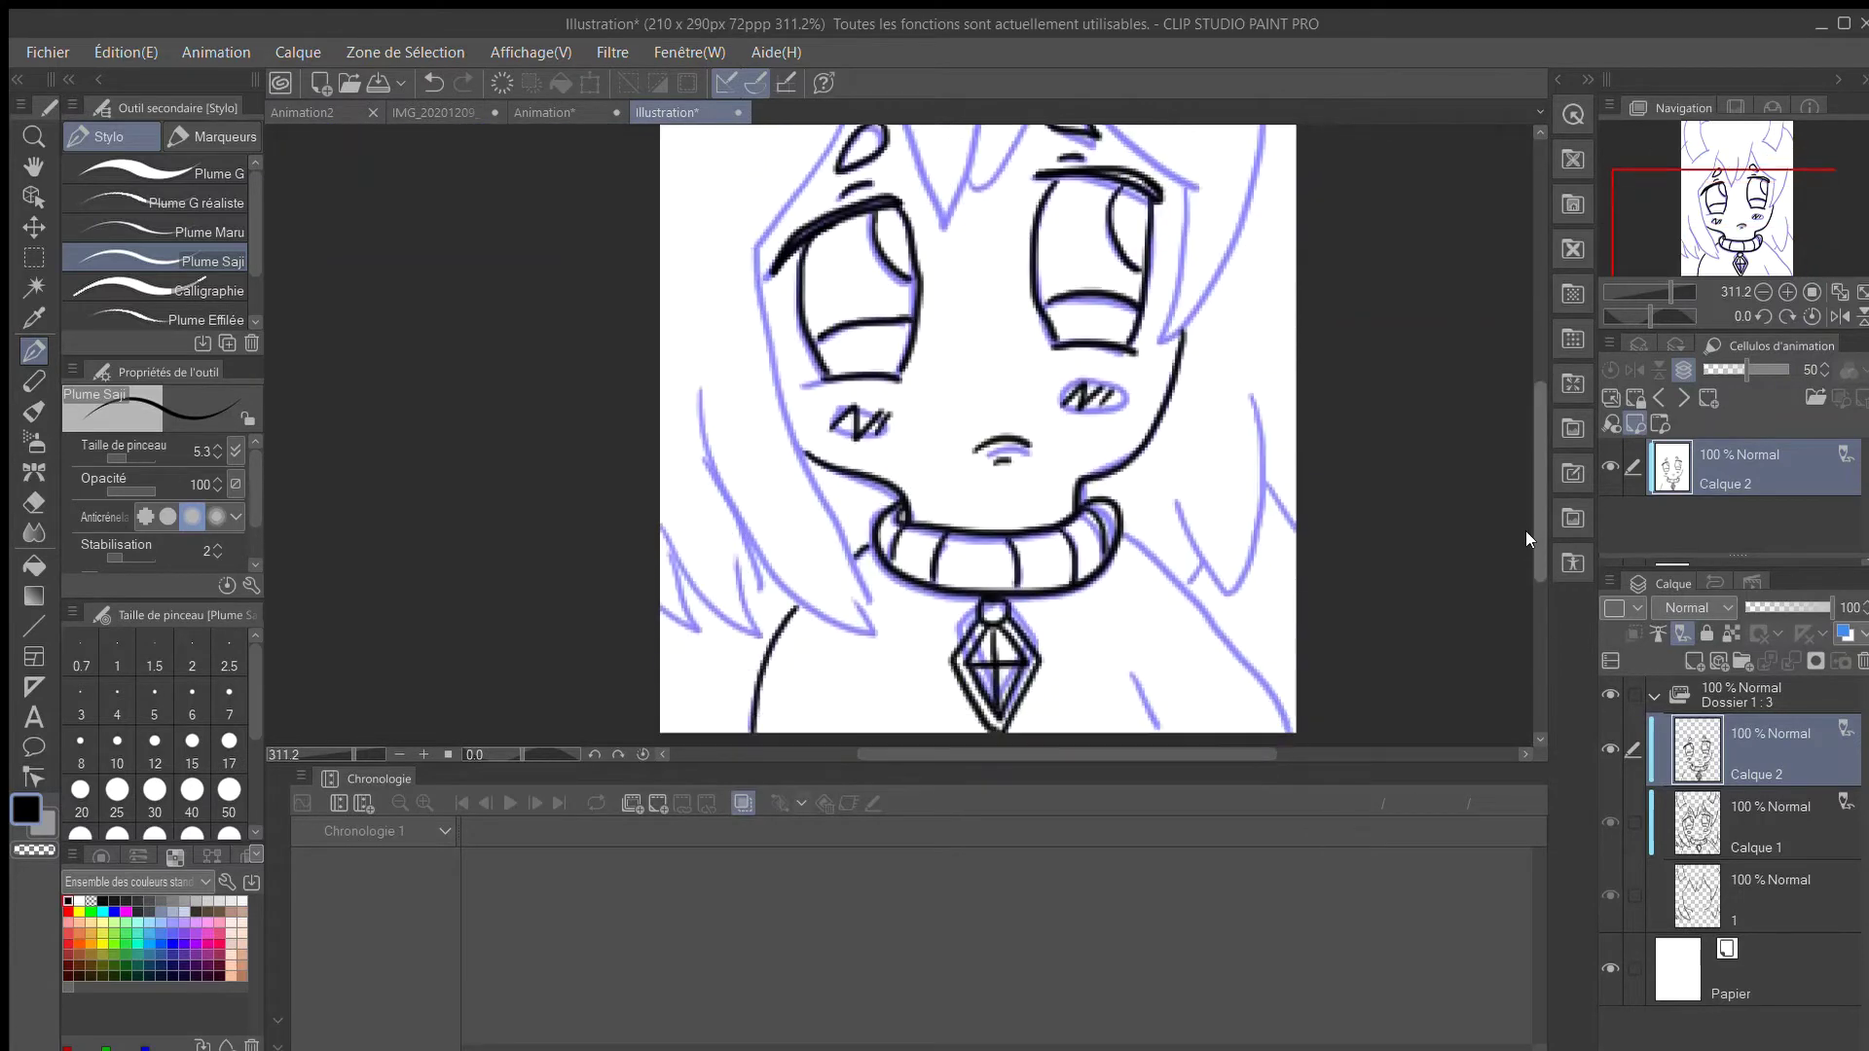
drag(1120, 531, 1291, 732)
drag(1121, 638, 1165, 725)
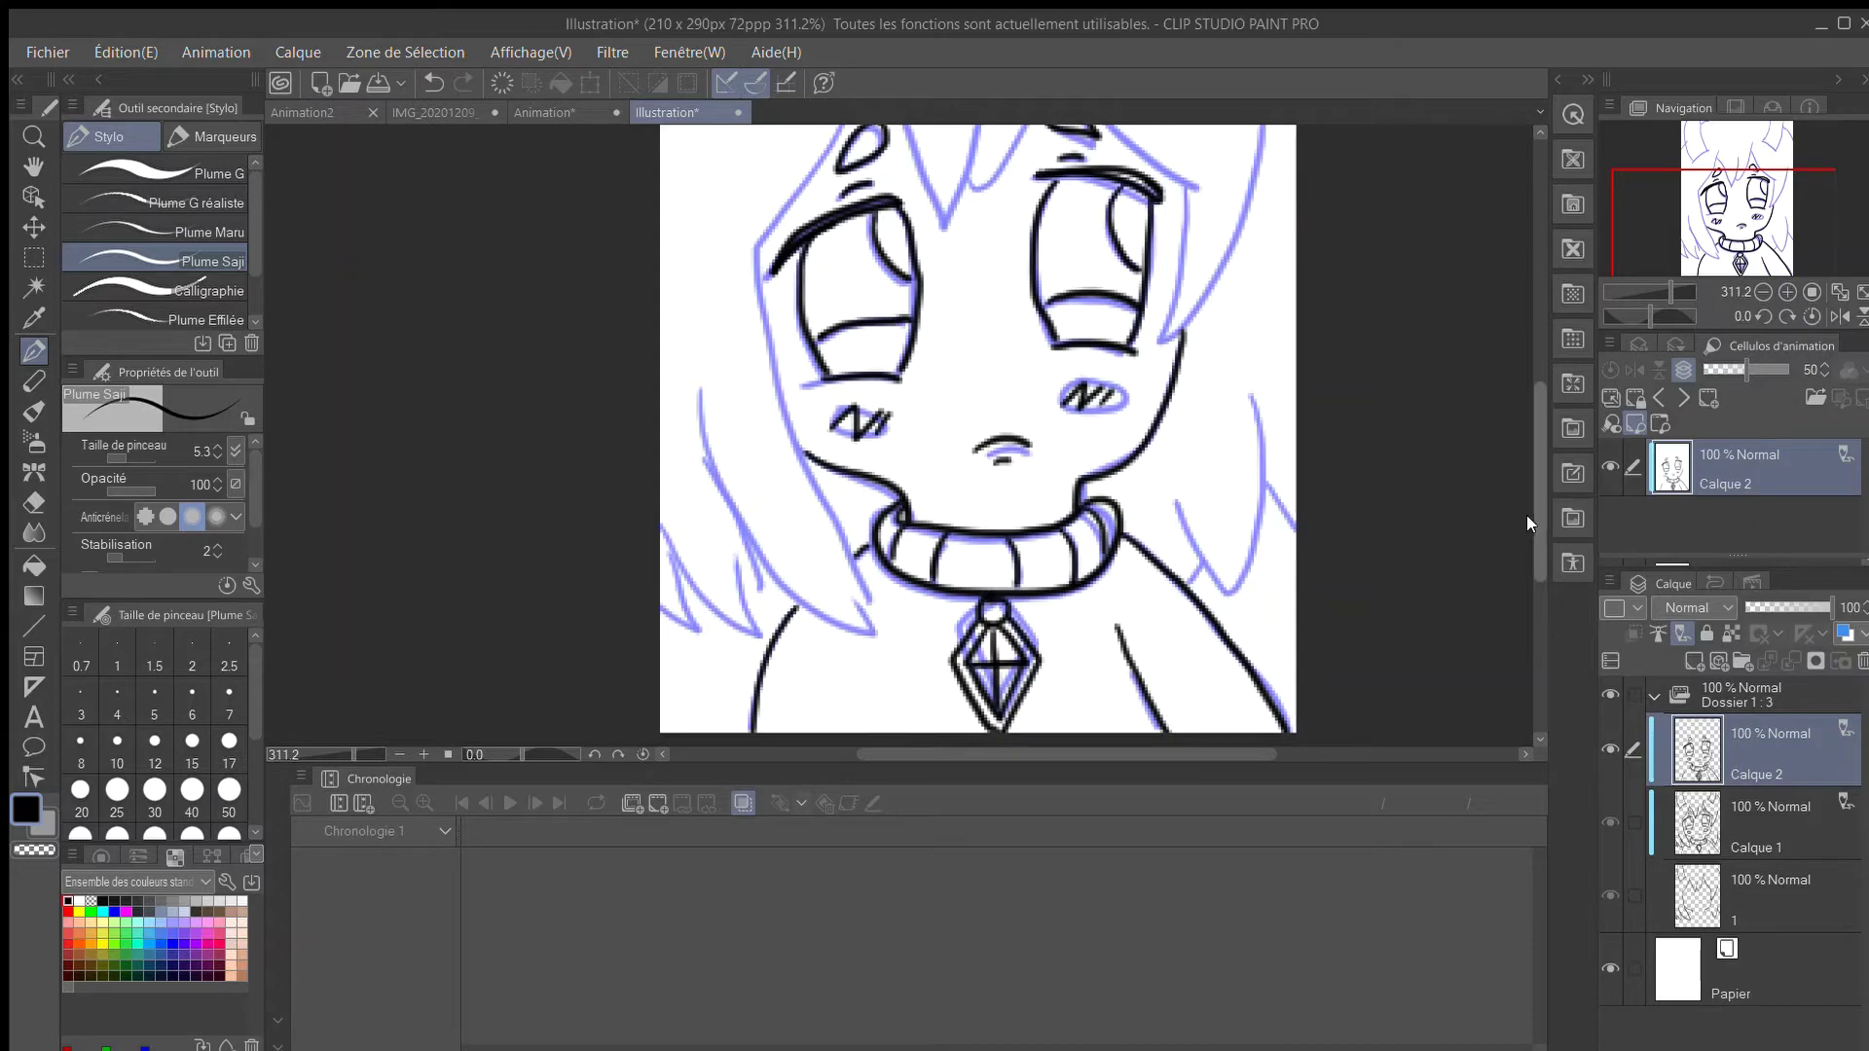
On Calque 2, draw the bangs, side hair locks and pointed horns over the onion-skin guide.
scroll(1527, 516, up, 2)
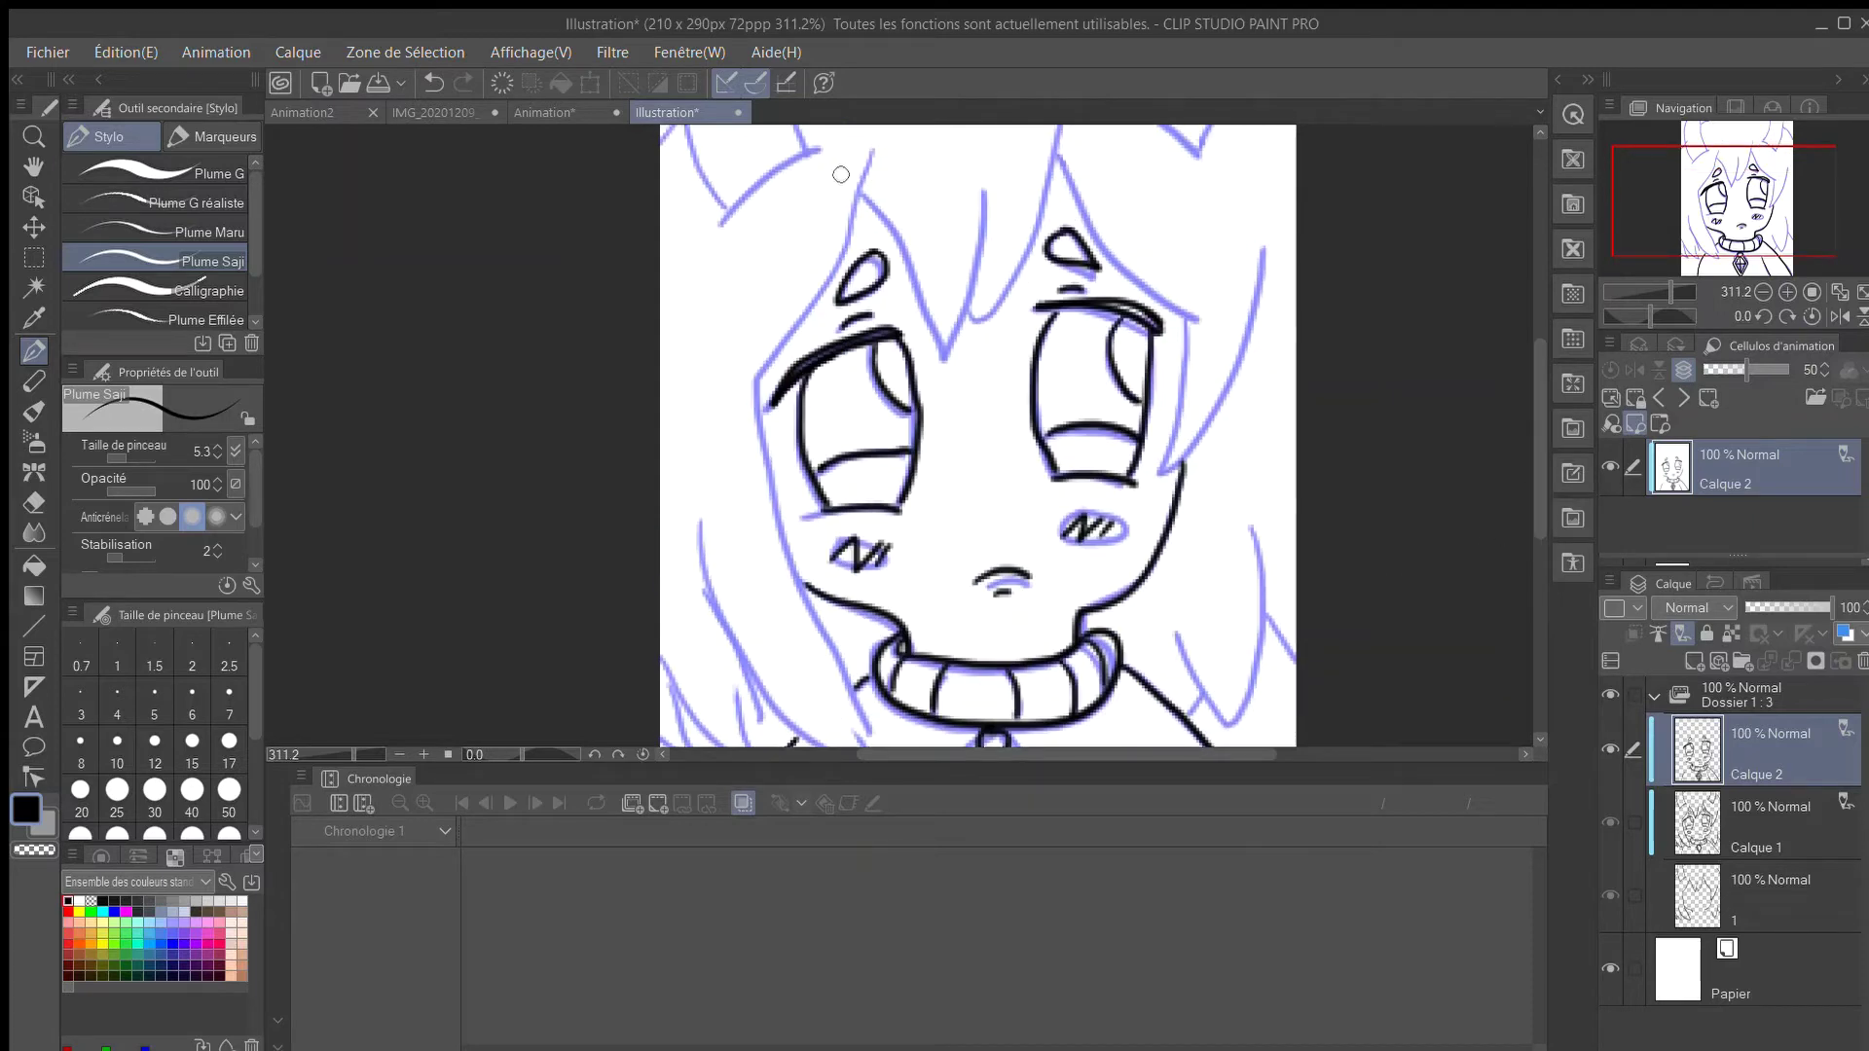
mouse_move(864, 190)
mouse_down()
mouse_move(852, 239)
mouse_move(738, 377)
mouse_up()
mouse_move(869, 196)
mouse_down()
mouse_move(923, 292)
mouse_move(993, 226)
mouse_move(985, 141)
mouse_up()
drag(970, 318, 1063, 127)
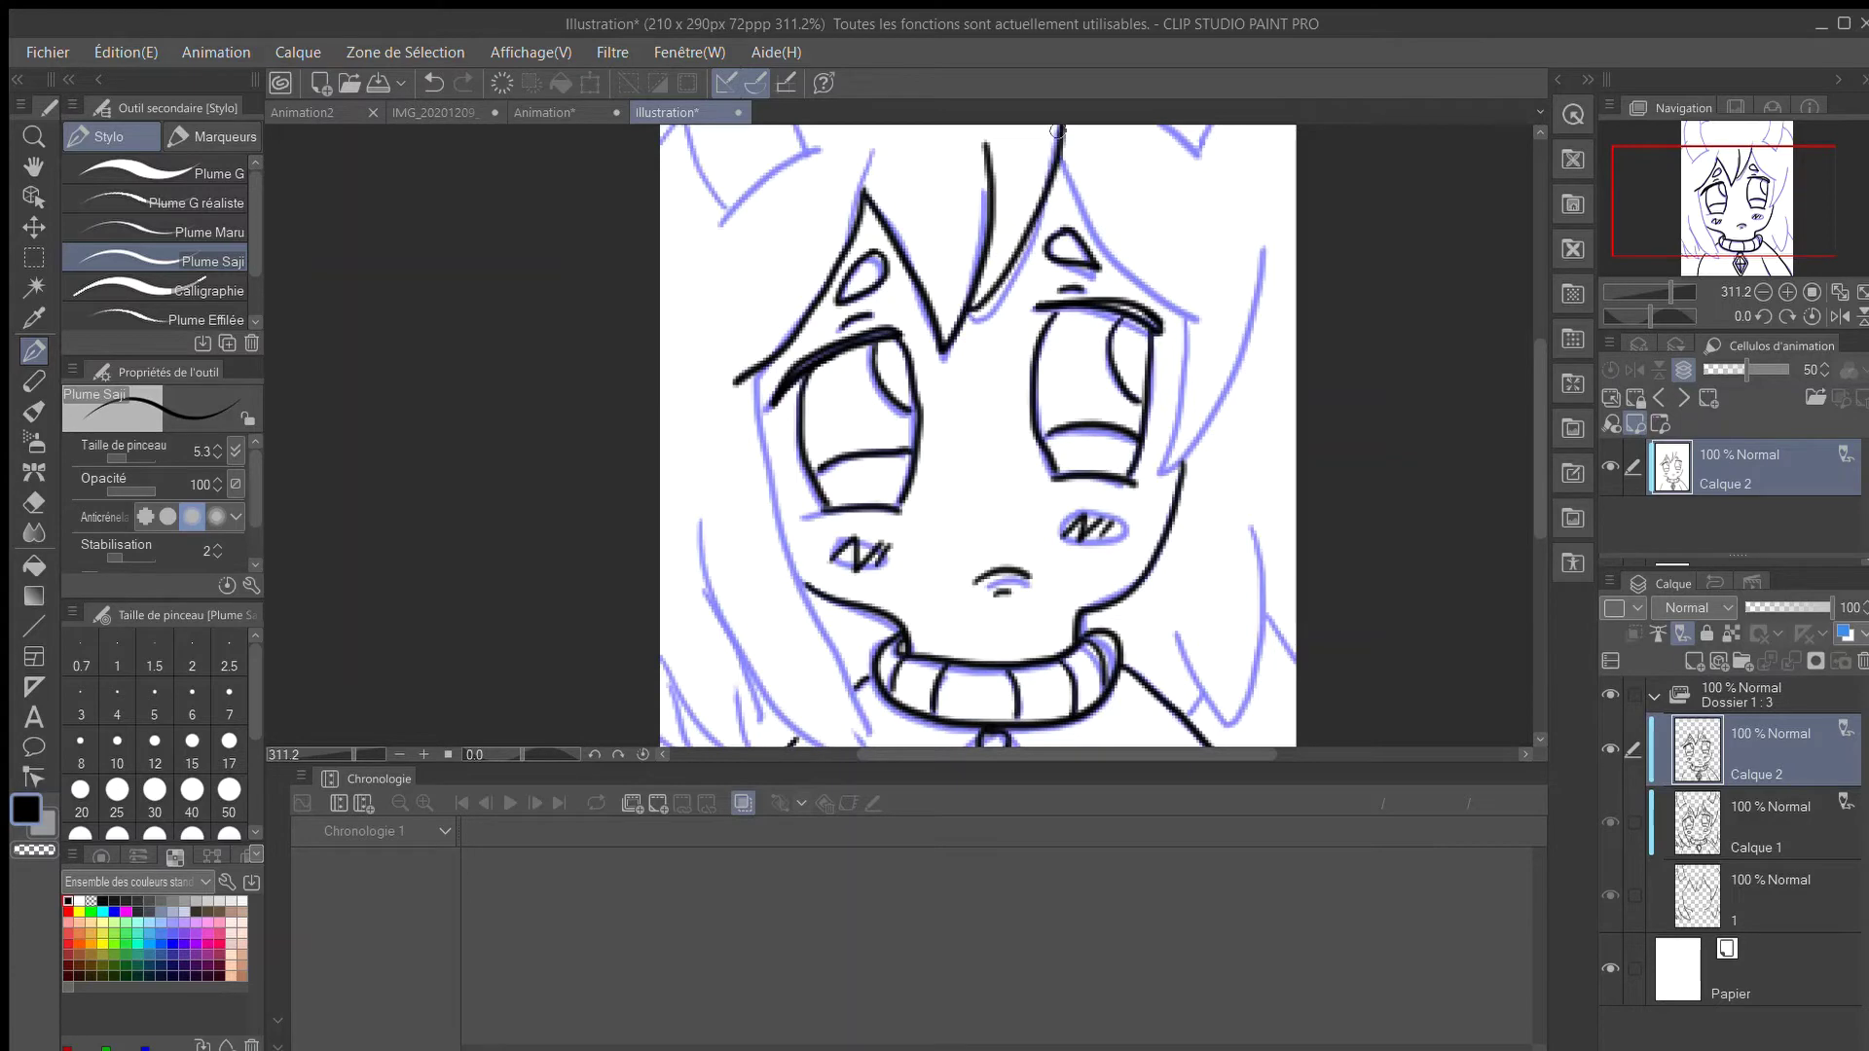
scroll(1010, 183, down, 3)
drag(1541, 436, 1542, 384)
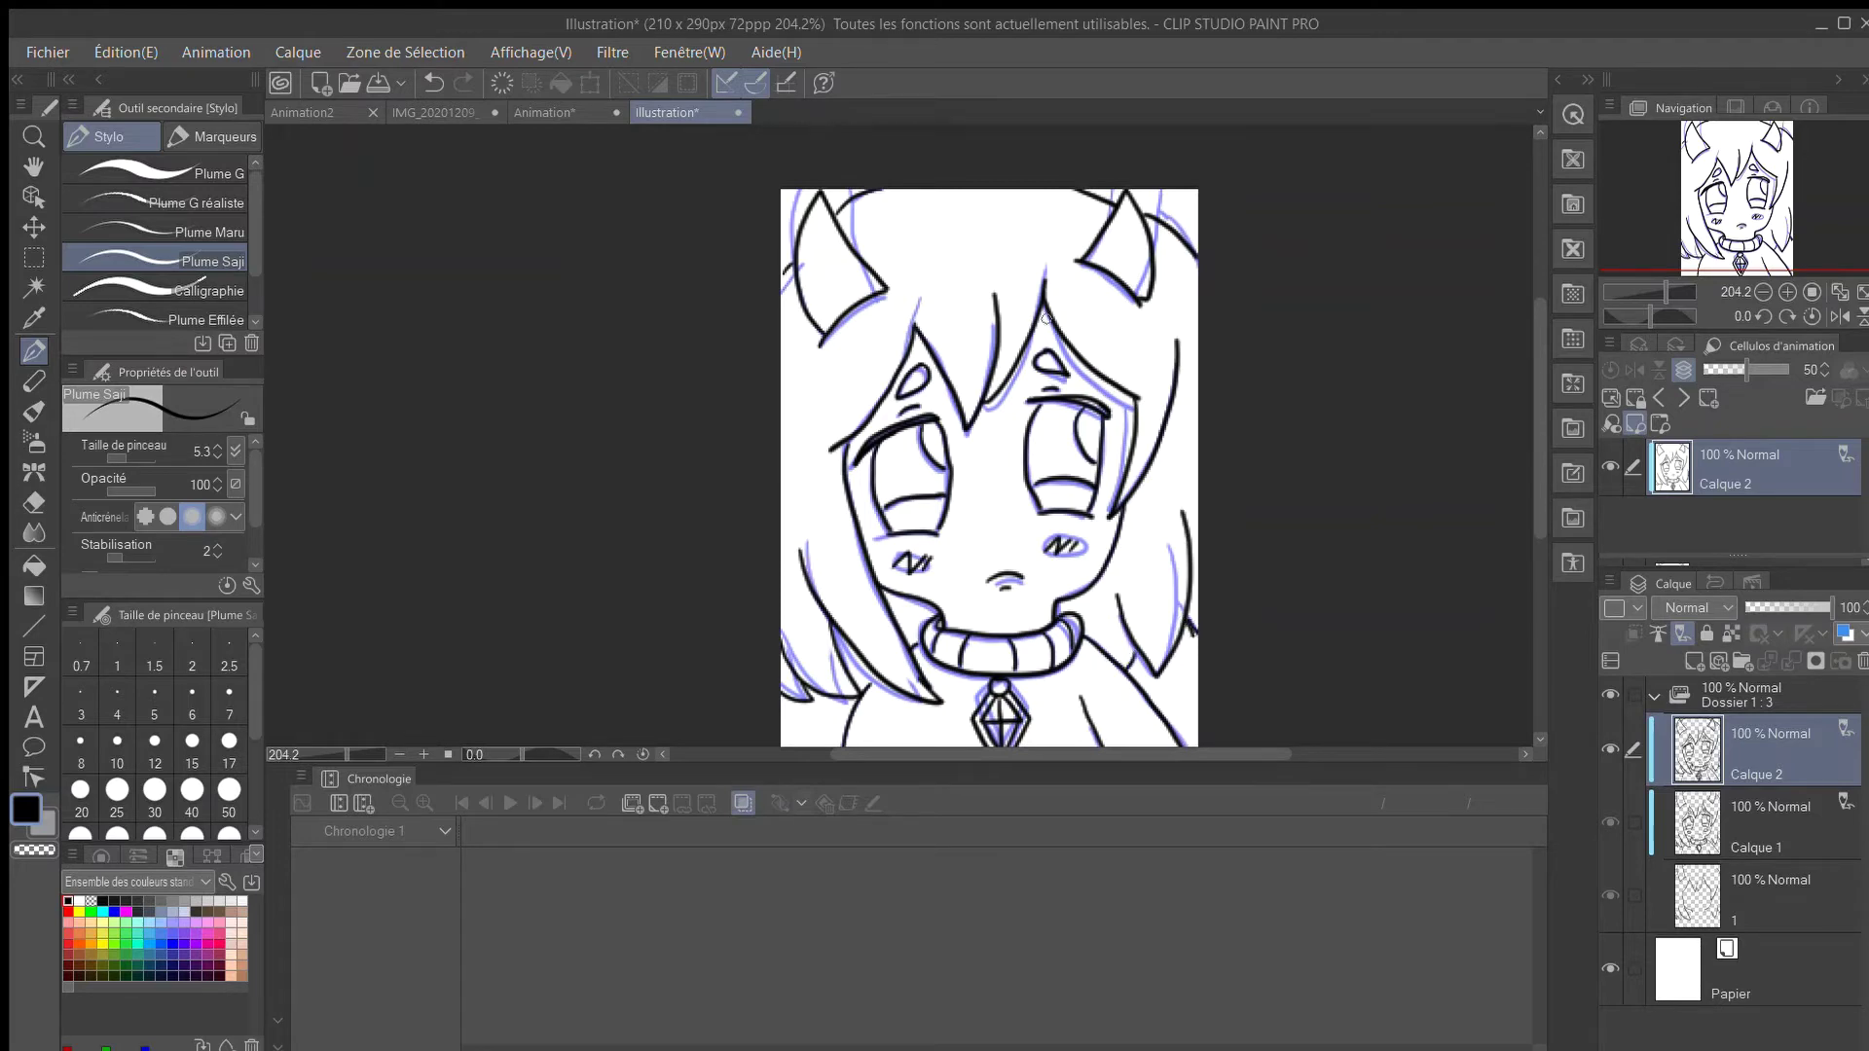
With the Plume Maru pen, draw thin shadow outlines on the neck, collar, right inner arm and left shoulder.
click(156, 232)
drag(1666, 292, 1676, 292)
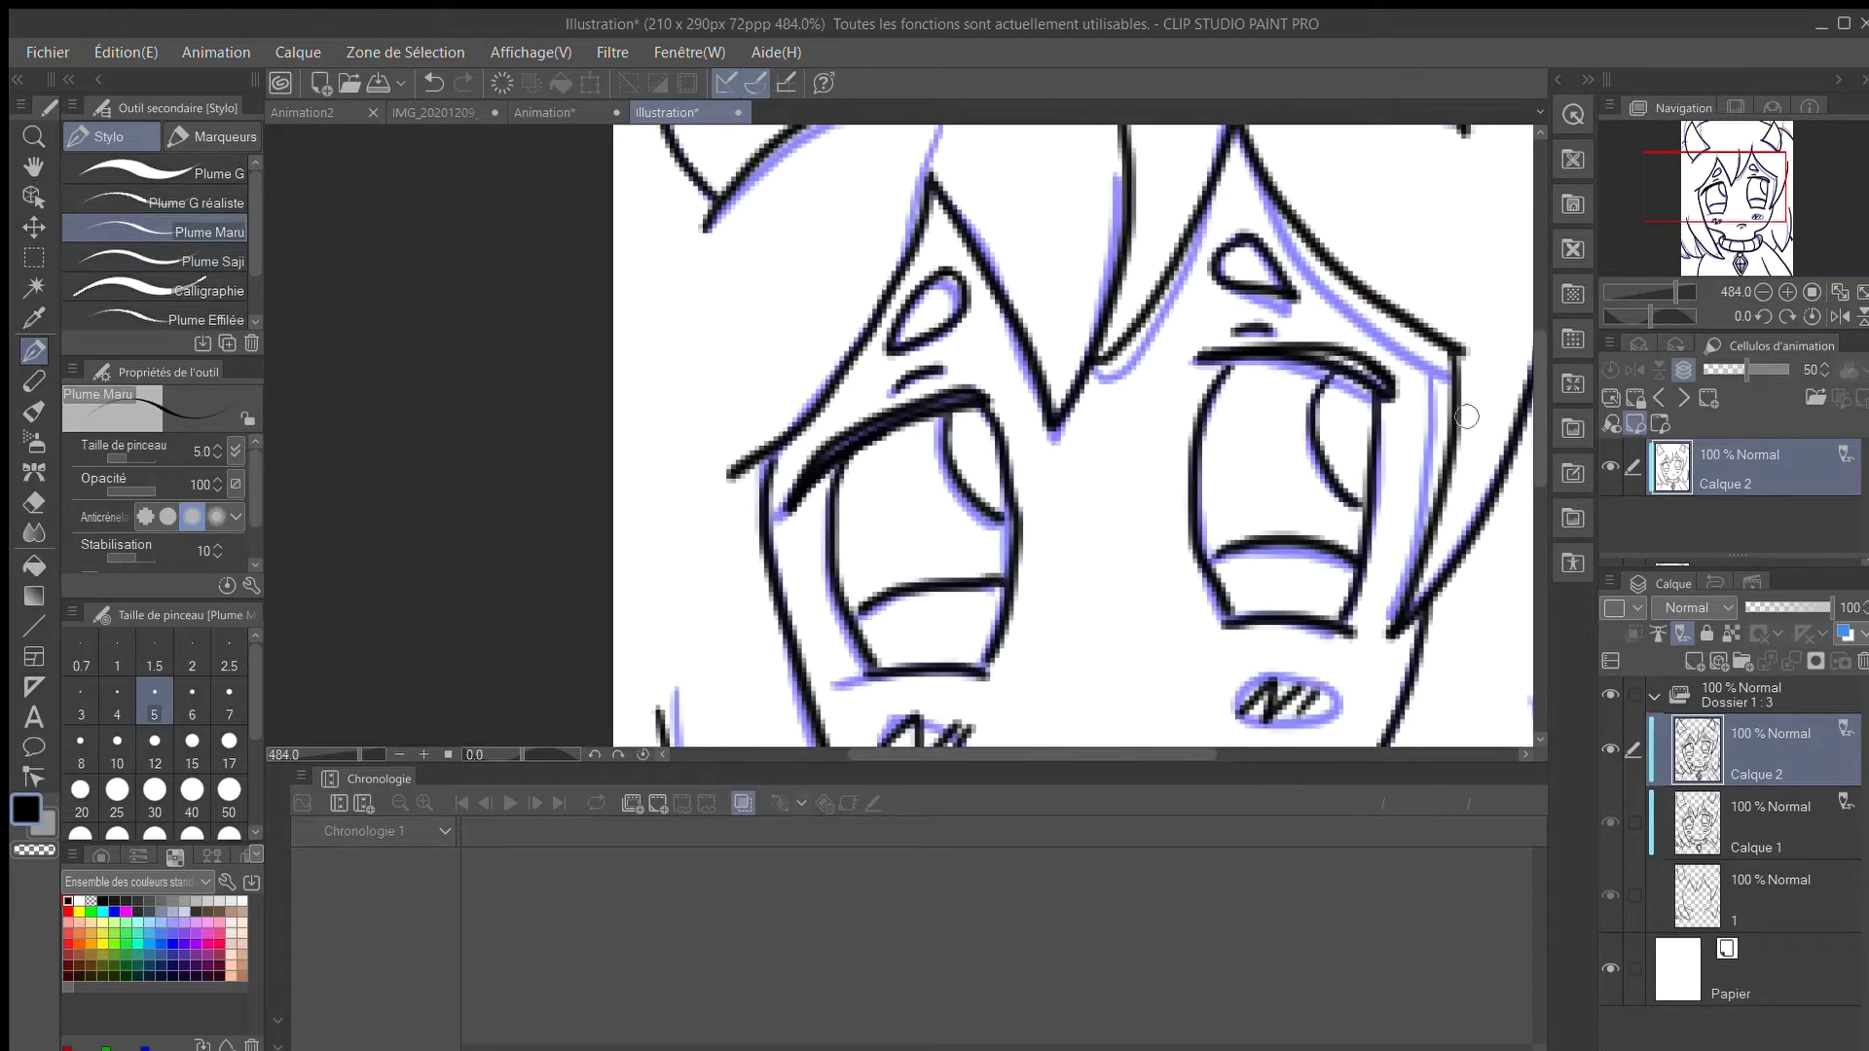
drag(1538, 418, 1510, 511)
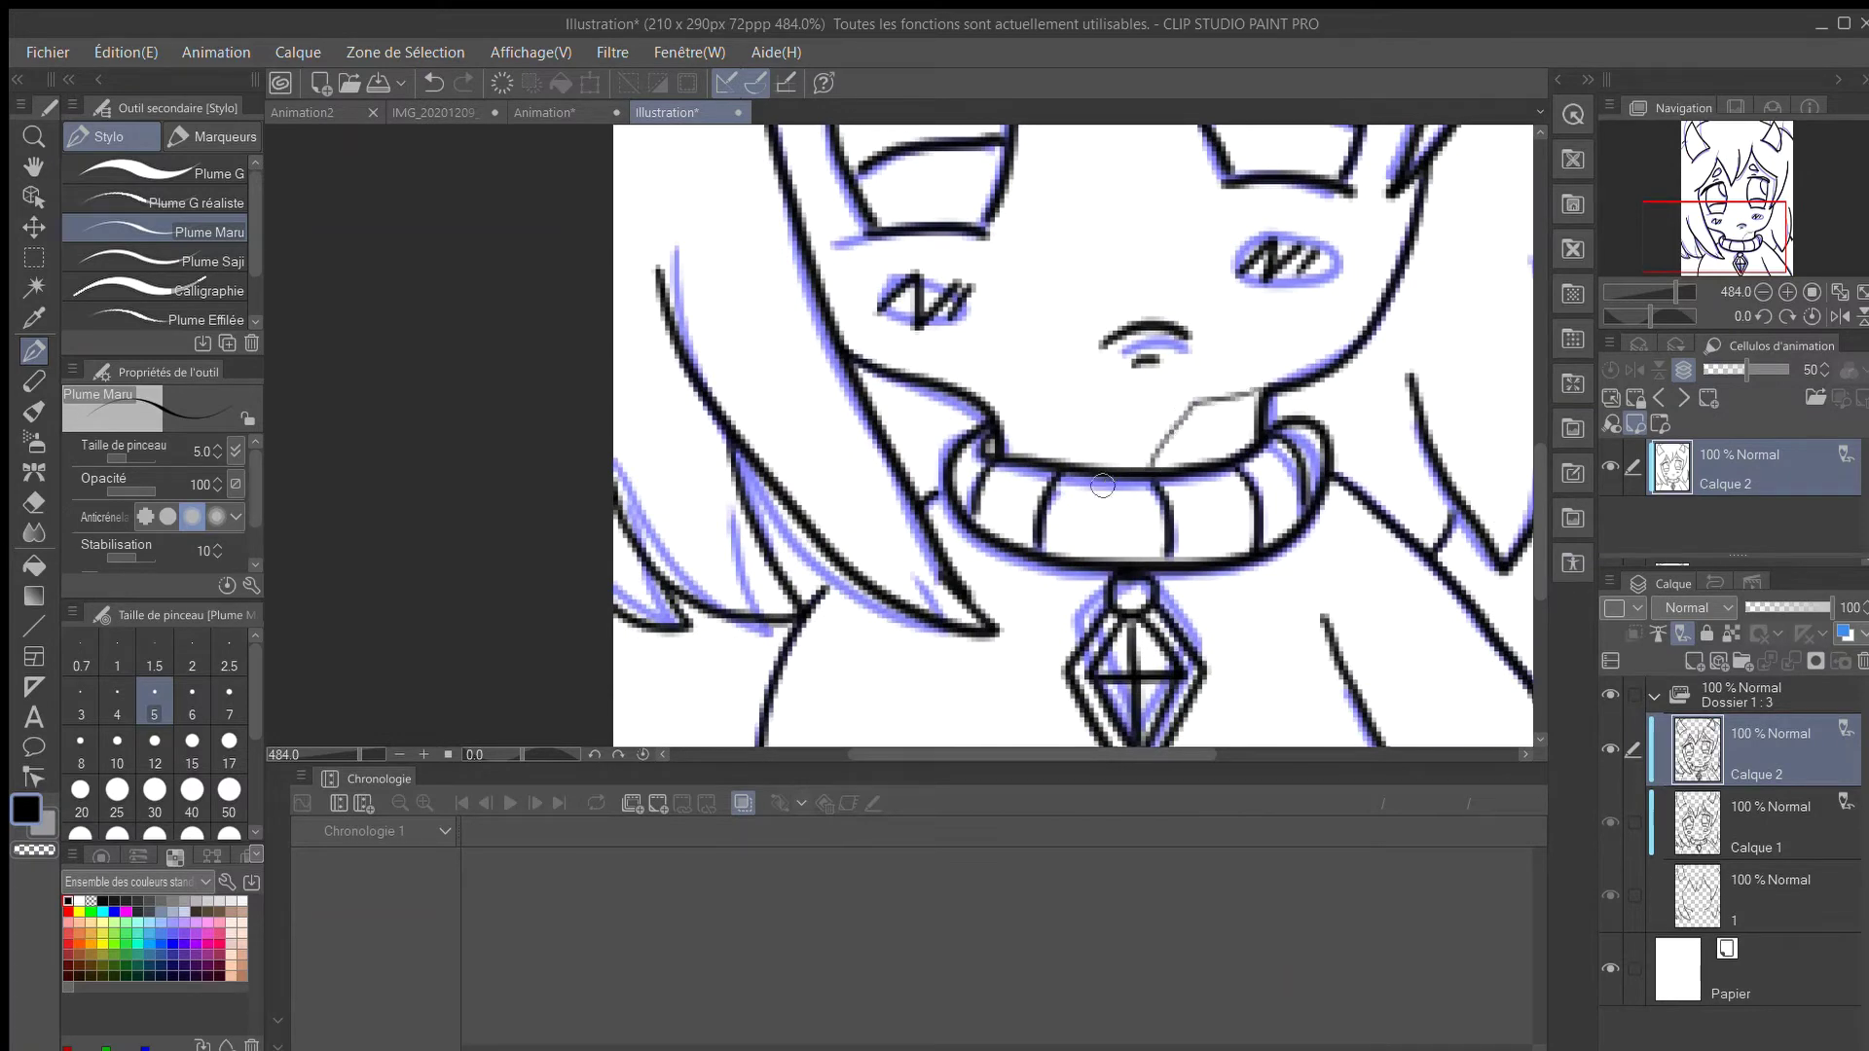
scroll(1053, 449, down, 7)
scroll(1183, 574, up, 8)
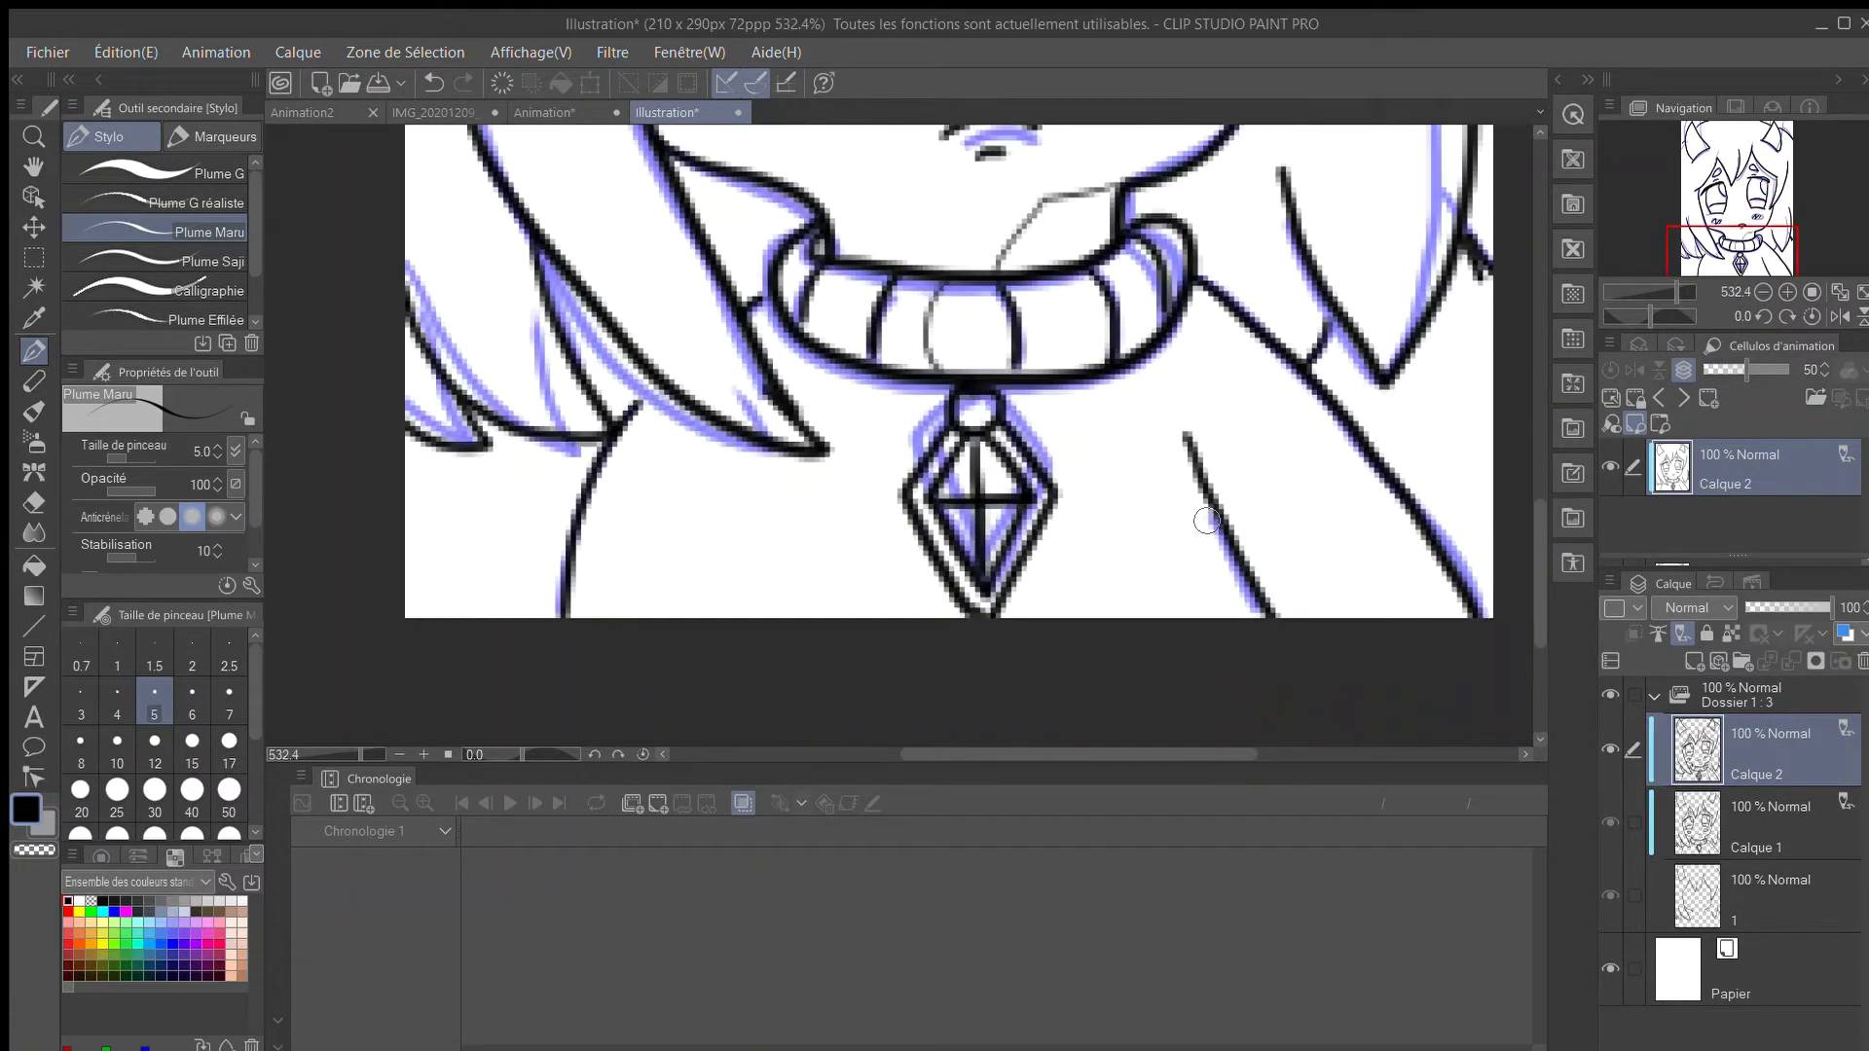
drag(1161, 484, 1239, 569)
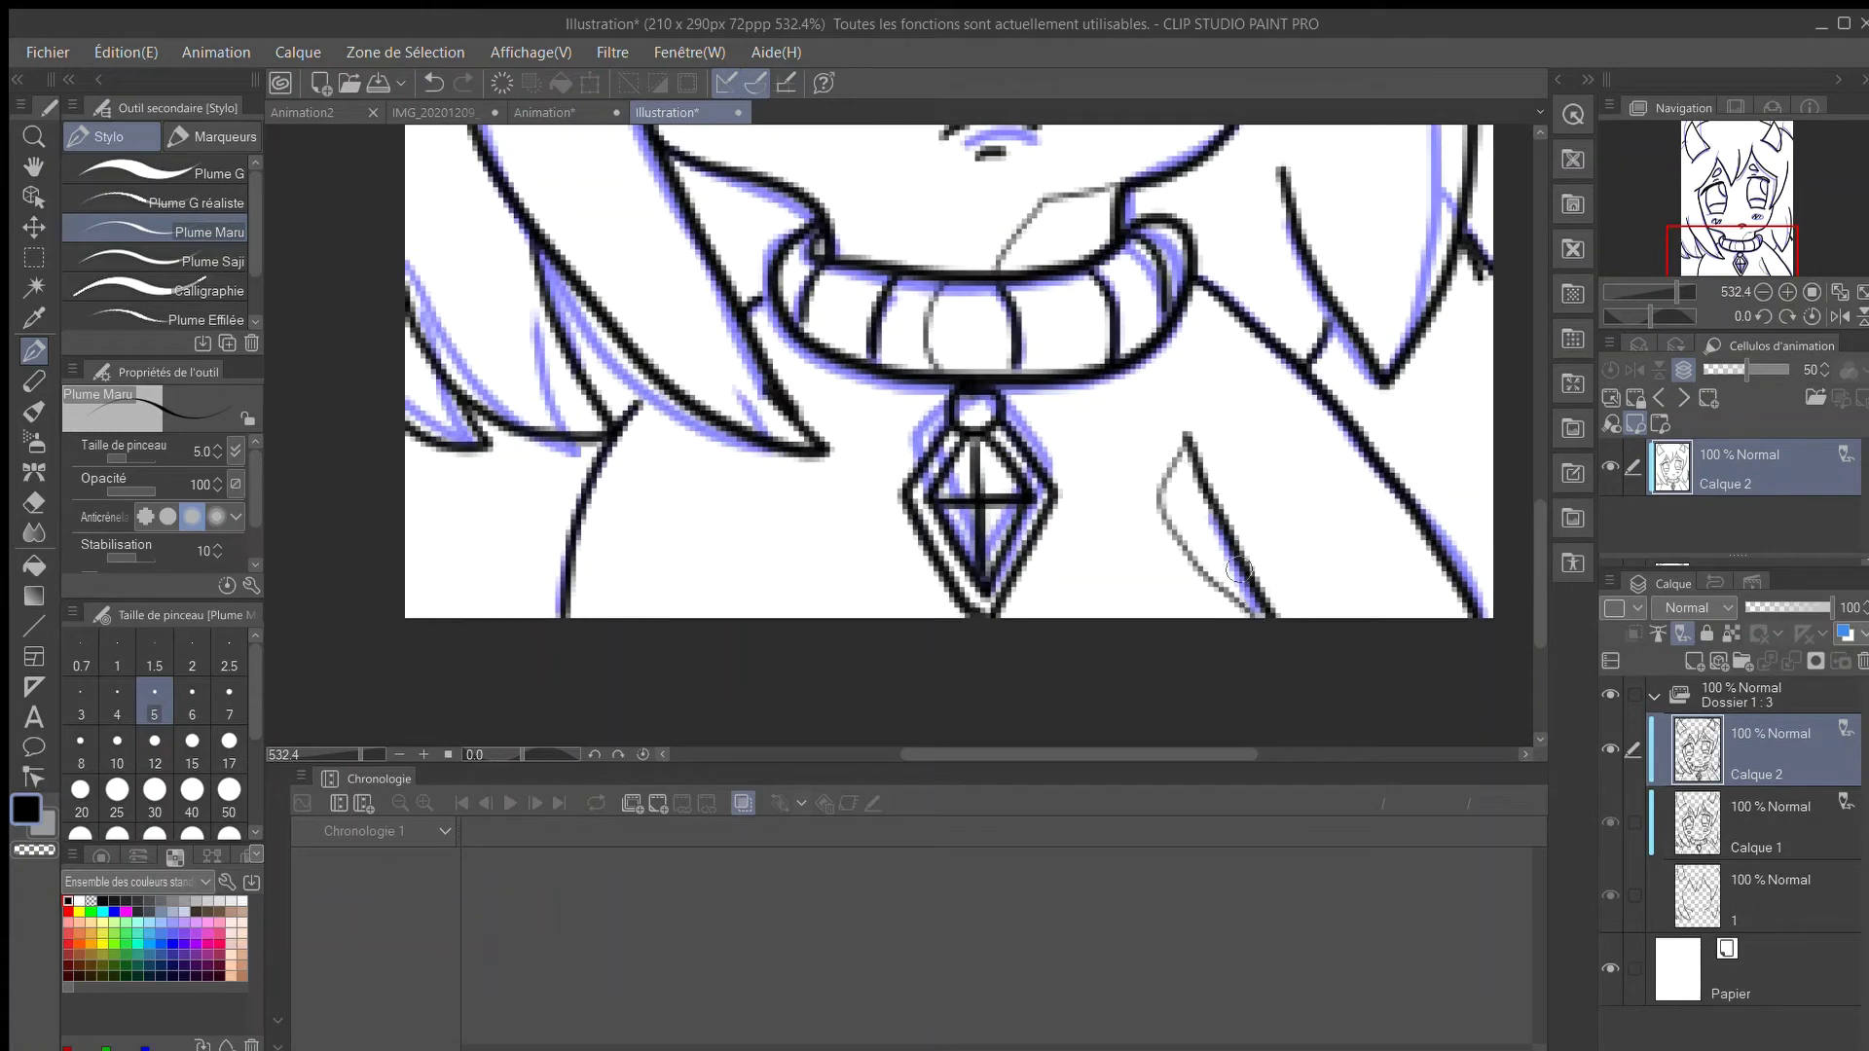
drag(692, 510, 658, 620)
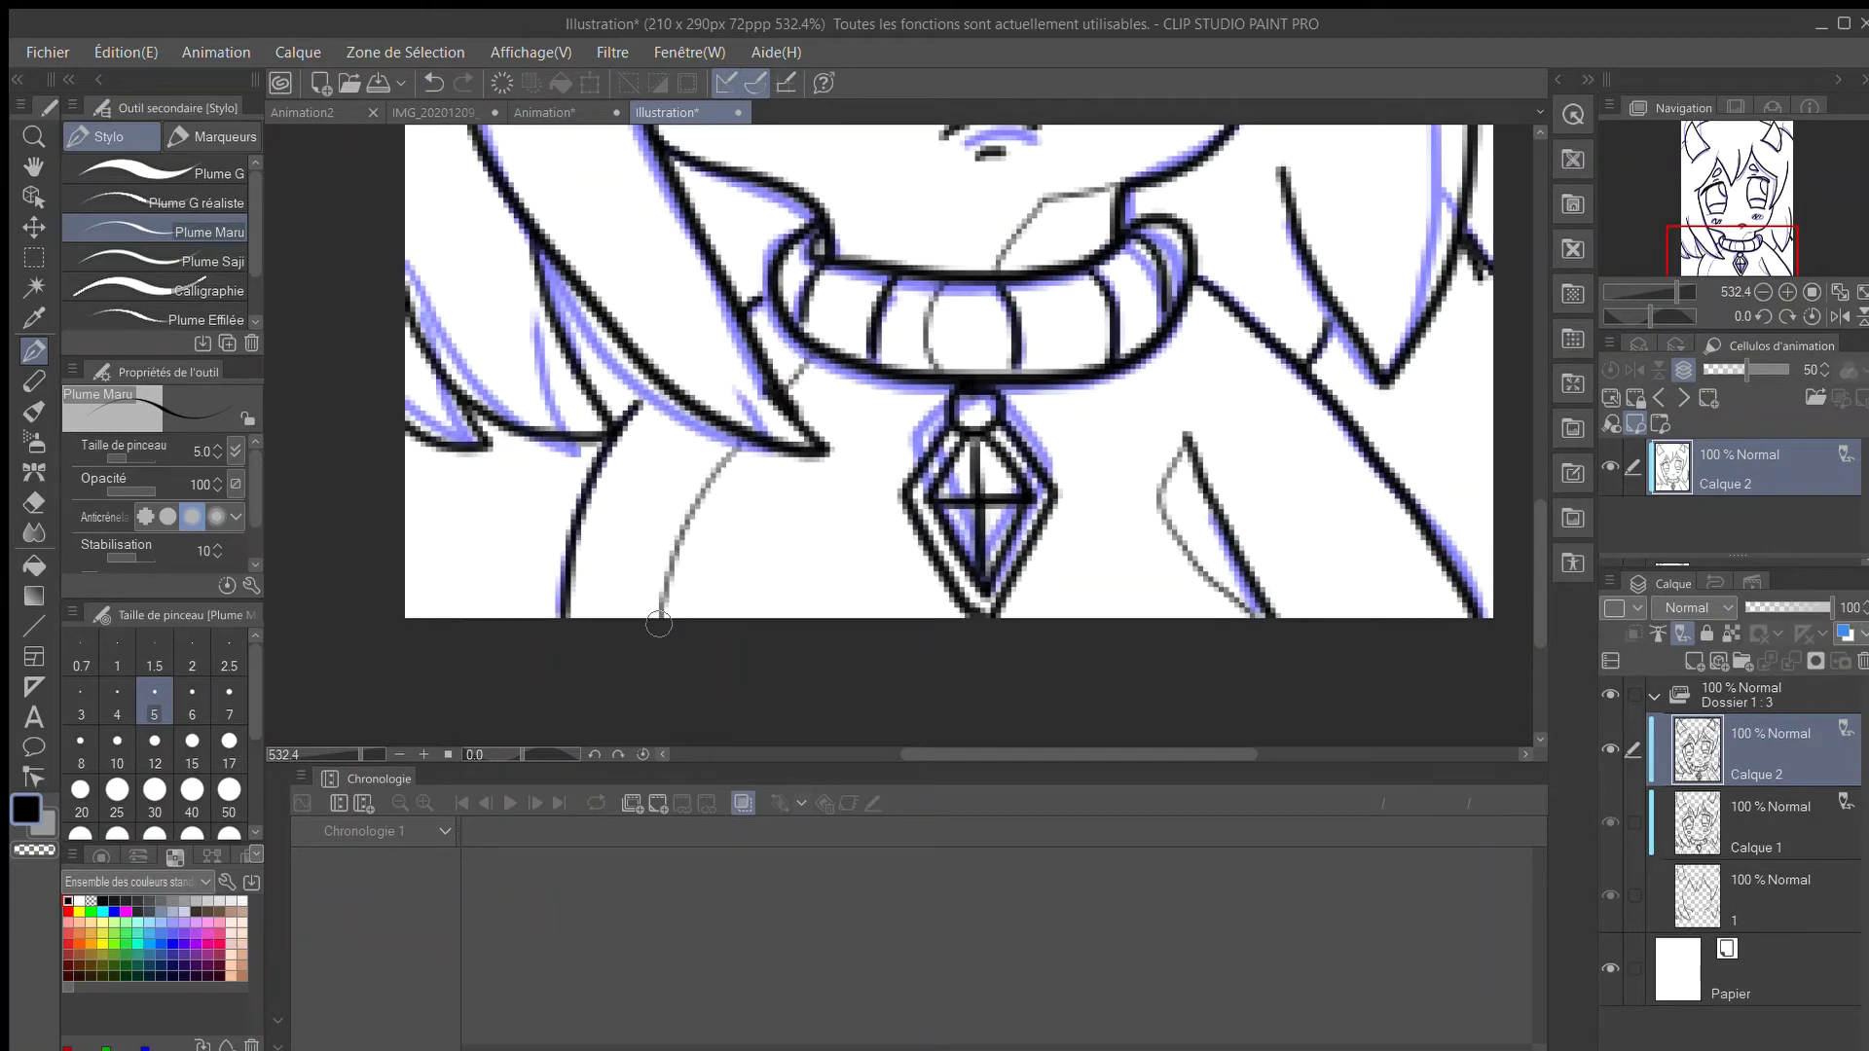
Draw a thin elongated highlight outline inside the right horn.
scroll(652, 619, down, 6)
drag(1542, 506, 1542, 428)
drag(1164, 752, 1142, 753)
scroll(827, 368, up, 5)
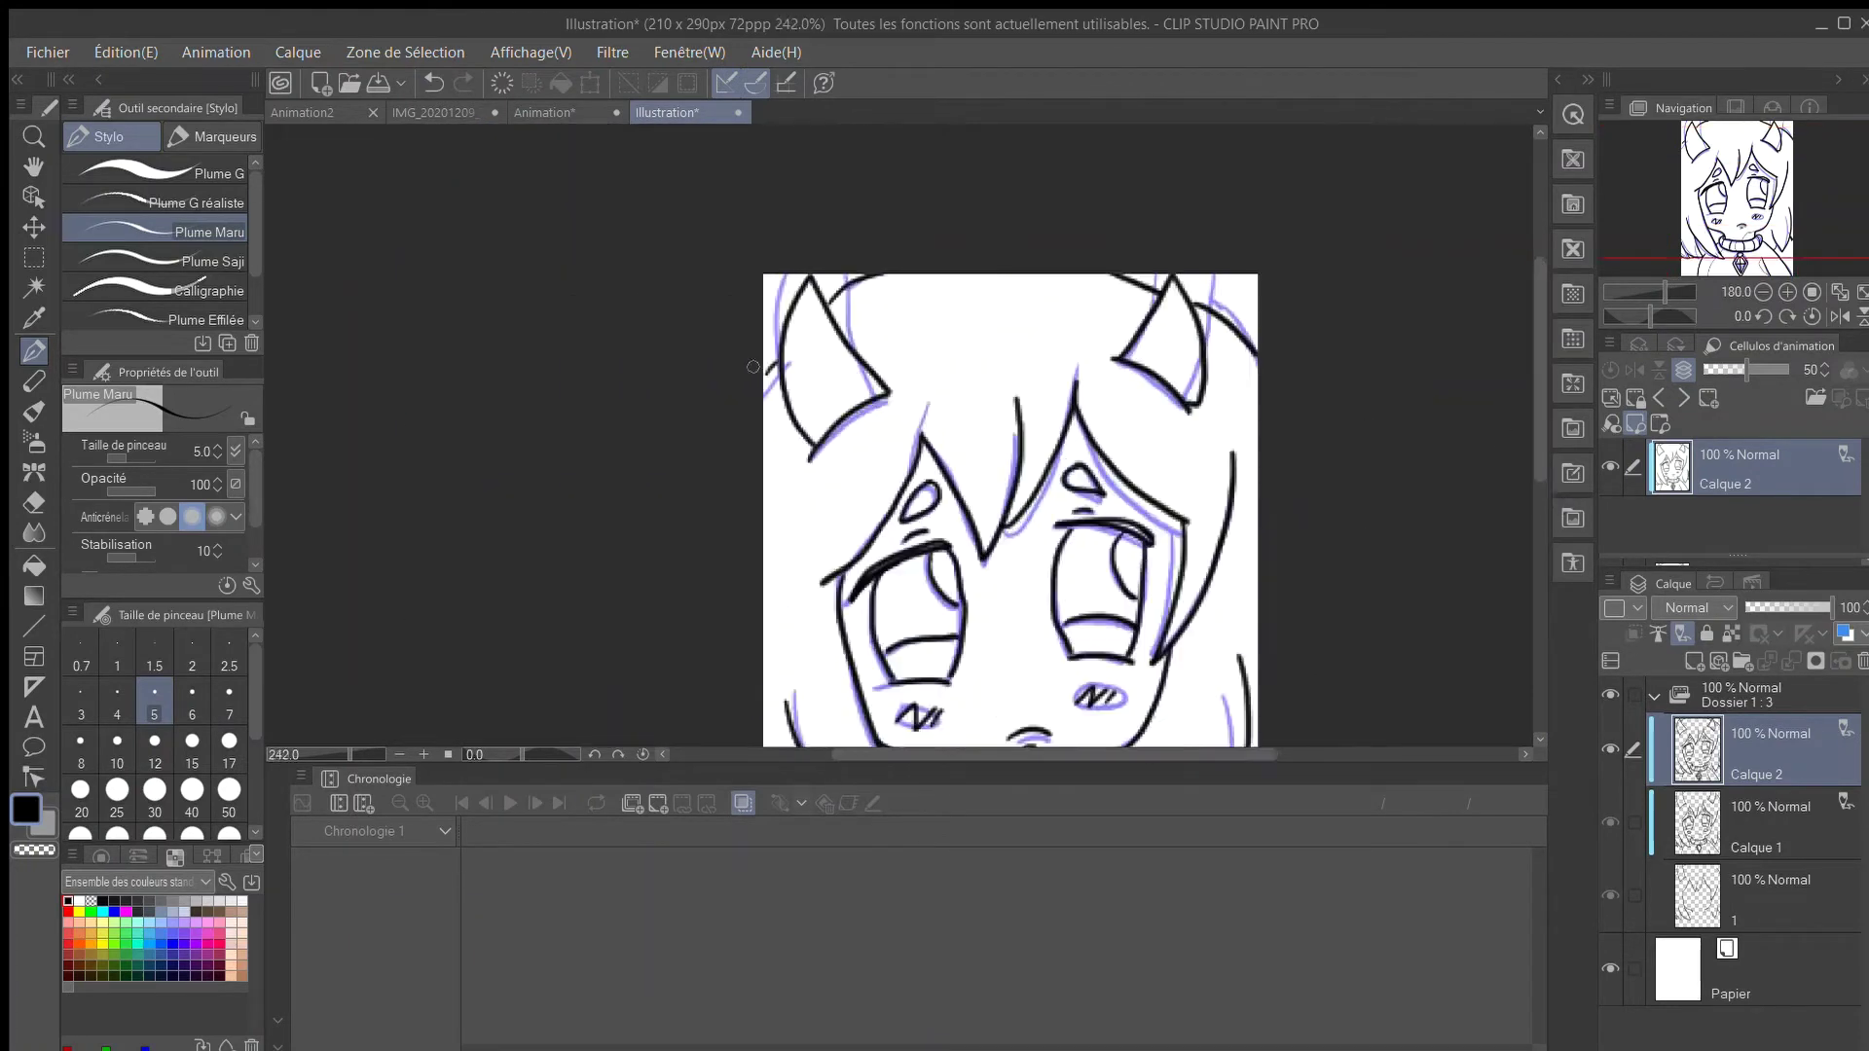
mouse_move(791, 443)
mouse_down()
mouse_move(754, 321)
mouse_move(796, 248)
mouse_move(823, 382)
mouse_move(784, 457)
mouse_up()
scroll(1066, 419, down, 2)
scroll(1066, 419, up, 3)
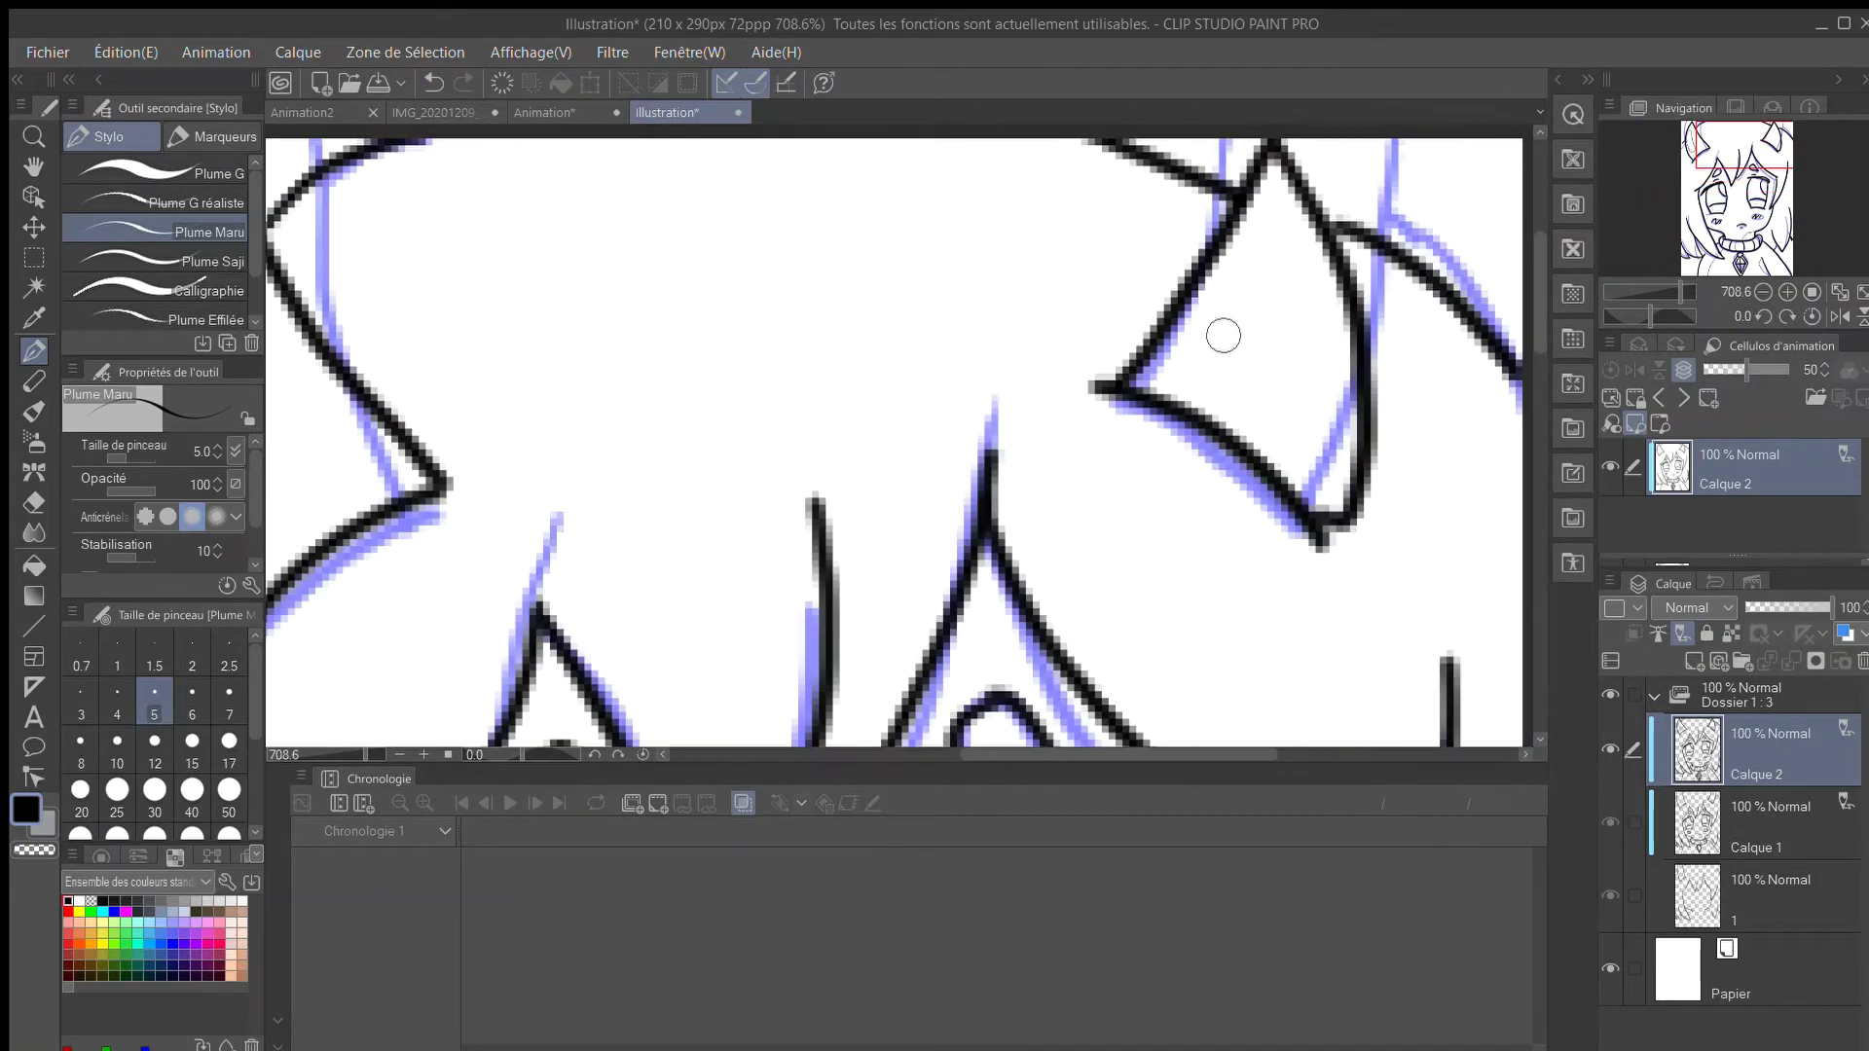
mouse_move(1259, 290)
mouse_down()
mouse_move(1260, 250)
mouse_move(1260, 292)
mouse_up()
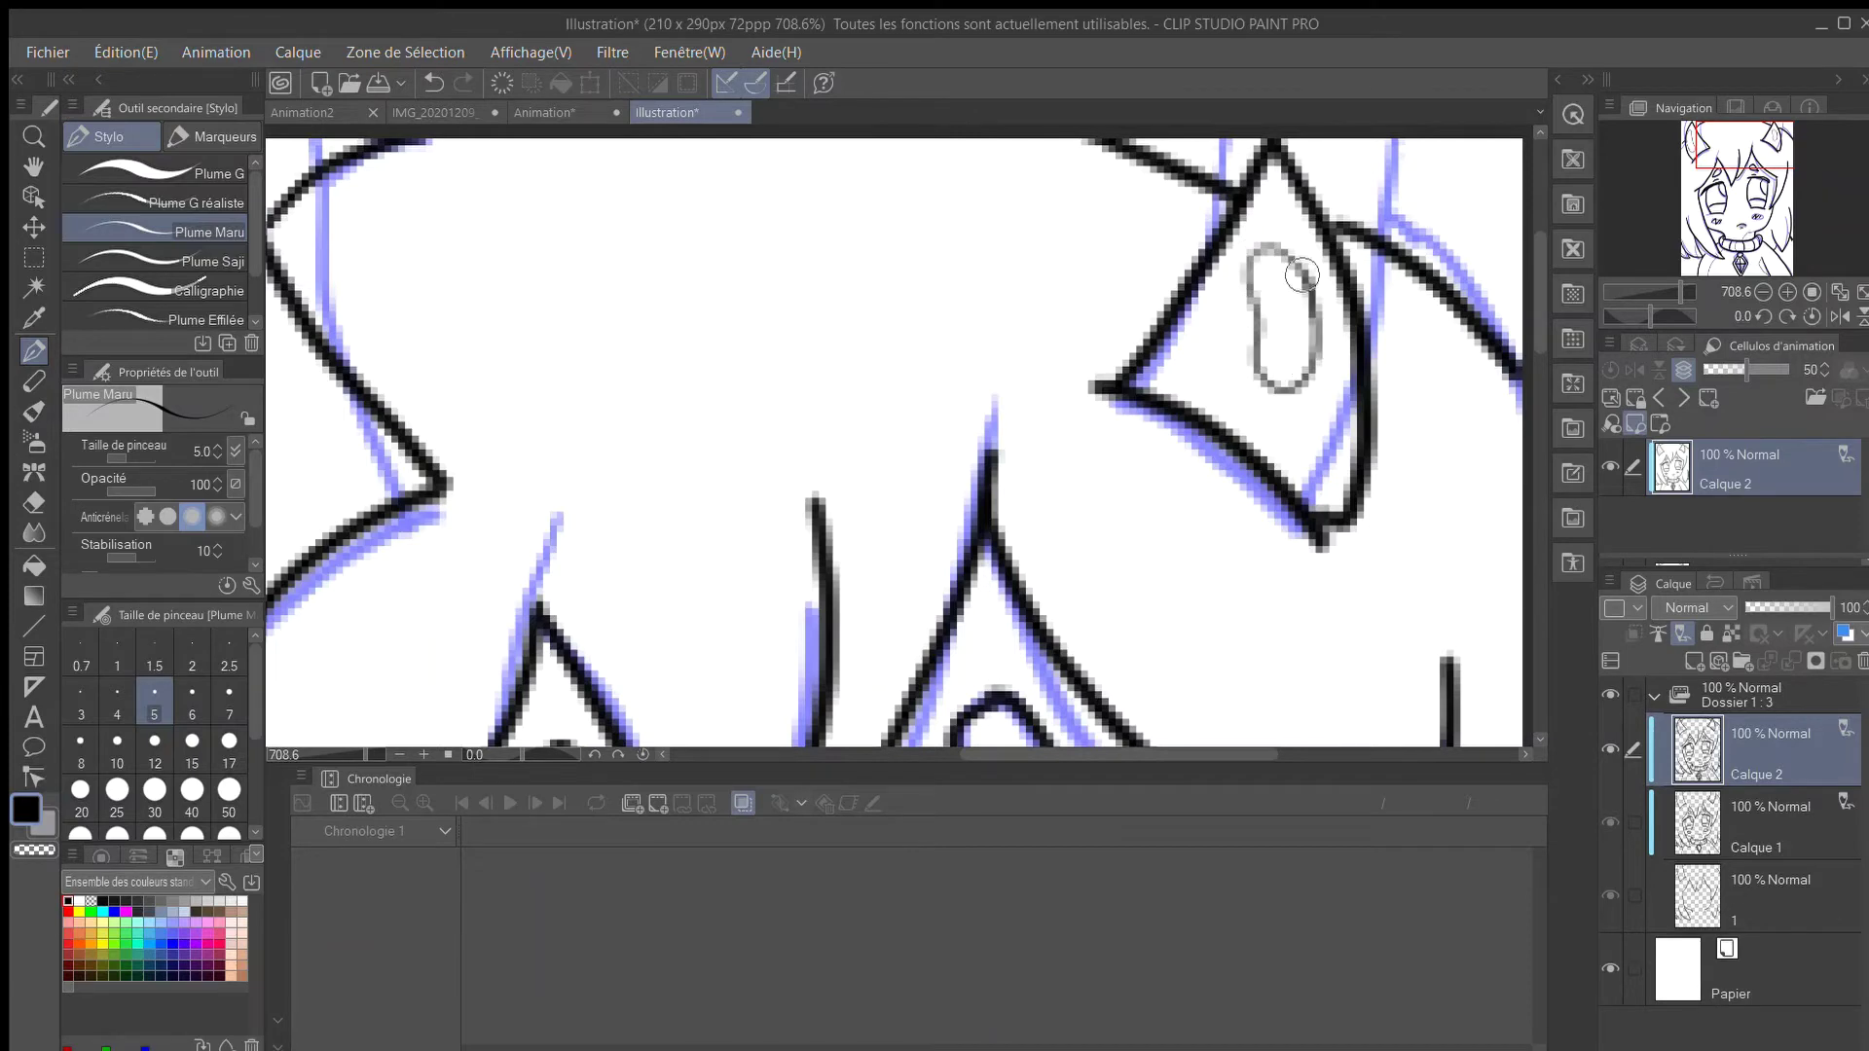
scroll(887, 487, down, 6)
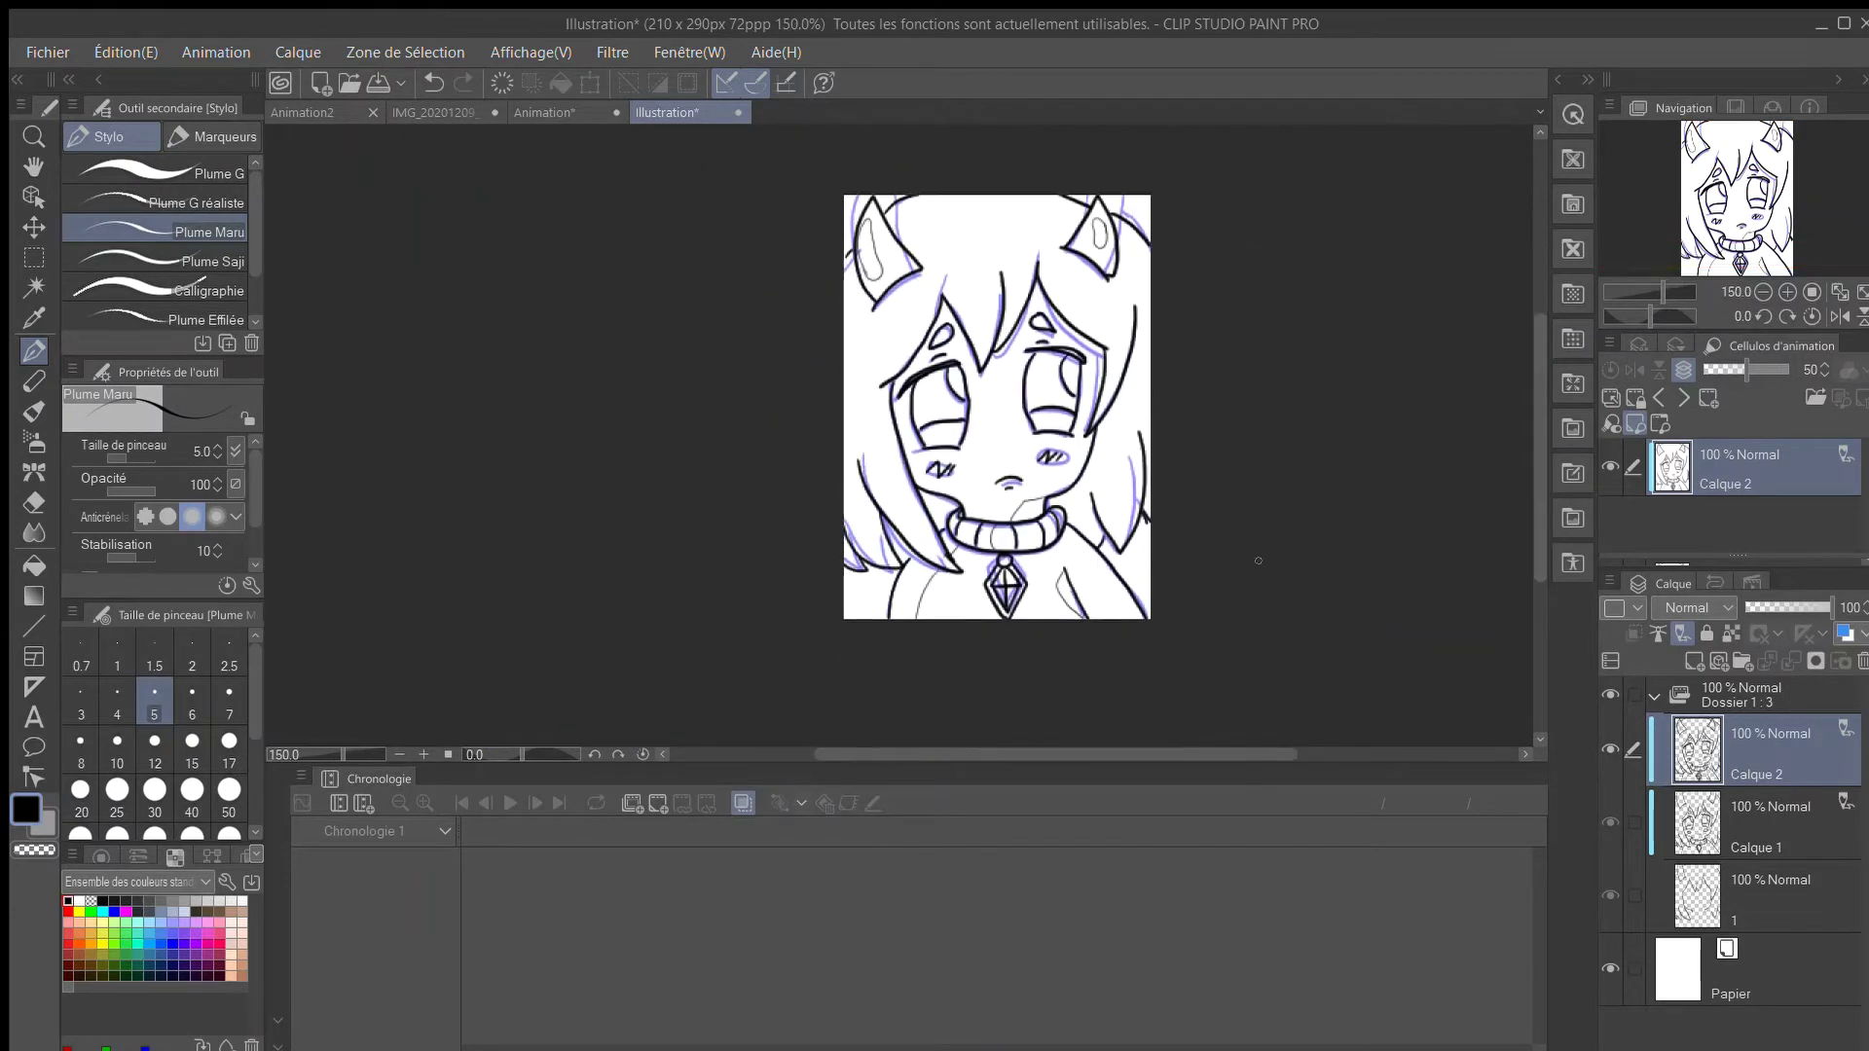
scroll(1266, 545, up, 3)
drag(1537, 465, 1507, 364)
scroll(949, 567, up, 6)
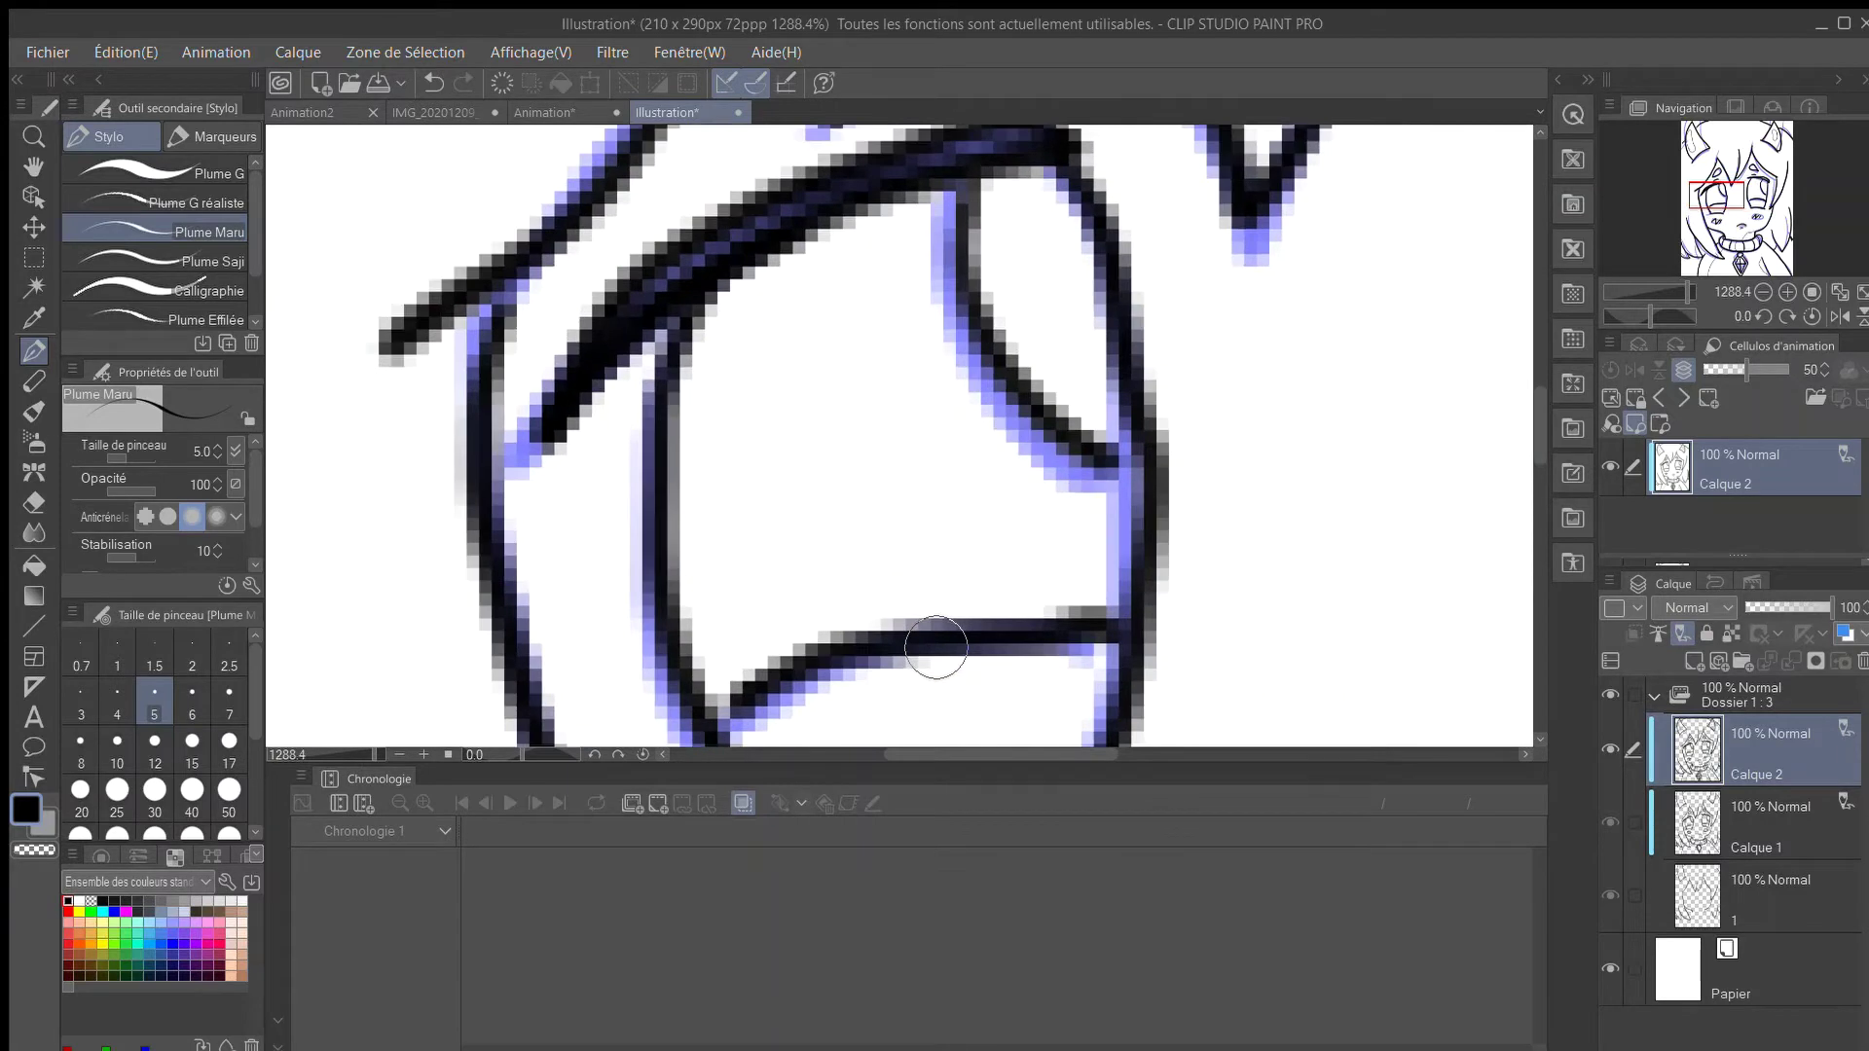
mouse_move(797, 370)
mouse_down()
mouse_move(856, 530)
mouse_move(889, 376)
mouse_move(887, 518)
mouse_up()
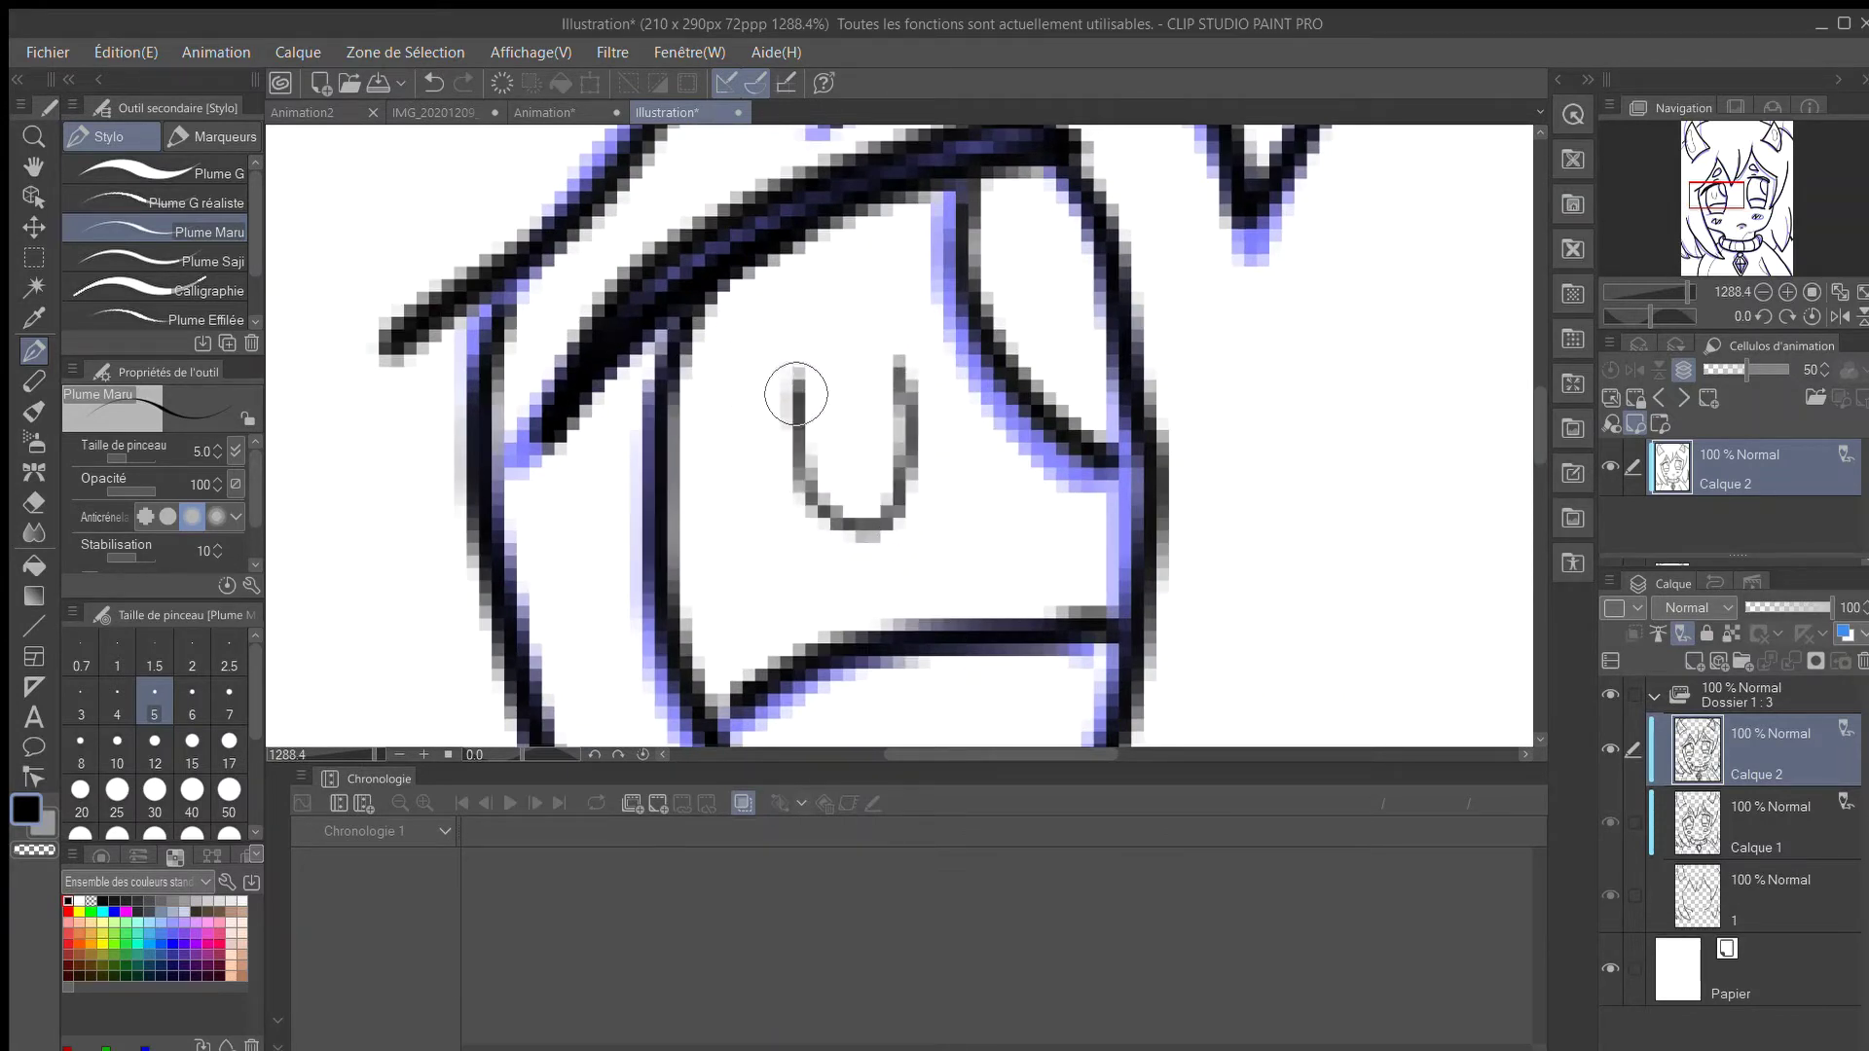
scroll(801, 388, down, 6)
scroll(839, 409, up, 3)
scroll(839, 409, up, 1)
key(ctrl+z)
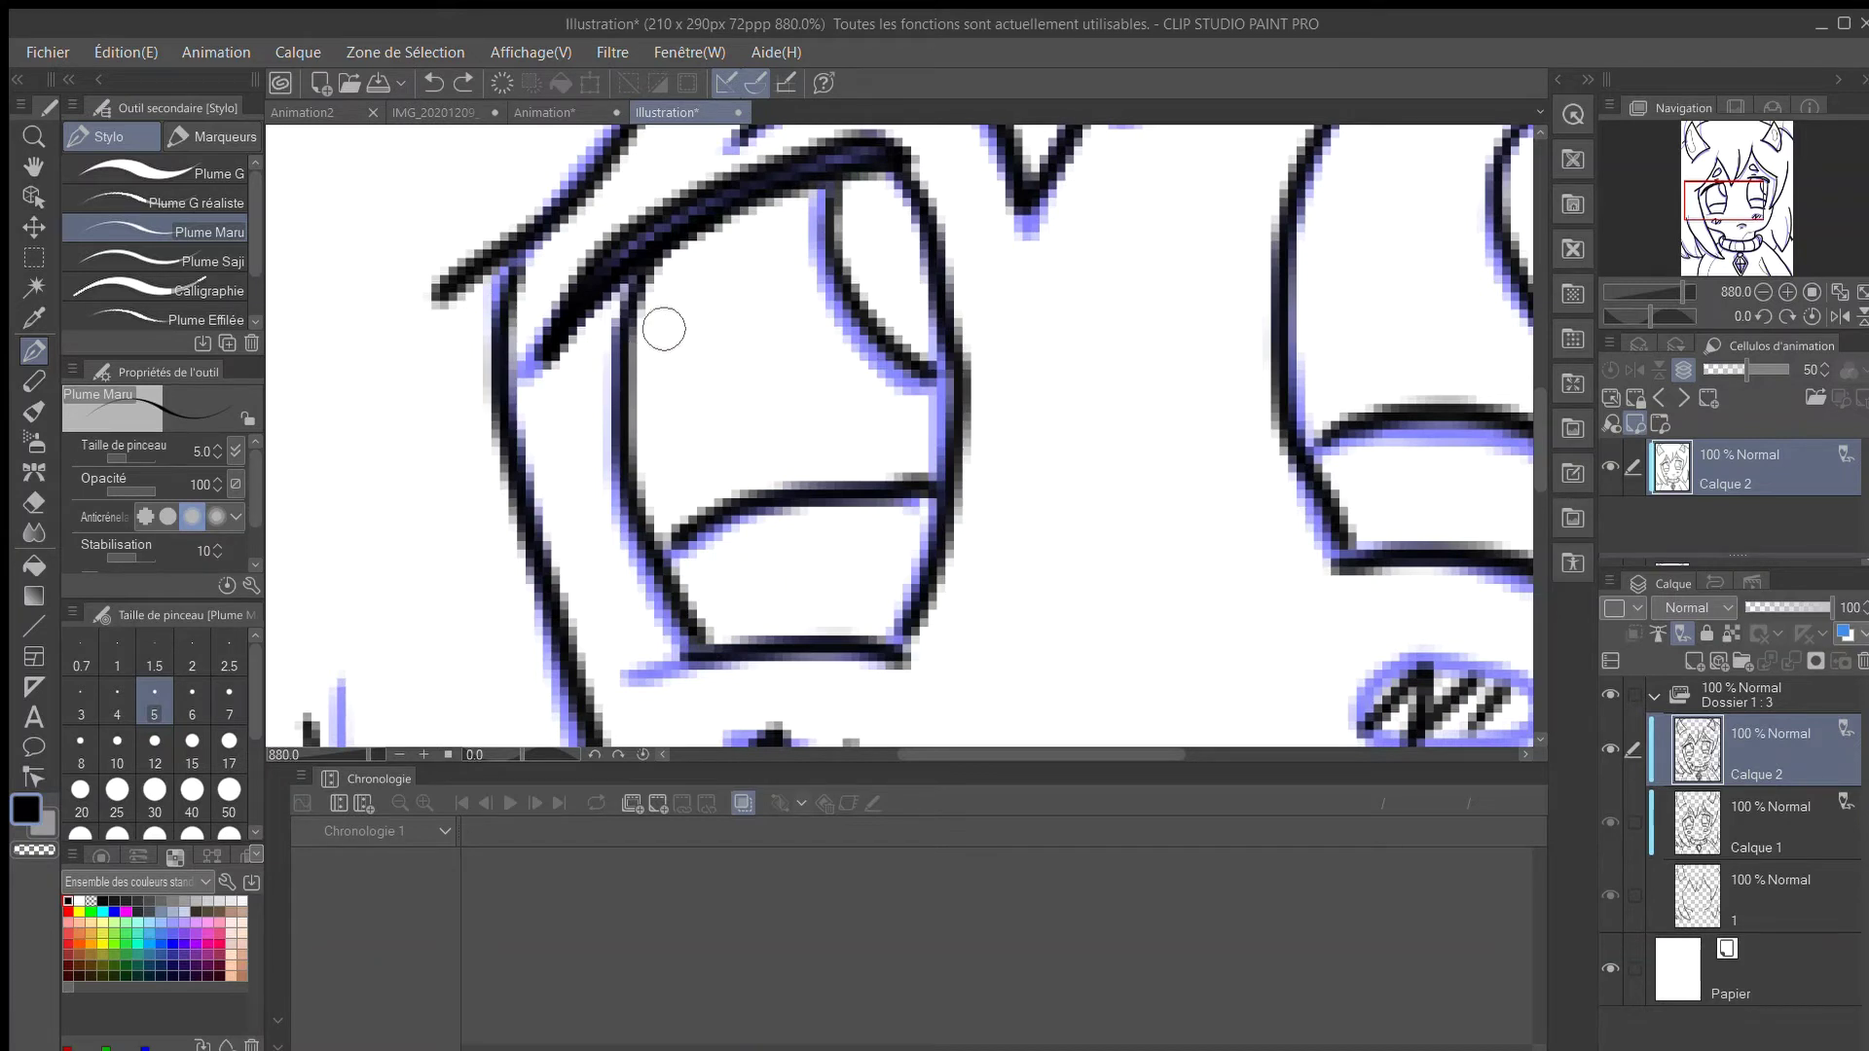
With the Plume Maru pen, draw a thin jagged zigzag line across the iris of each eye.
mouse_move(645, 414)
mouse_down()
mouse_move(685, 392)
mouse_move(698, 411)
mouse_move(733, 349)
mouse_move(753, 394)
mouse_move(773, 349)
mouse_move(862, 347)
mouse_up()
scroll(866, 341, down, 10)
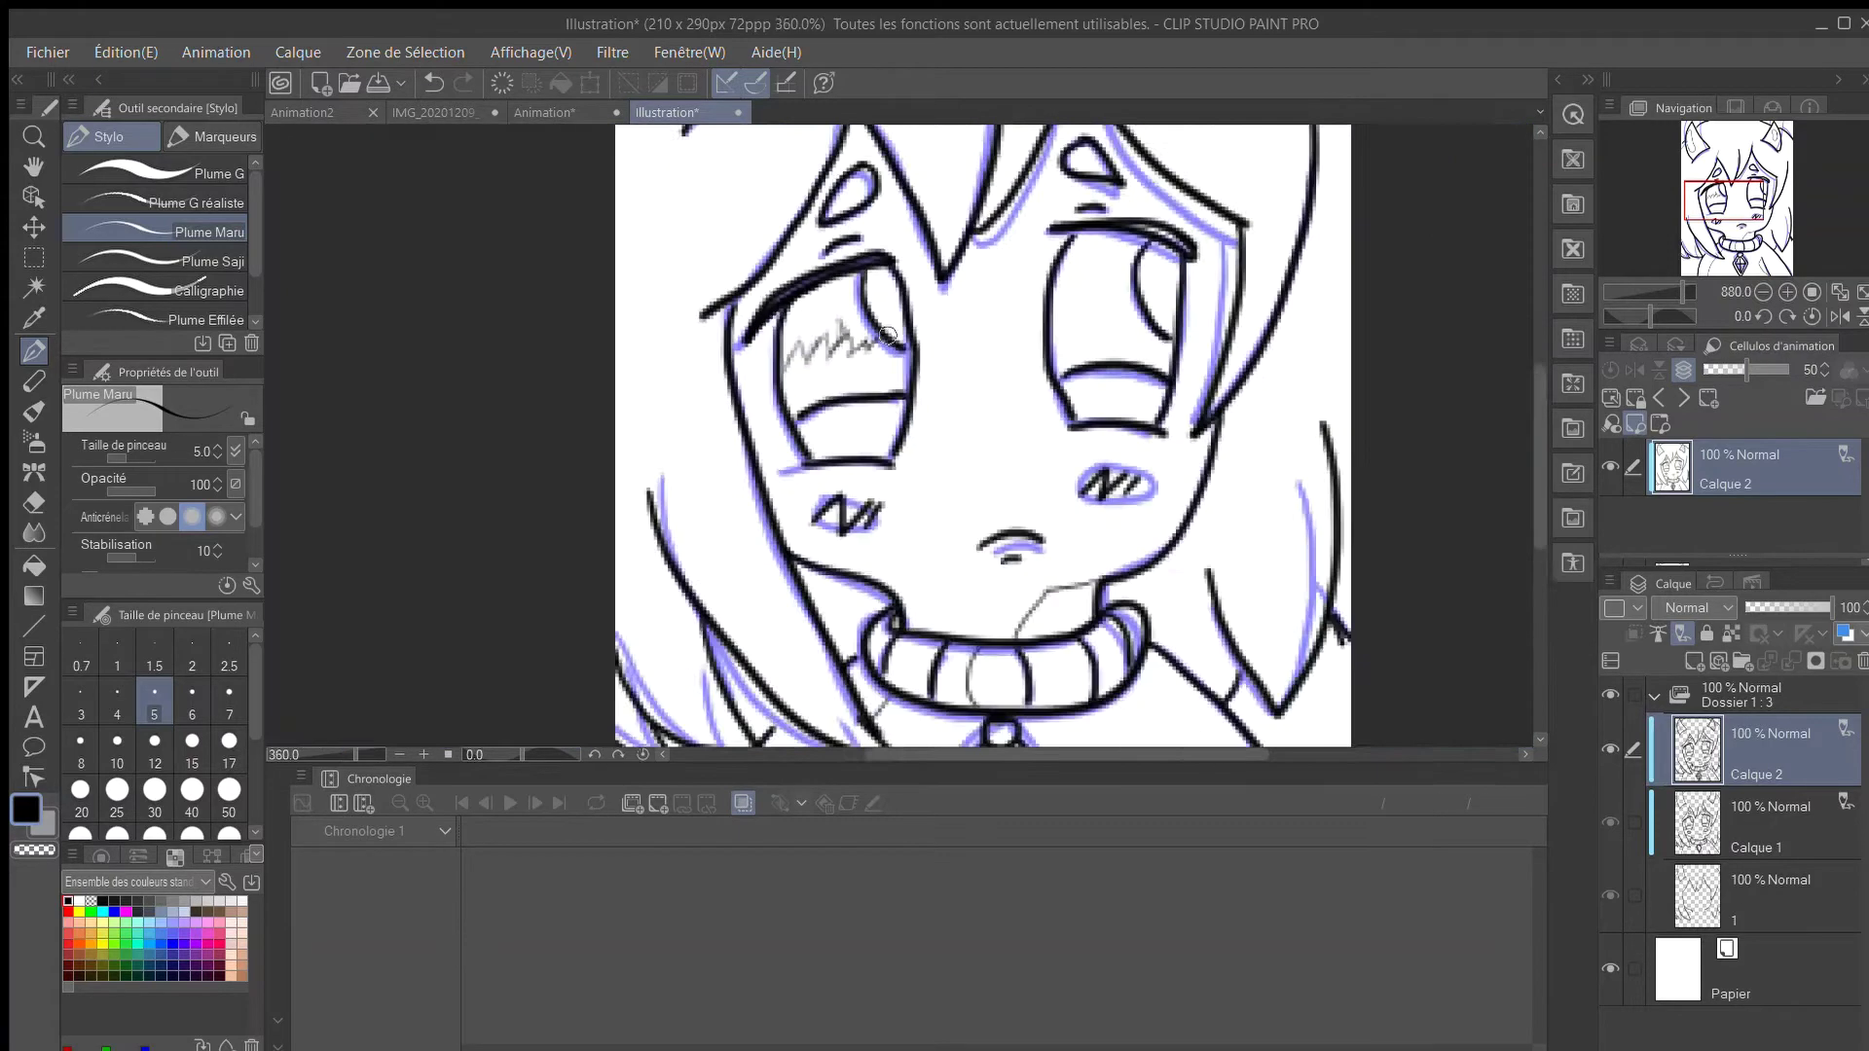
scroll(976, 342, up, 11)
drag(1536, 474, 1532, 453)
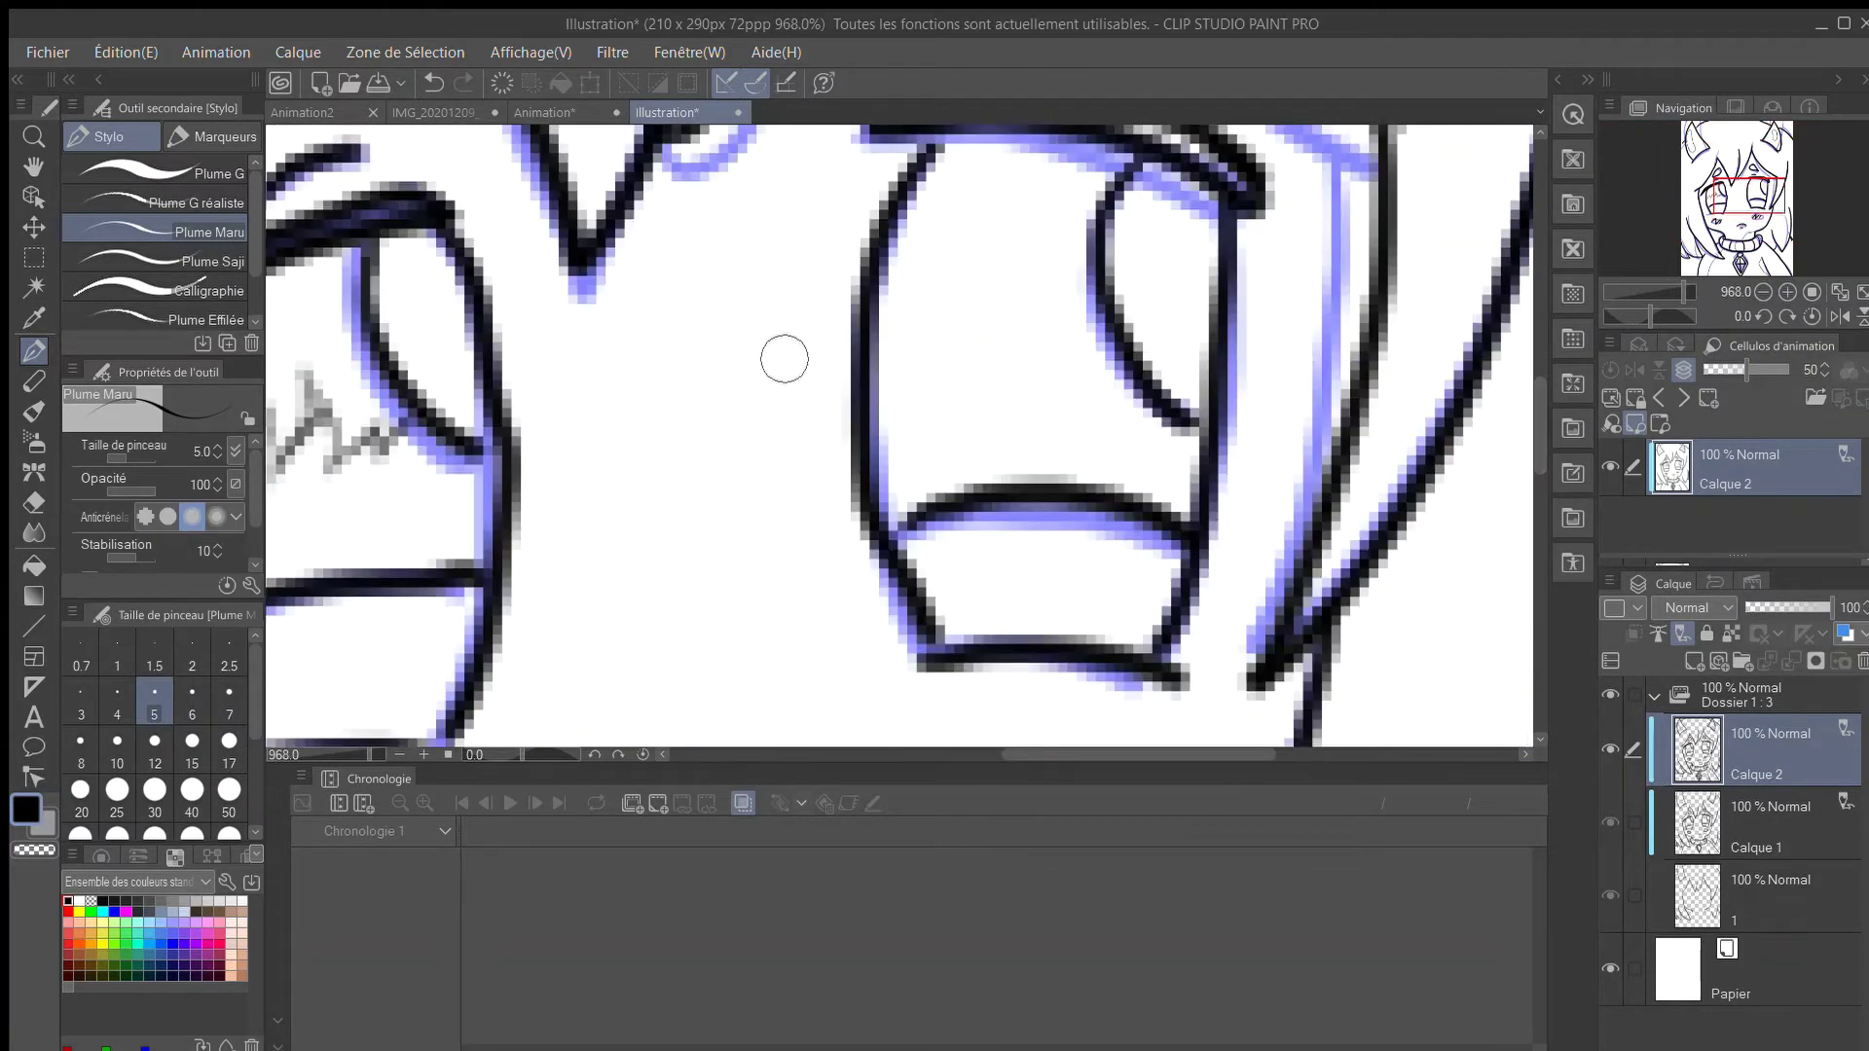
mouse_move(880, 390)
mouse_down()
mouse_move(923, 329)
mouse_move(1021, 354)
mouse_move(1052, 297)
mouse_move(1095, 345)
mouse_up()
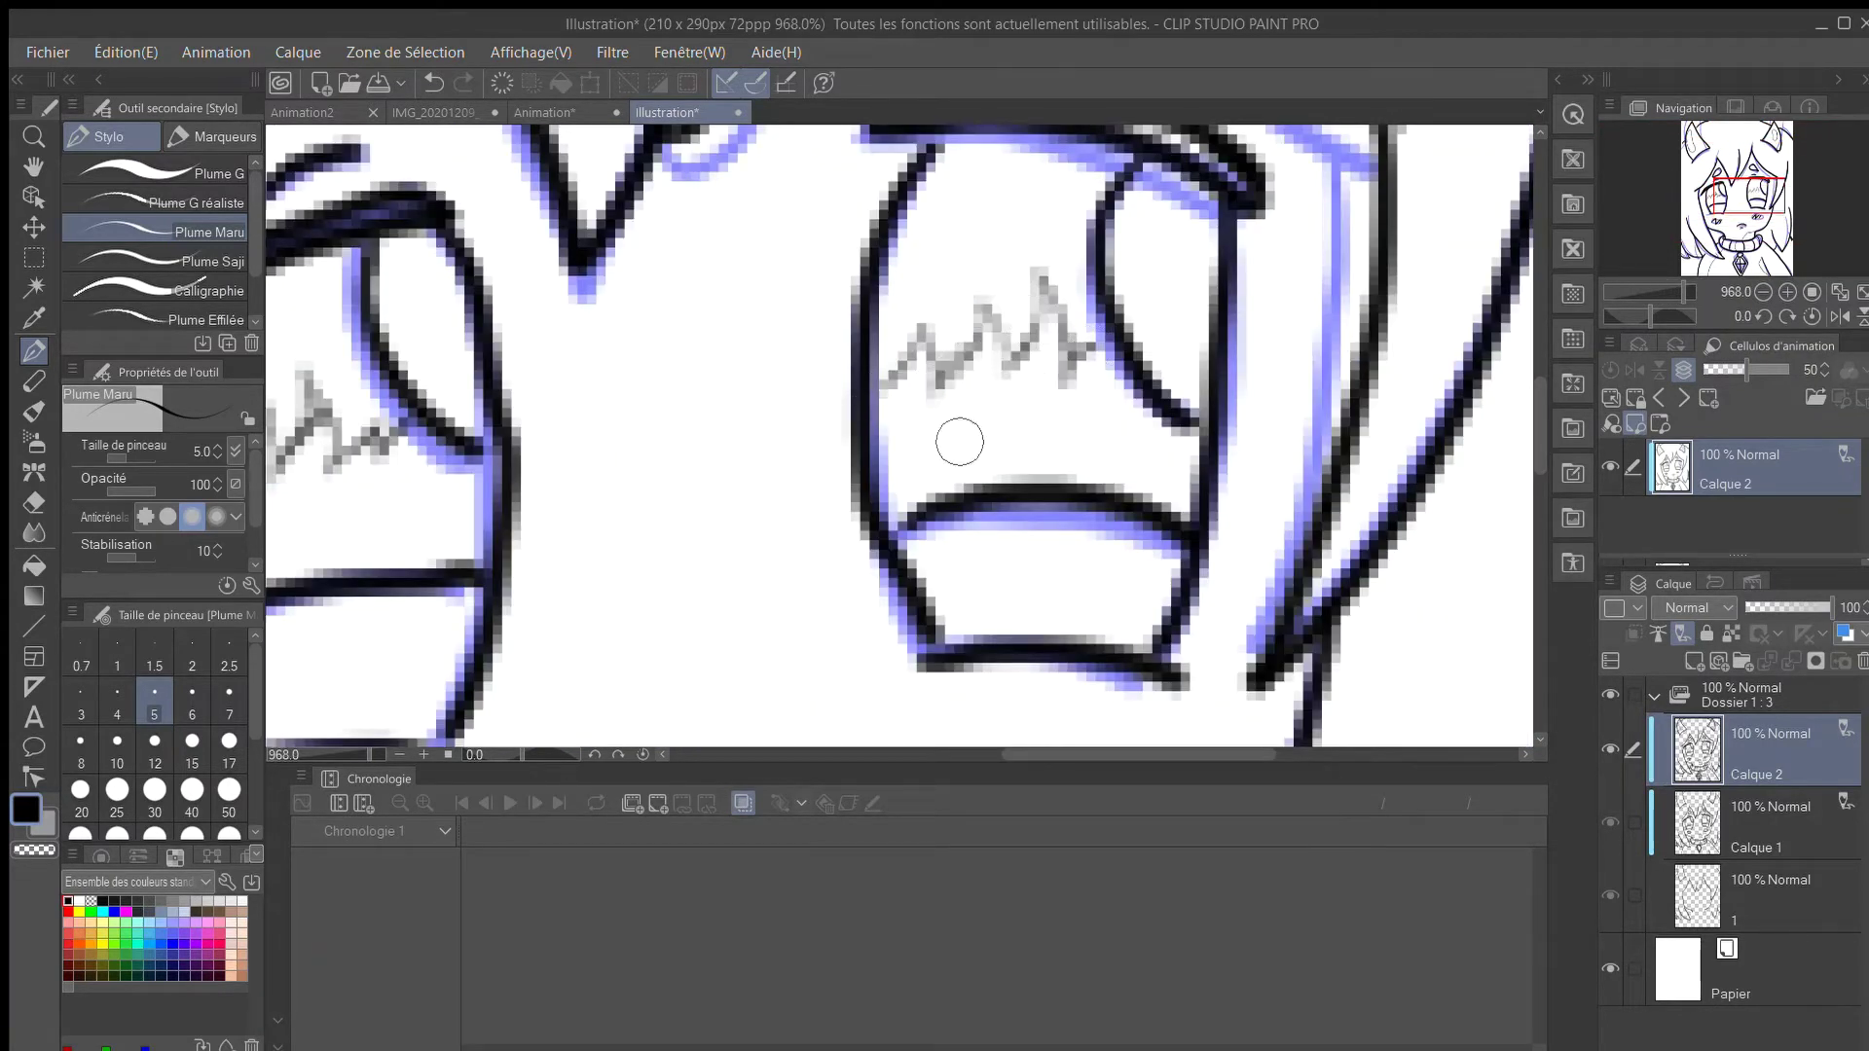
Add small curled hooks hanging below the zigzag lines in both irises.
mouse_move(960, 434)
mouse_down()
mouse_move(1013, 369)
mouse_move(1018, 417)
mouse_move(1095, 427)
mouse_up()
scroll(505, 526, down, 7)
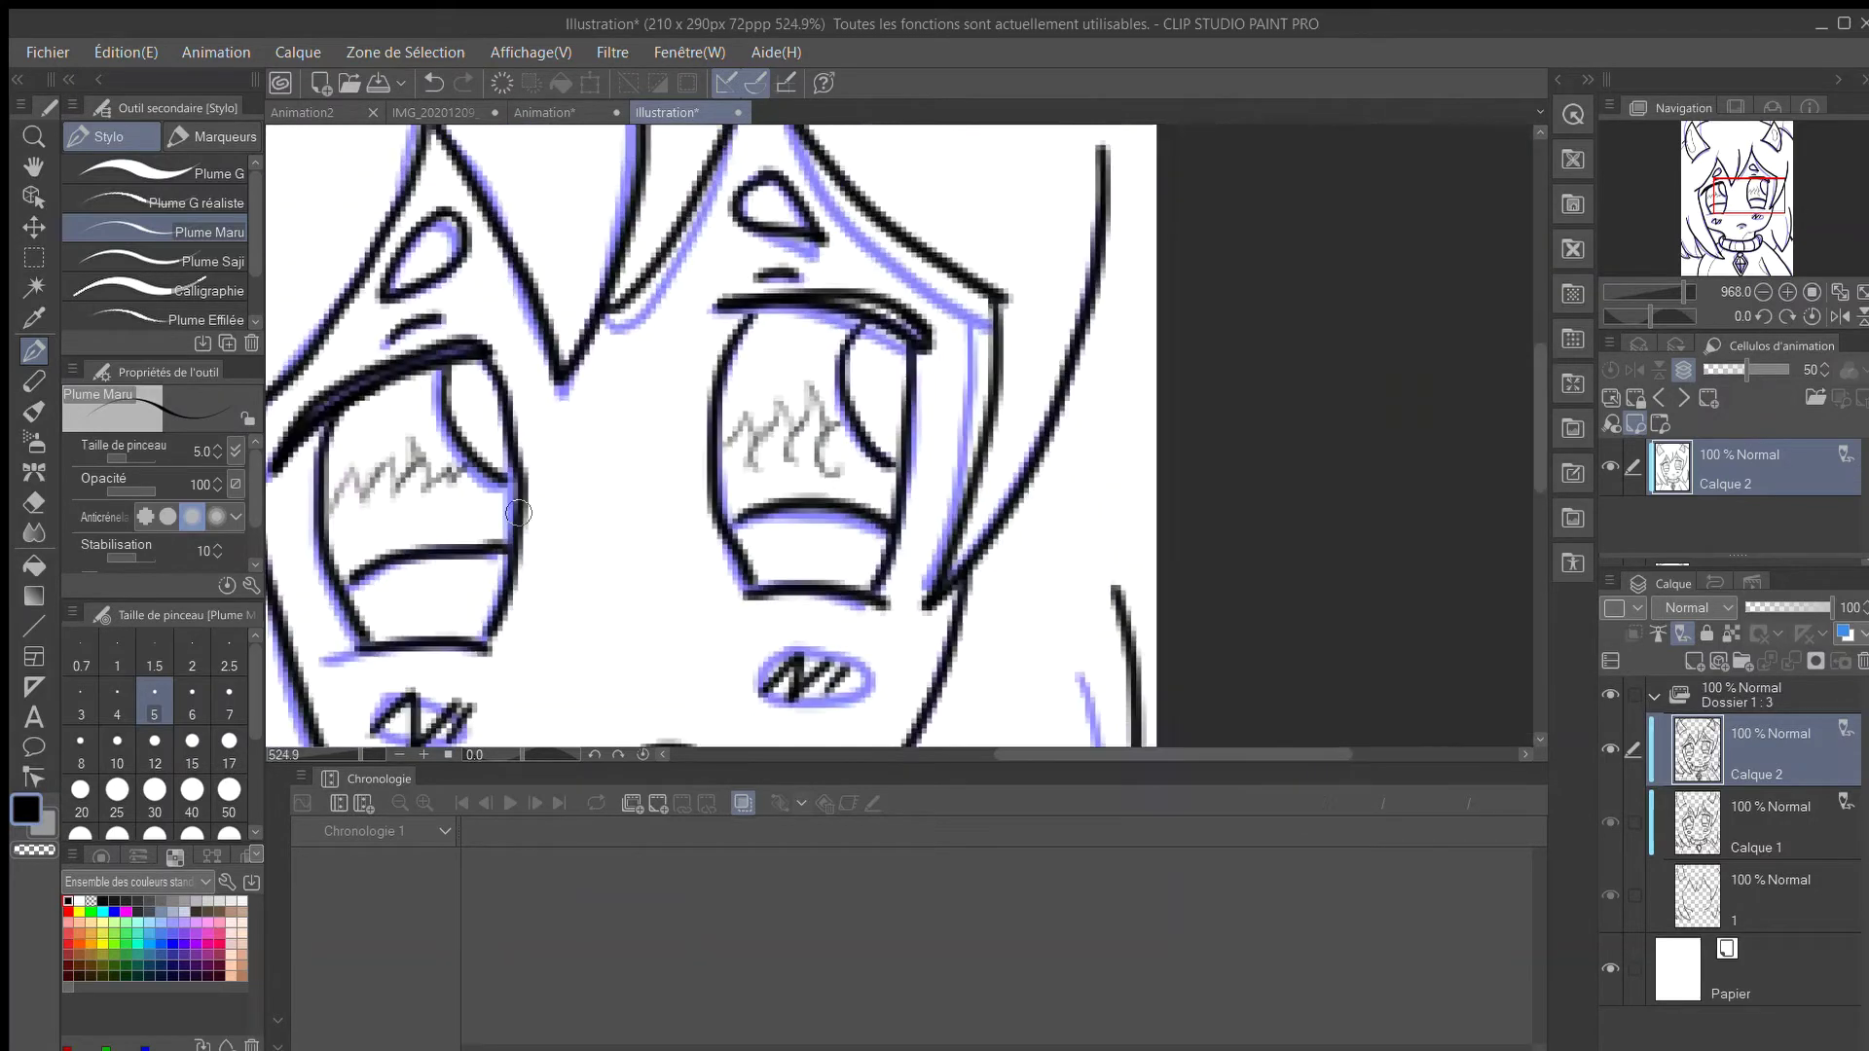
scroll(438, 514, up, 8)
drag(428, 452, 464, 490)
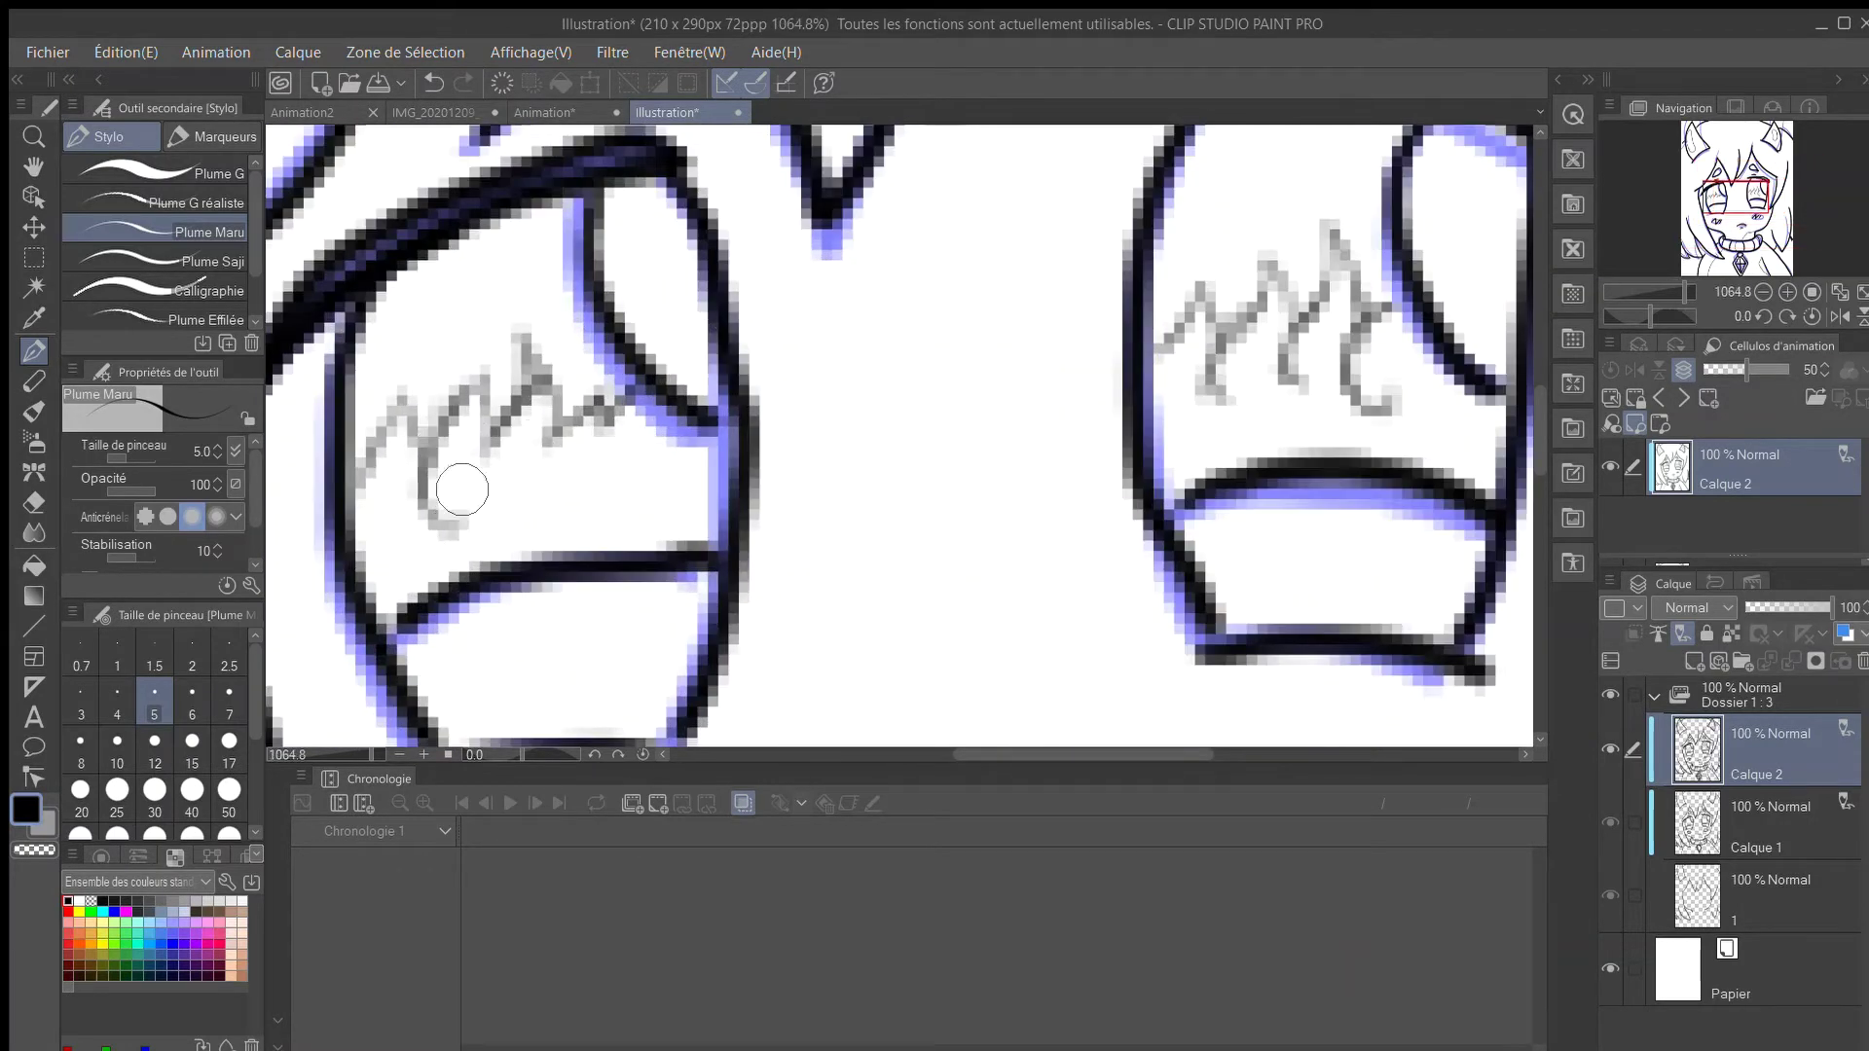
drag(552, 436, 588, 480)
scroll(499, 481, down, 8)
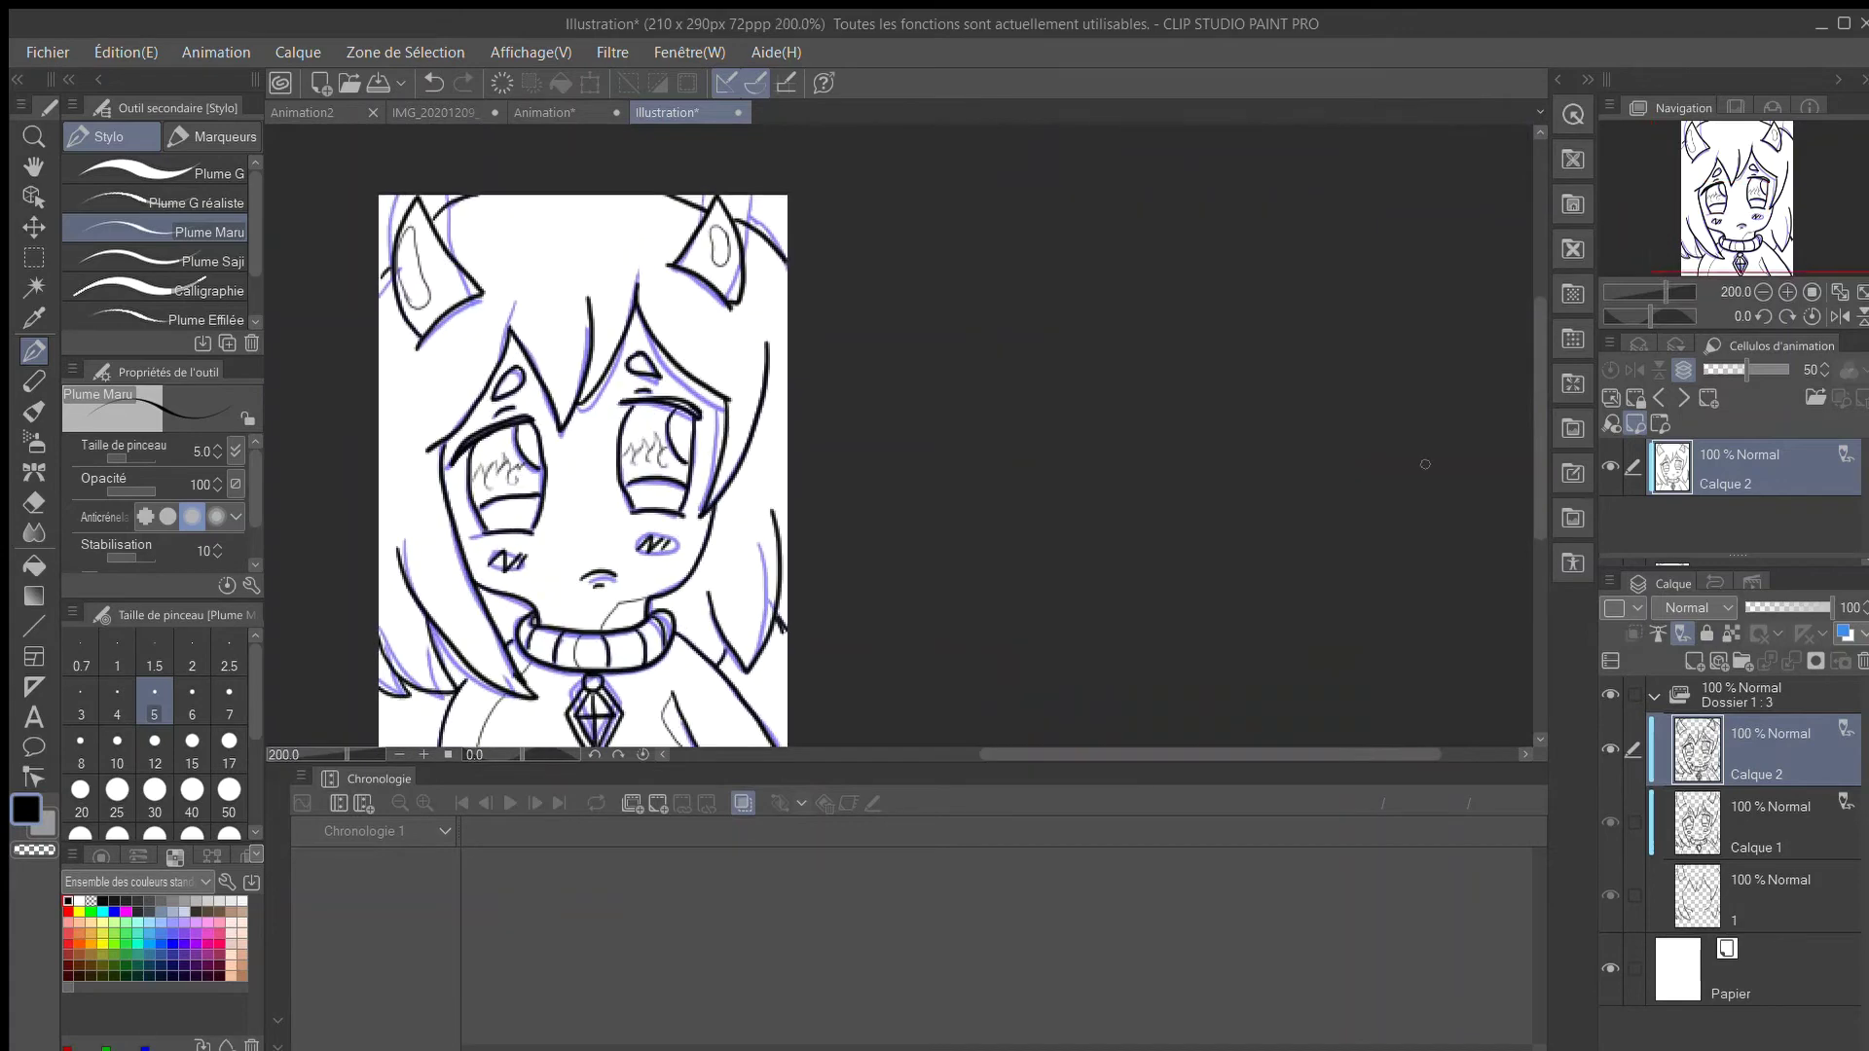
Scribble a soft grey hatched shading patch on the right shoulder, just inside its outer line.
drag(1212, 755, 1040, 754)
drag(1540, 418, 1540, 506)
scroll(1018, 477, up, 8)
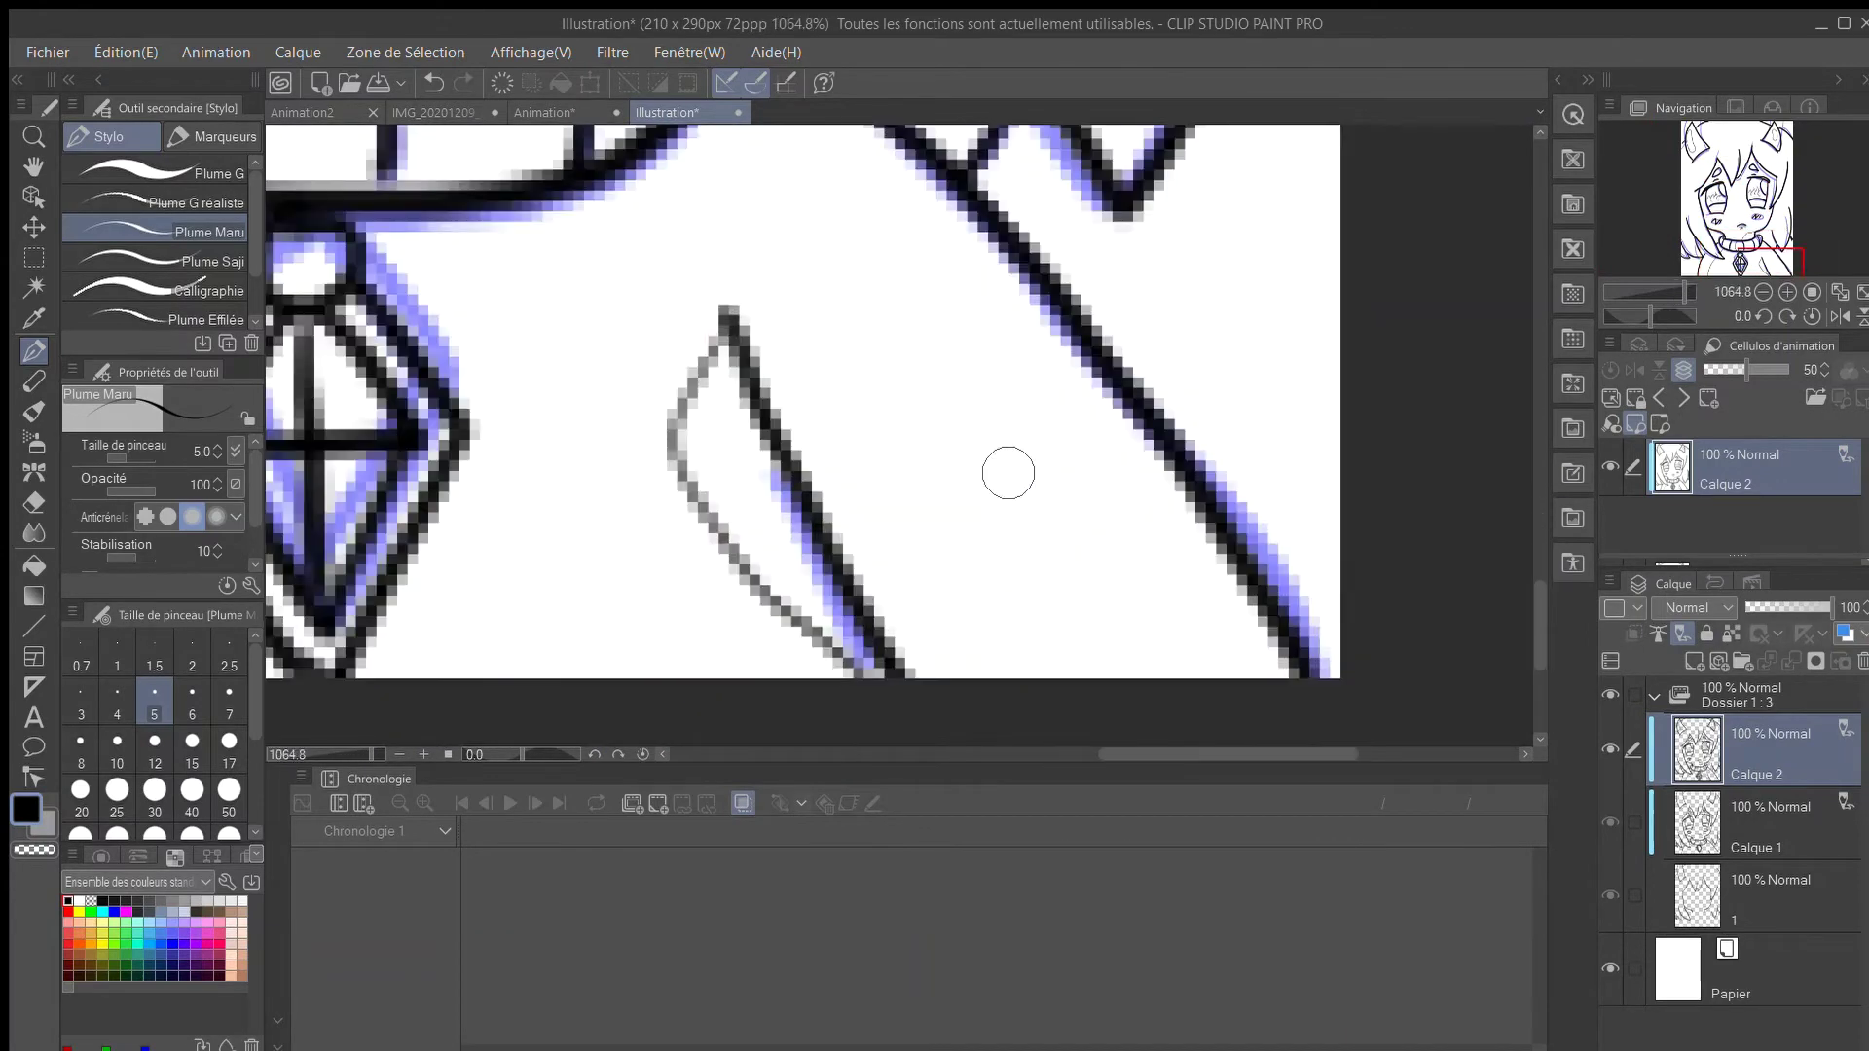
mouse_move(935, 258)
mouse_down()
mouse_move(1049, 443)
mouse_move(932, 297)
mouse_move(1020, 386)
mouse_move(990, 306)
mouse_move(1074, 449)
mouse_move(985, 406)
mouse_move(919, 325)
mouse_move(974, 312)
mouse_up()
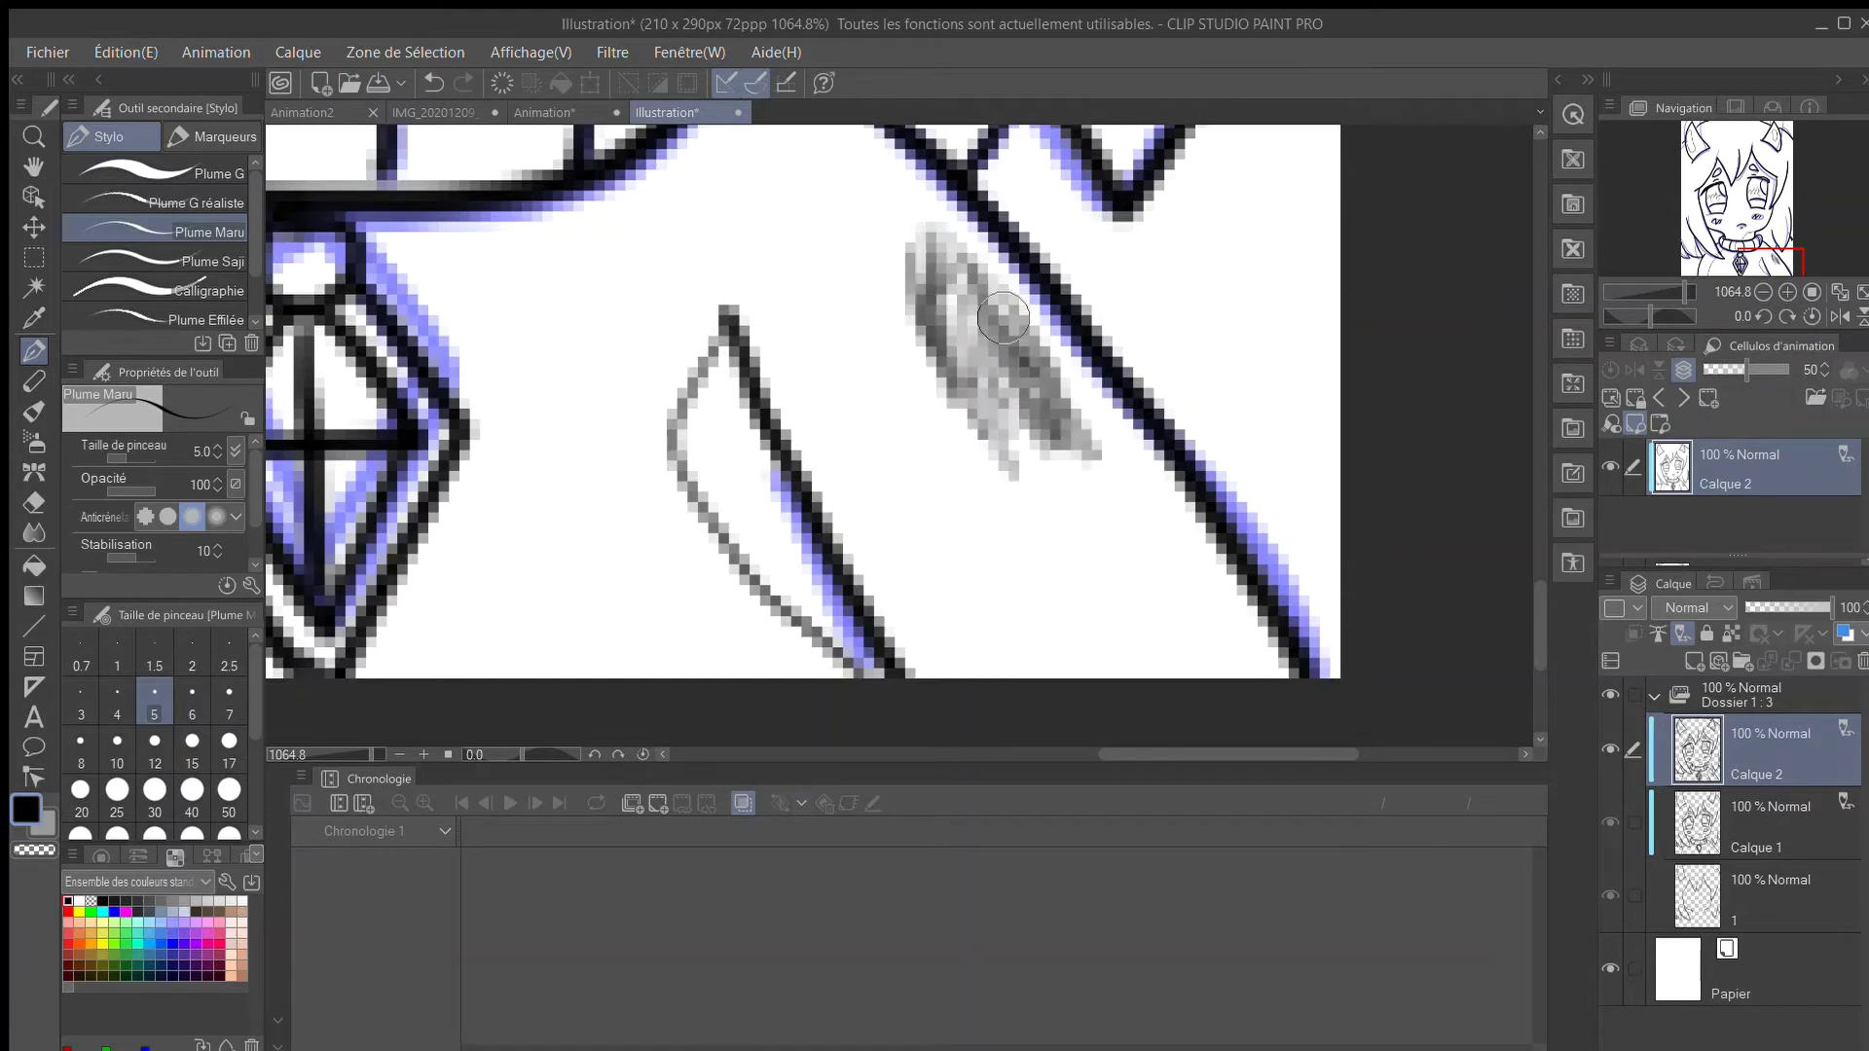
scroll(968, 448, down, 6)
Draw a thin curved shading line across the hair, running from the left edge past both horns to the right edge.
scroll(811, 275, up, 5)
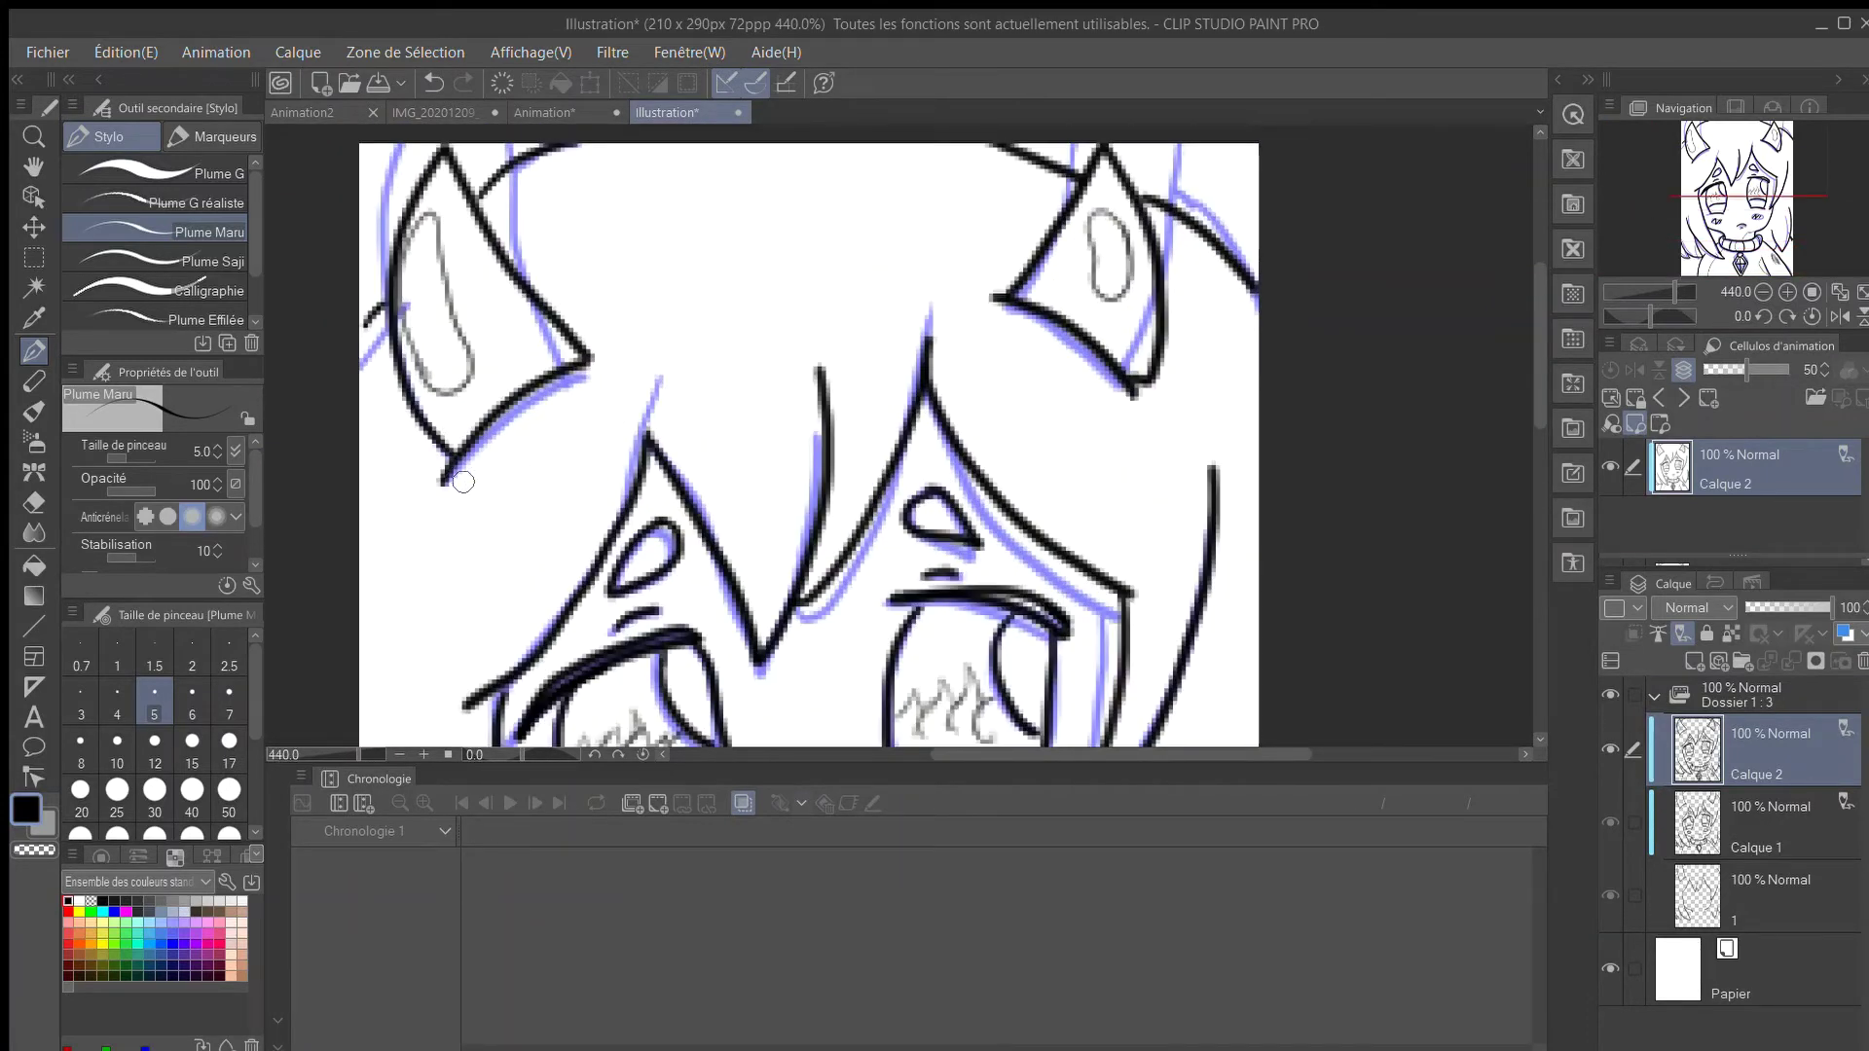
scroll(454, 481, down, 4)
drag(1114, 431, 1534, 466)
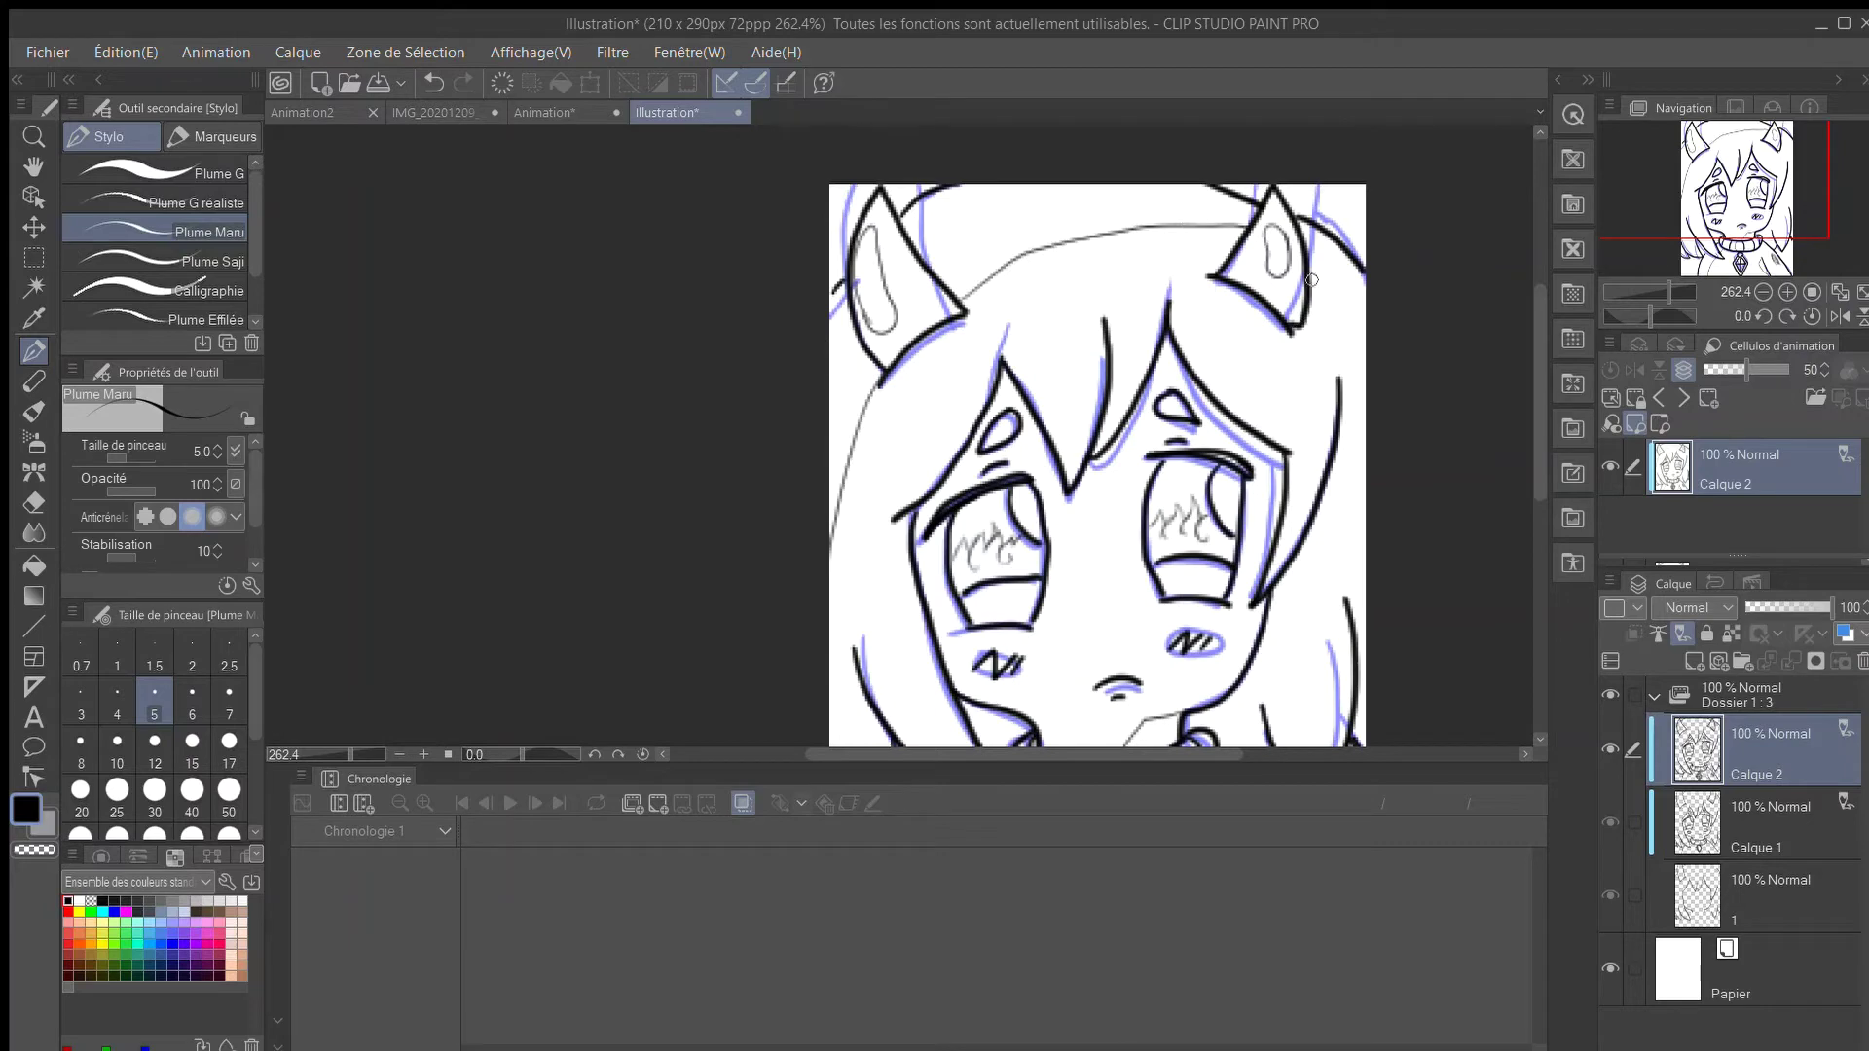
scroll(1322, 282, up, 5)
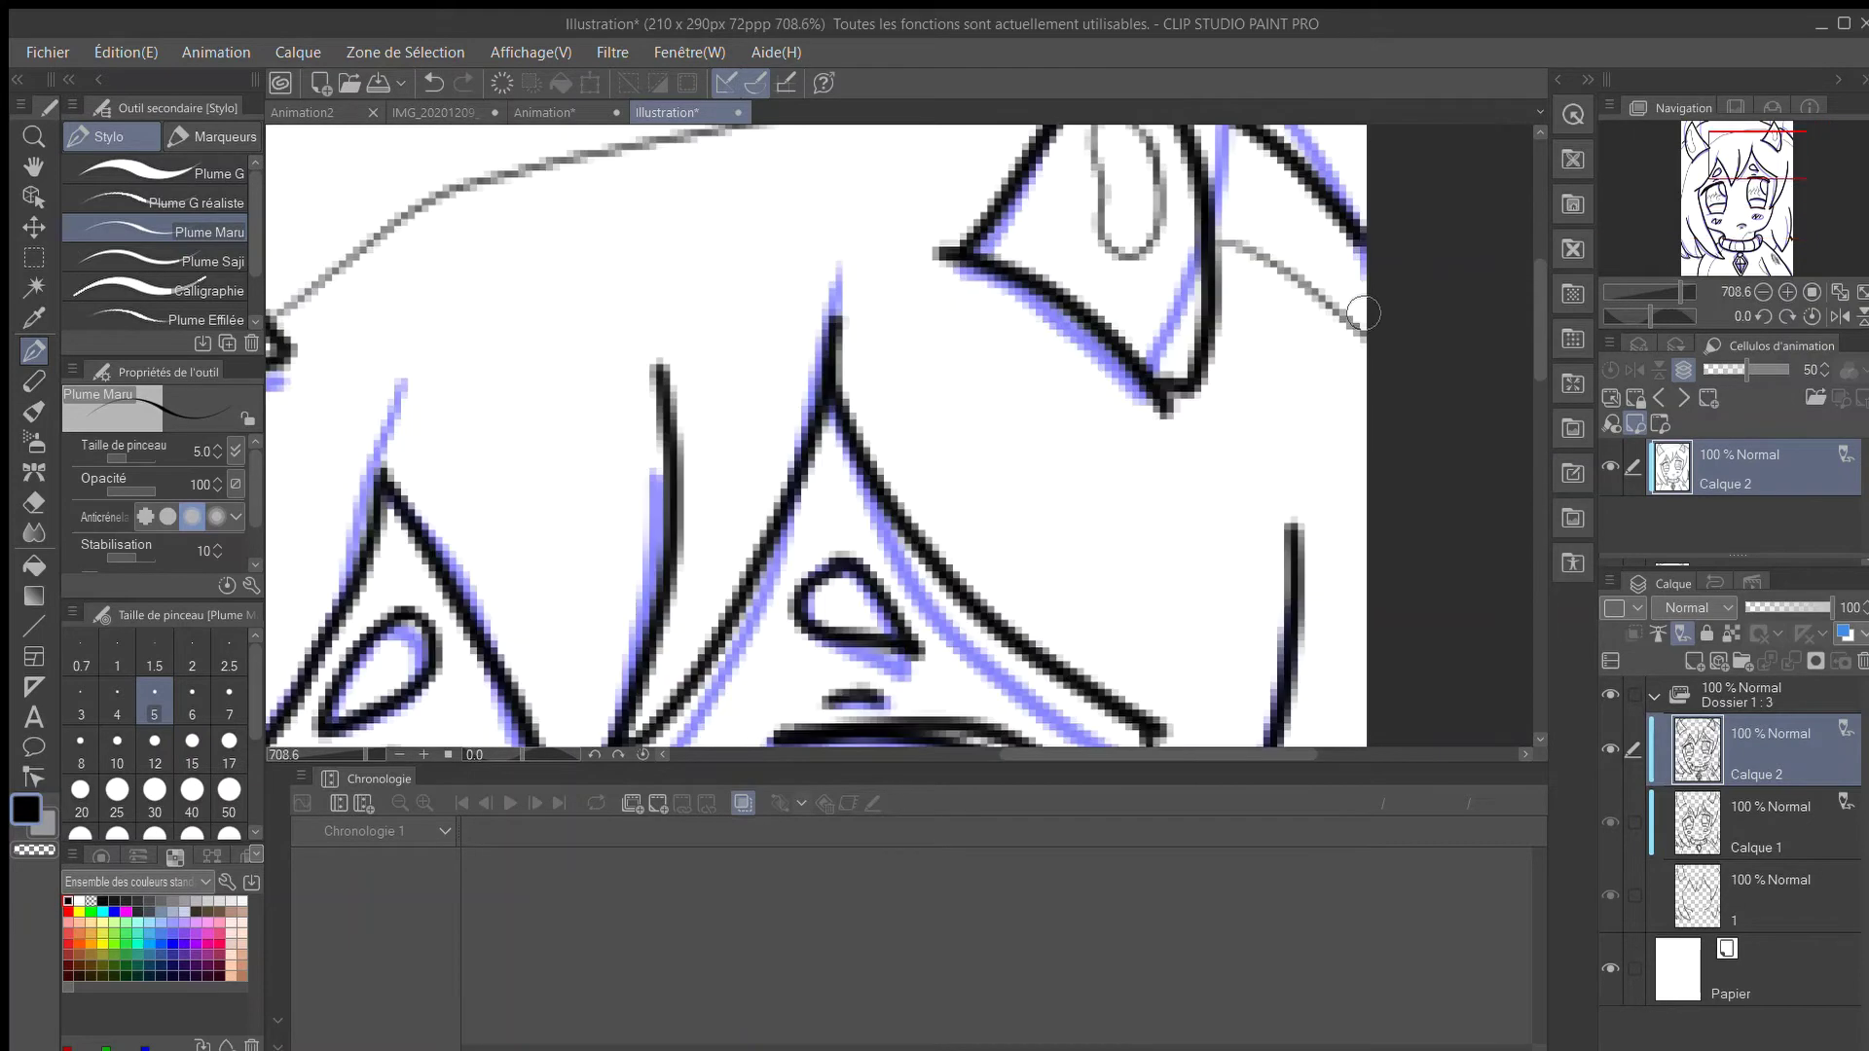
drag(1360, 236, 1359, 321)
scroll(1360, 227, down, 7)
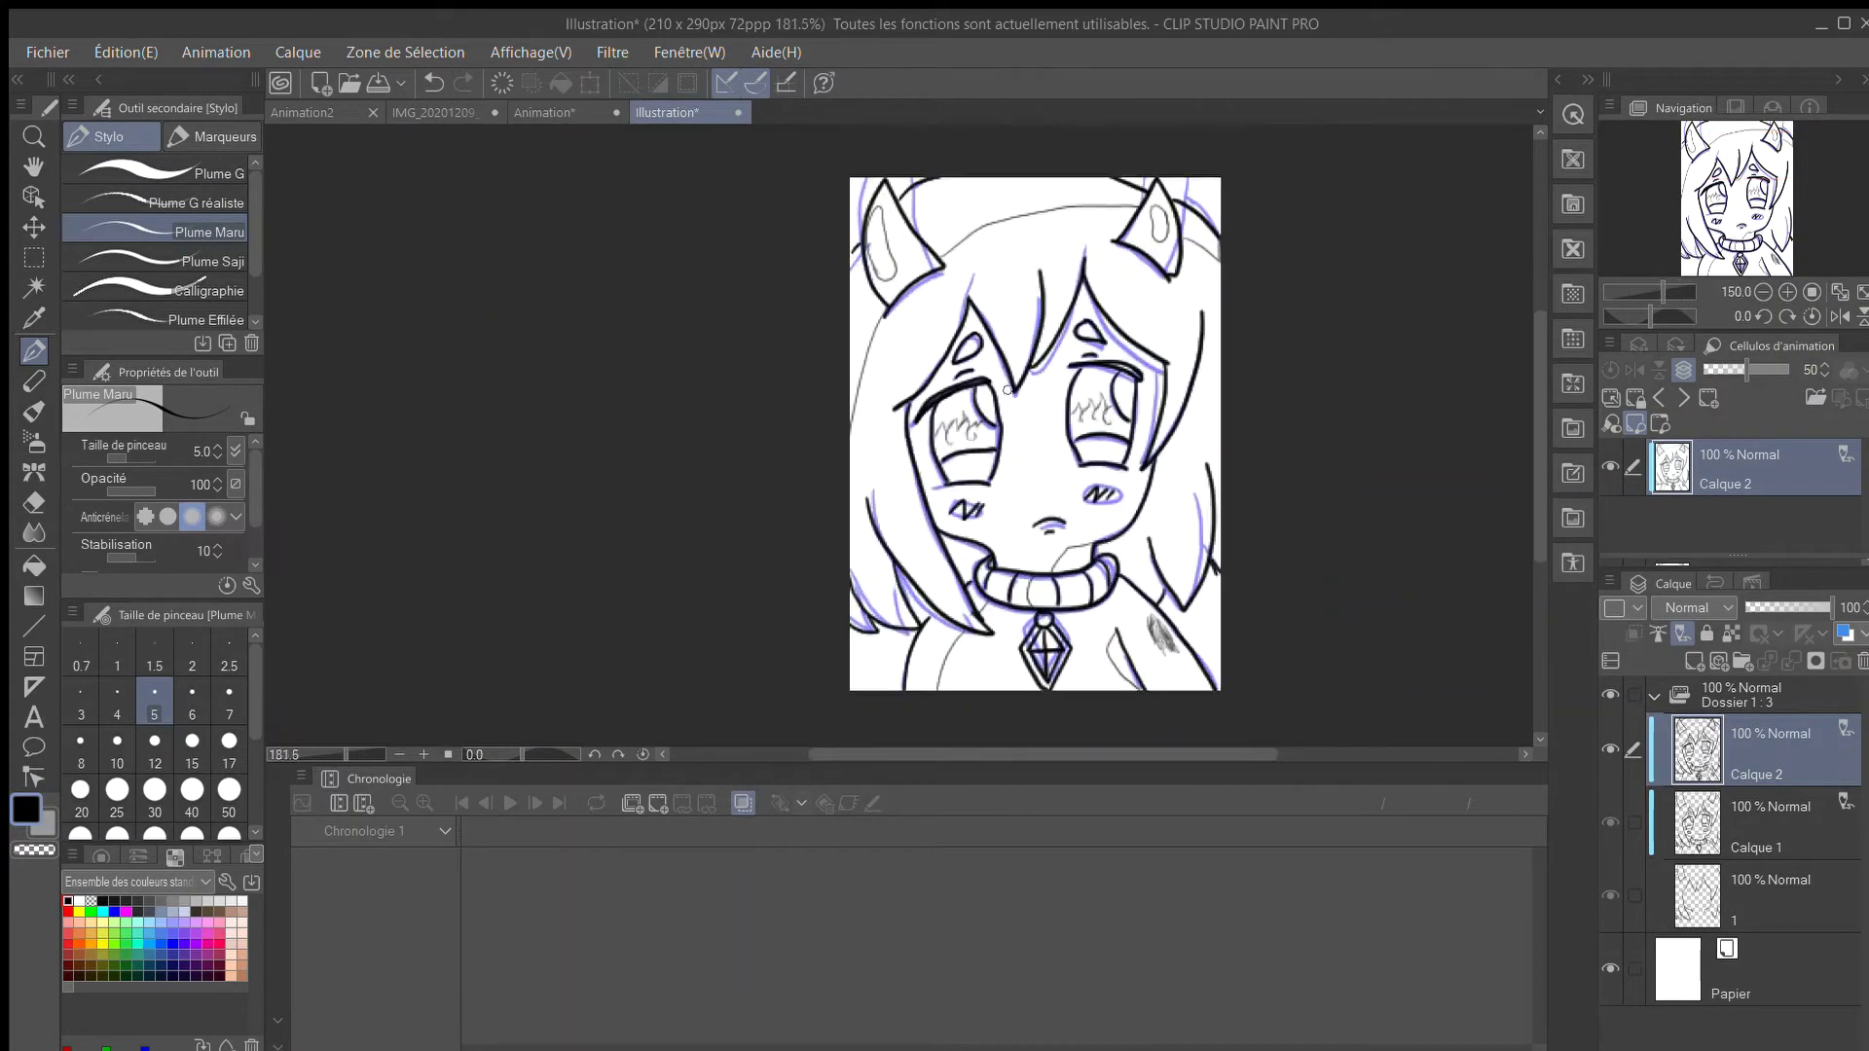
Add short thin detail strokes inside the facets of the collar's diamond pendant.
scroll(1056, 660, up, 11)
drag(1537, 605, 1532, 617)
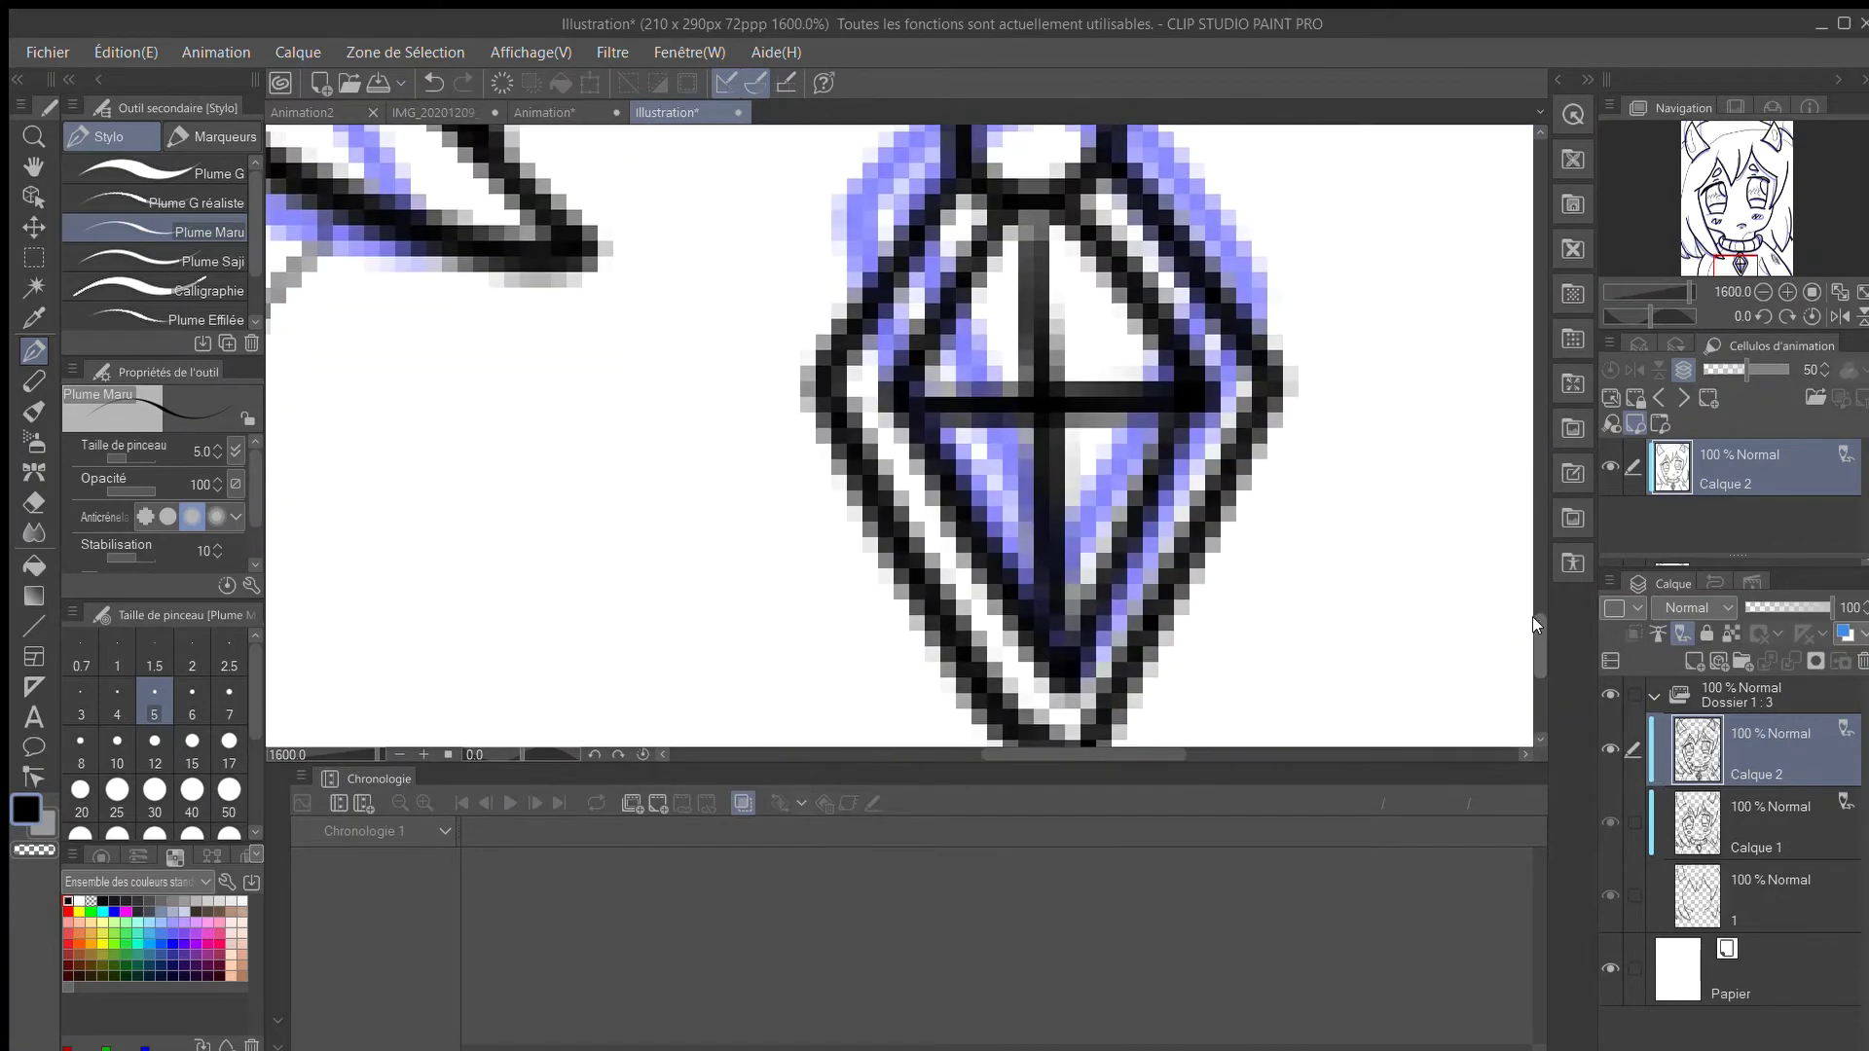
drag(1054, 326, 1071, 359)
mouse_move(1077, 443)
mouse_down()
mouse_move(1084, 466)
mouse_move(1012, 502)
mouse_up()
drag(1001, 302, 1012, 326)
scroll(1014, 311, down, 6)
Draw small rounded teardrop outlines at the lower outer corners of both eyes.
drag(1538, 541, 1472, 344)
scroll(1003, 438, down, 2)
scroll(985, 659, up, 5)
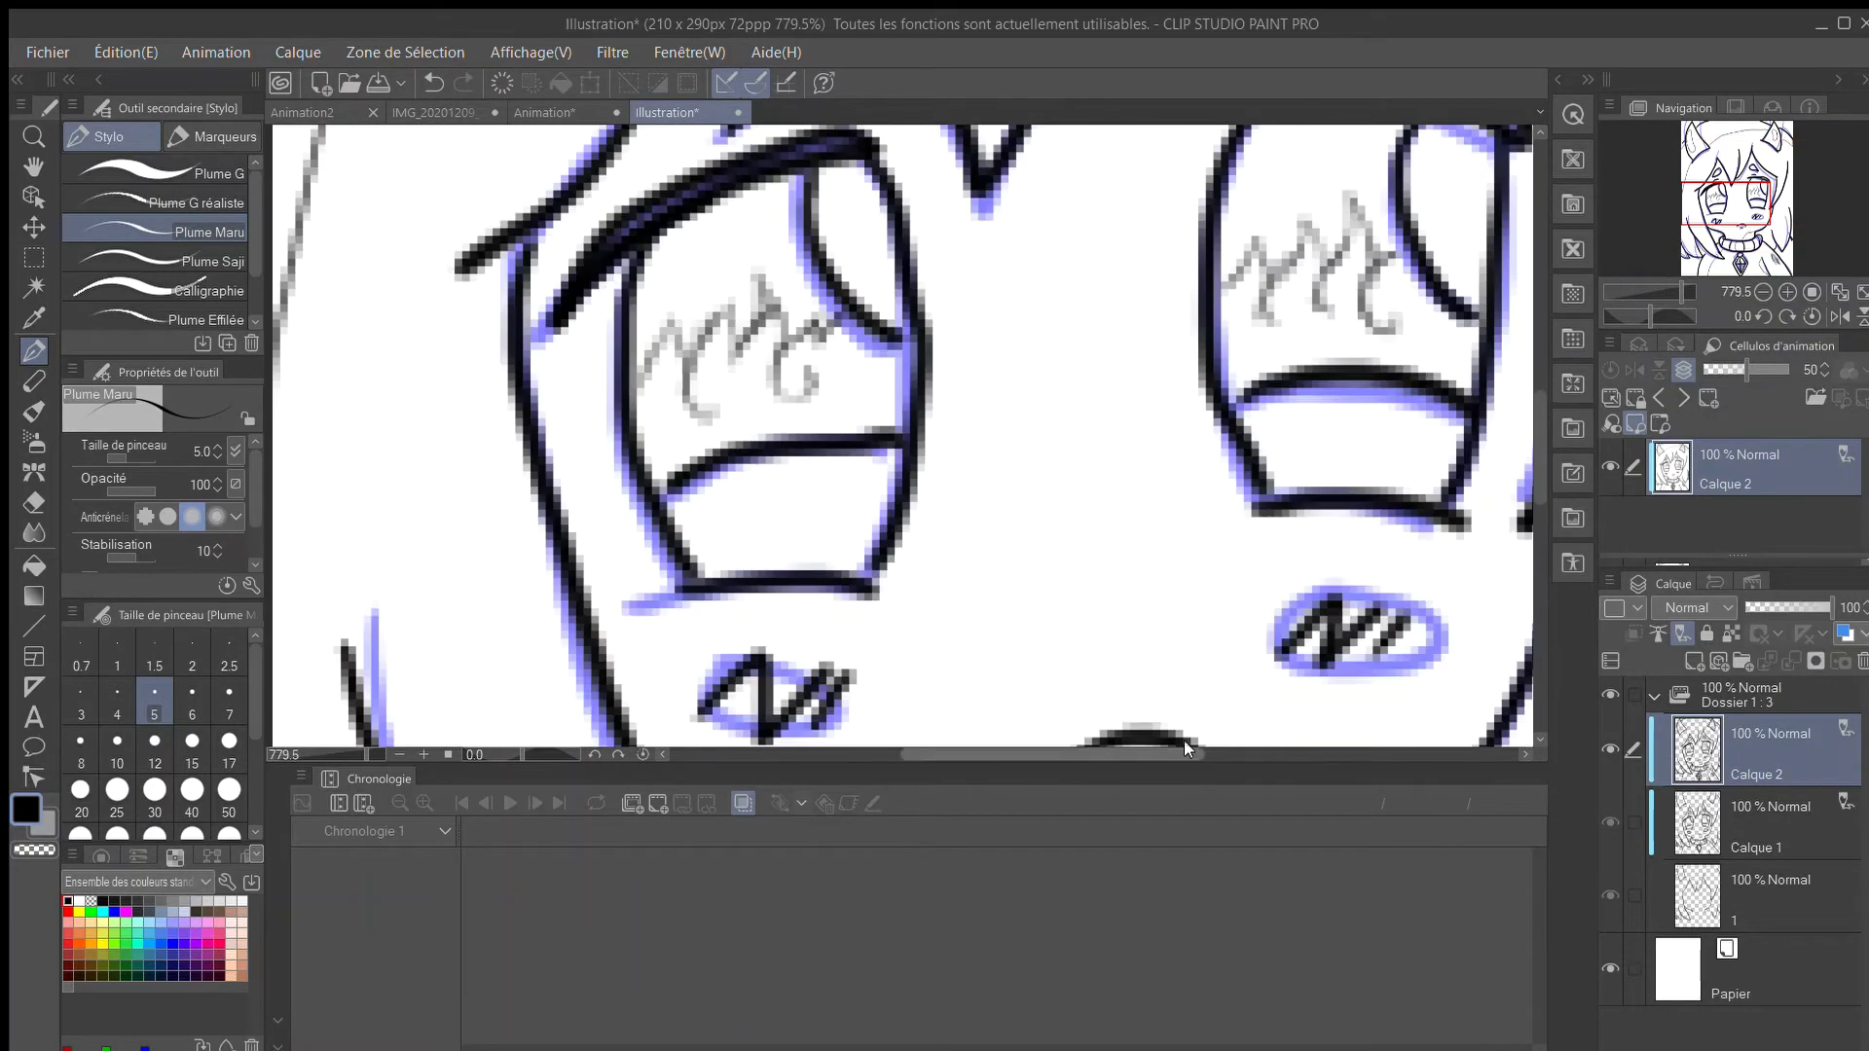
mouse_move(837, 507)
mouse_down()
mouse_move(939, 434)
mouse_move(875, 570)
mouse_up()
drag(962, 424, 837, 533)
scroll(830, 521, down, 5)
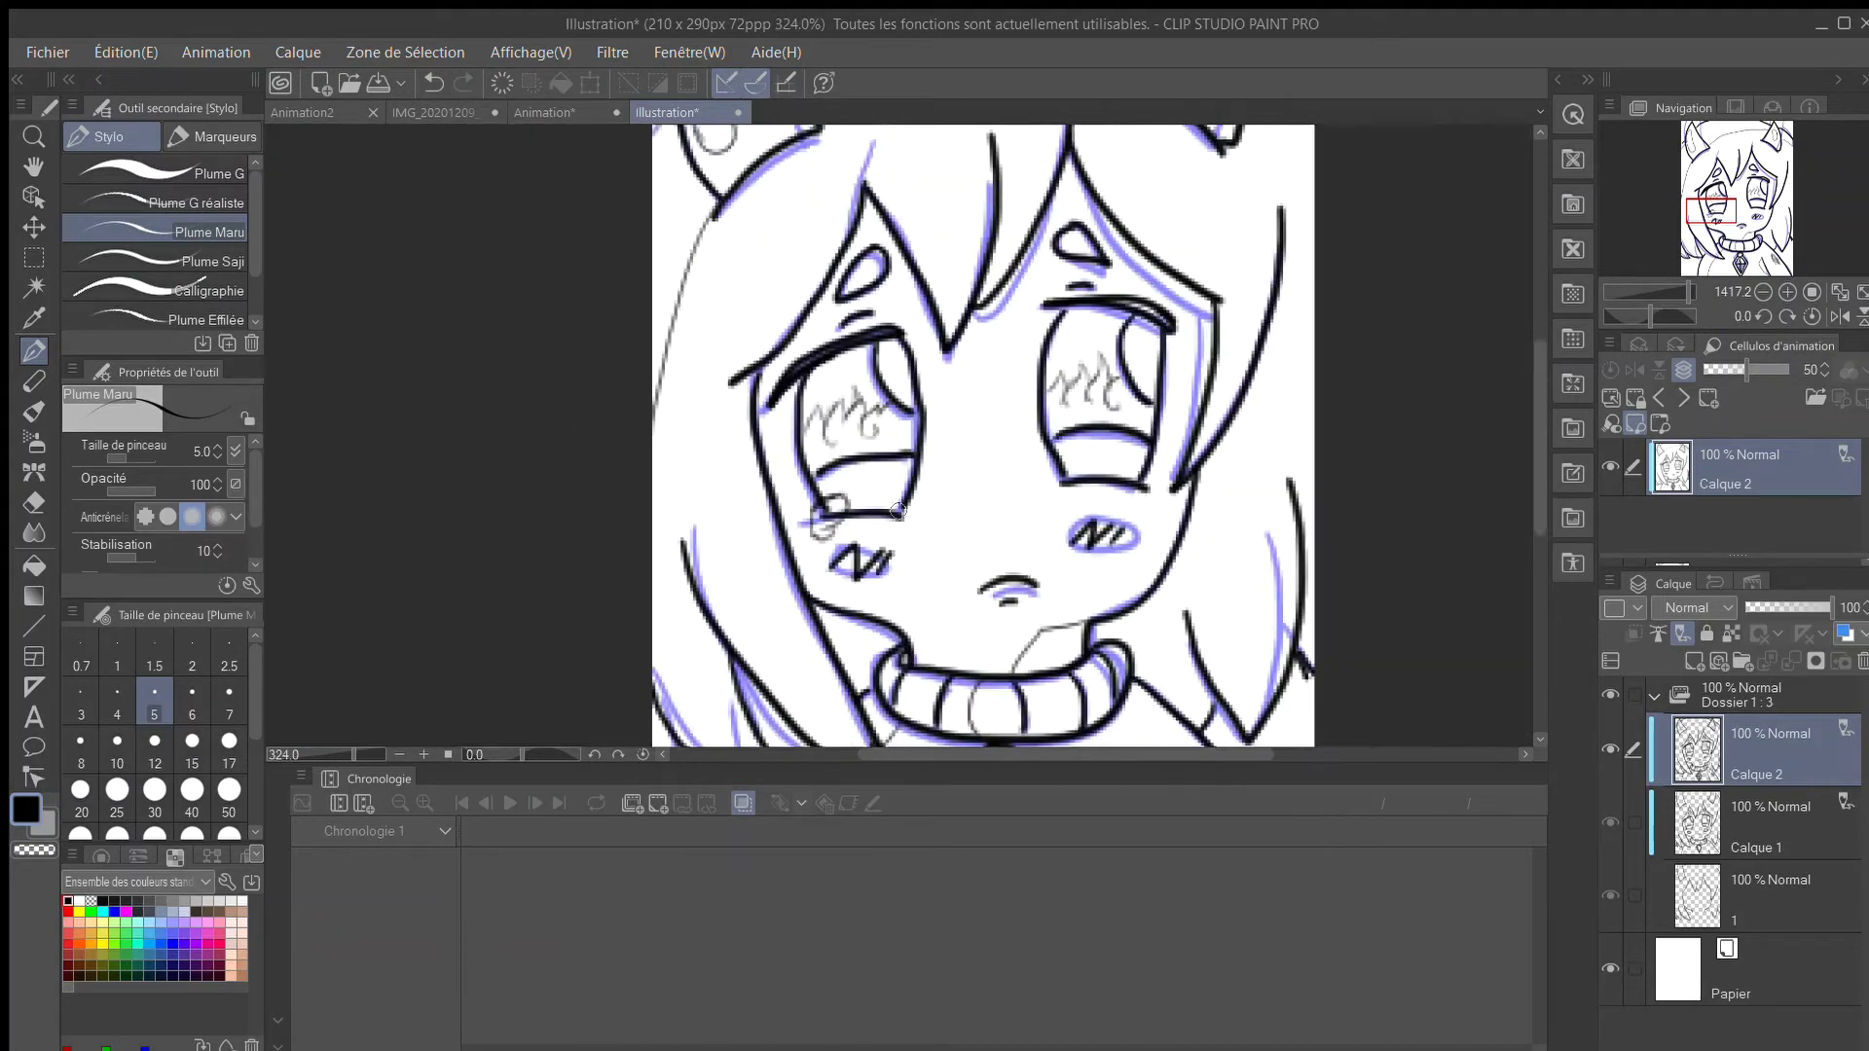
scroll(1163, 534, up, 4)
mouse_move(946, 365)
mouse_down()
mouse_move(1010, 315)
mouse_move(1055, 321)
mouse_move(1109, 361)
mouse_move(1102, 407)
mouse_move(1038, 414)
mouse_move(985, 375)
mouse_move(1011, 315)
mouse_up()
scroll(1012, 314, down, 5)
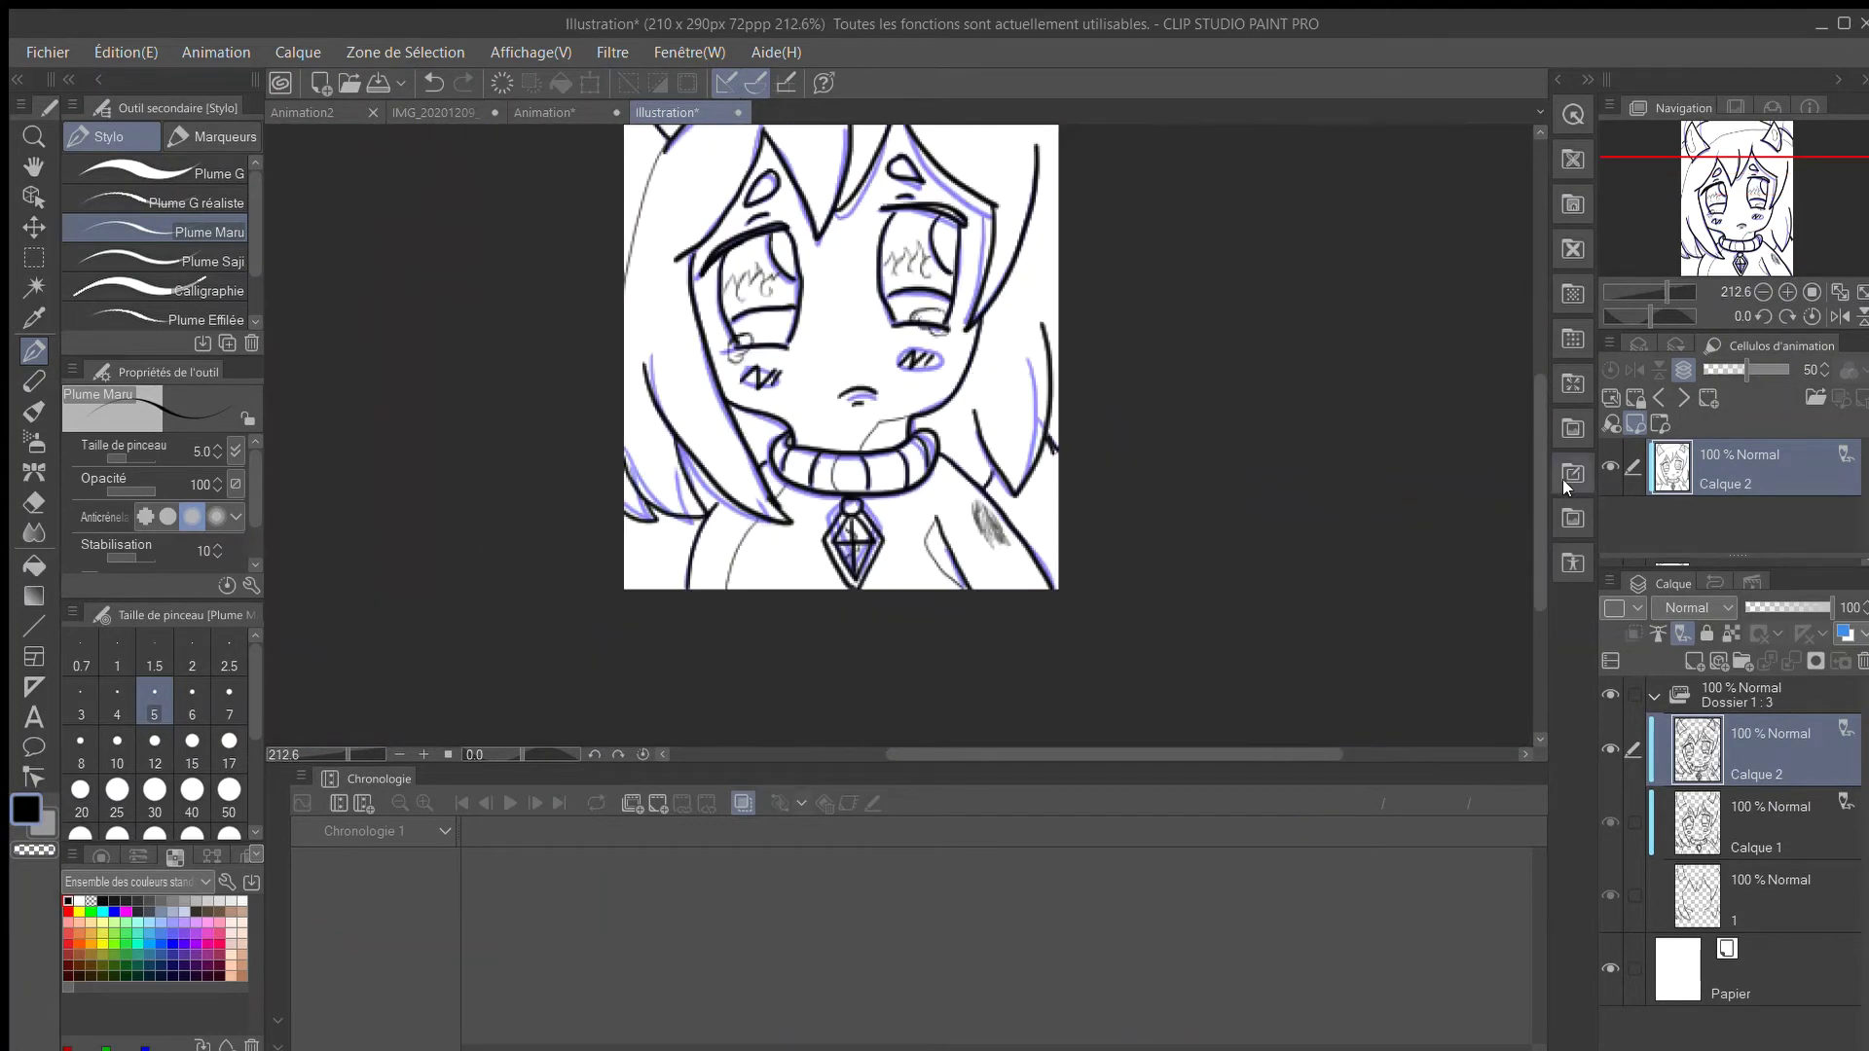
Fill the lower iris section of both eyes with purple.
drag(1539, 481, 1534, 430)
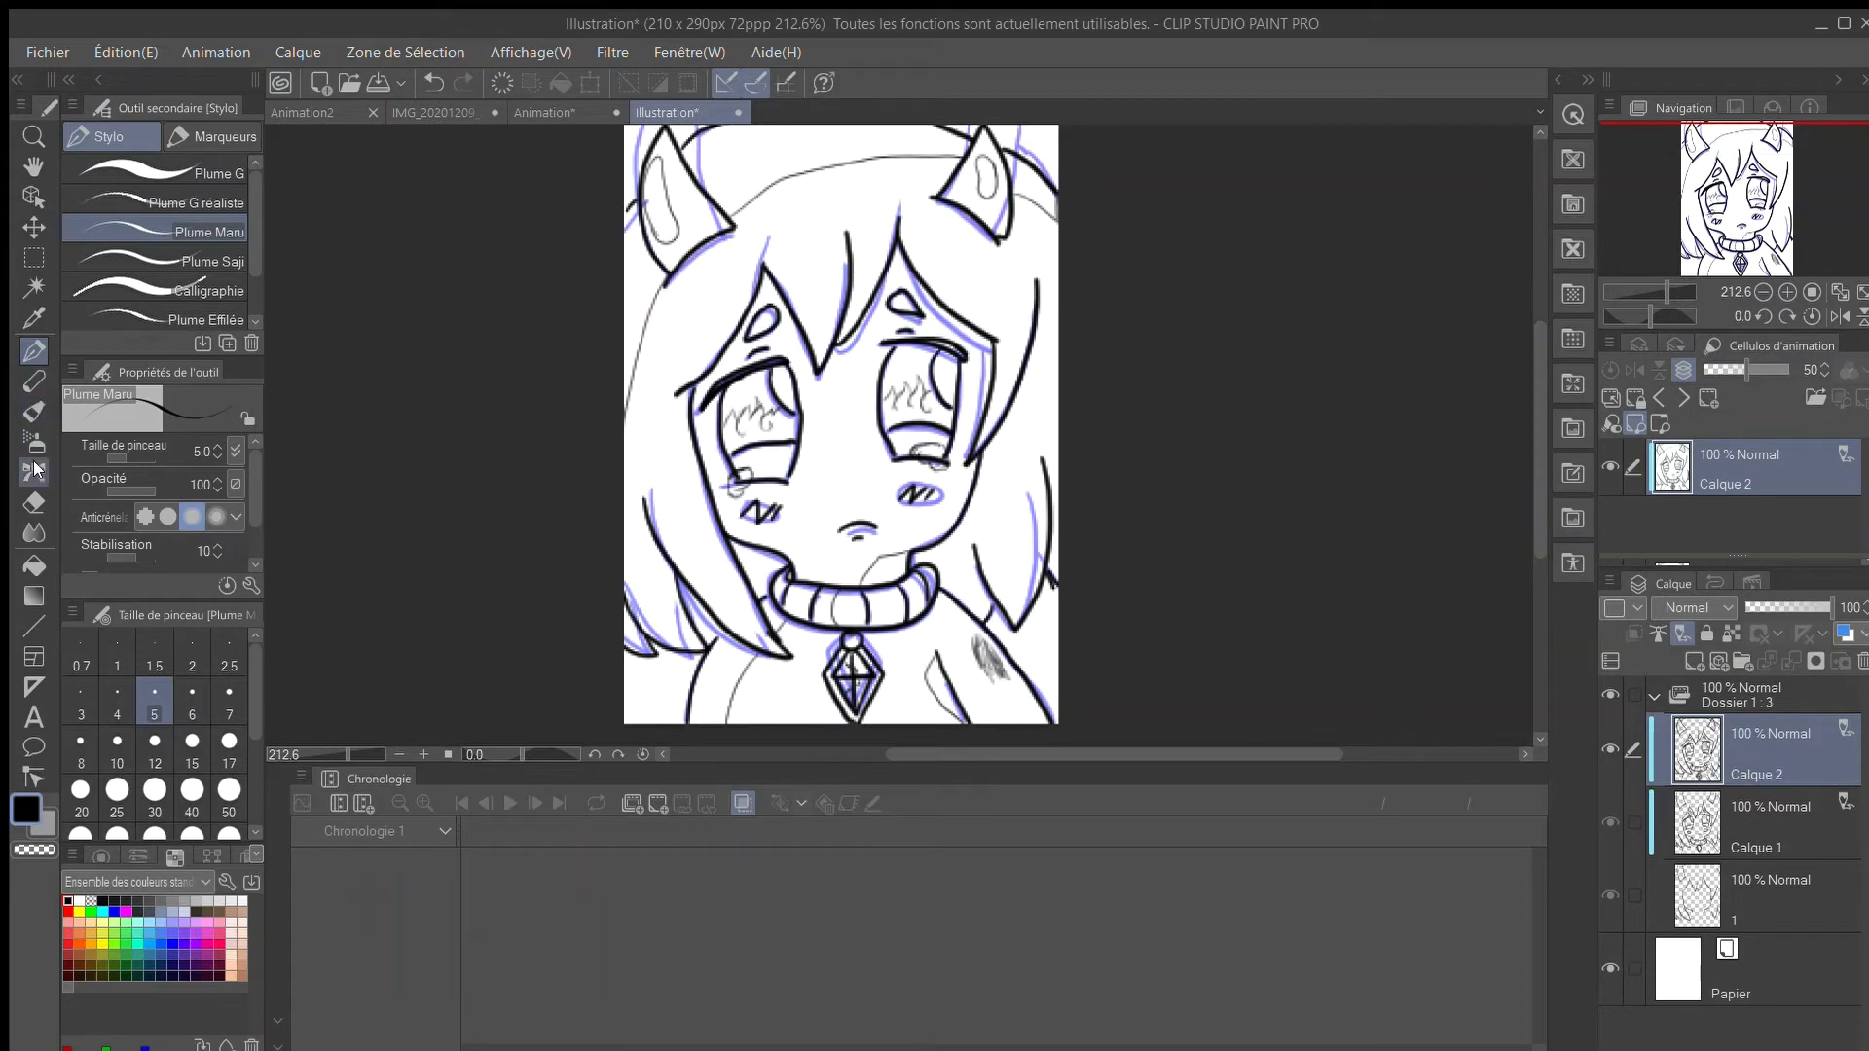
click(34, 565)
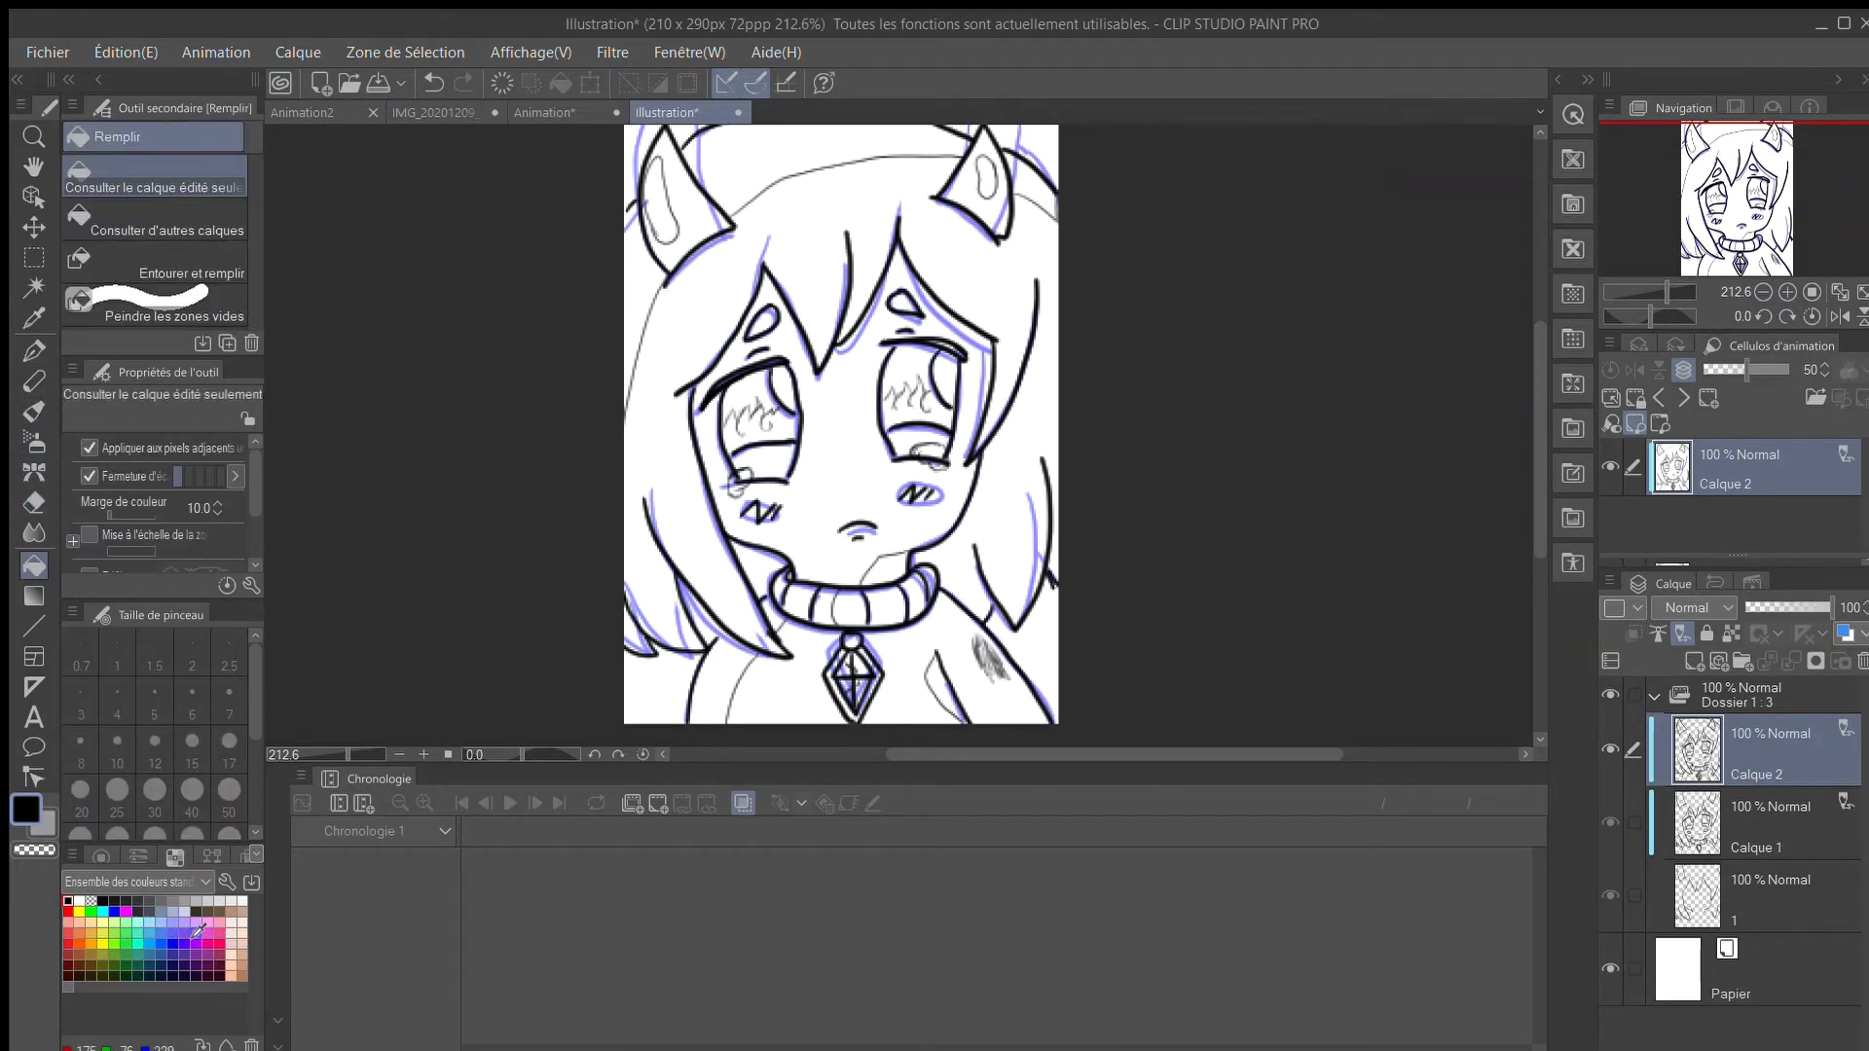
click(196, 932)
scroll(737, 465, up, 3)
click(779, 461)
click(1101, 419)
scroll(701, 428, down, 4)
Fill the lower iris section of both eyes with bright magenta.
scroll(633, 534, up, 4)
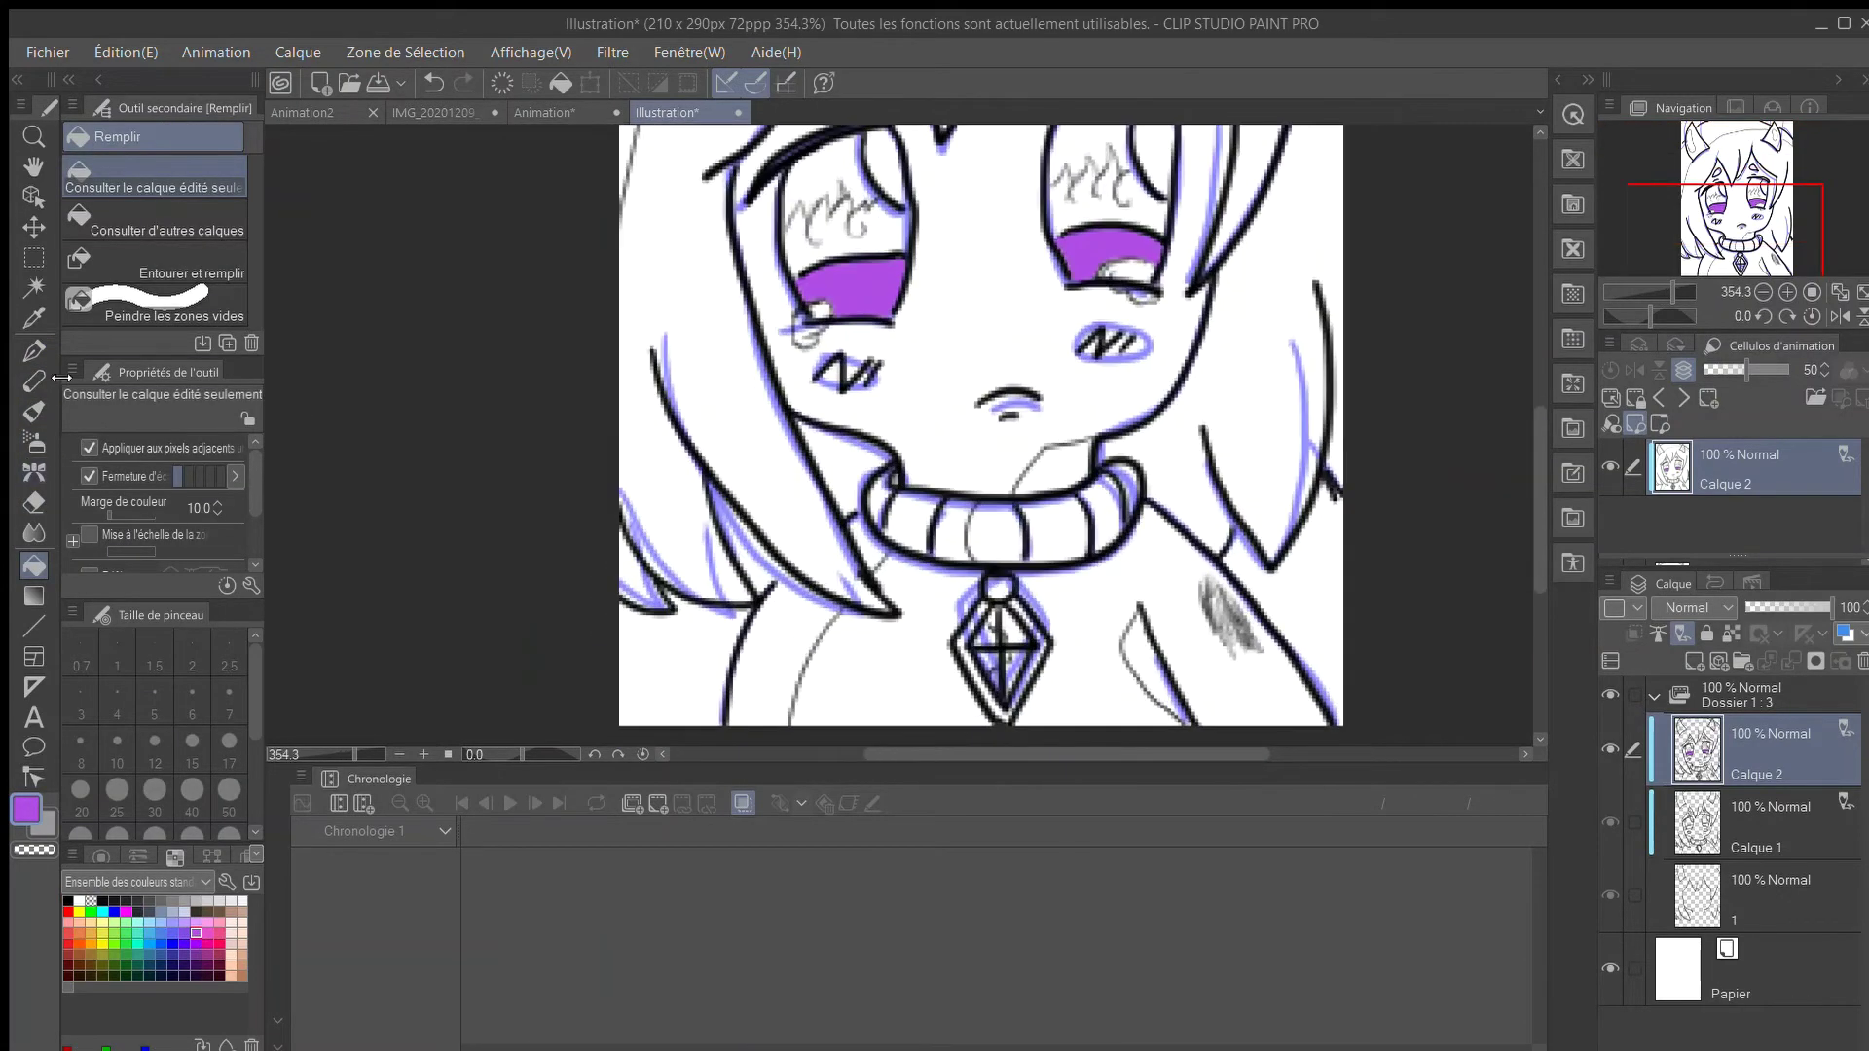
click(126, 911)
click(847, 284)
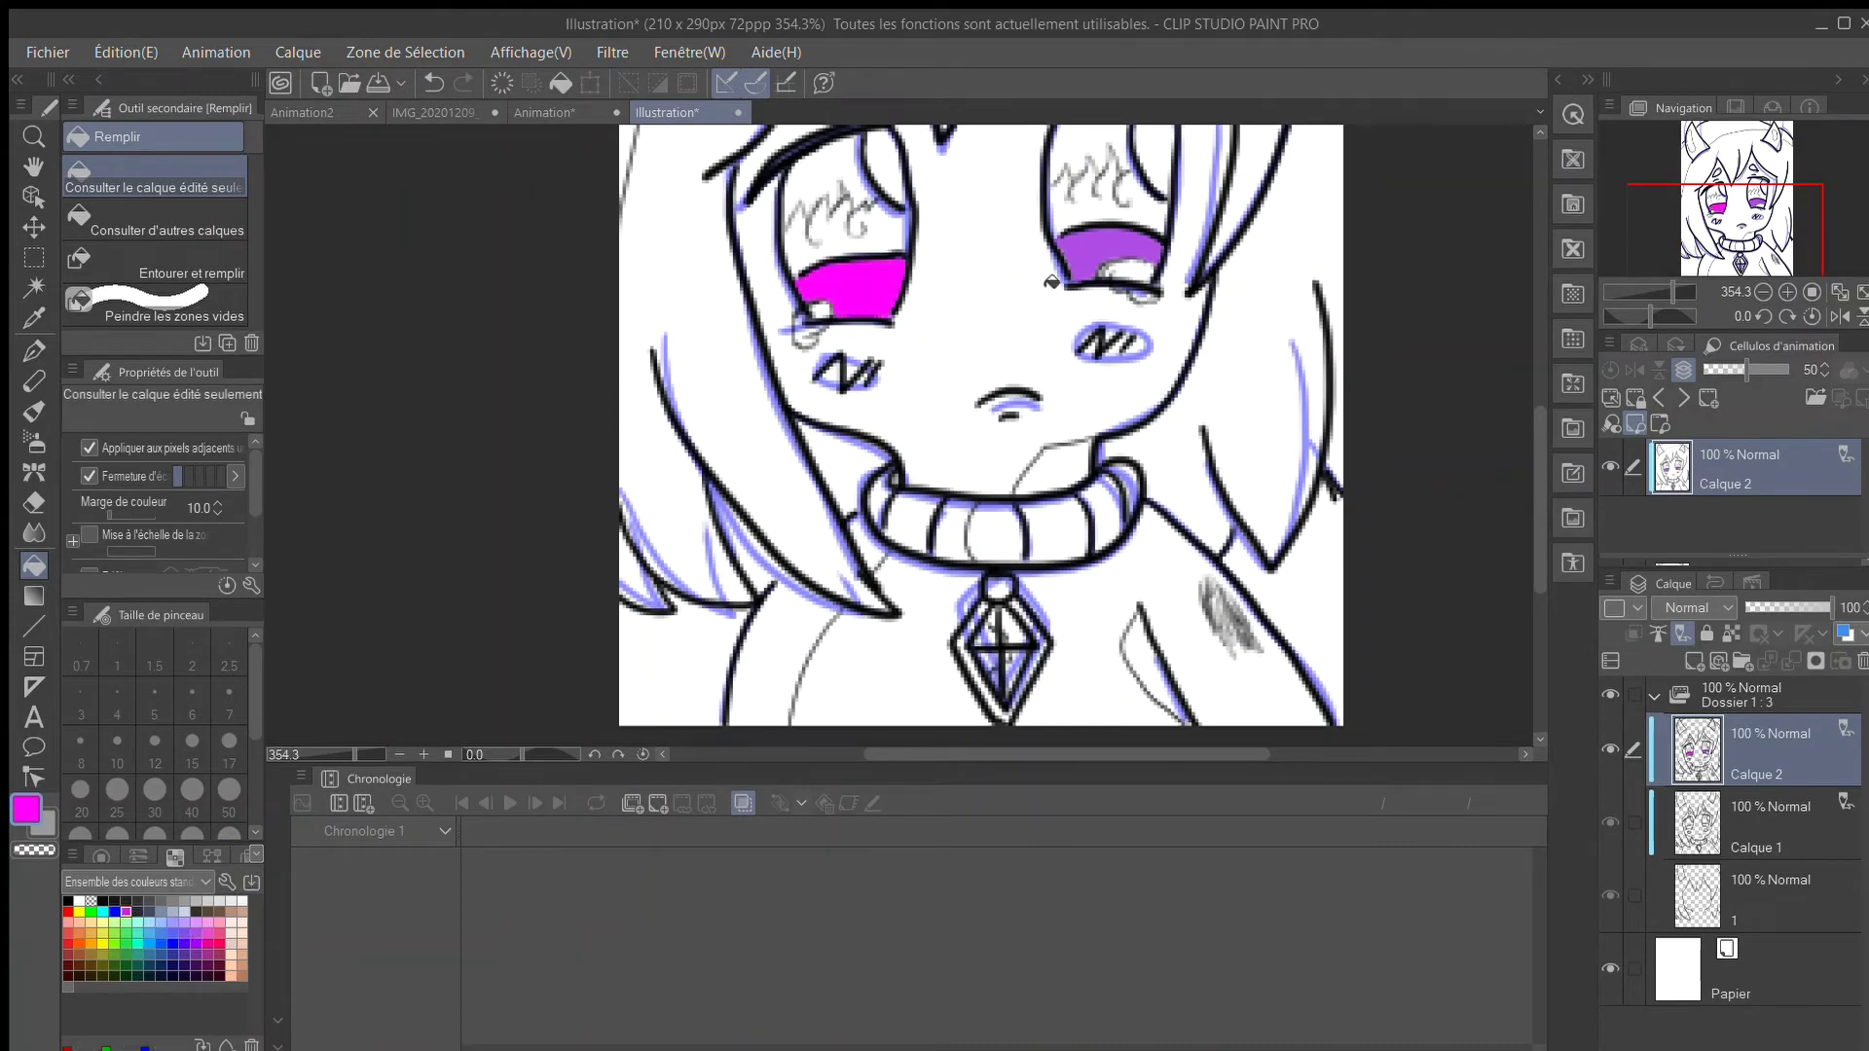
click(1110, 255)
Fill the upper iris area above the zigzag line in both eyes with purple.
click(835, 179)
click(1090, 158)
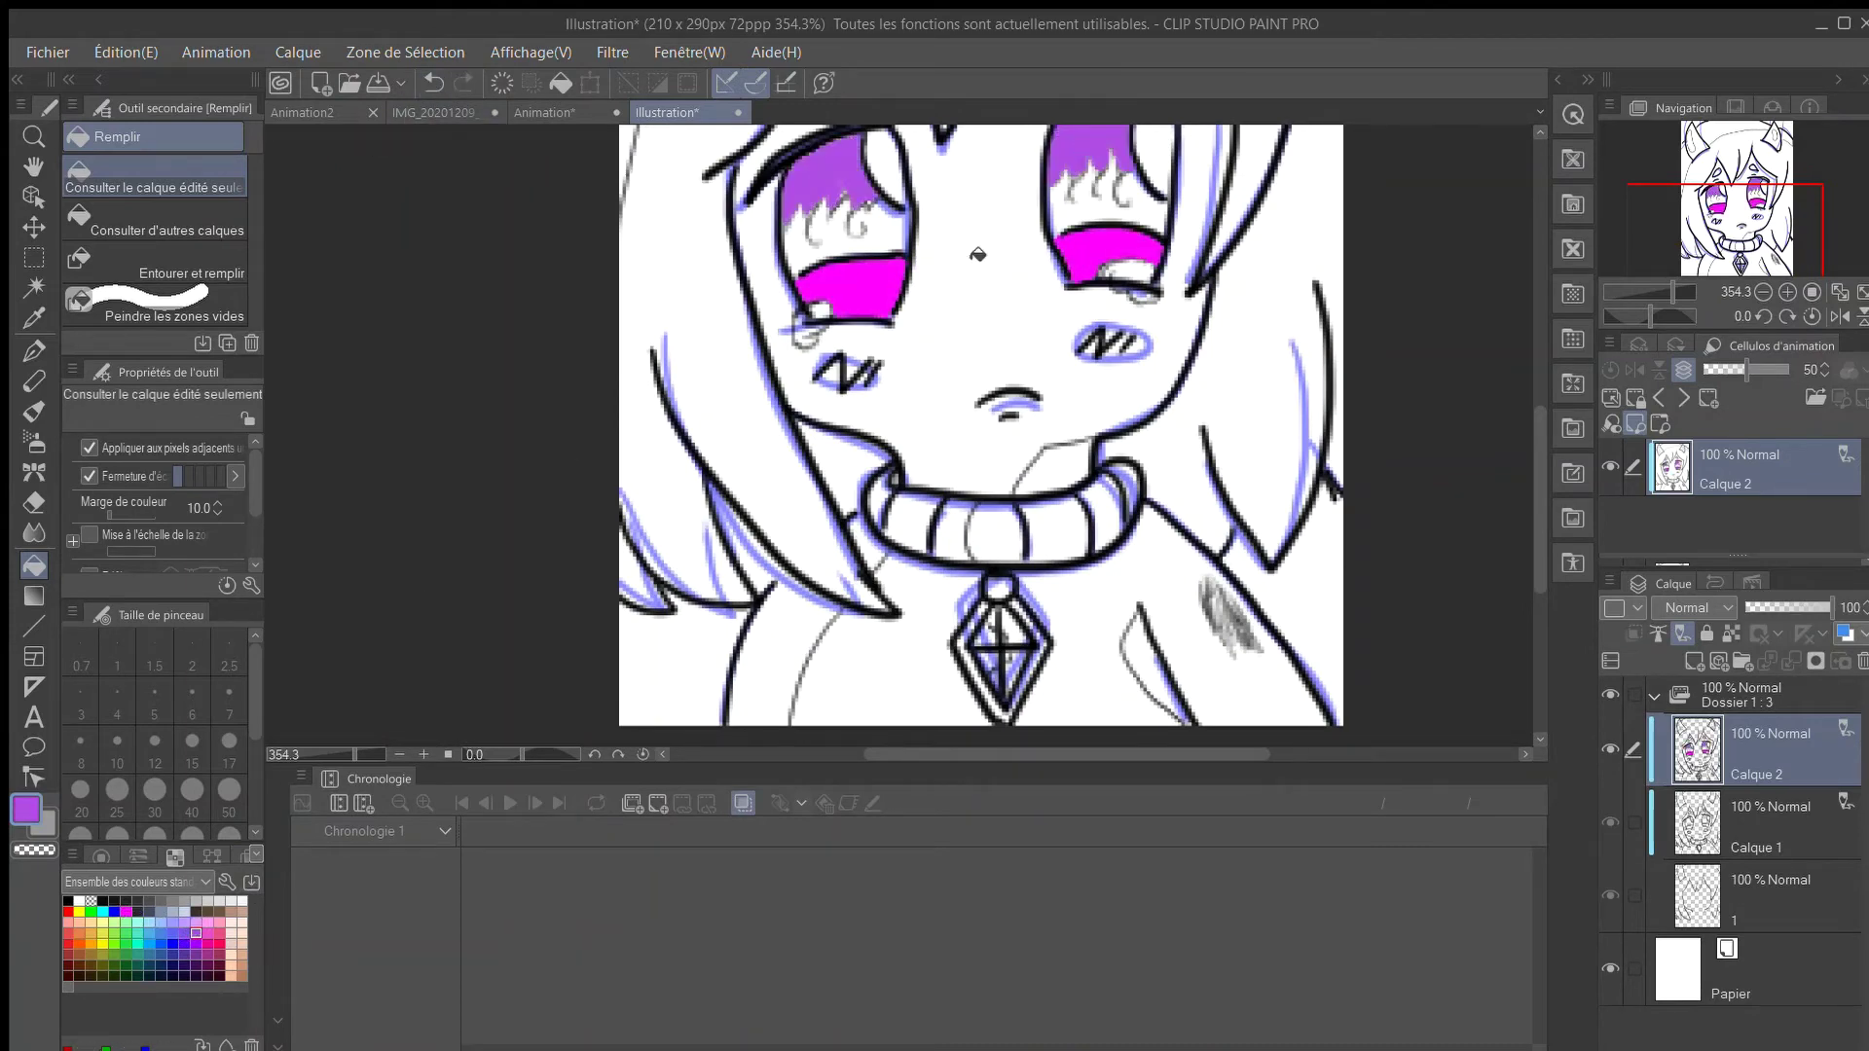
scroll(980, 249, down, 2)
drag(1536, 473, 1536, 429)
Paint soft orange over the middle of the left iris with the Fusain pastel, blending into the purple and magenta.
click(34, 410)
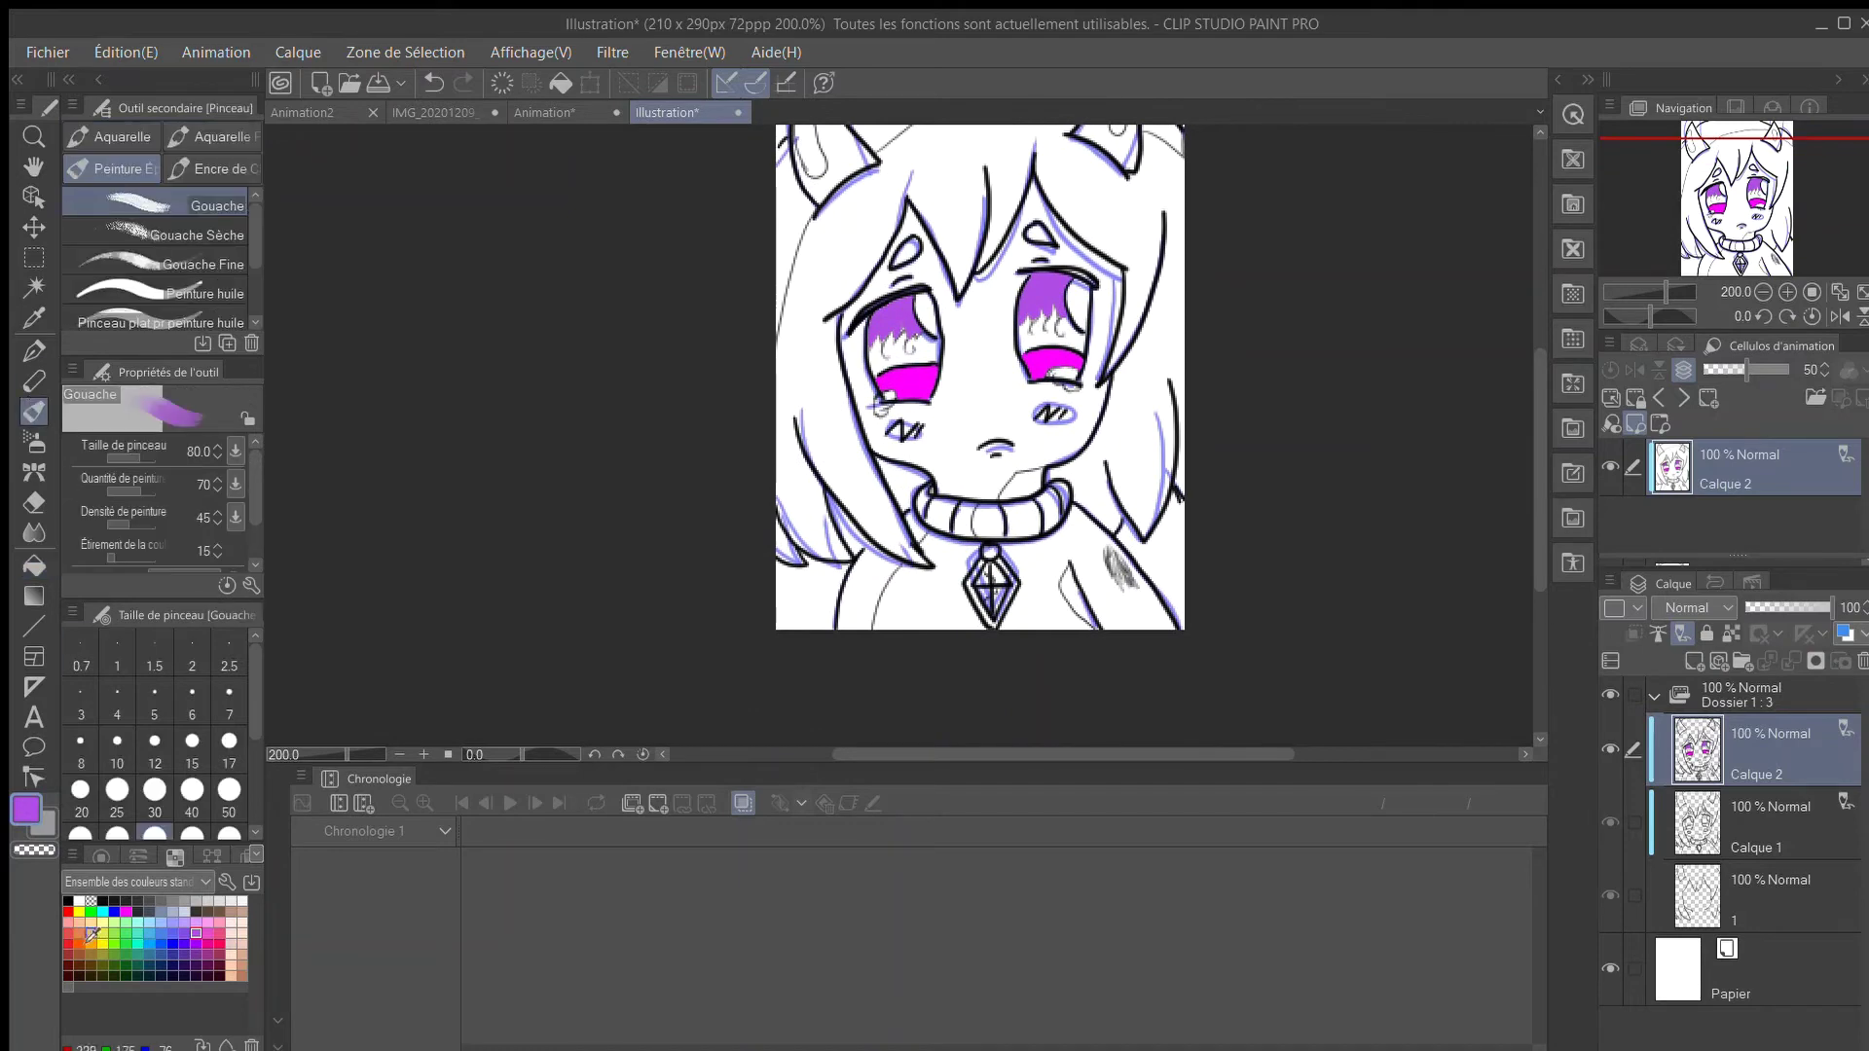
click(91, 943)
scroll(903, 353, up, 7)
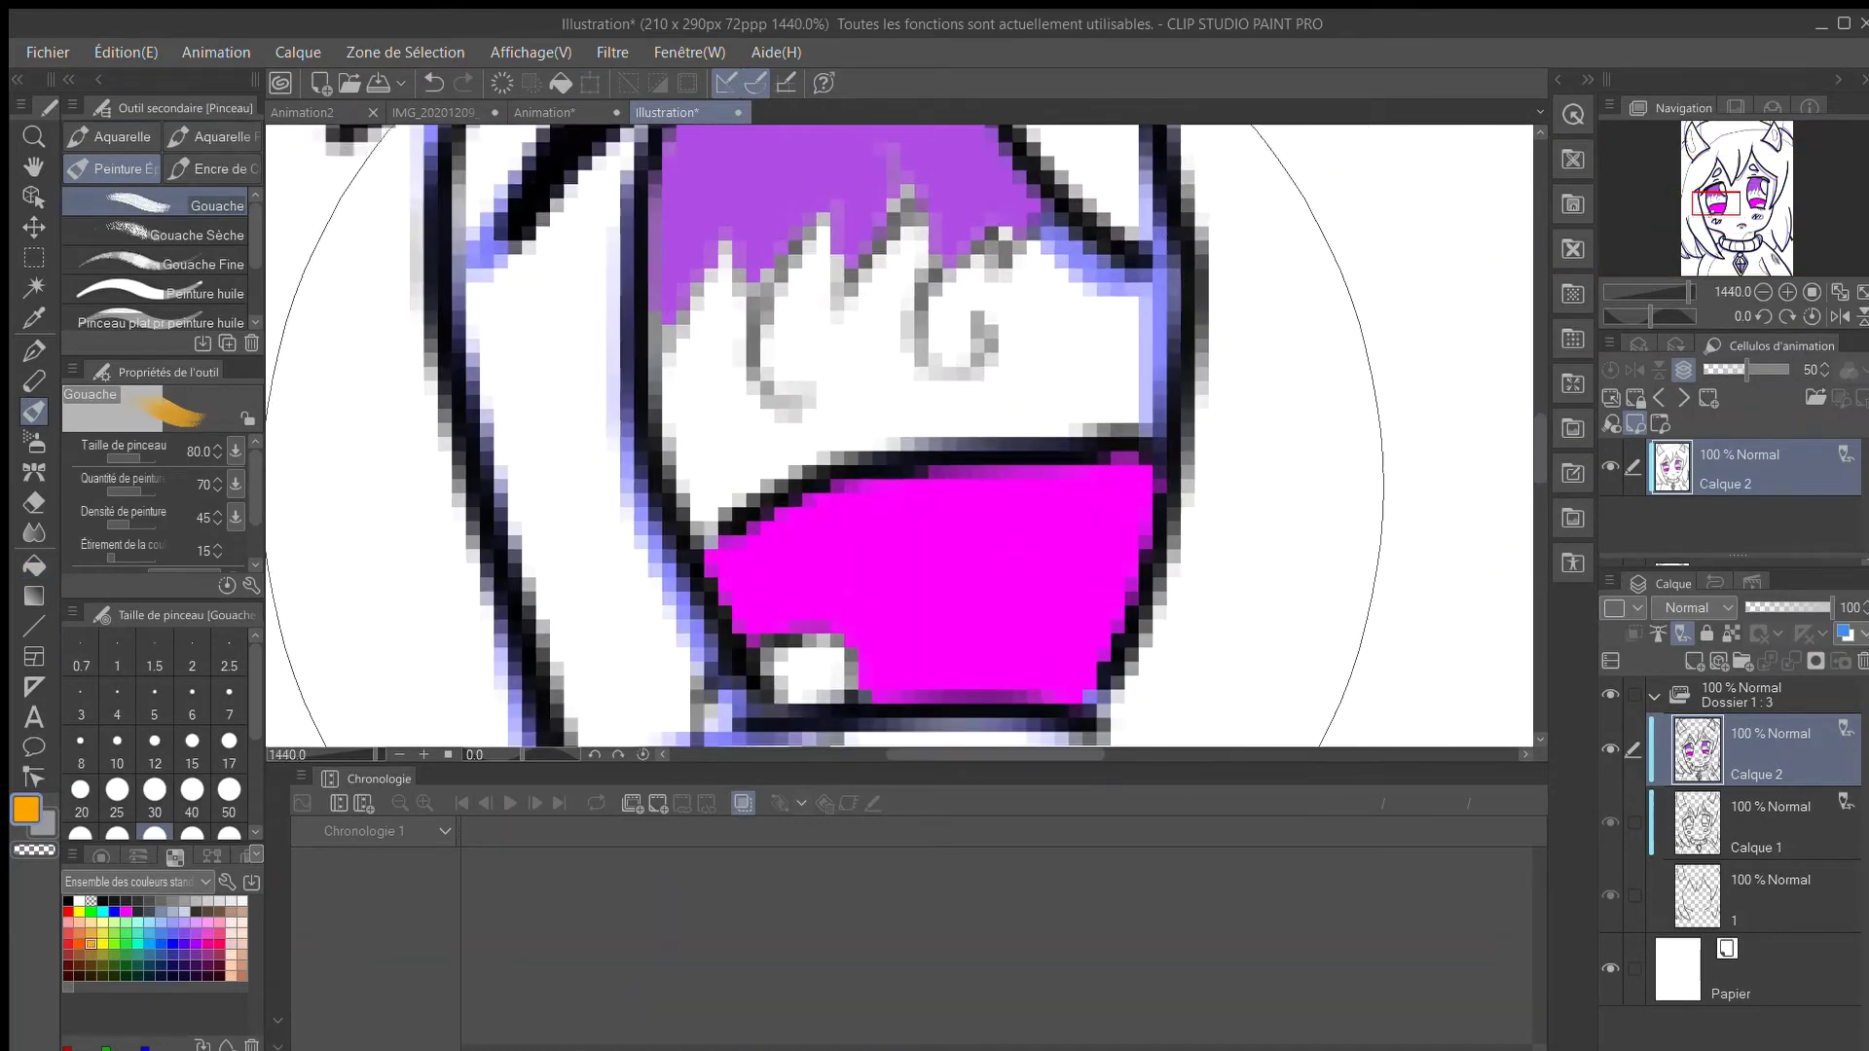
scroll(920, 433, down, 5)
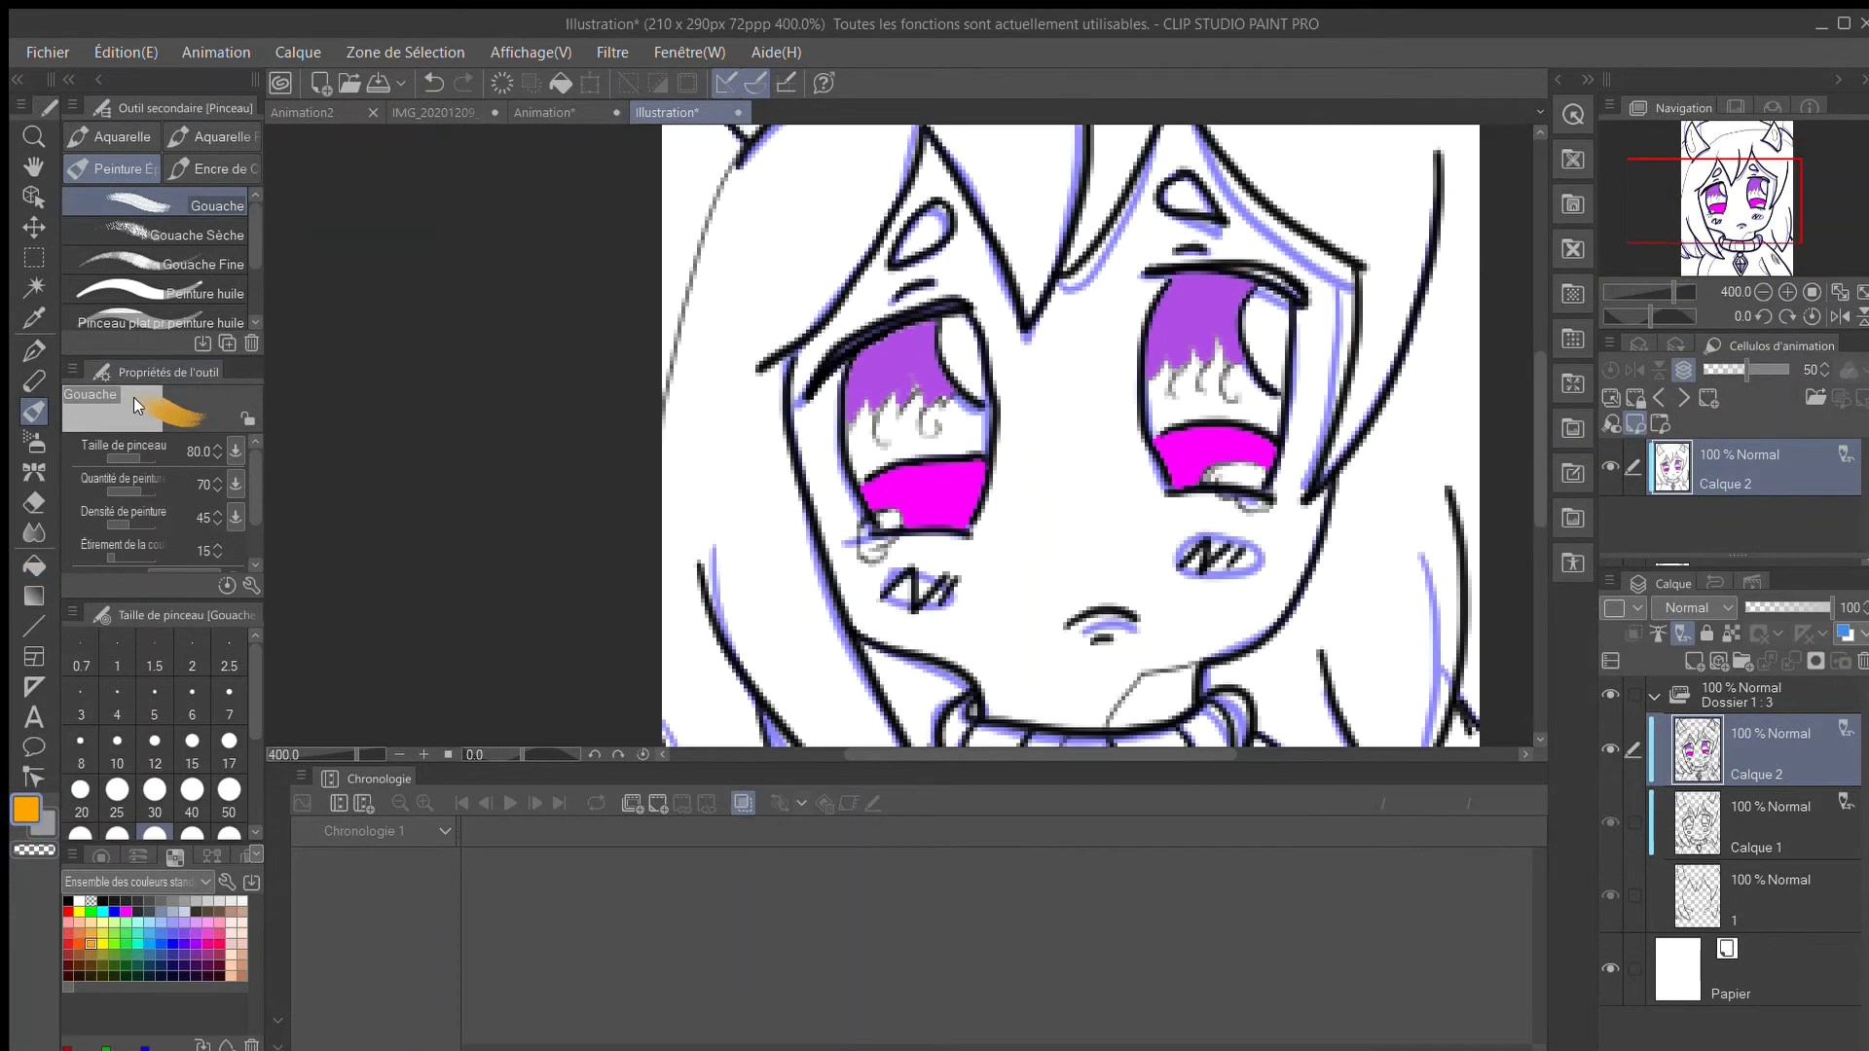
click(32, 380)
scroll(959, 390, up, 6)
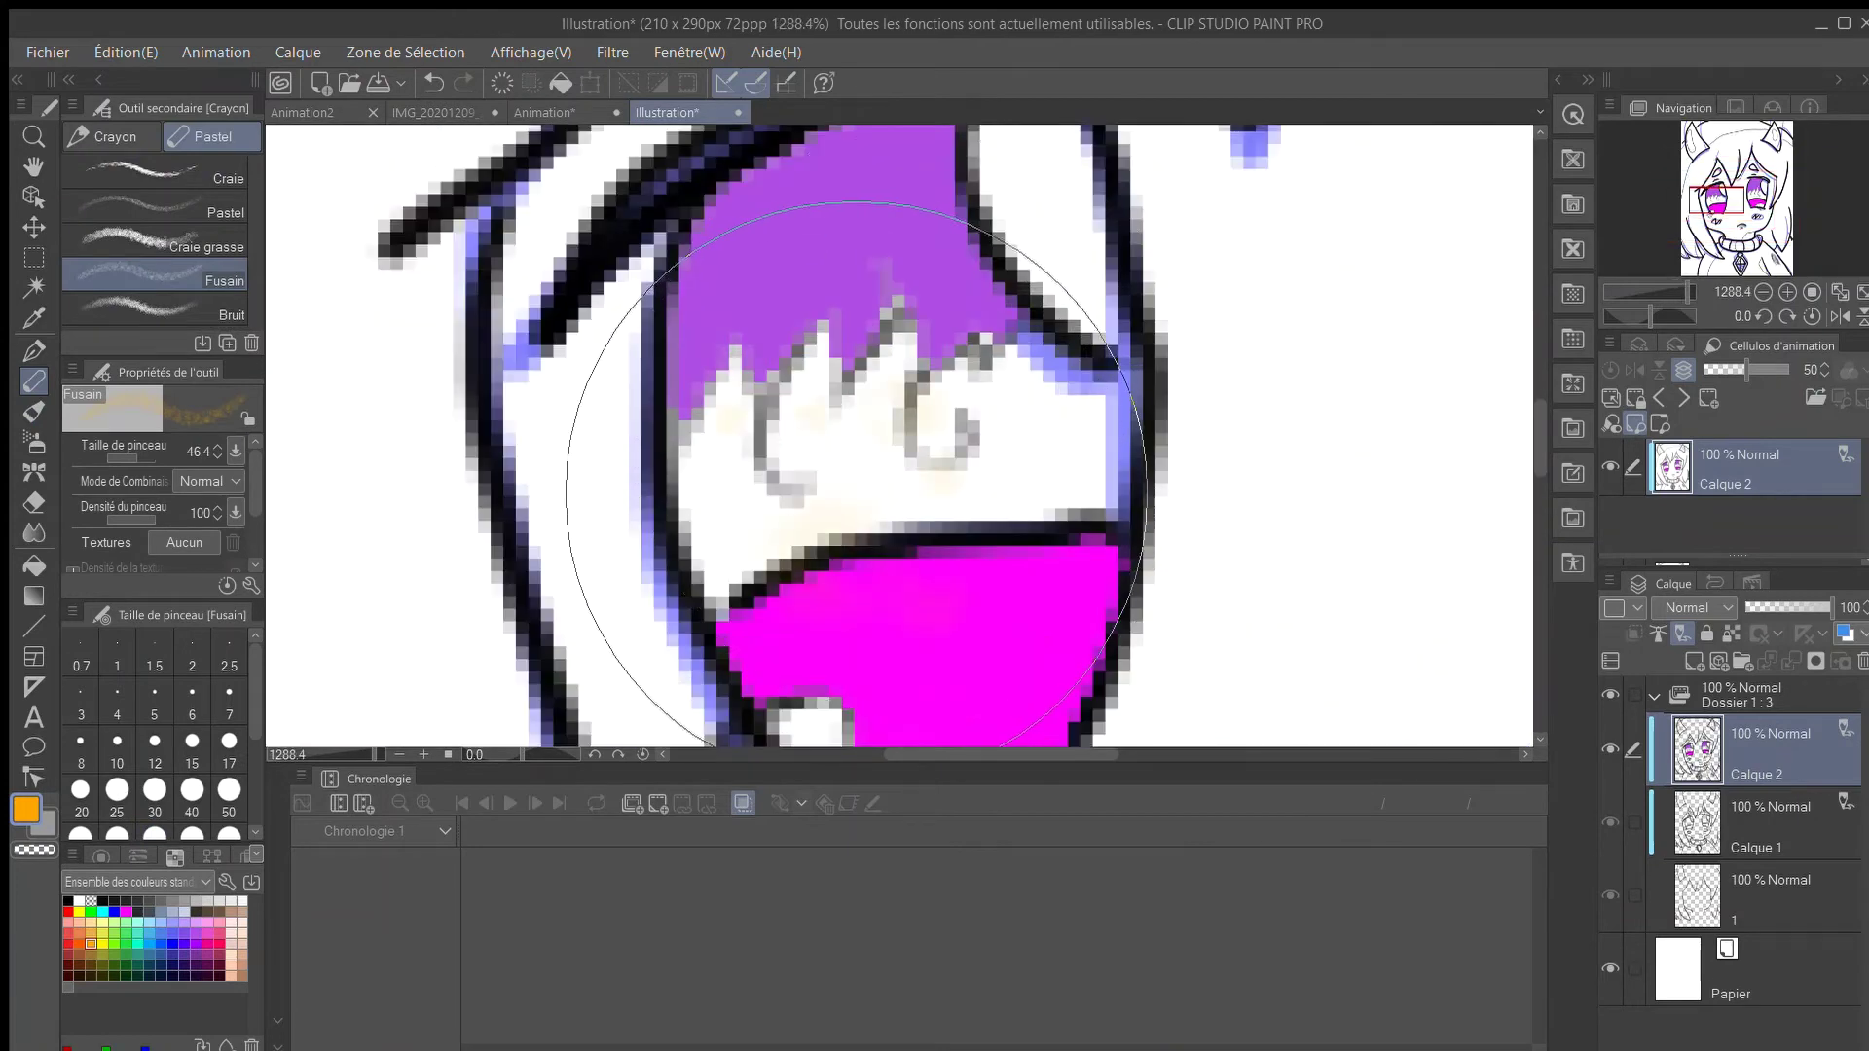
mouse_move(856, 477)
mouse_down()
mouse_move(783, 521)
mouse_move(964, 419)
mouse_move(872, 499)
mouse_move(825, 407)
mouse_move(749, 448)
mouse_move(794, 395)
mouse_move(813, 458)
mouse_up()
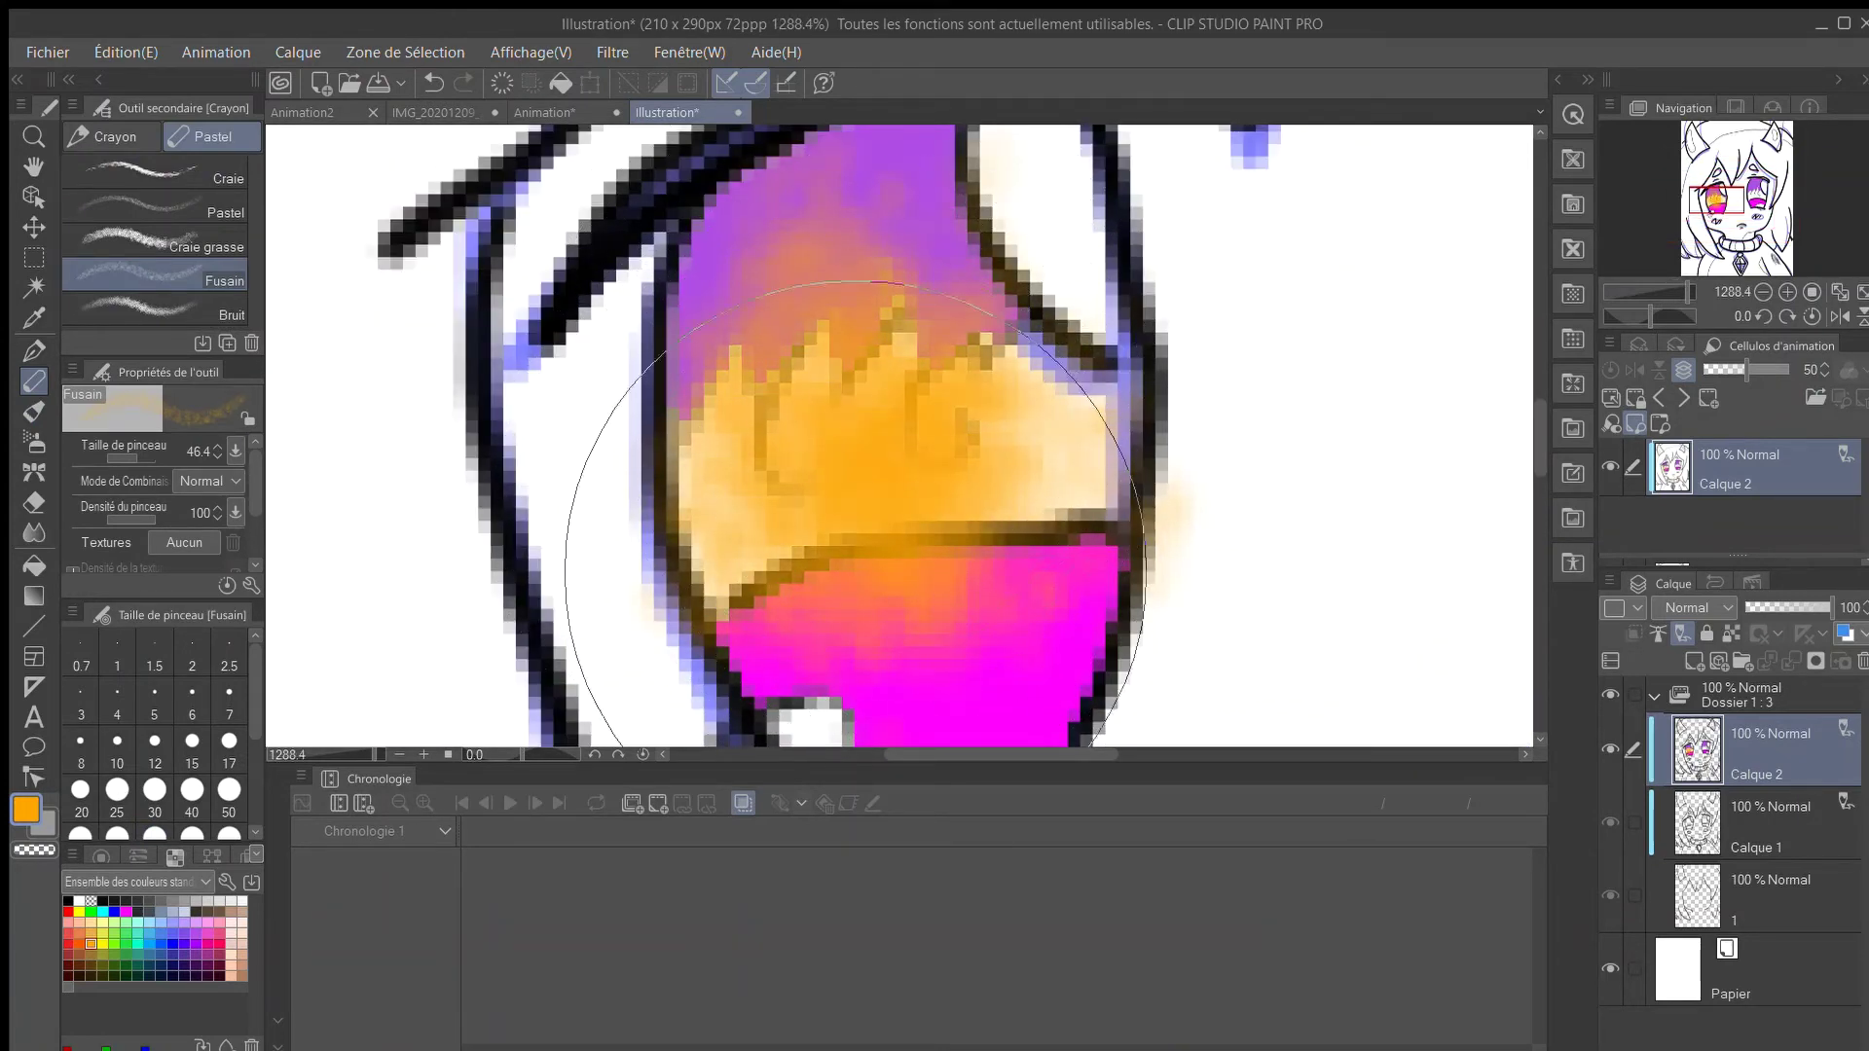
scroll(878, 589, down, 5)
Set the Fusain brush size to 14.1 and paint orange across the middle of the right iris.
scroll(1120, 545, up, 6)
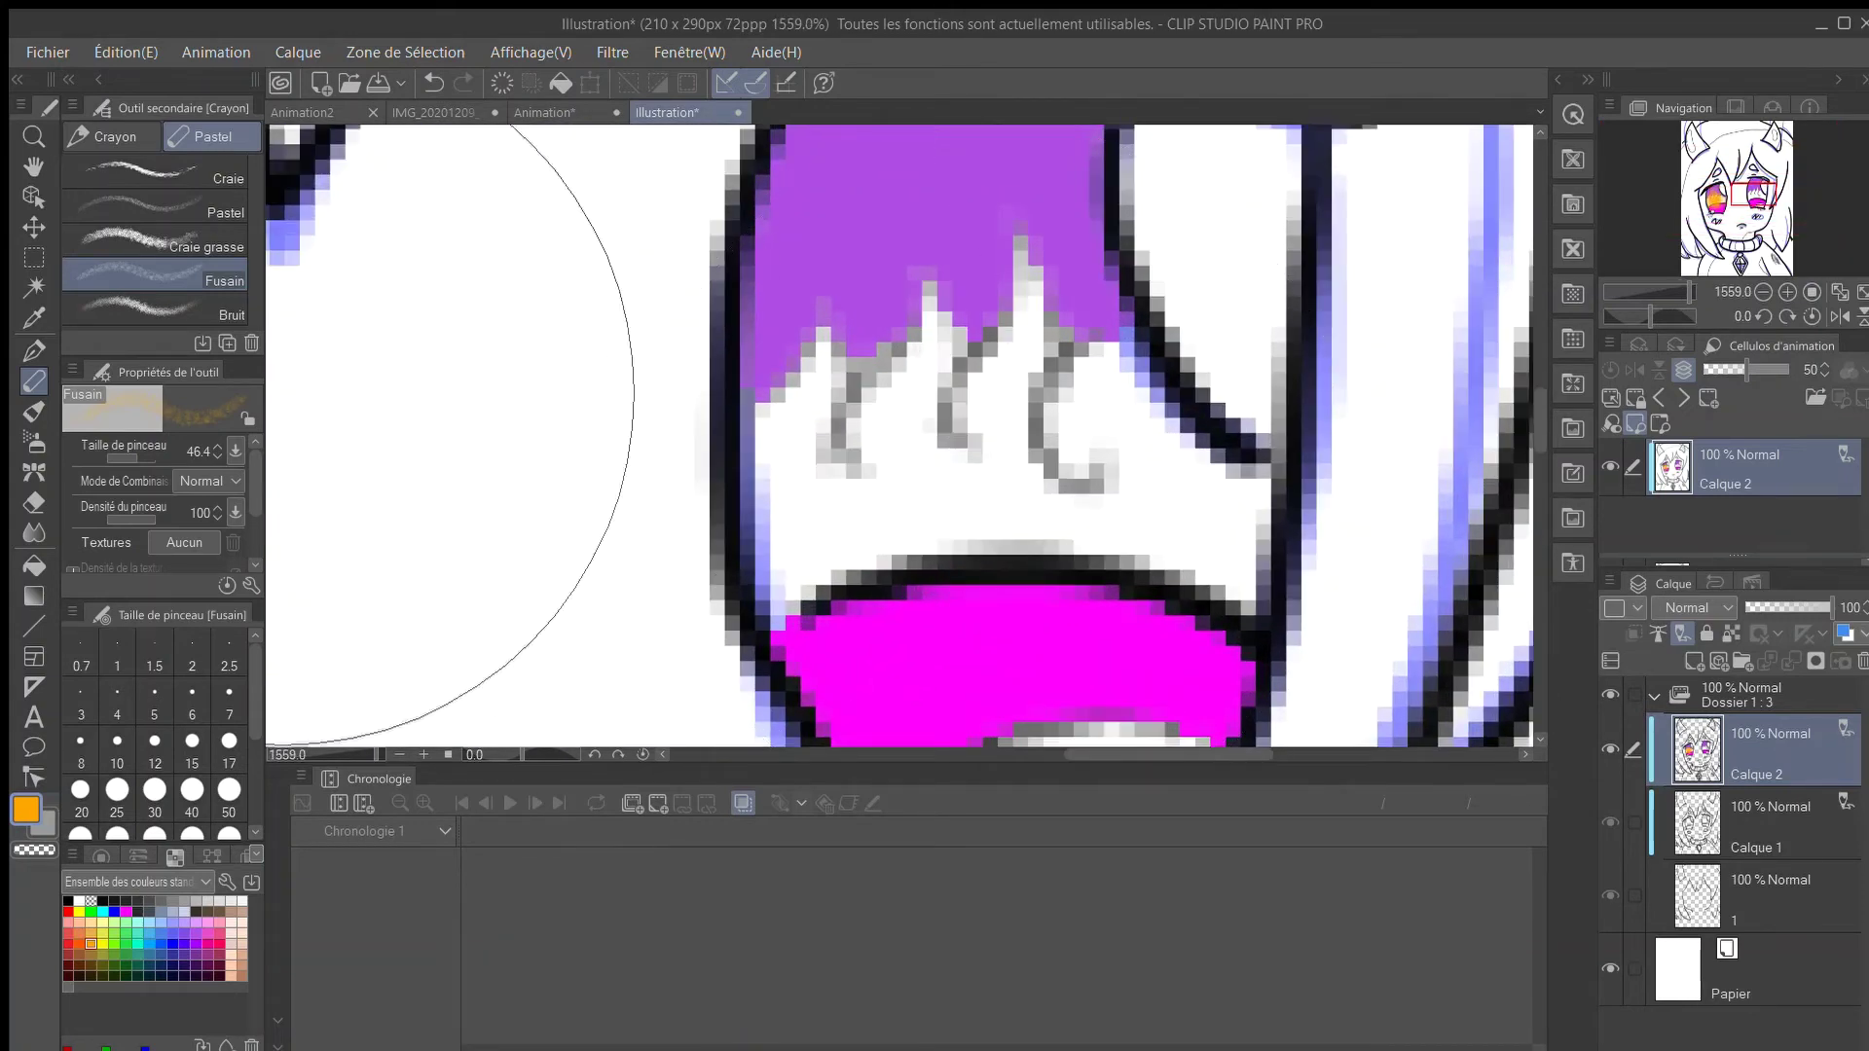
click(116, 453)
drag(115, 448, 123, 447)
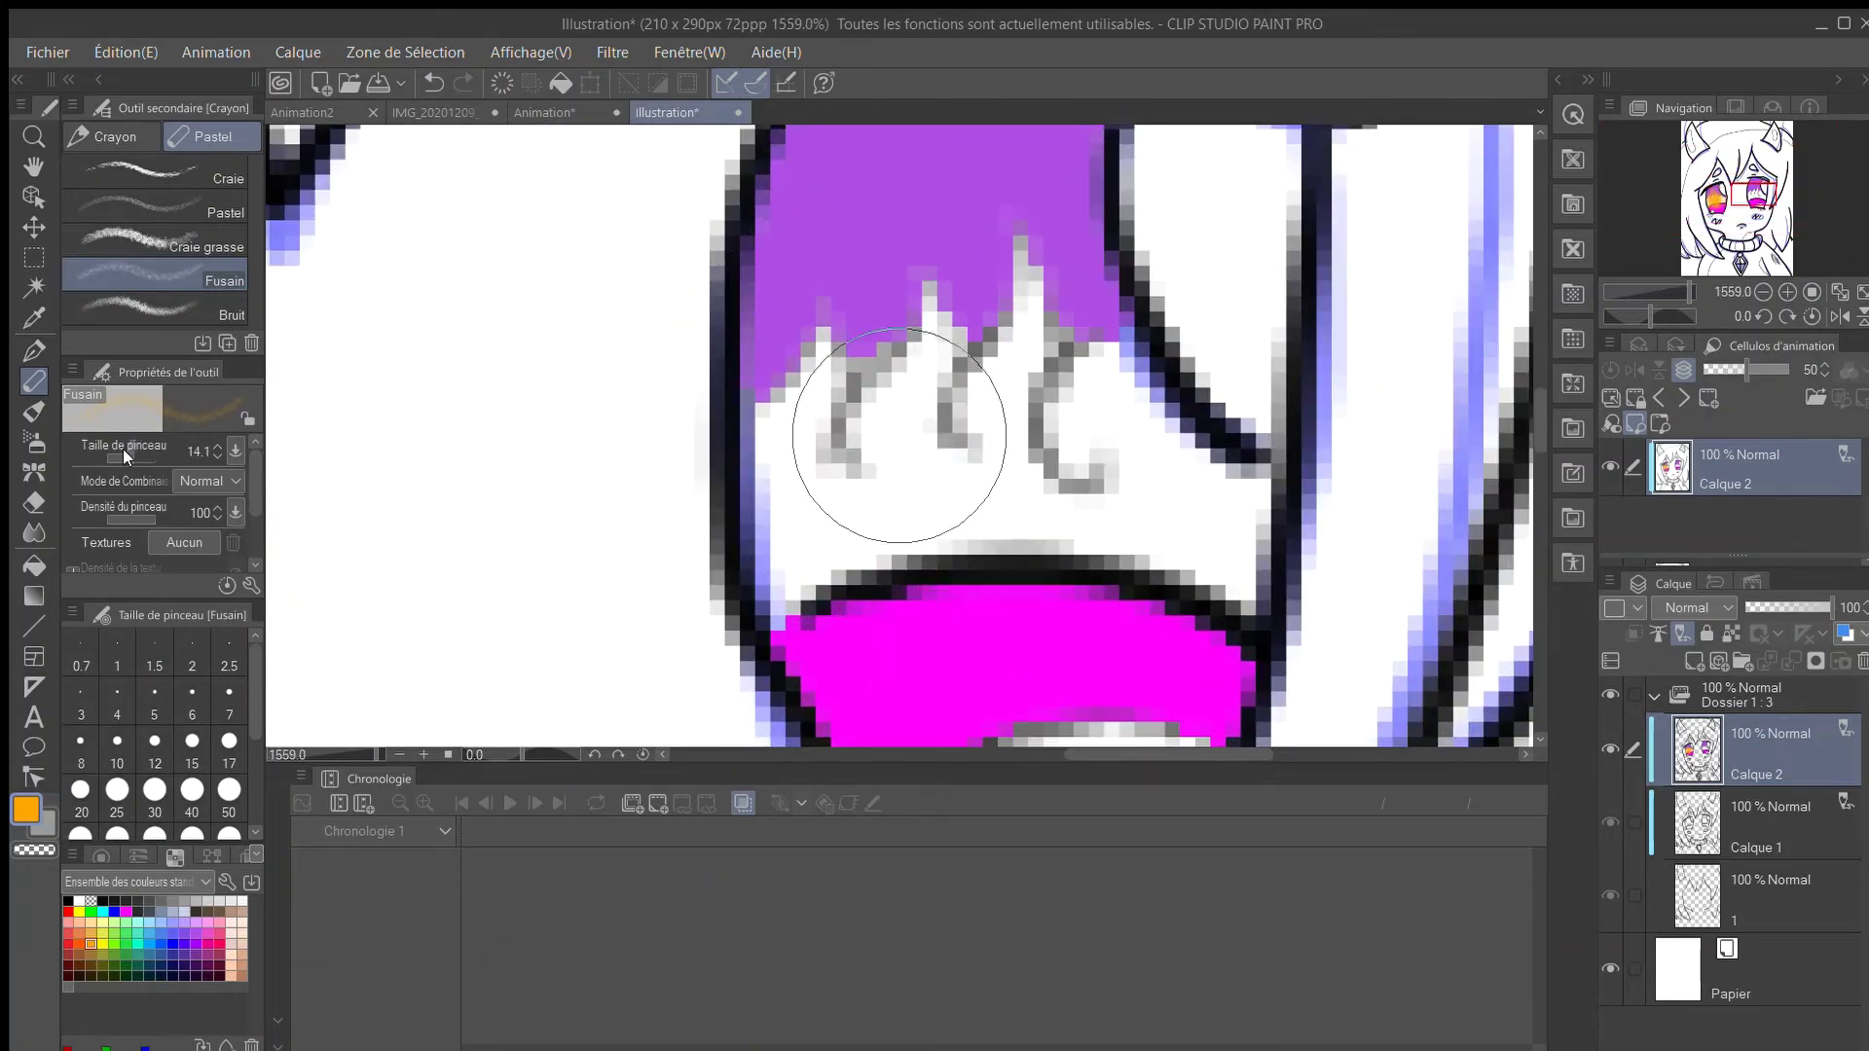
mouse_move(828, 458)
mouse_down()
mouse_move(856, 480)
mouse_move(1017, 378)
mouse_move(1043, 458)
mouse_move(1023, 480)
mouse_move(834, 439)
mouse_move(837, 233)
mouse_move(935, 409)
mouse_move(856, 501)
mouse_move(1119, 506)
mouse_move(818, 384)
mouse_move(1088, 475)
mouse_move(1035, 342)
mouse_move(1149, 506)
mouse_up()
scroll(1141, 555, down, 5)
Touch up the orange in the left iris and blend red over it with the Fusain pastel.
scroll(696, 584, up, 5)
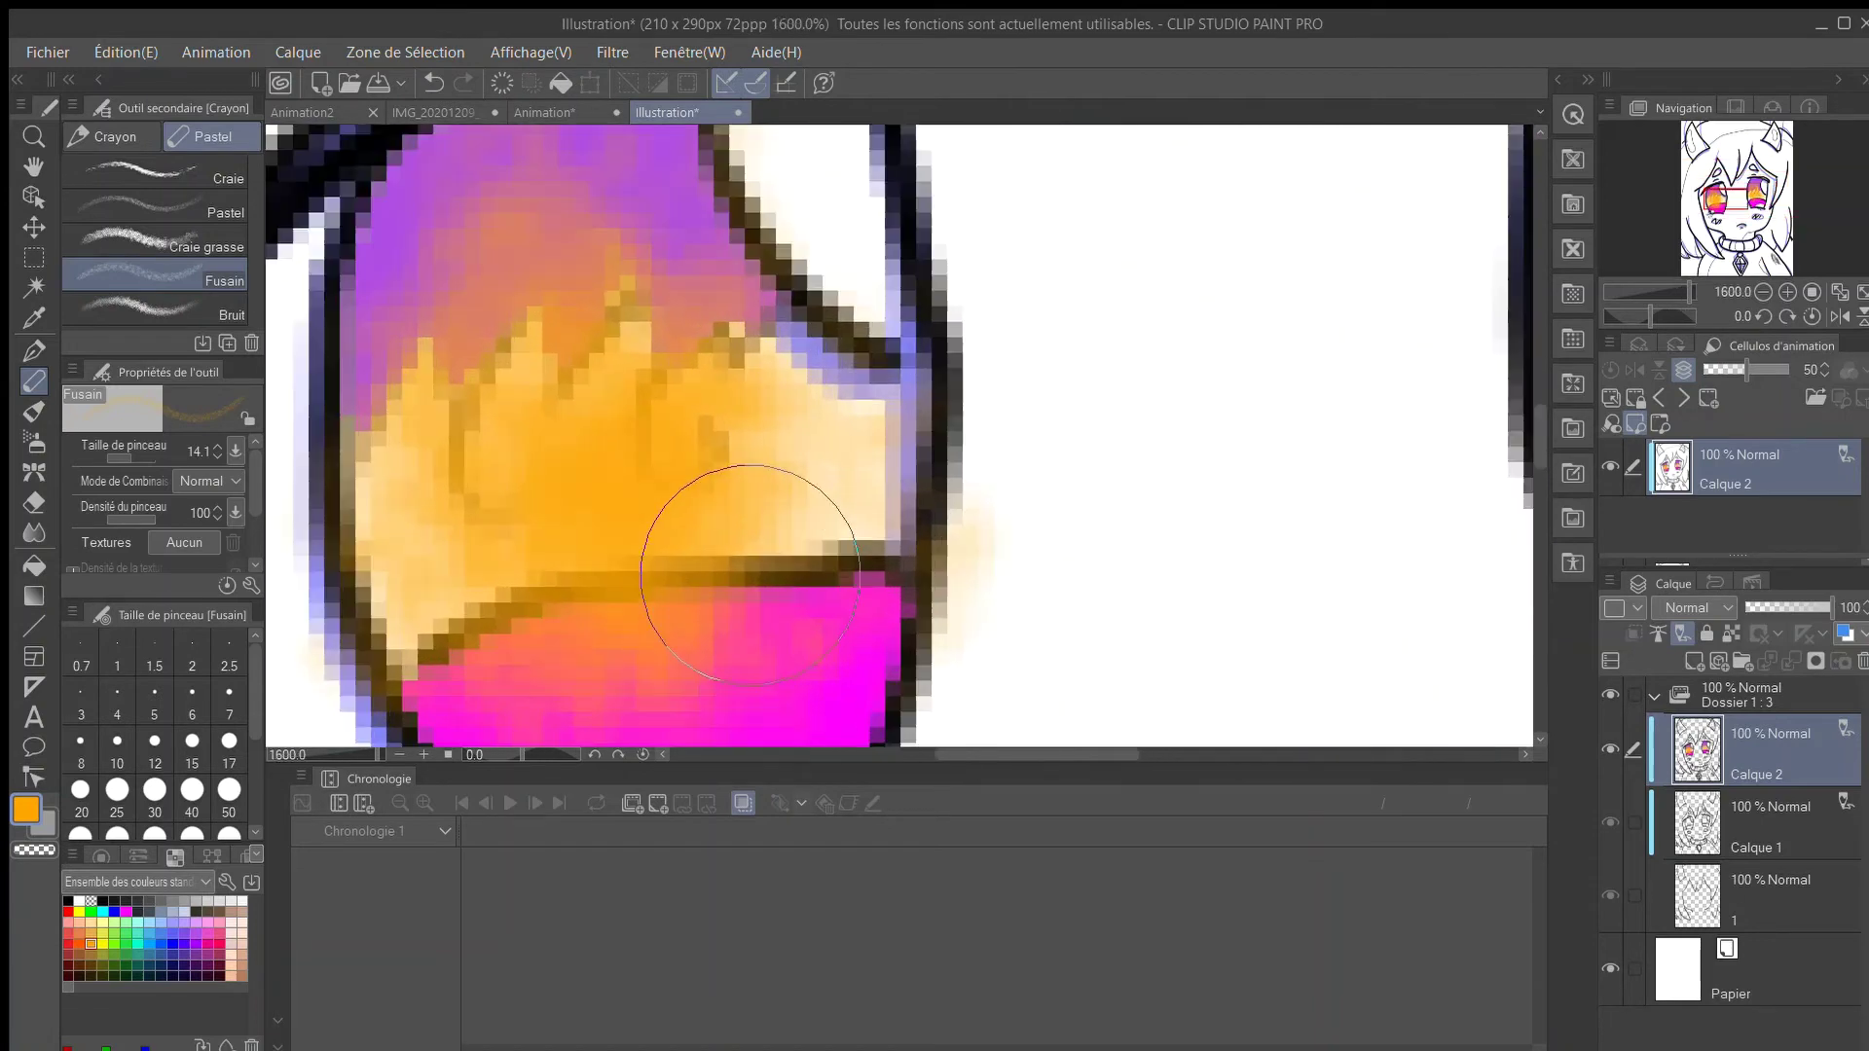
mouse_move(749, 575)
mouse_down()
mouse_move(772, 418)
mouse_move(506, 302)
mouse_move(594, 506)
mouse_up()
click(68, 912)
mouse_move(497, 612)
mouse_down()
mouse_move(574, 452)
mouse_move(486, 417)
mouse_move(731, 448)
mouse_move(521, 487)
mouse_move(451, 449)
mouse_move(713, 373)
mouse_move(676, 520)
mouse_move(438, 457)
mouse_move(730, 597)
mouse_move(605, 221)
mouse_move(457, 516)
mouse_move(501, 207)
mouse_move(705, 325)
mouse_move(752, 331)
mouse_up()
scroll(751, 331, down, 4)
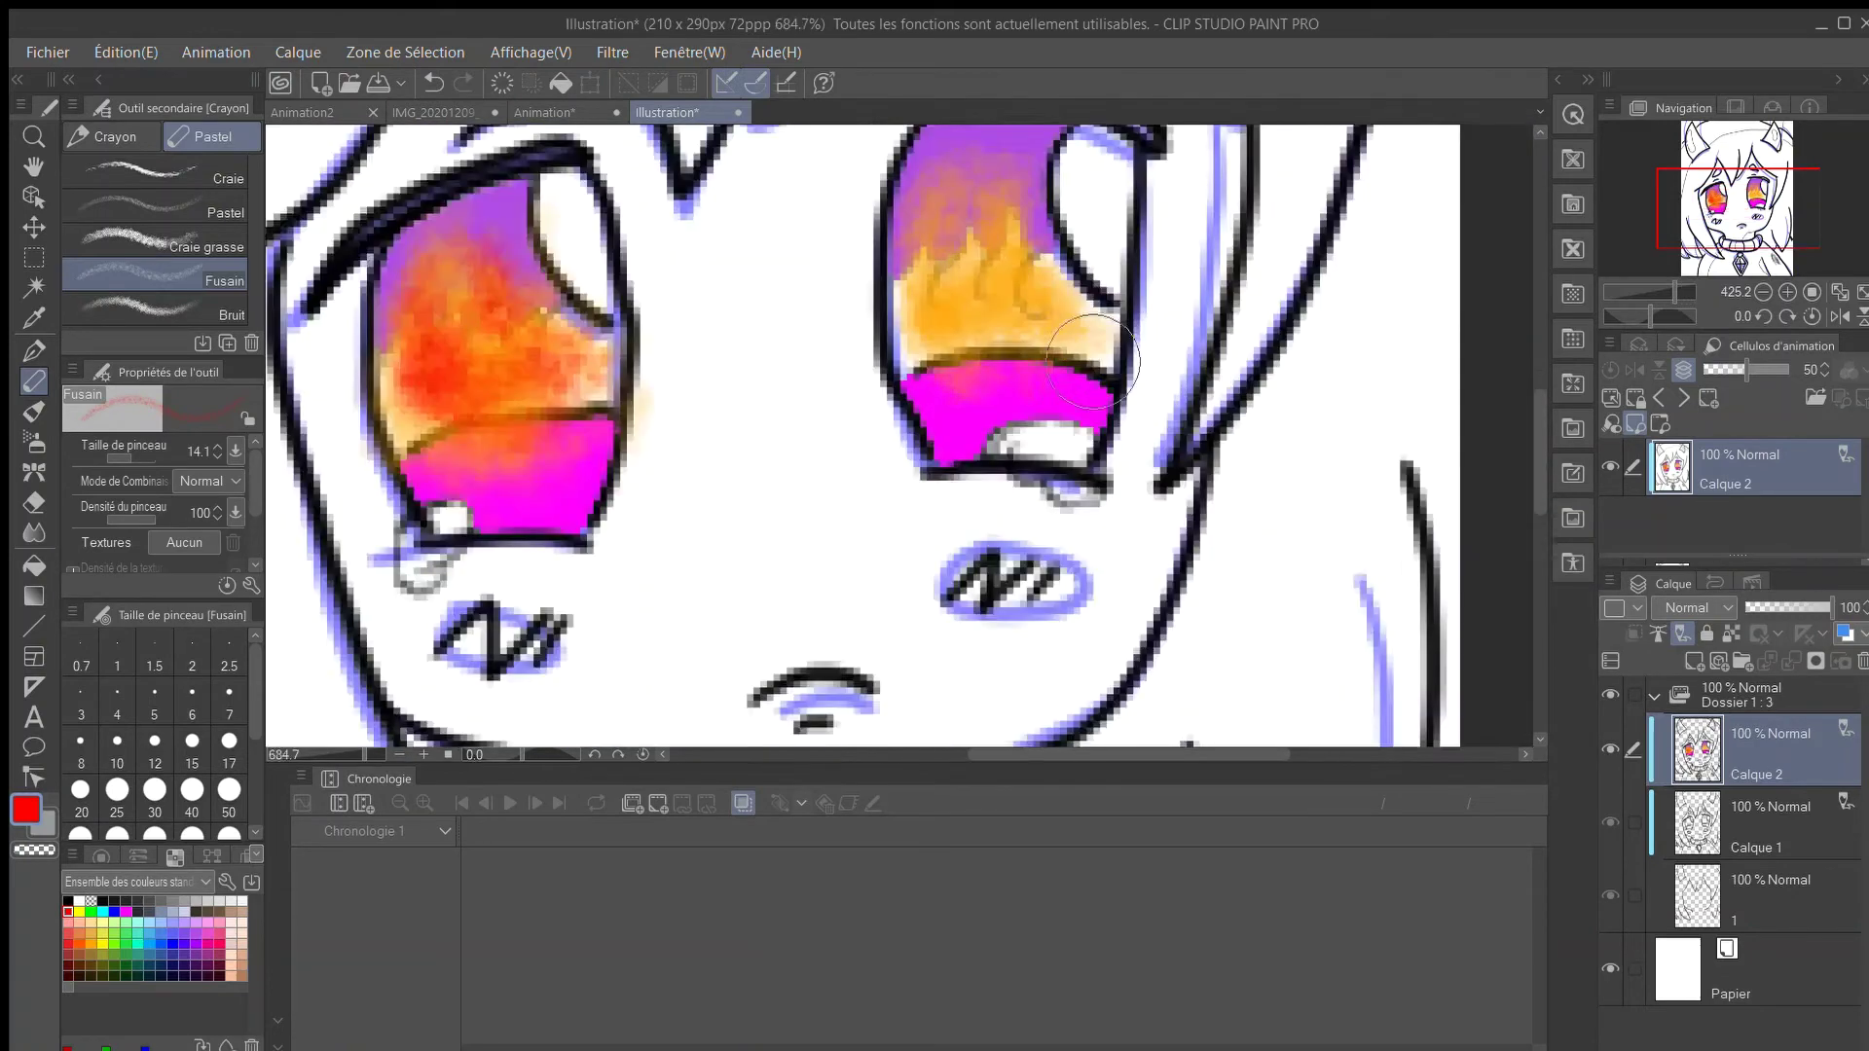
Blend red over the orange band of the right iris with the Fusain pastel.
scroll(790, 429, up, 4)
scroll(899, 435, up, 3)
mouse_move(711, 520)
mouse_down()
mouse_move(846, 530)
mouse_move(837, 467)
mouse_move(861, 492)
mouse_move(993, 319)
mouse_move(1022, 506)
mouse_move(1110, 574)
mouse_move(1051, 321)
mouse_move(854, 327)
mouse_move(1017, 545)
mouse_move(1168, 574)
mouse_move(1032, 282)
mouse_up()
scroll(990, 244, down, 5)
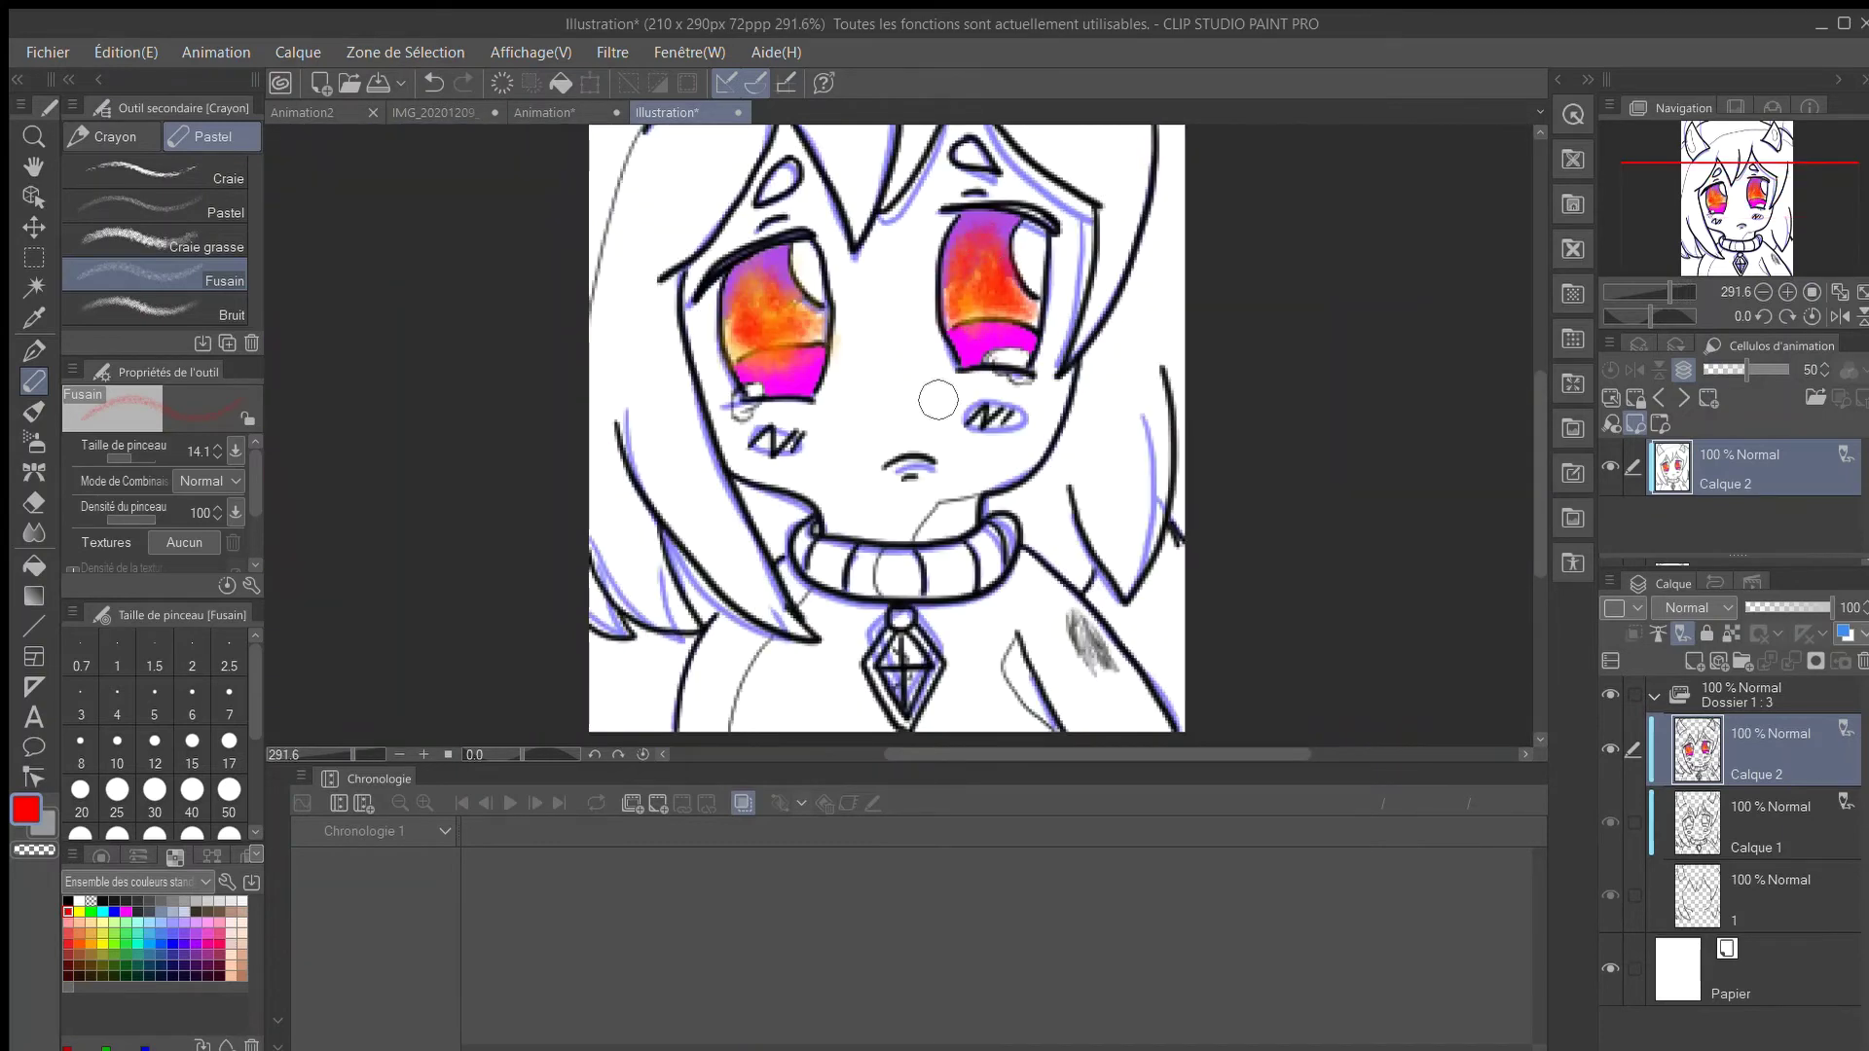
Fill both horns with magenta around their highlights using the Fill tool.
mouse_move(1535, 513)
mouse_down()
mouse_move(1532, 409)
mouse_move(1529, 487)
mouse_move(1530, 439)
mouse_up()
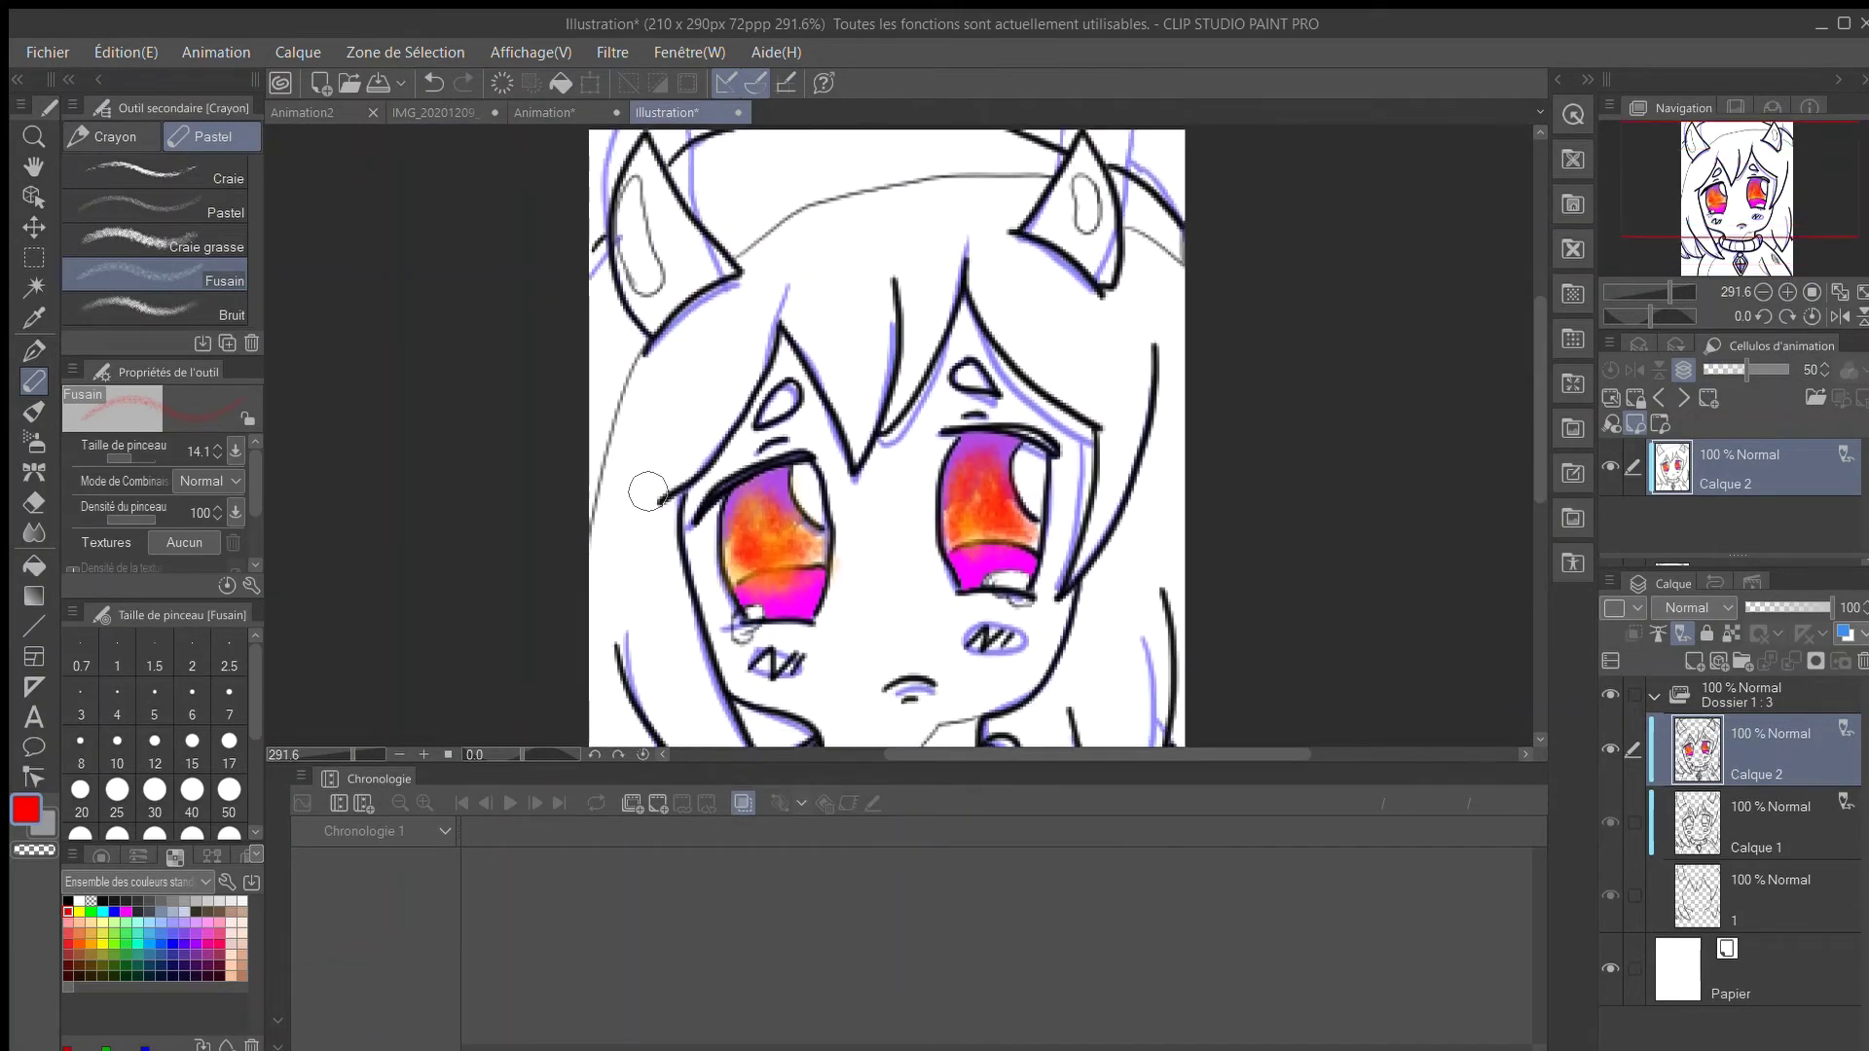
click(126, 911)
key(g)
click(681, 210)
click(1071, 210)
scroll(623, 234, up, 2)
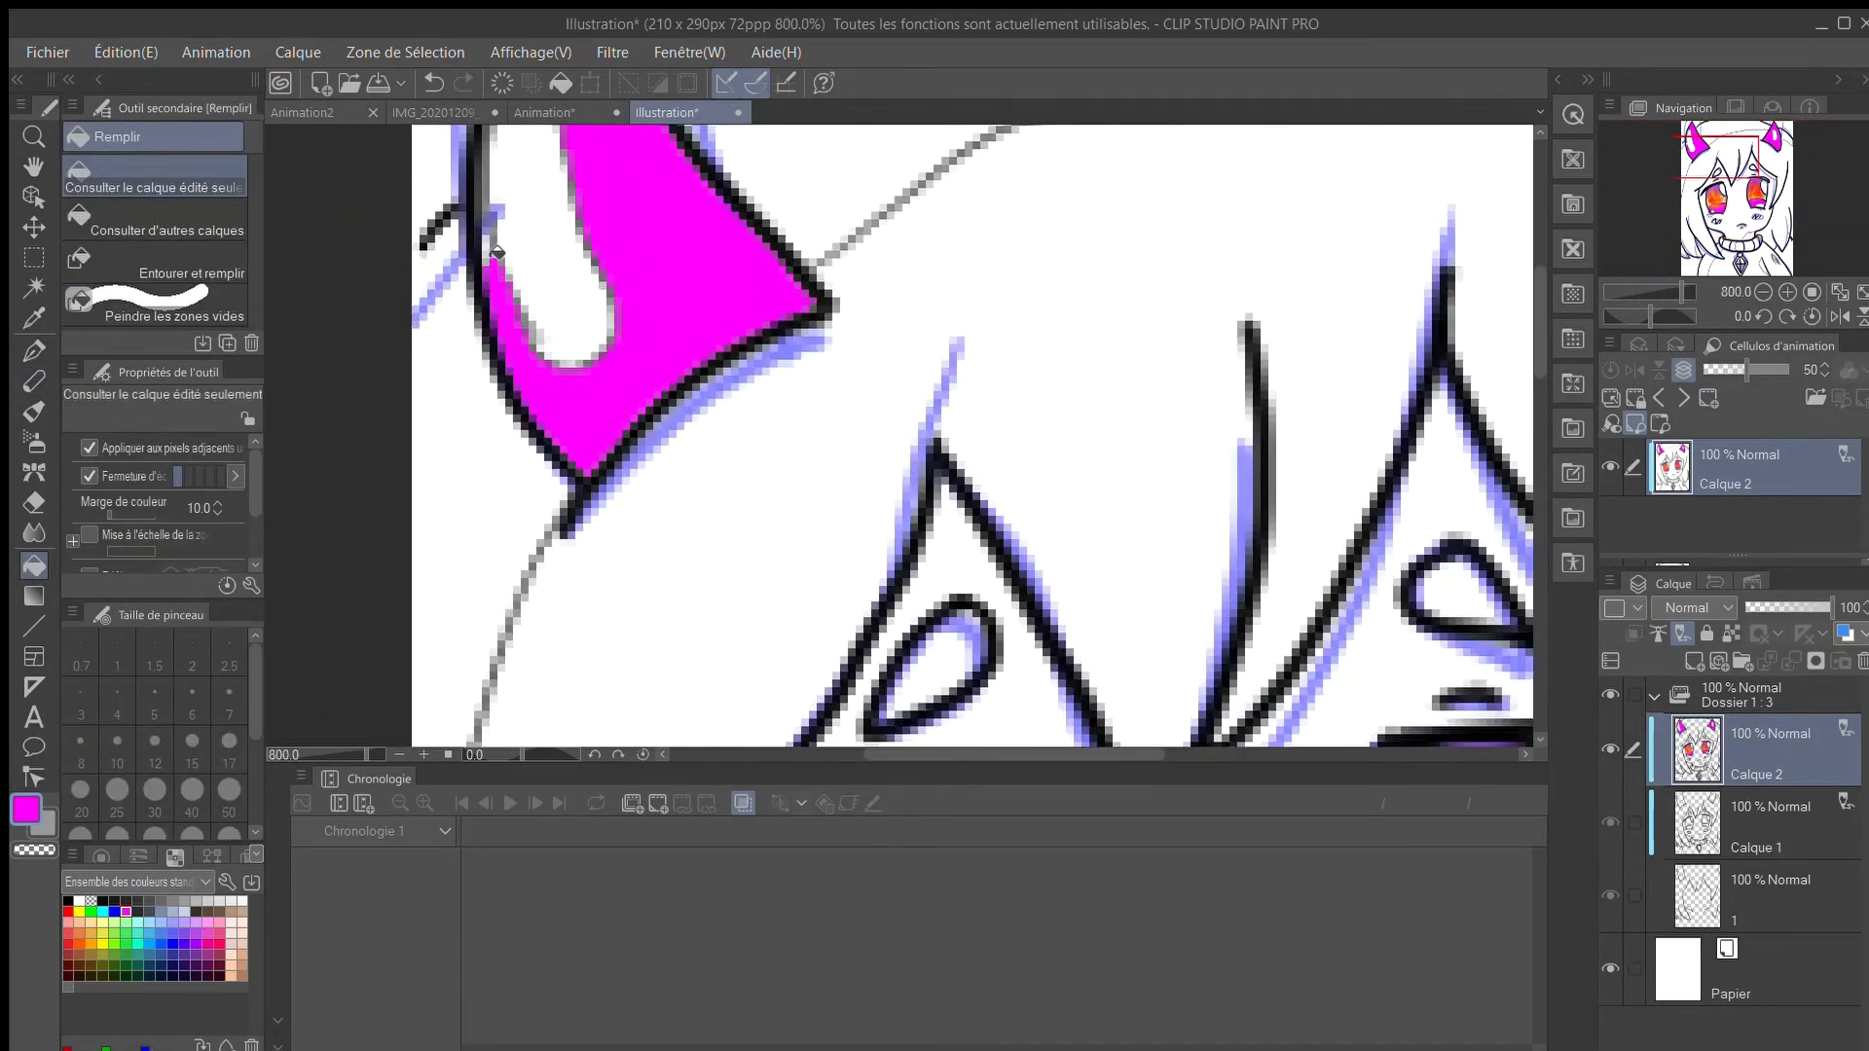
scroll(689, 226, up, 7)
scroll(989, 363, down, 10)
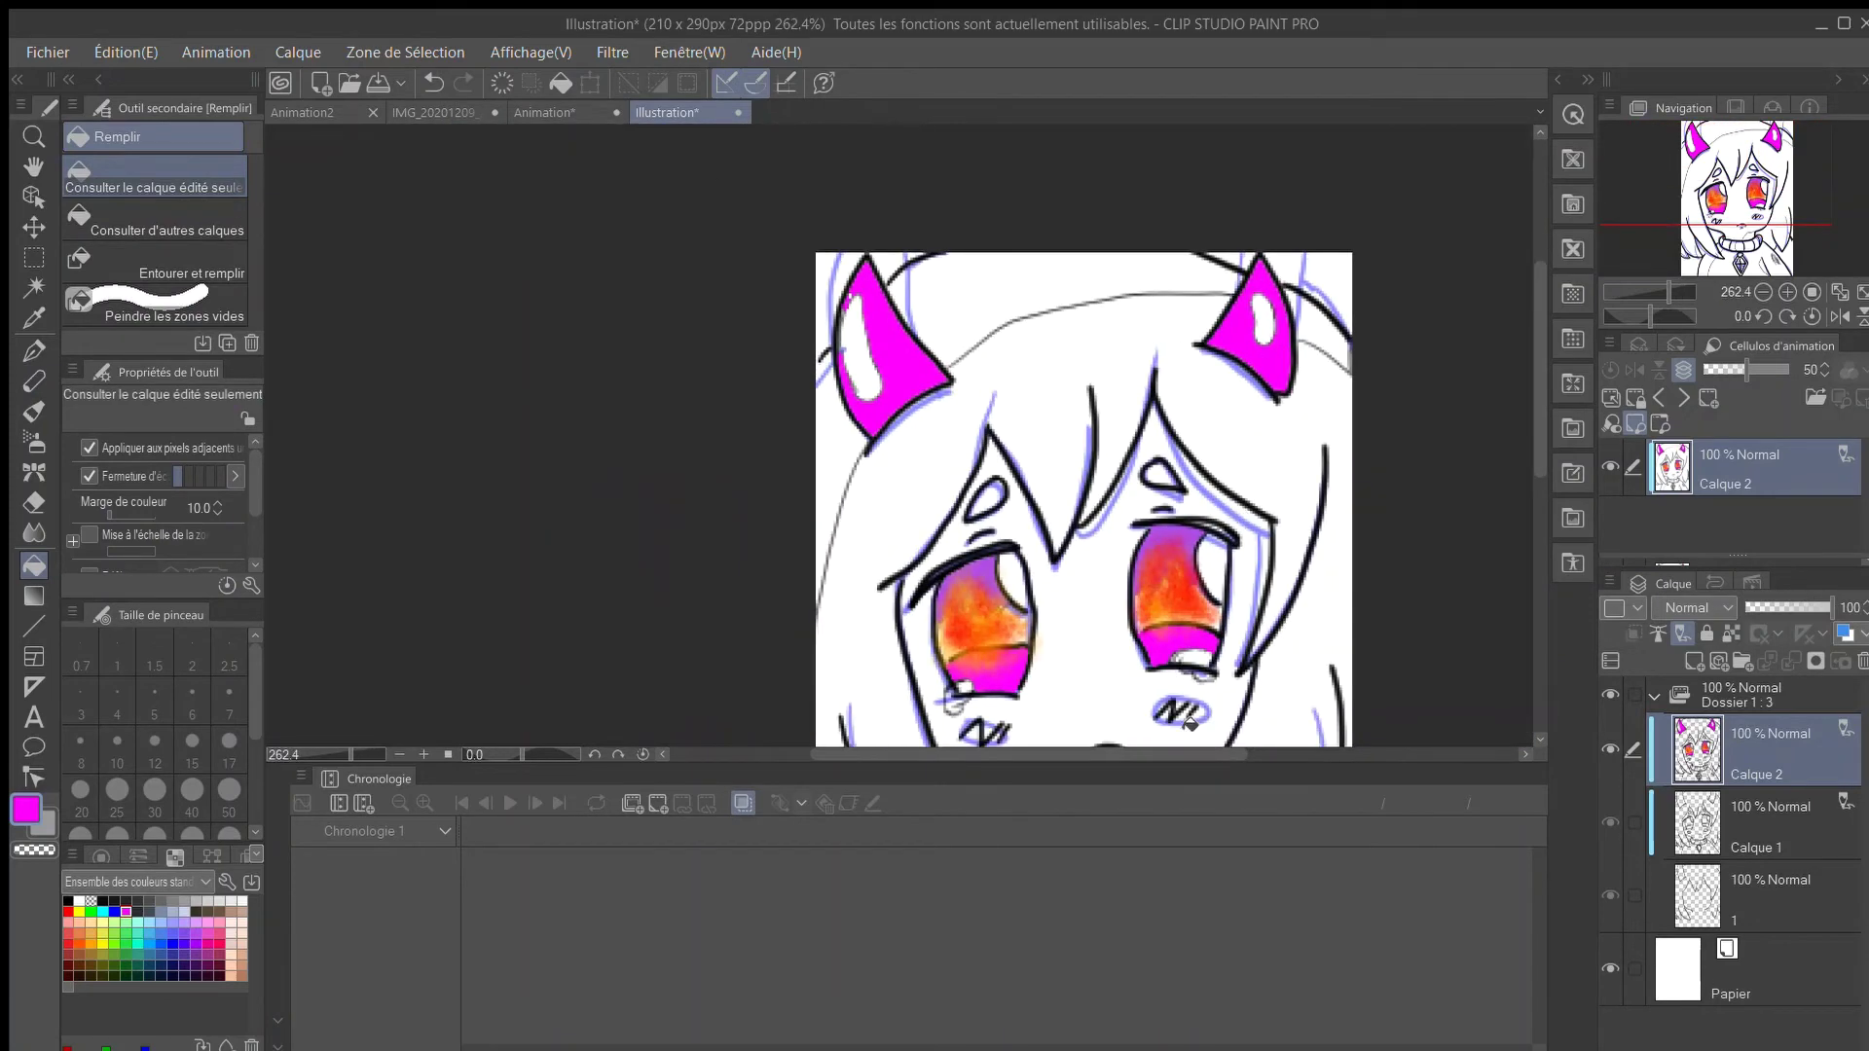
Fill the hair with purple and recolour it to light lavender.
drag(1188, 754, 1214, 754)
click(1220, 461)
scroll(1220, 461, down, 8)
scroll(1217, 569, up, 5)
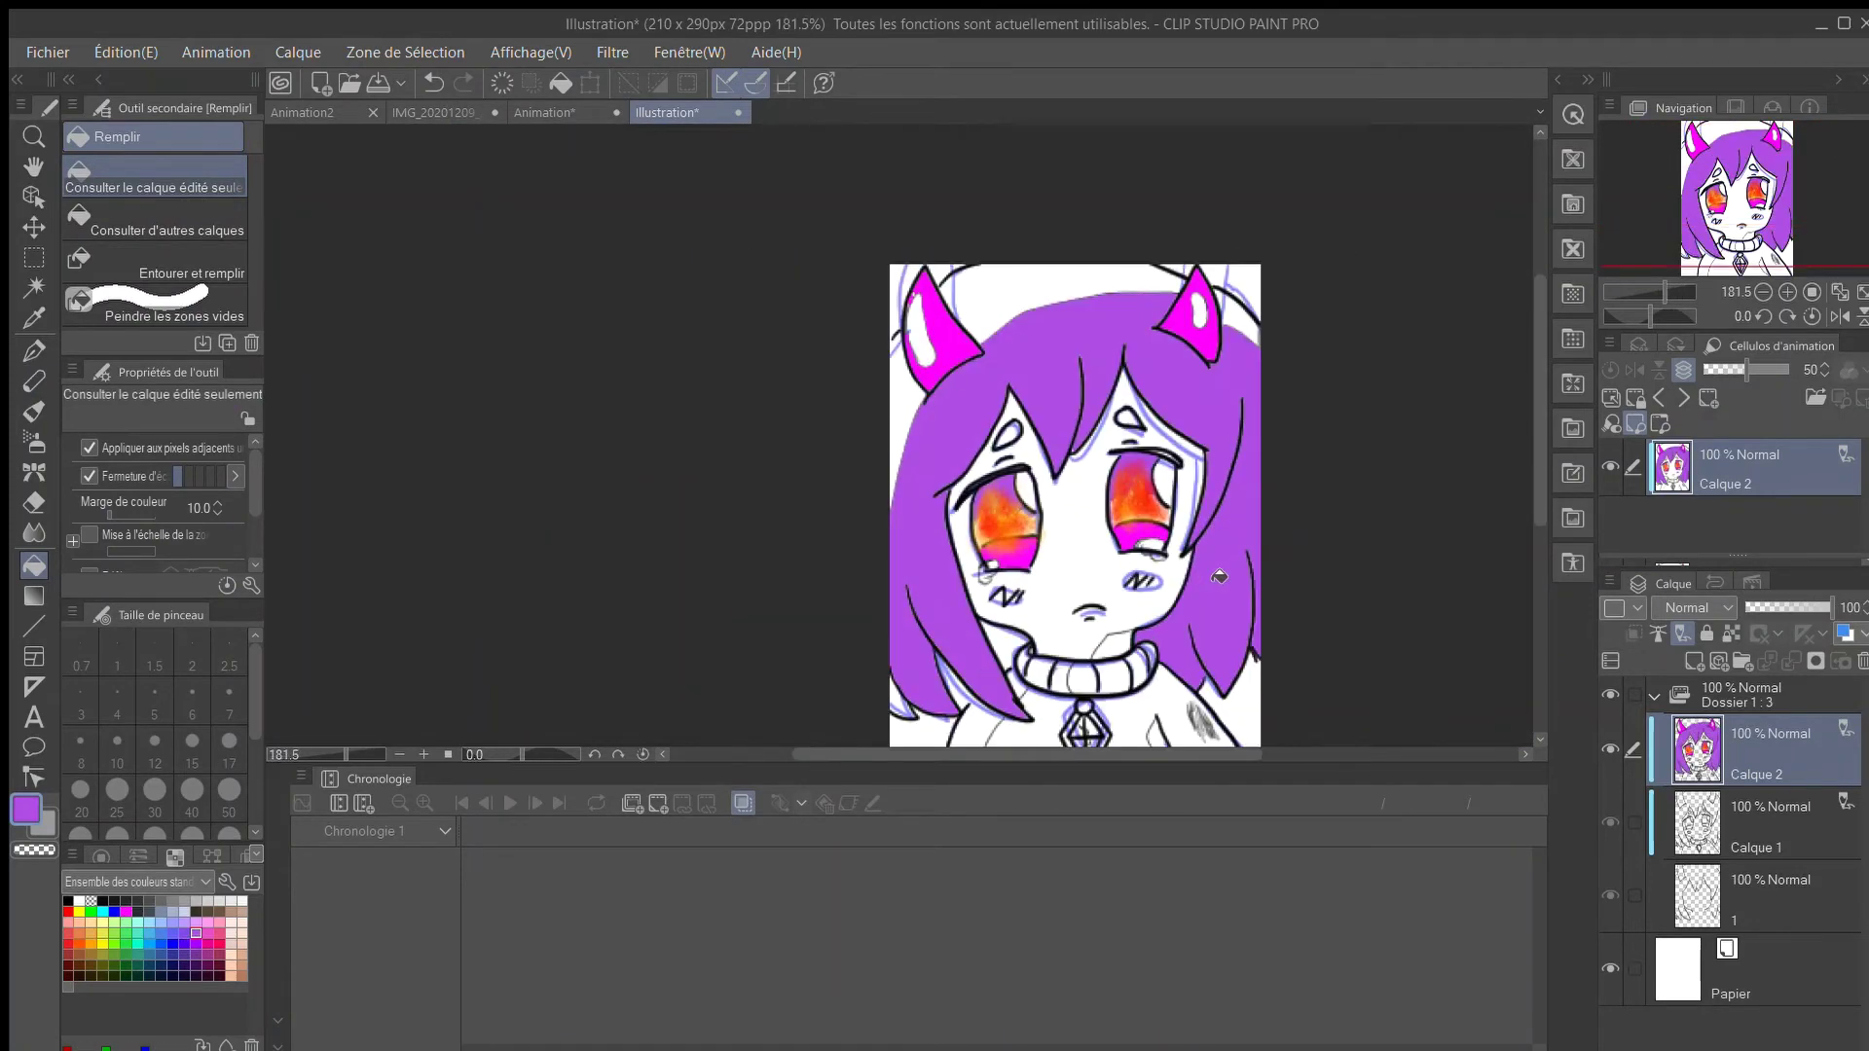
click(1231, 492)
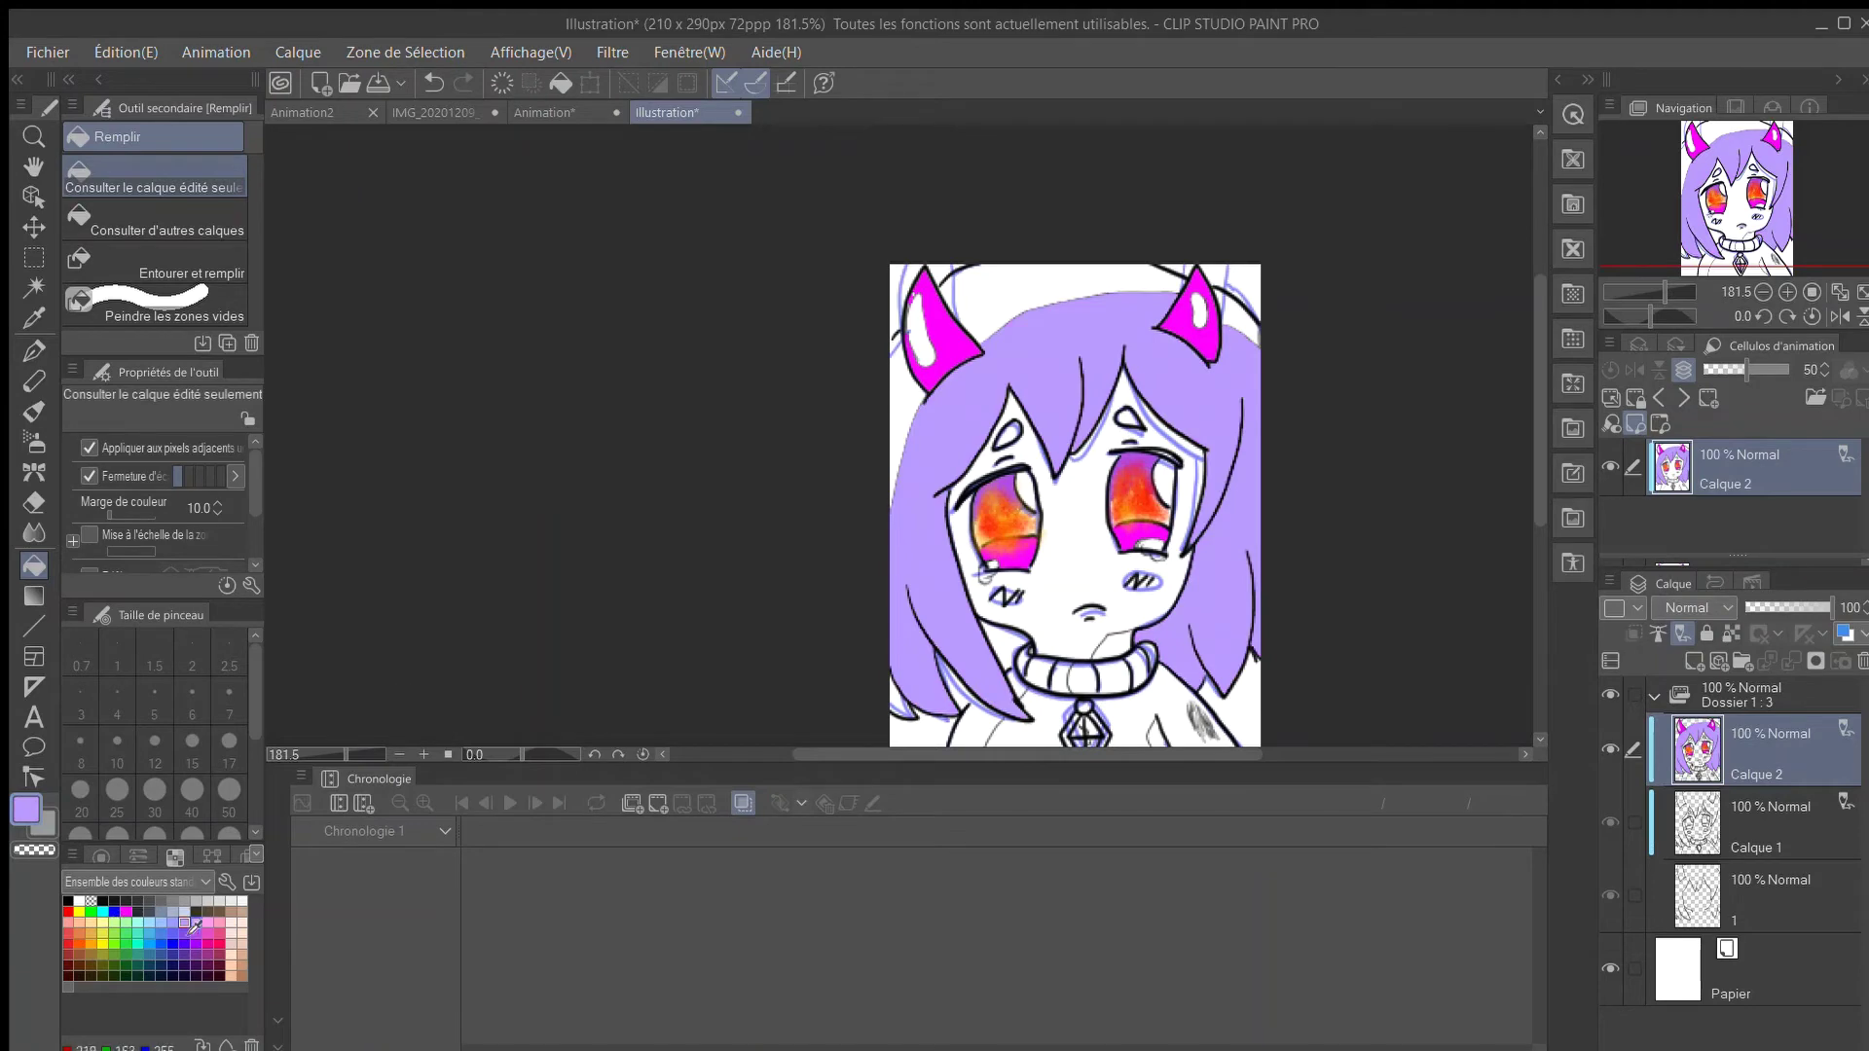
Fill the hair's shadow band around the crown and both eyebrows with a darker violet.
click(953, 395)
click(1264, 313)
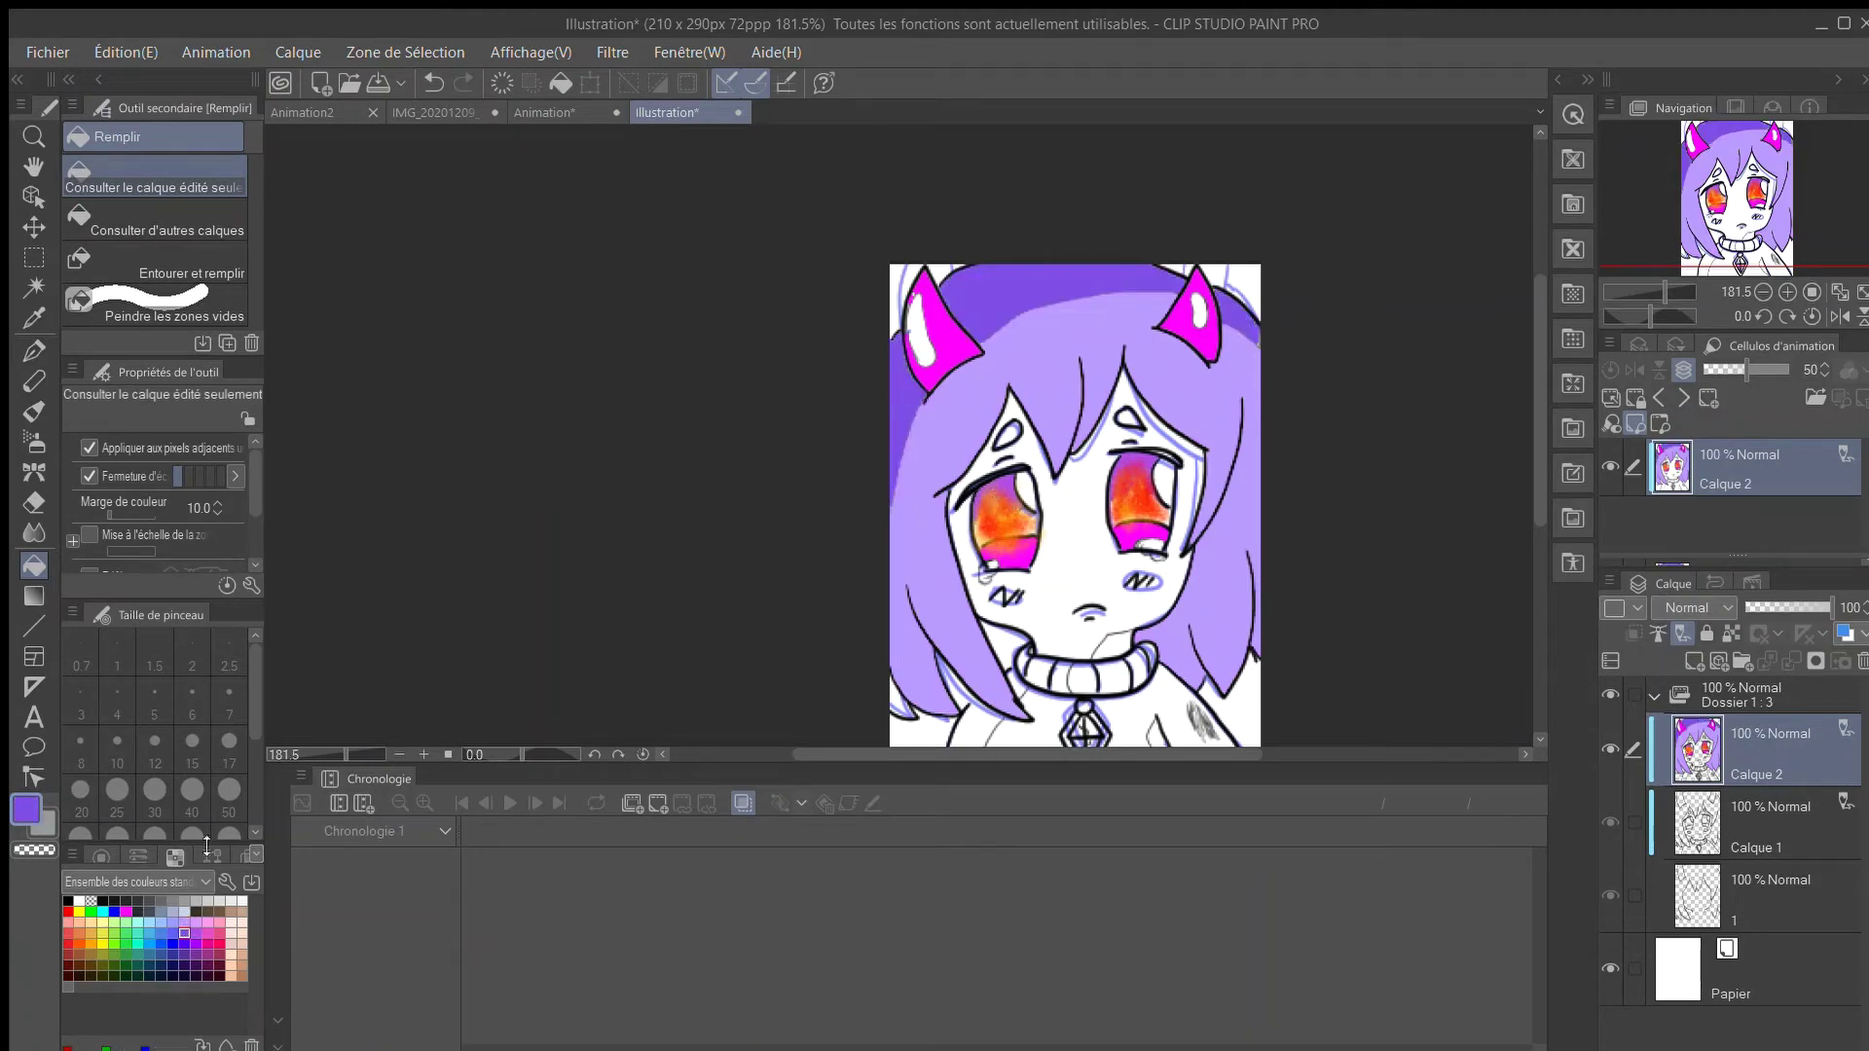
scroll(1100, 531, up, 1)
scroll(1100, 530, down, 2)
scroll(1128, 474, up, 3)
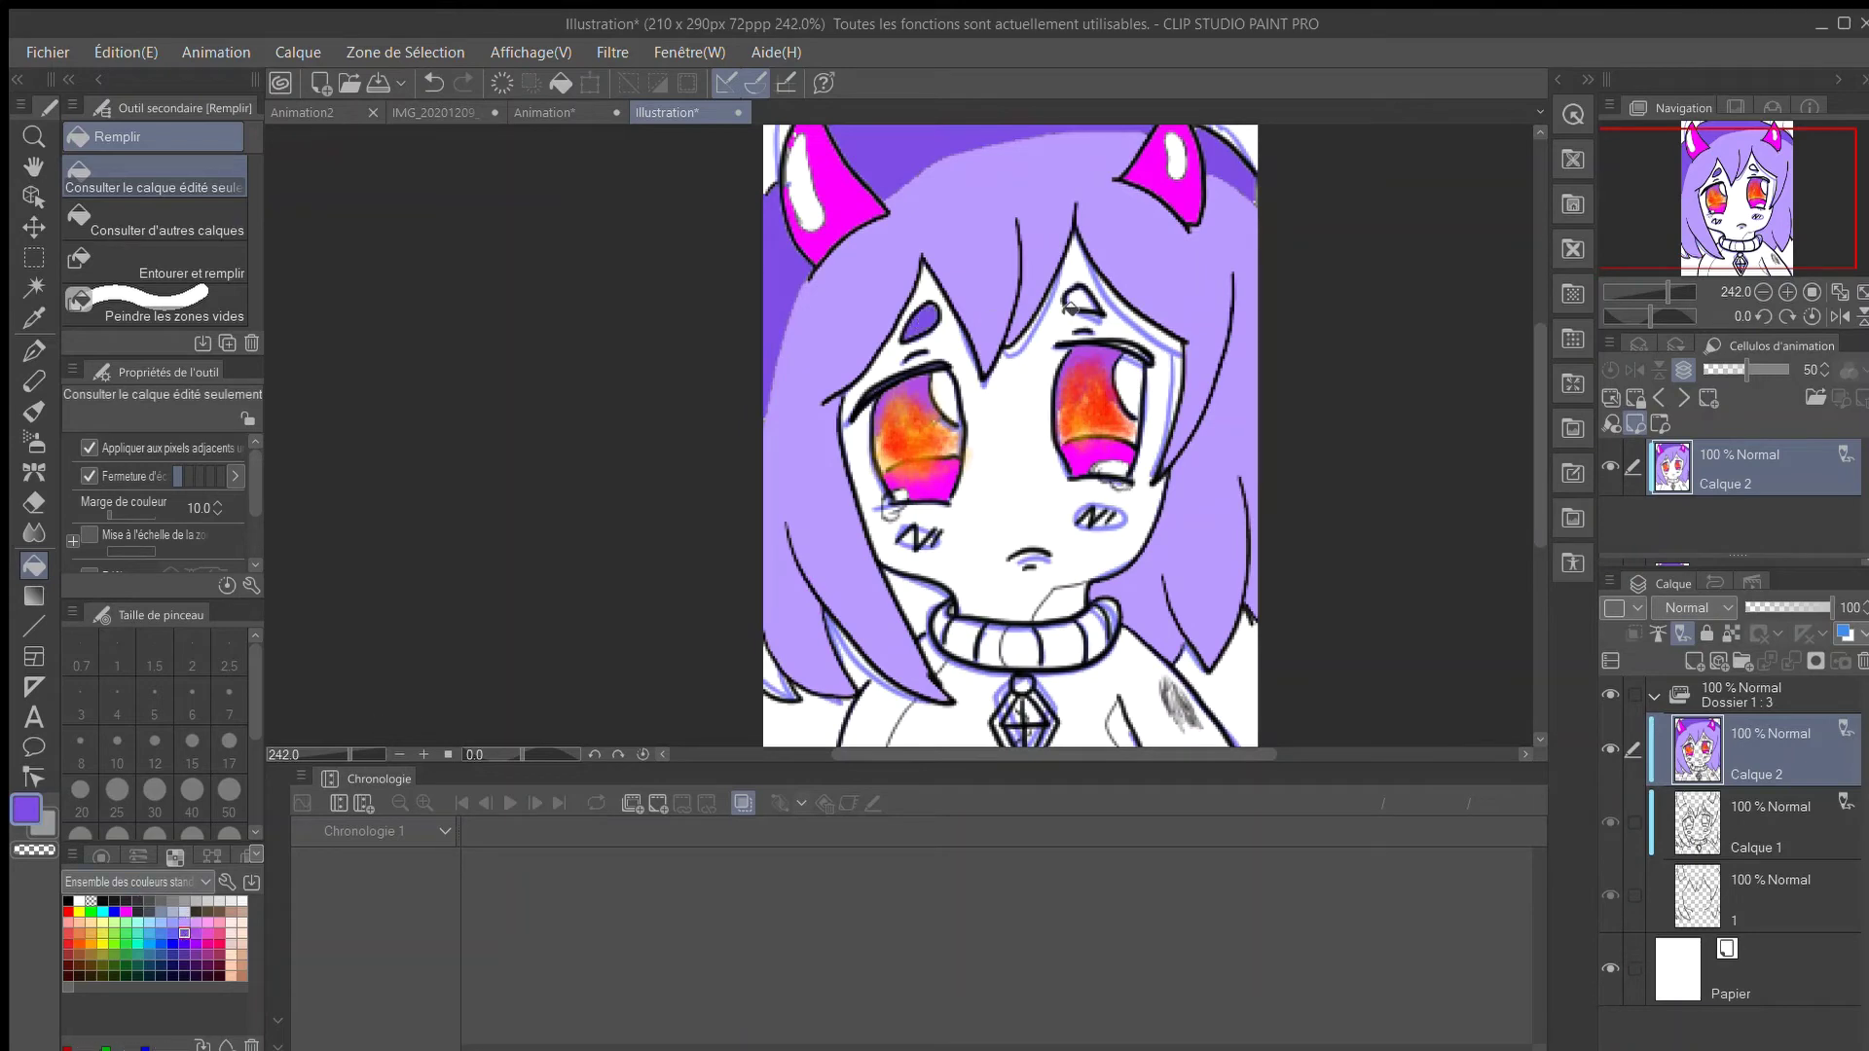
scroll(1069, 310, down, 2)
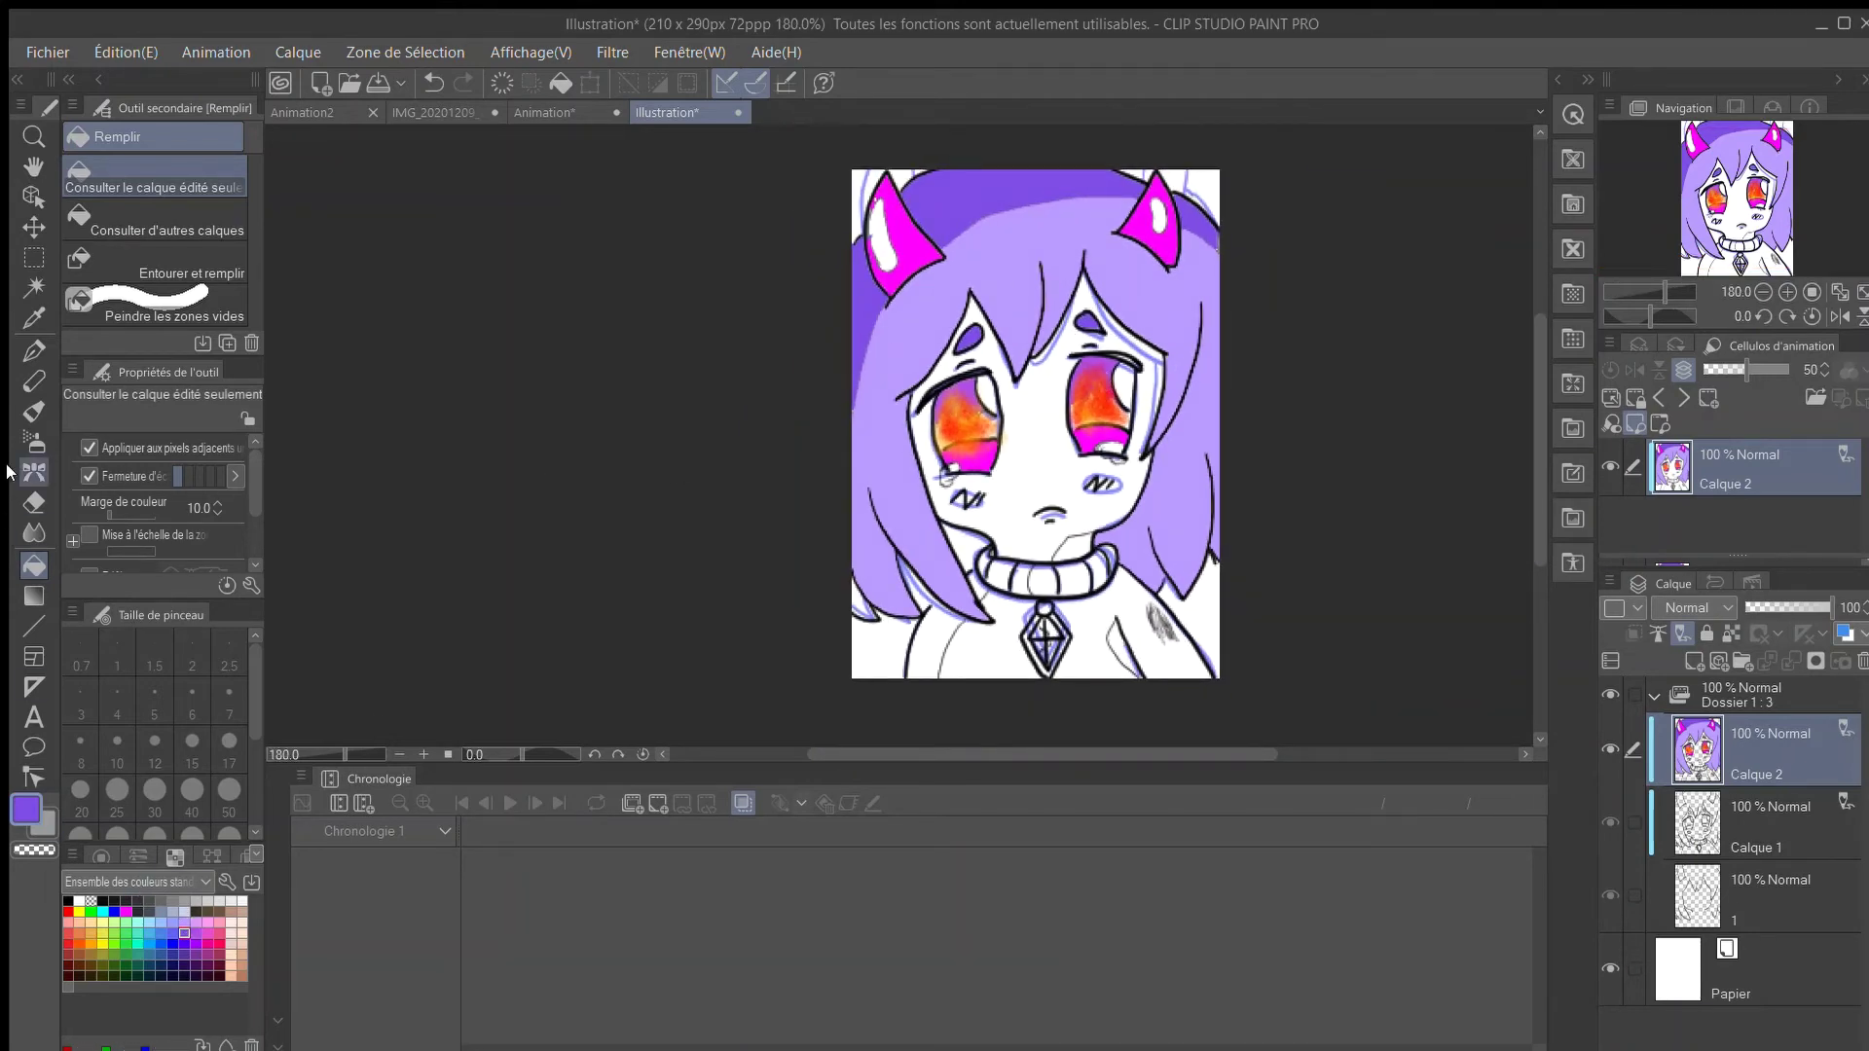
Blend yellow over the magenta of the left horn with the Fusain pastel at size 14.1.
click(34, 380)
scroll(920, 430, up, 2)
drag(1538, 489, 1533, 358)
scroll(1226, 380, up, 2)
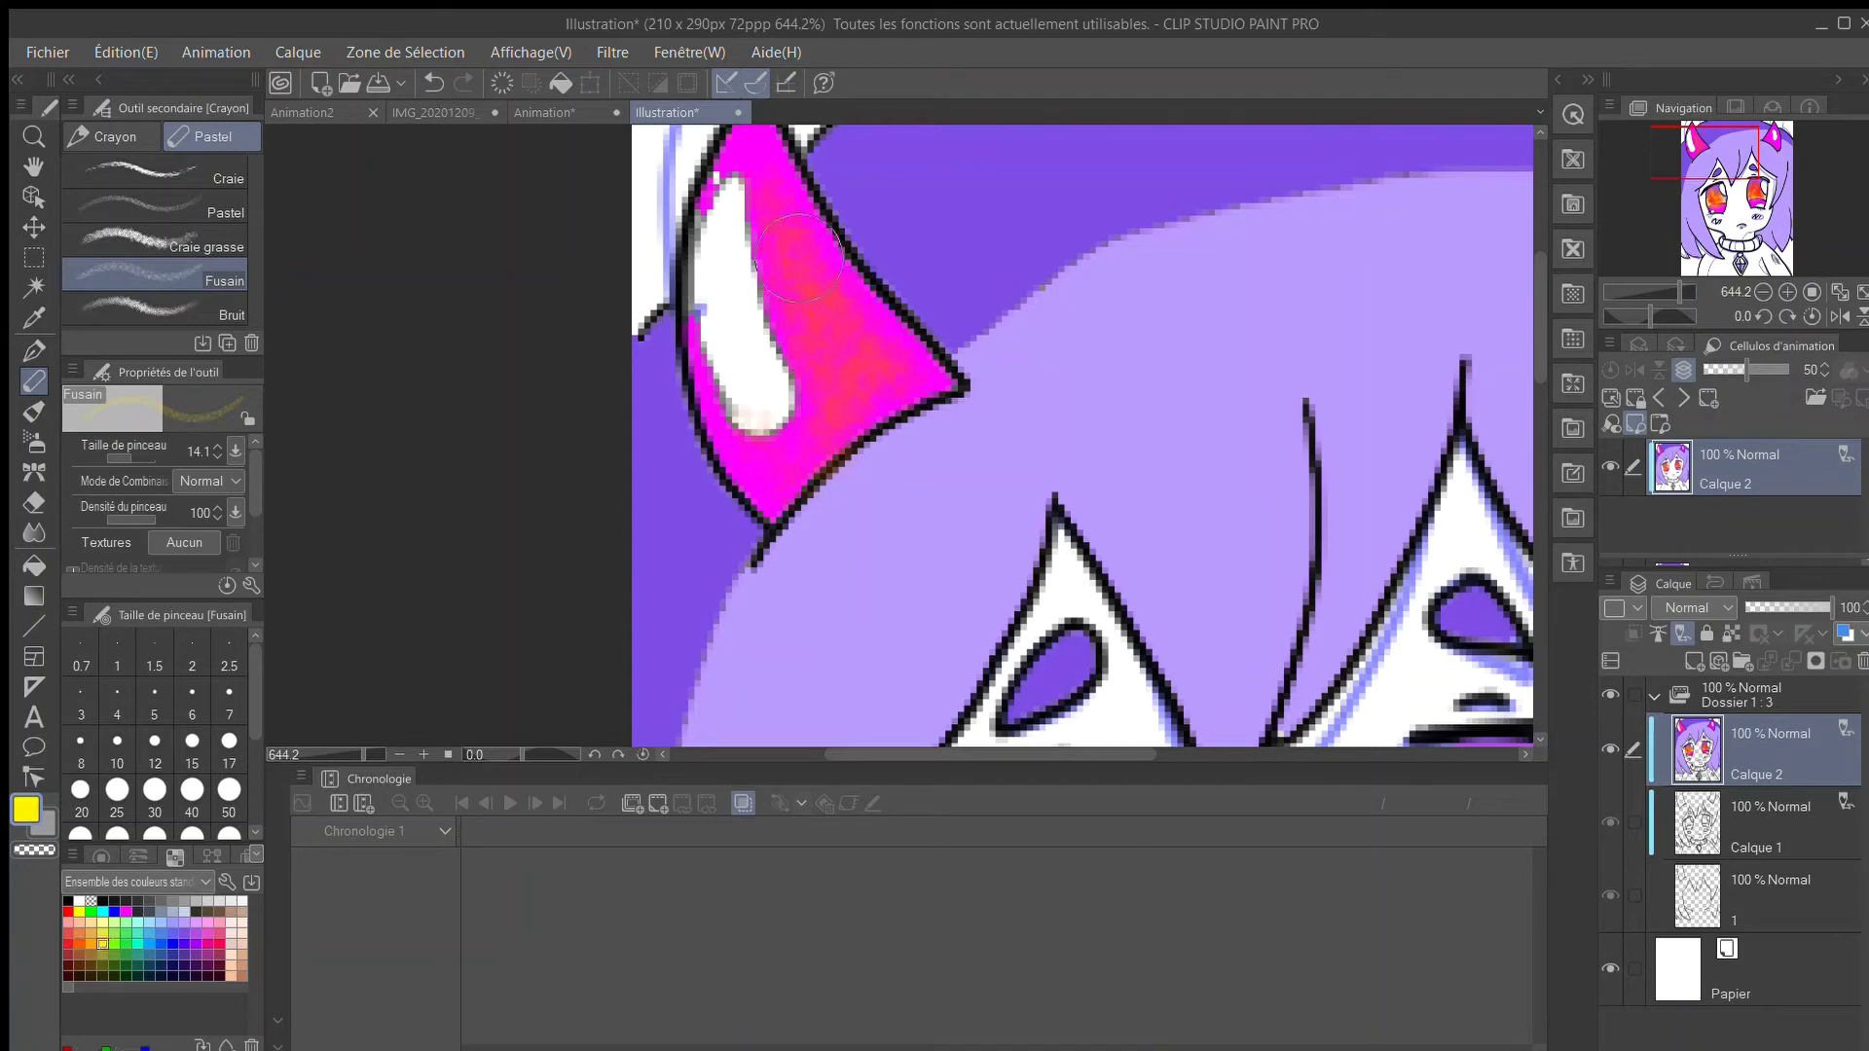
mouse_move(798, 258)
mouse_down()
mouse_move(843, 359)
mouse_move(798, 441)
mouse_move(787, 229)
mouse_move(889, 386)
mouse_move(808, 423)
mouse_move(787, 477)
mouse_move(903, 380)
mouse_up()
scroll(915, 360, down, 6)
Undo the last stroke and blend yellow over the right horn with the Fusain pastel.
scroll(1144, 331, up, 7)
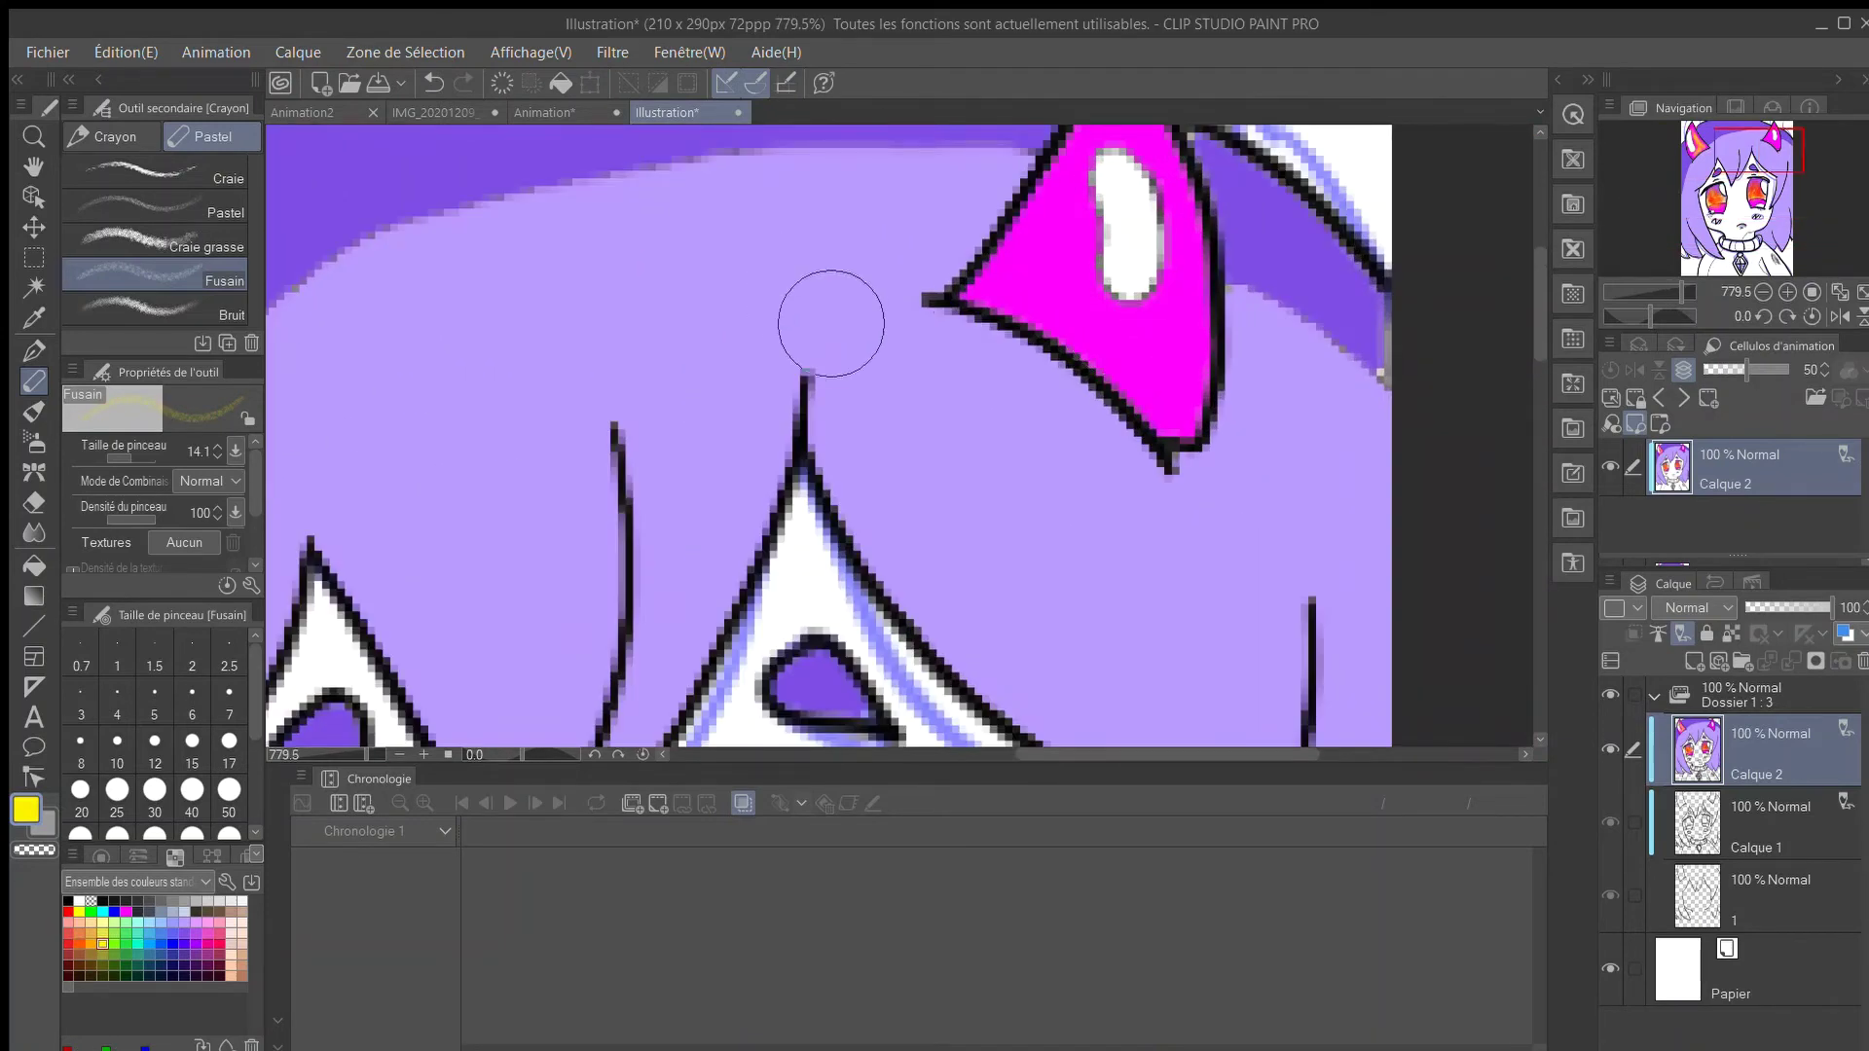
key(ctrl+z)
mouse_move(1042, 229)
mouse_down()
mouse_move(1130, 361)
mouse_move(1005, 241)
mouse_move(1081, 205)
mouse_move(1168, 361)
mouse_move(1130, 409)
mouse_up()
scroll(1134, 404, down, 3)
scroll(1137, 283, down, 4)
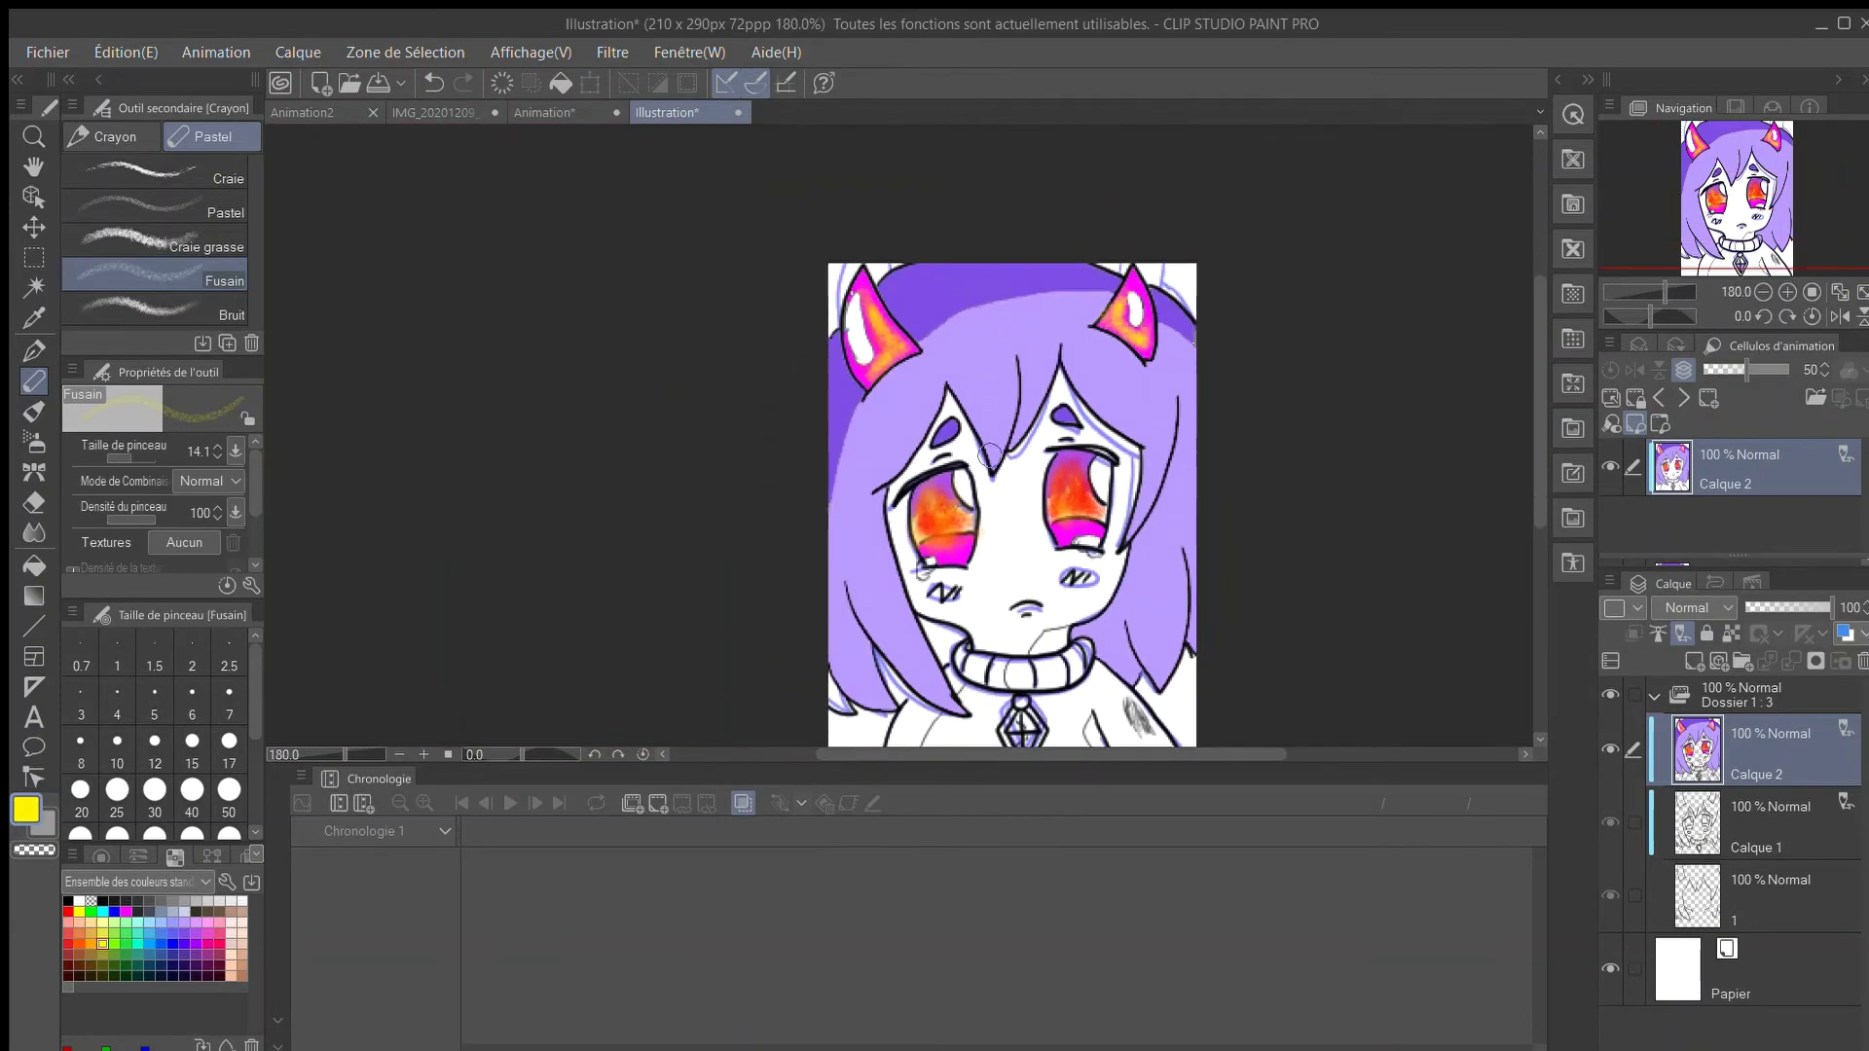
Fill the tear shapes at the lower edge of both eyes with turquoise.
scroll(925, 458, up, 4)
drag(1186, 755, 1209, 754)
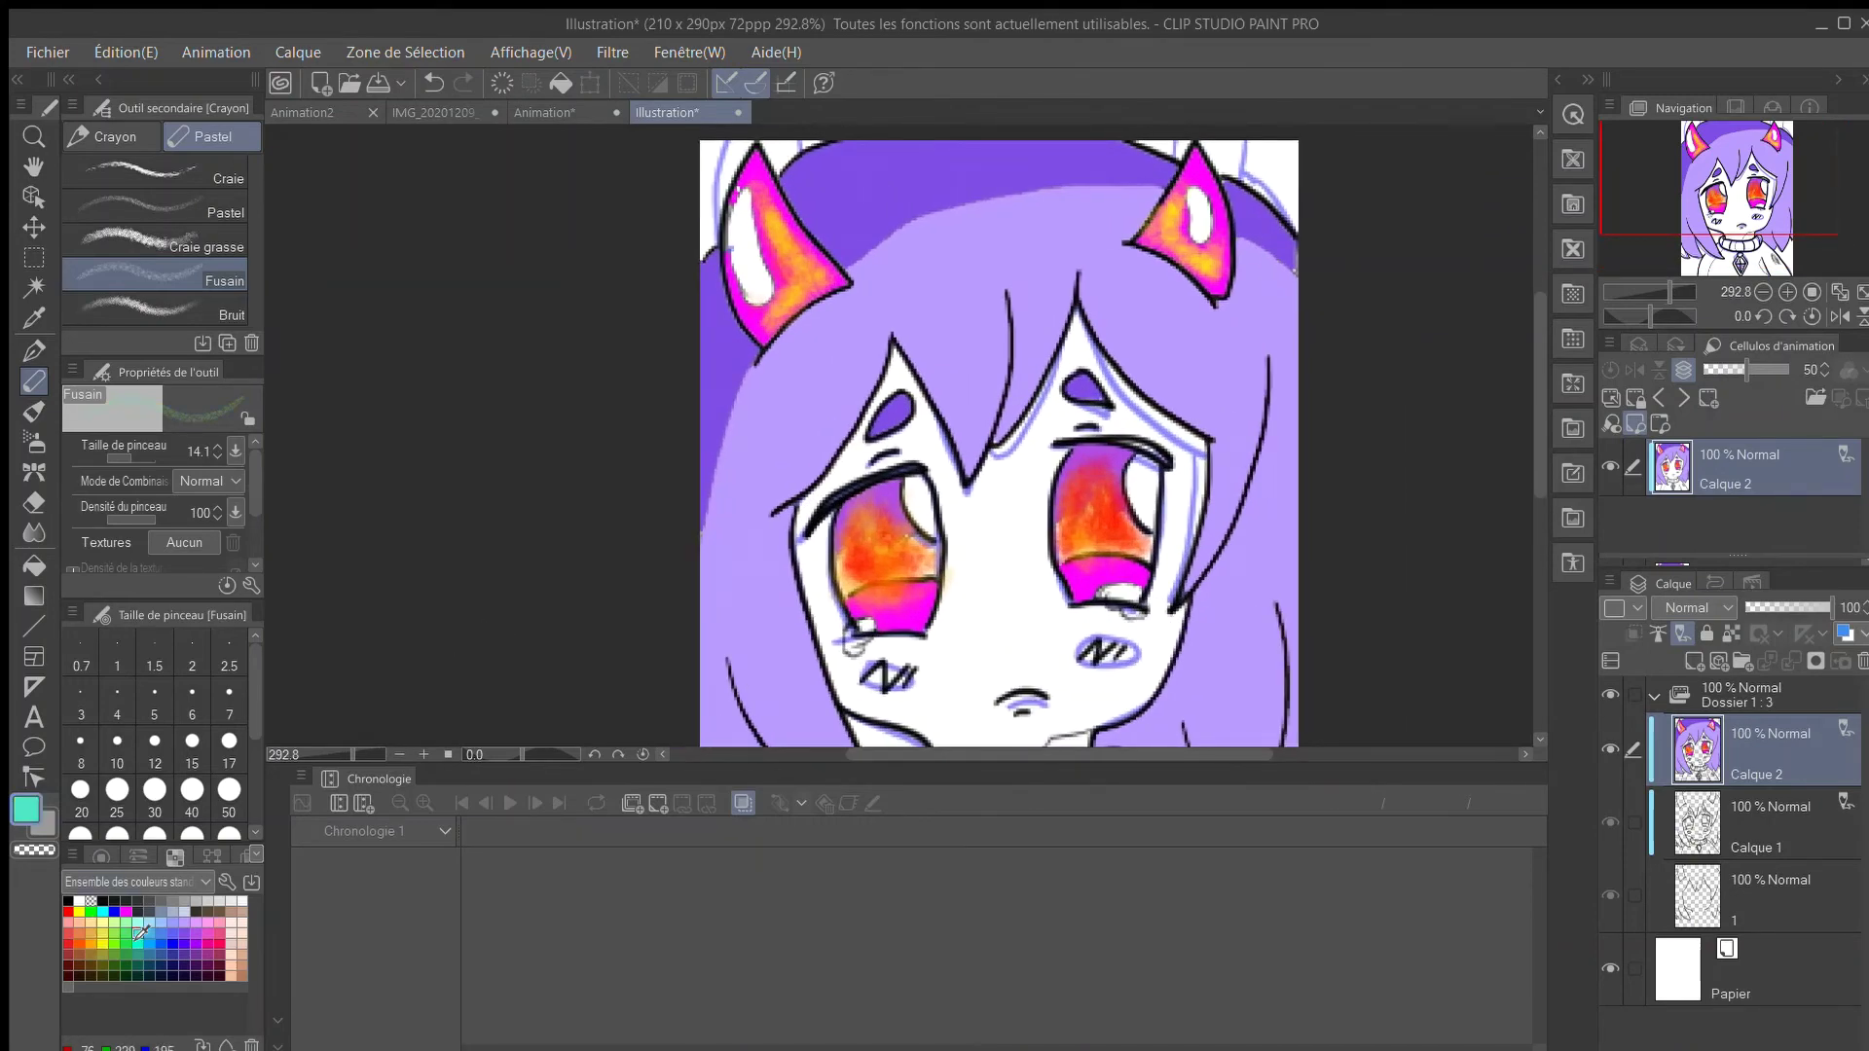
scroll(847, 623, up, 3)
key(g)
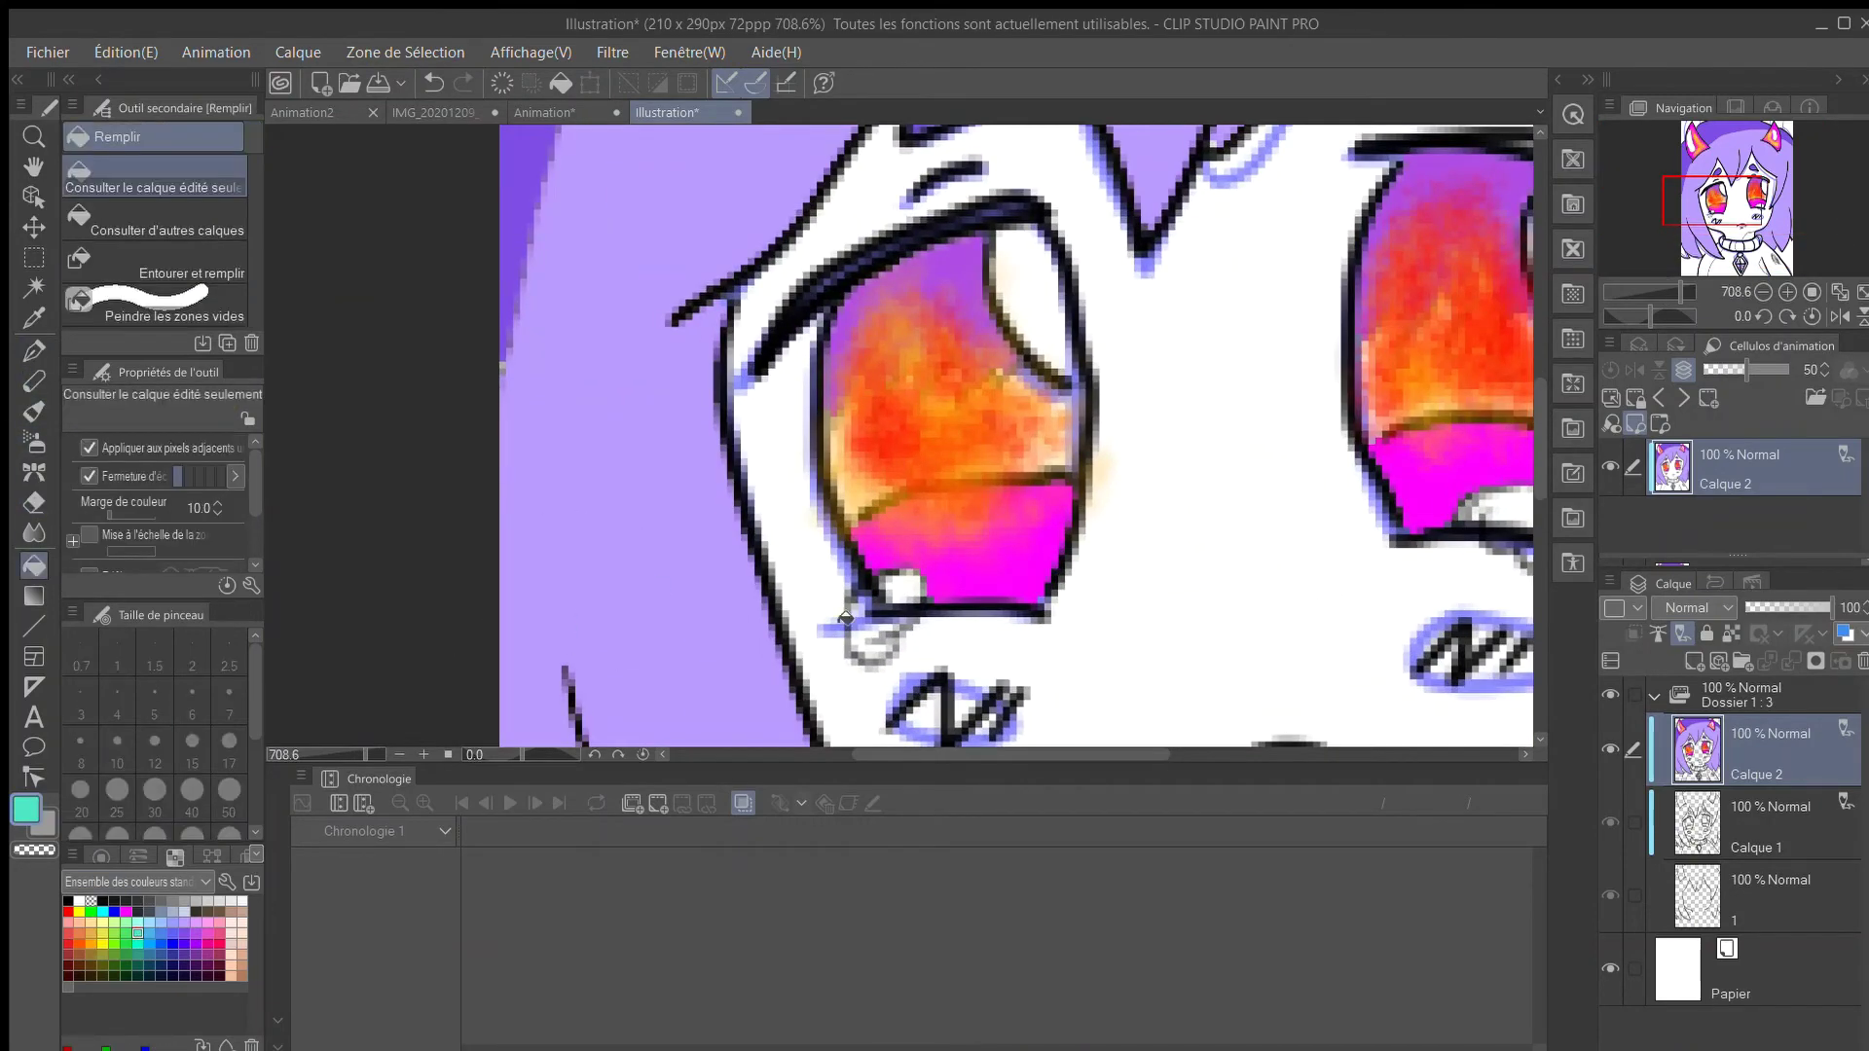
scroll(845, 618, up, 2)
click(856, 618)
click(883, 623)
click(1314, 574)
click(1286, 497)
Try to fill the strip along the right eye's lower lash line with turquoise, and undo it.
click(1286, 549)
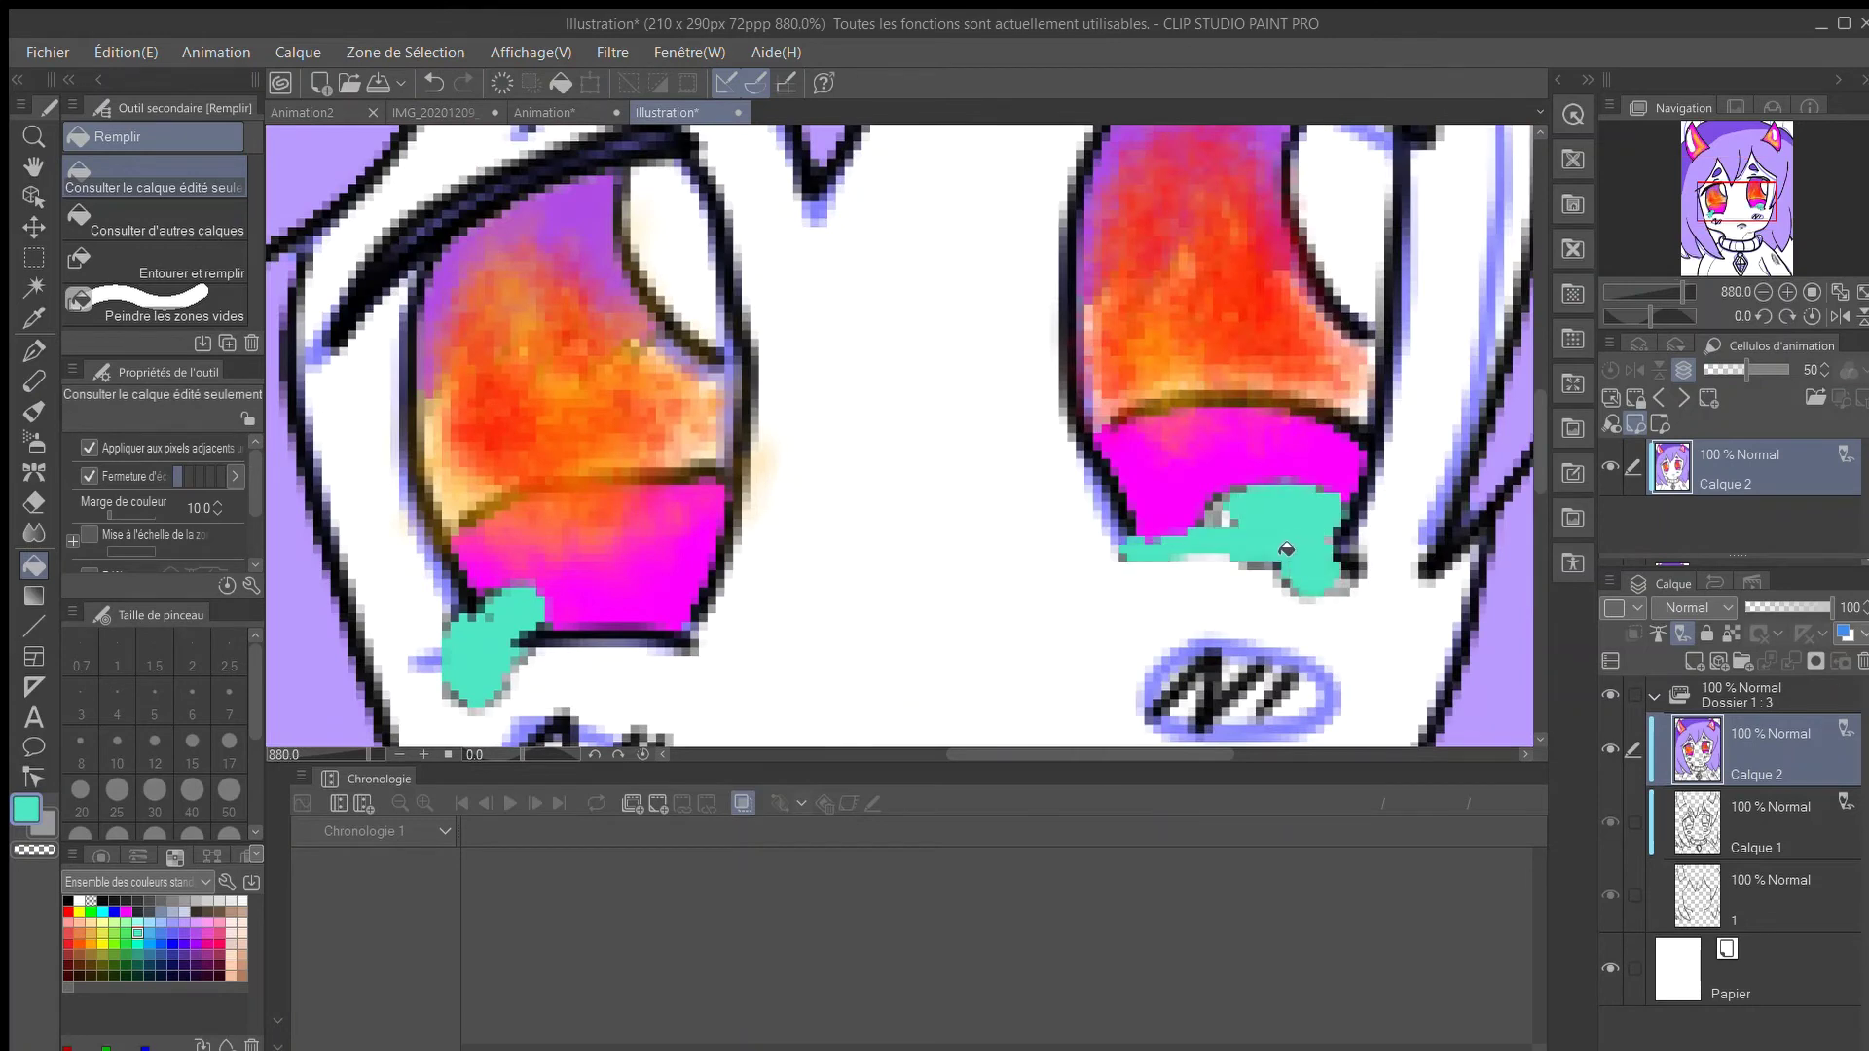
scroll(1030, 361, down, 3)
scroll(1009, 441, up, 2)
click(434, 82)
scroll(897, 362, down, 4)
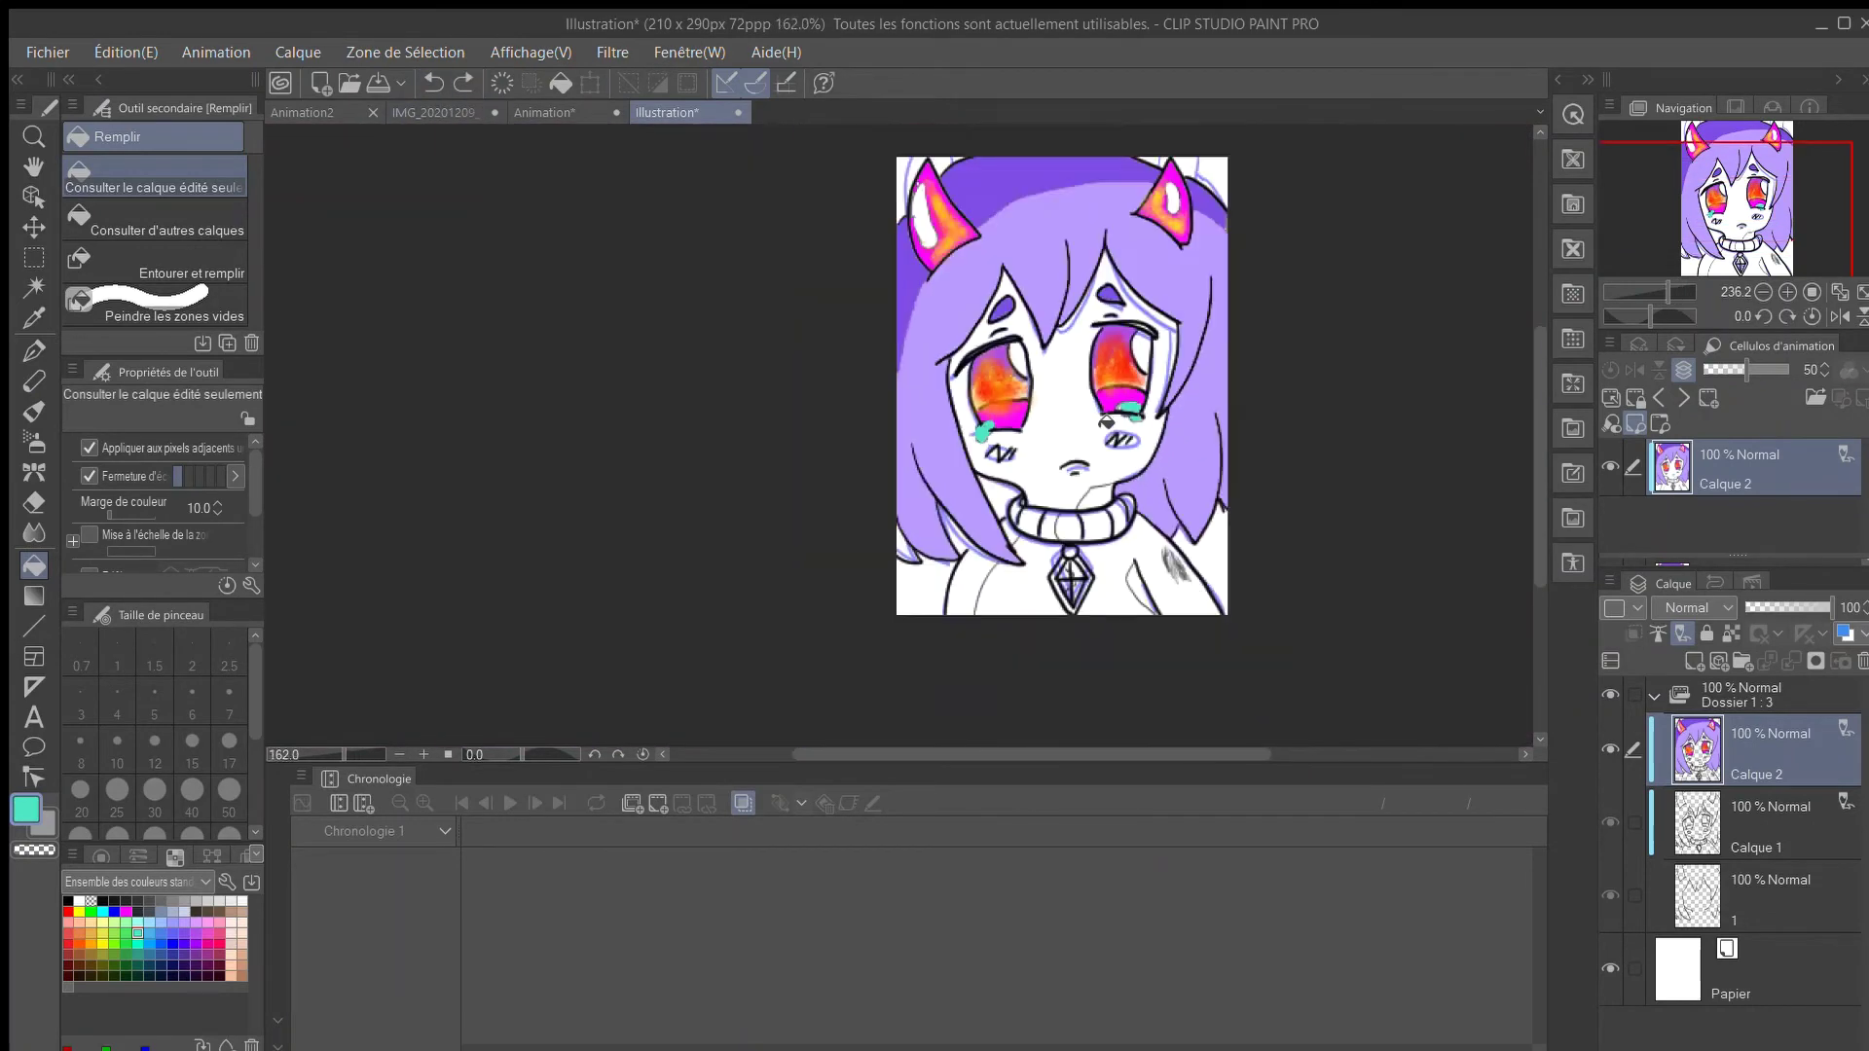
Extend the turquoise tears along the lower lids of both eyes with the Plume G réaliste pen at size 5.
scroll(1107, 421, up, 2)
scroll(966, 682, up, 1)
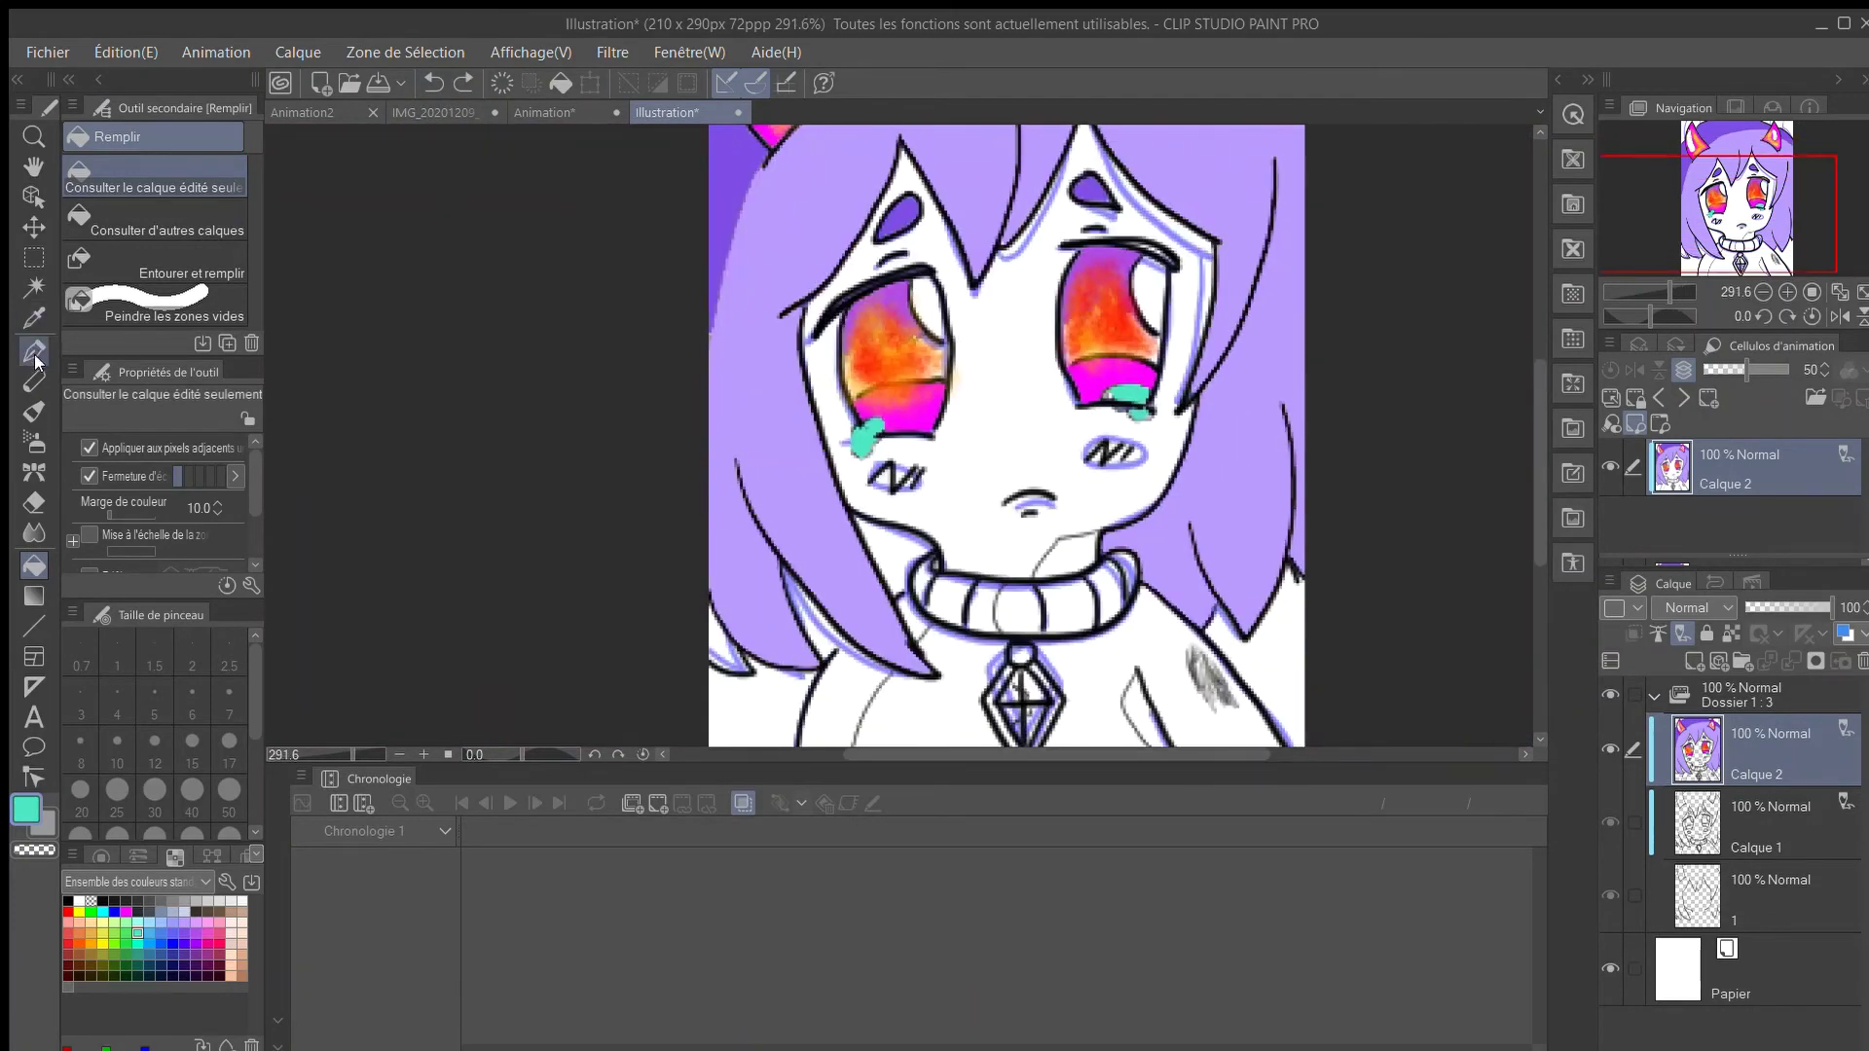
click(34, 352)
scroll(867, 443, up, 1)
click(131, 255)
click(131, 203)
scroll(866, 443, up, 2)
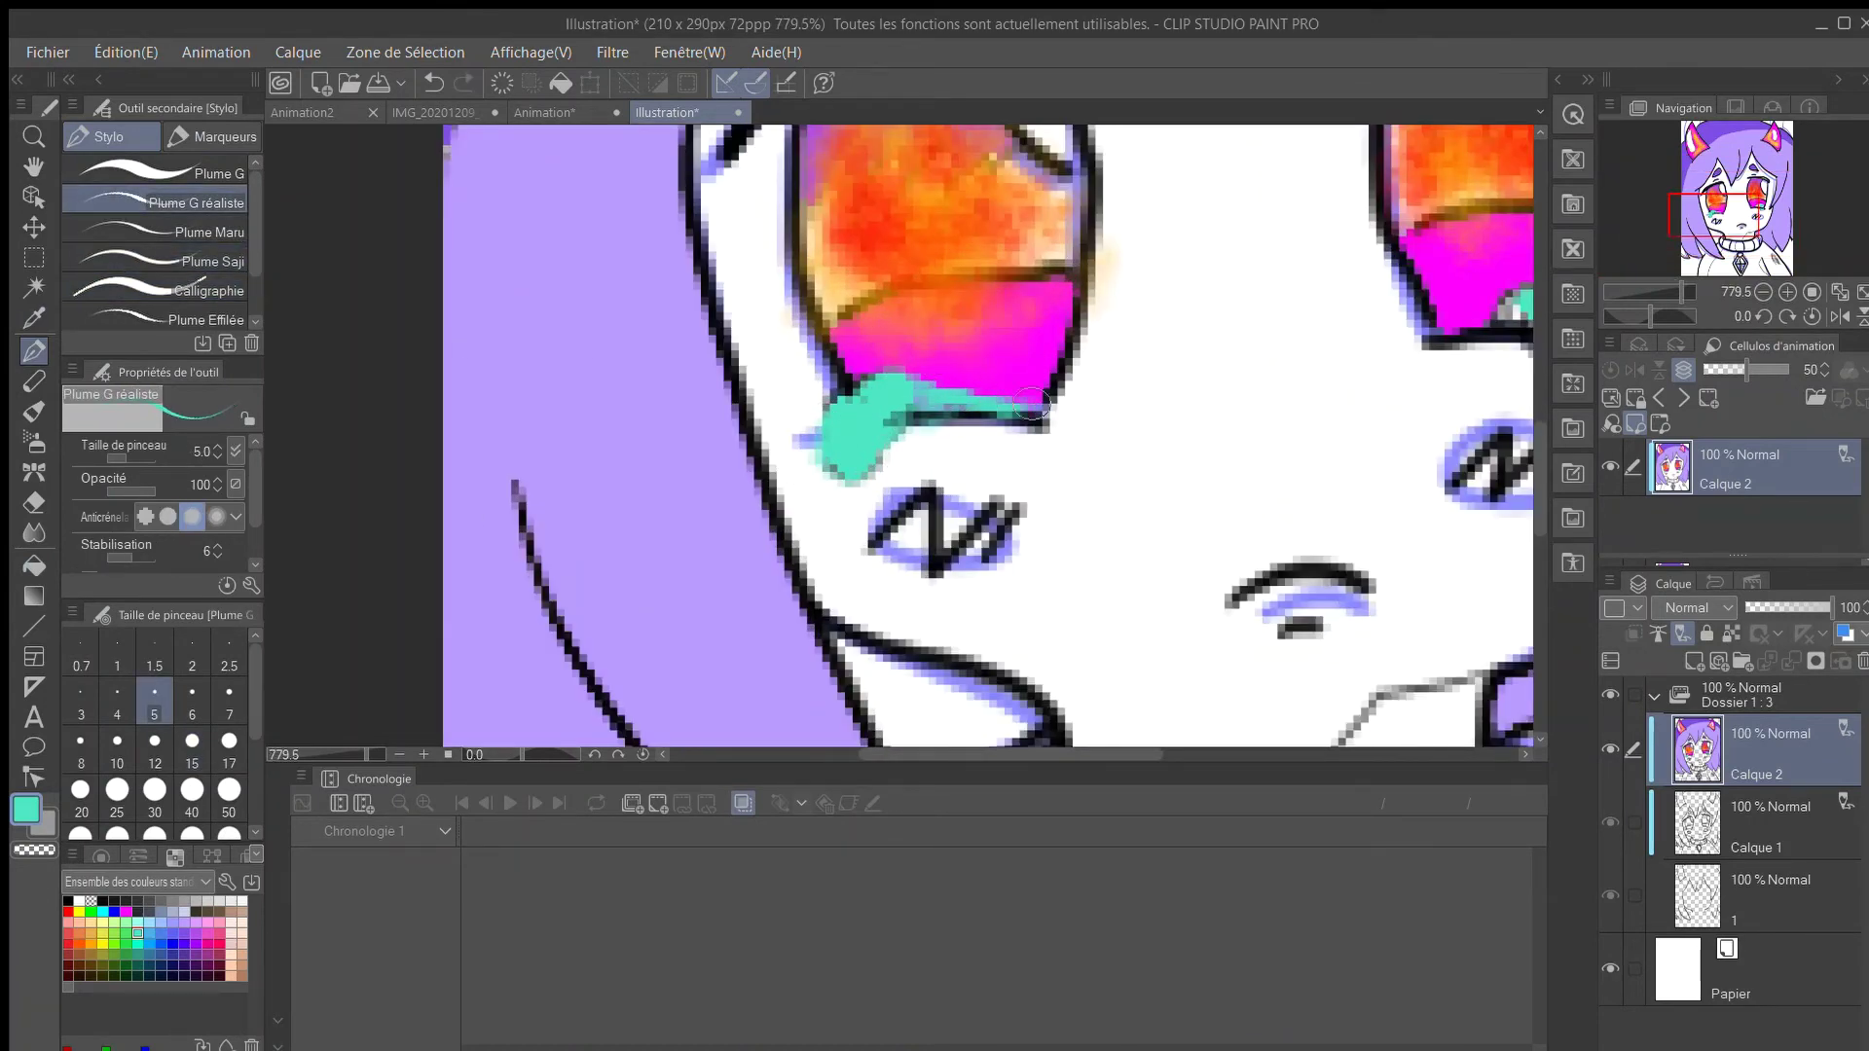
scroll(1071, 409, up, 2)
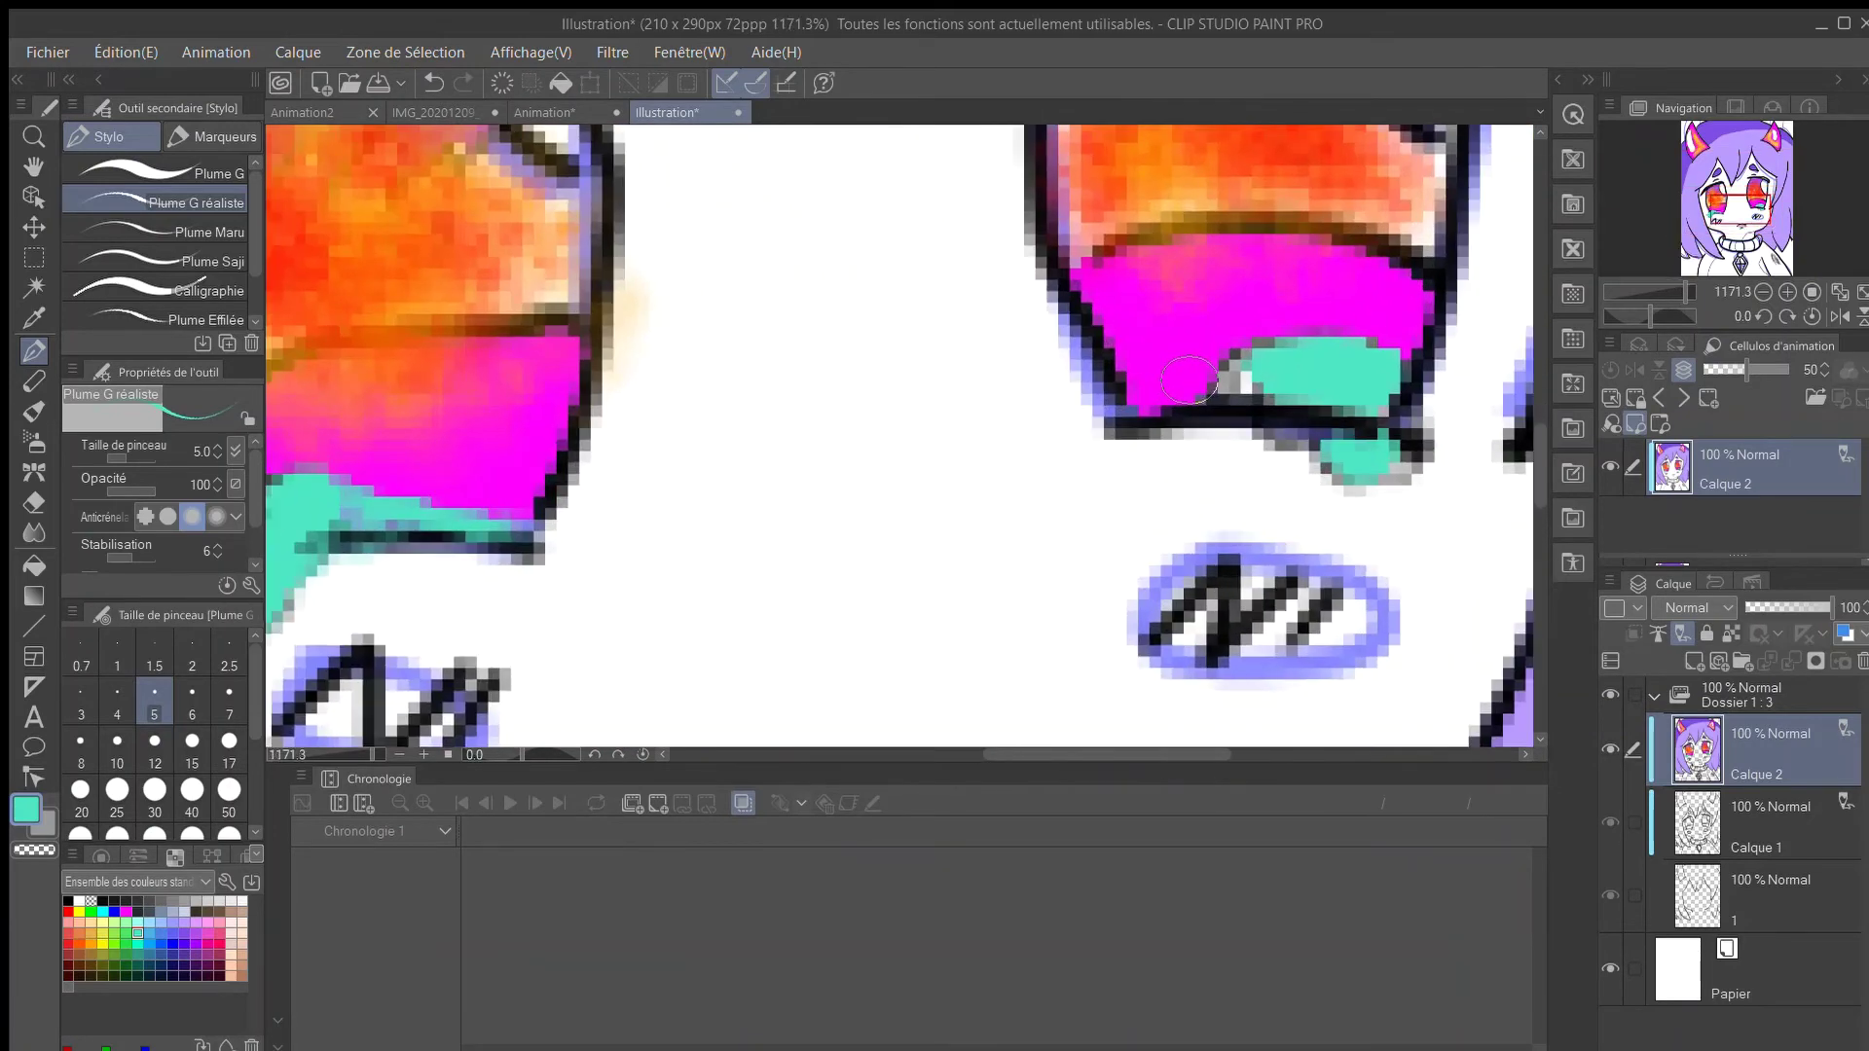
drag(1147, 383, 1243, 363)
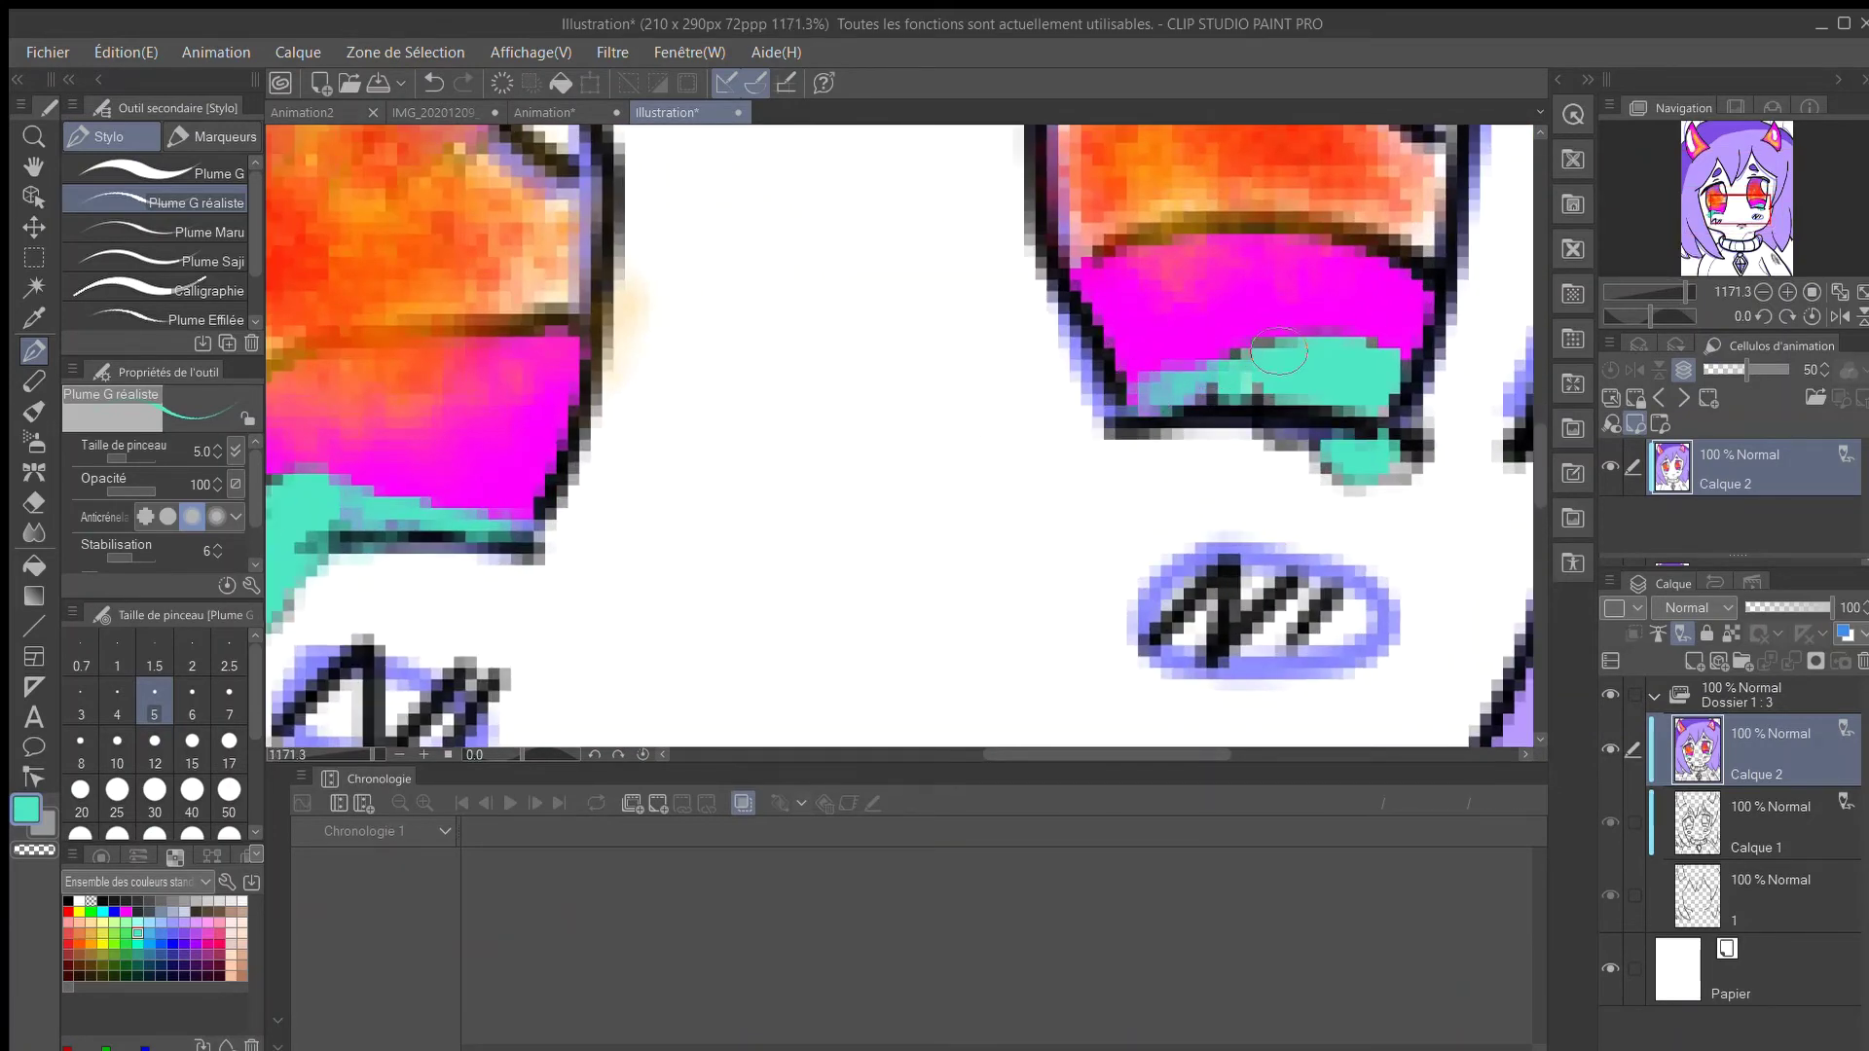
mouse_move(1338, 453)
mouse_down()
mouse_move(1397, 469)
mouse_move(1180, 384)
mouse_up()
scroll(1103, 456, down, 5)
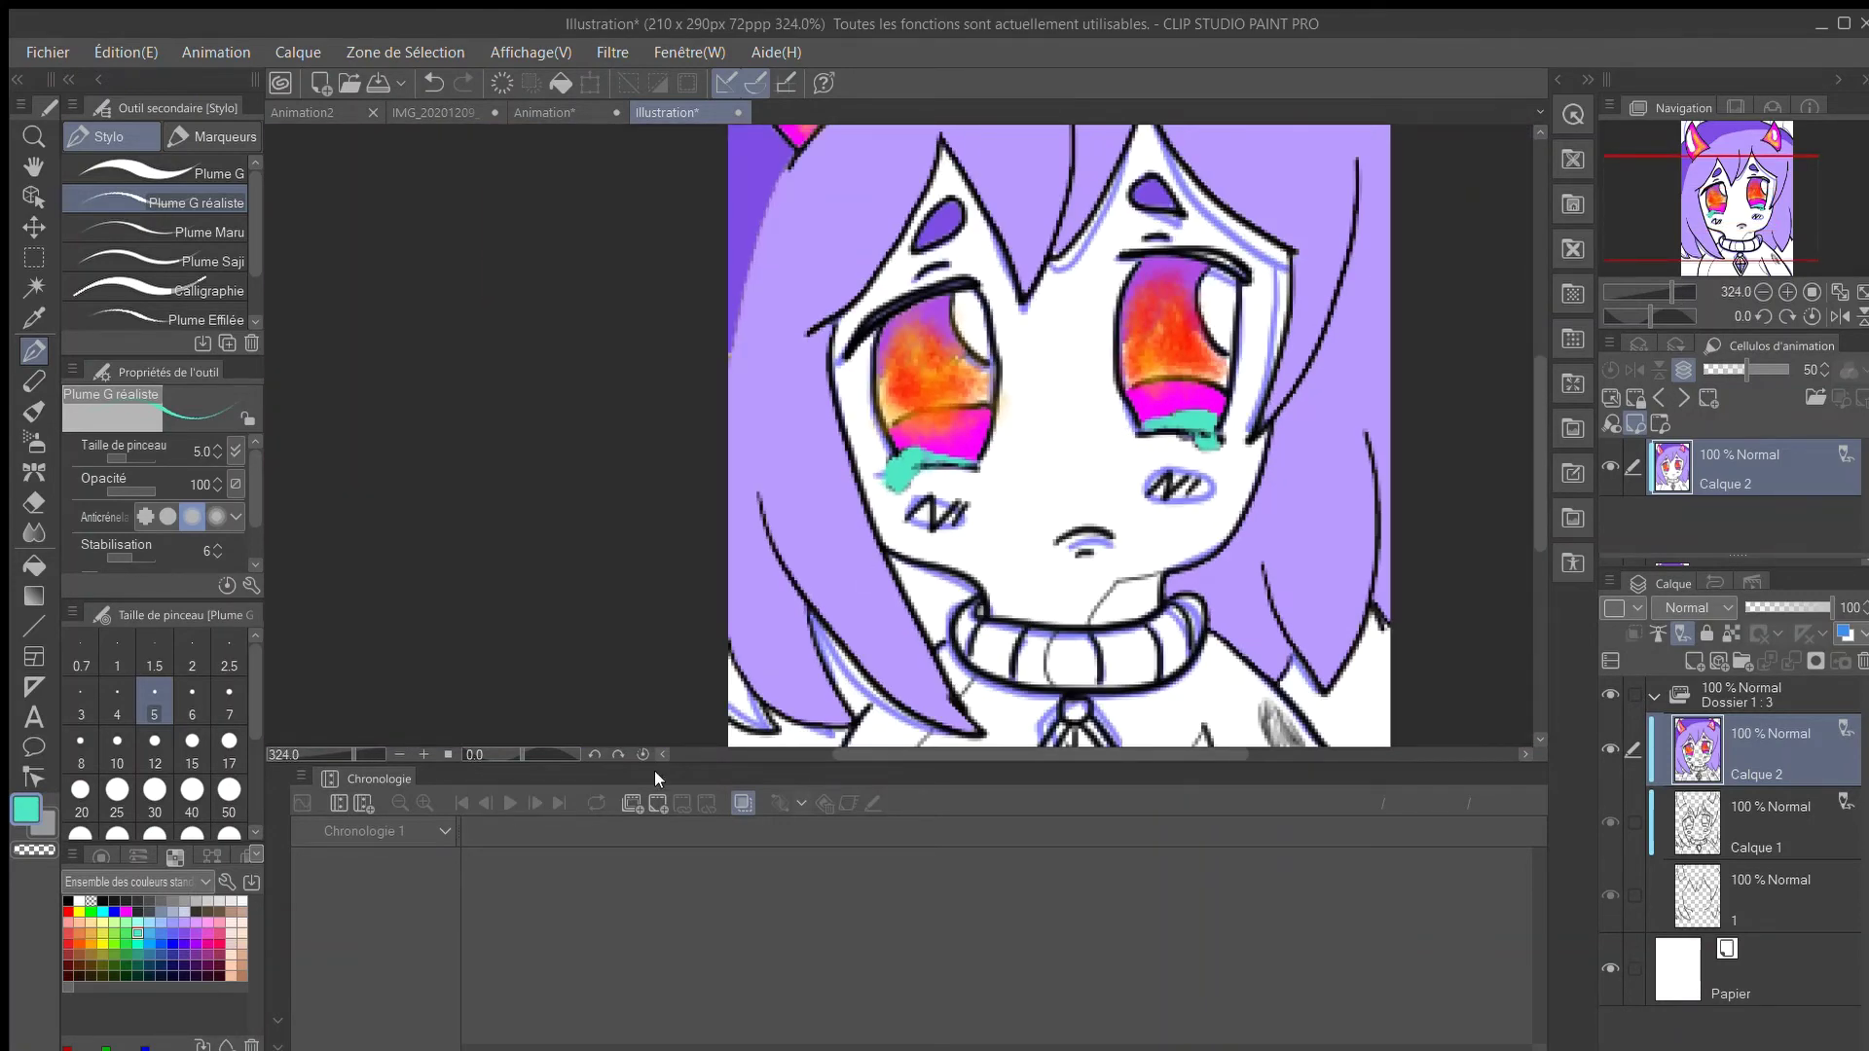
Try a black shadow line across the jaw, undo it, and draw shadow boundary lines from both eyebrows to the hair.
click(67, 901)
scroll(1201, 506, up, 3)
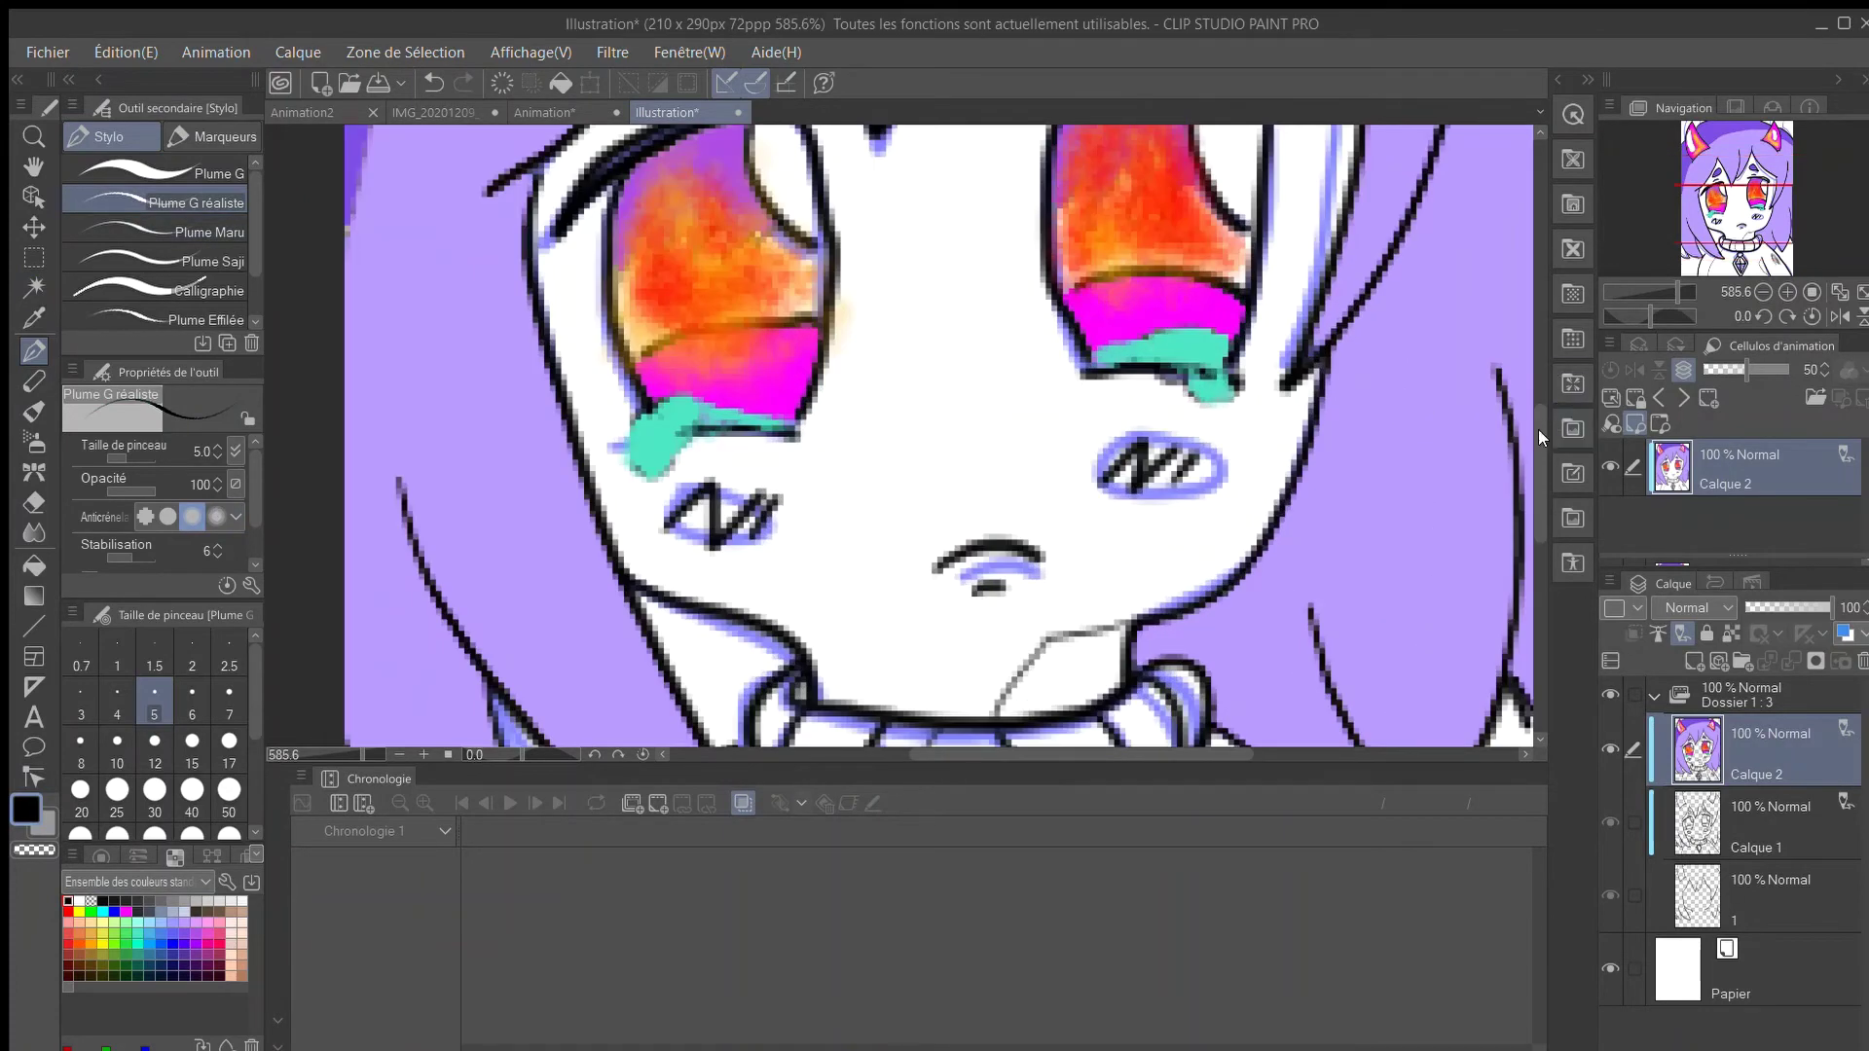
mouse_move(1538, 429)
mouse_down()
mouse_move(1533, 301)
mouse_move(1526, 420)
mouse_up()
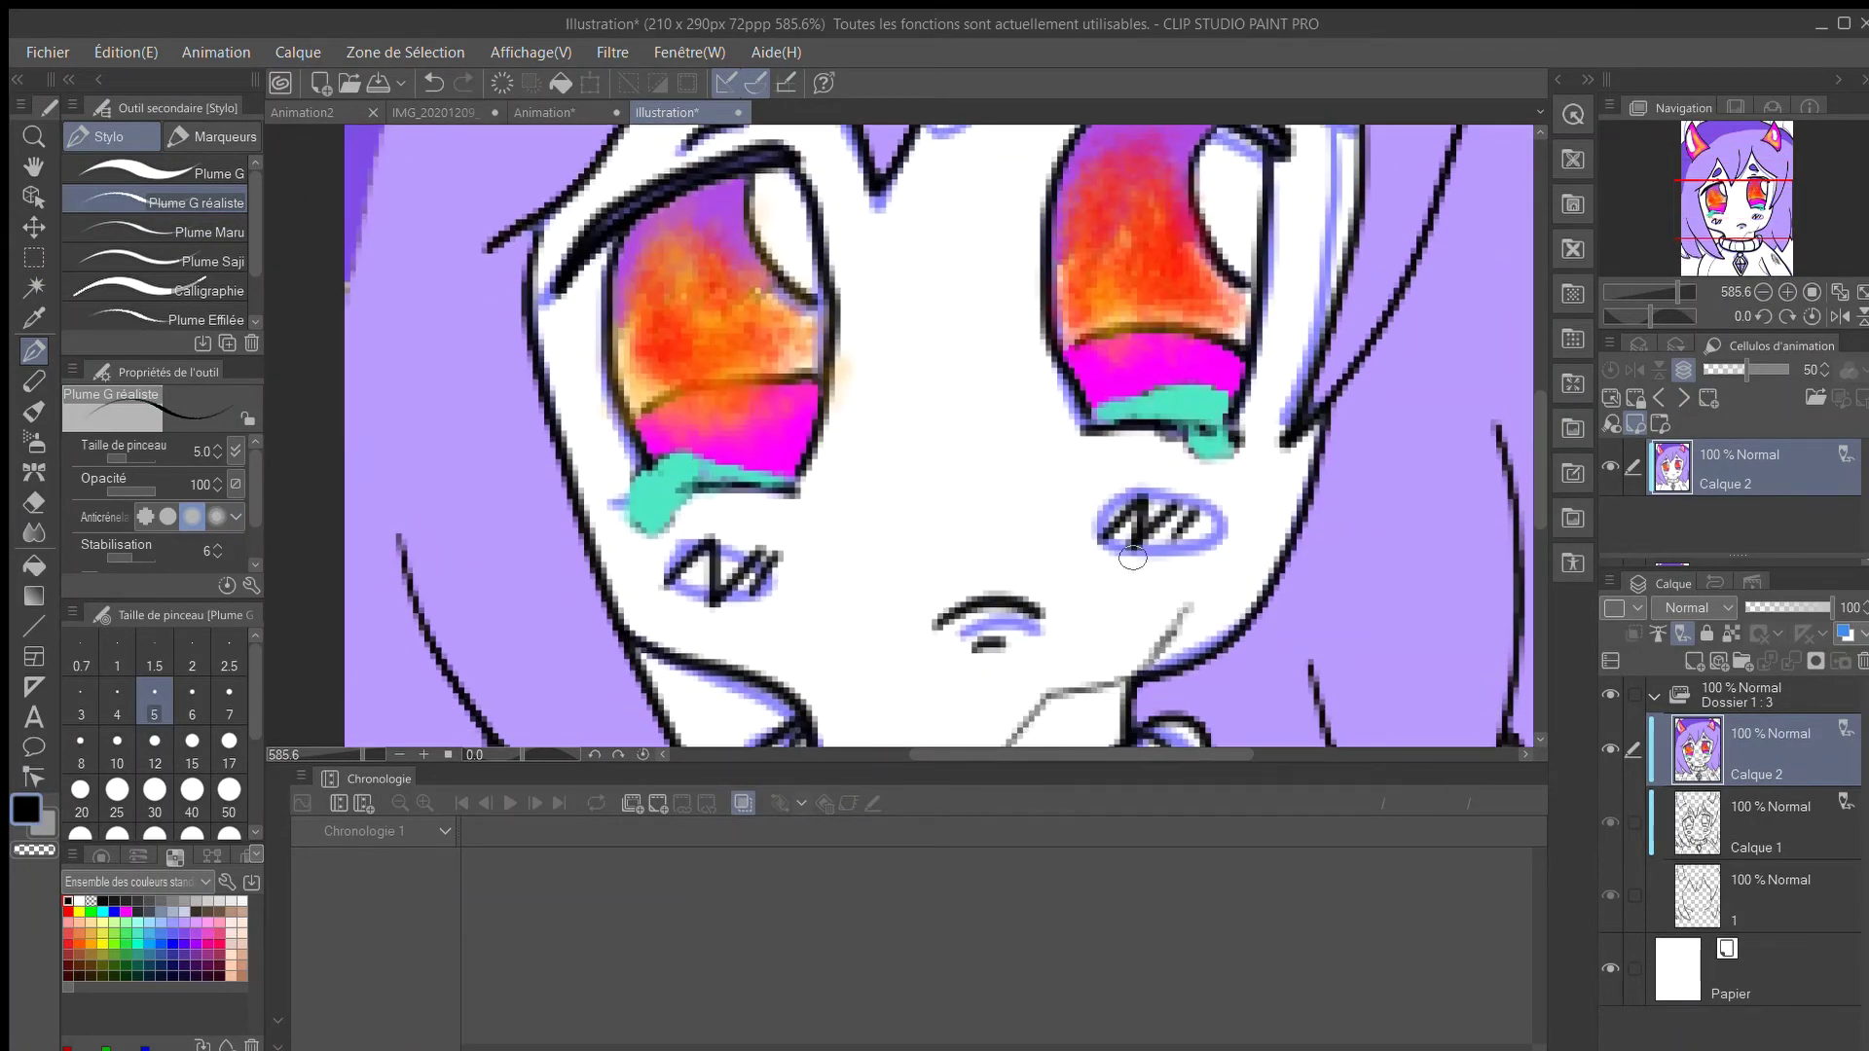
scroll(1133, 558, down, 3)
click(432, 82)
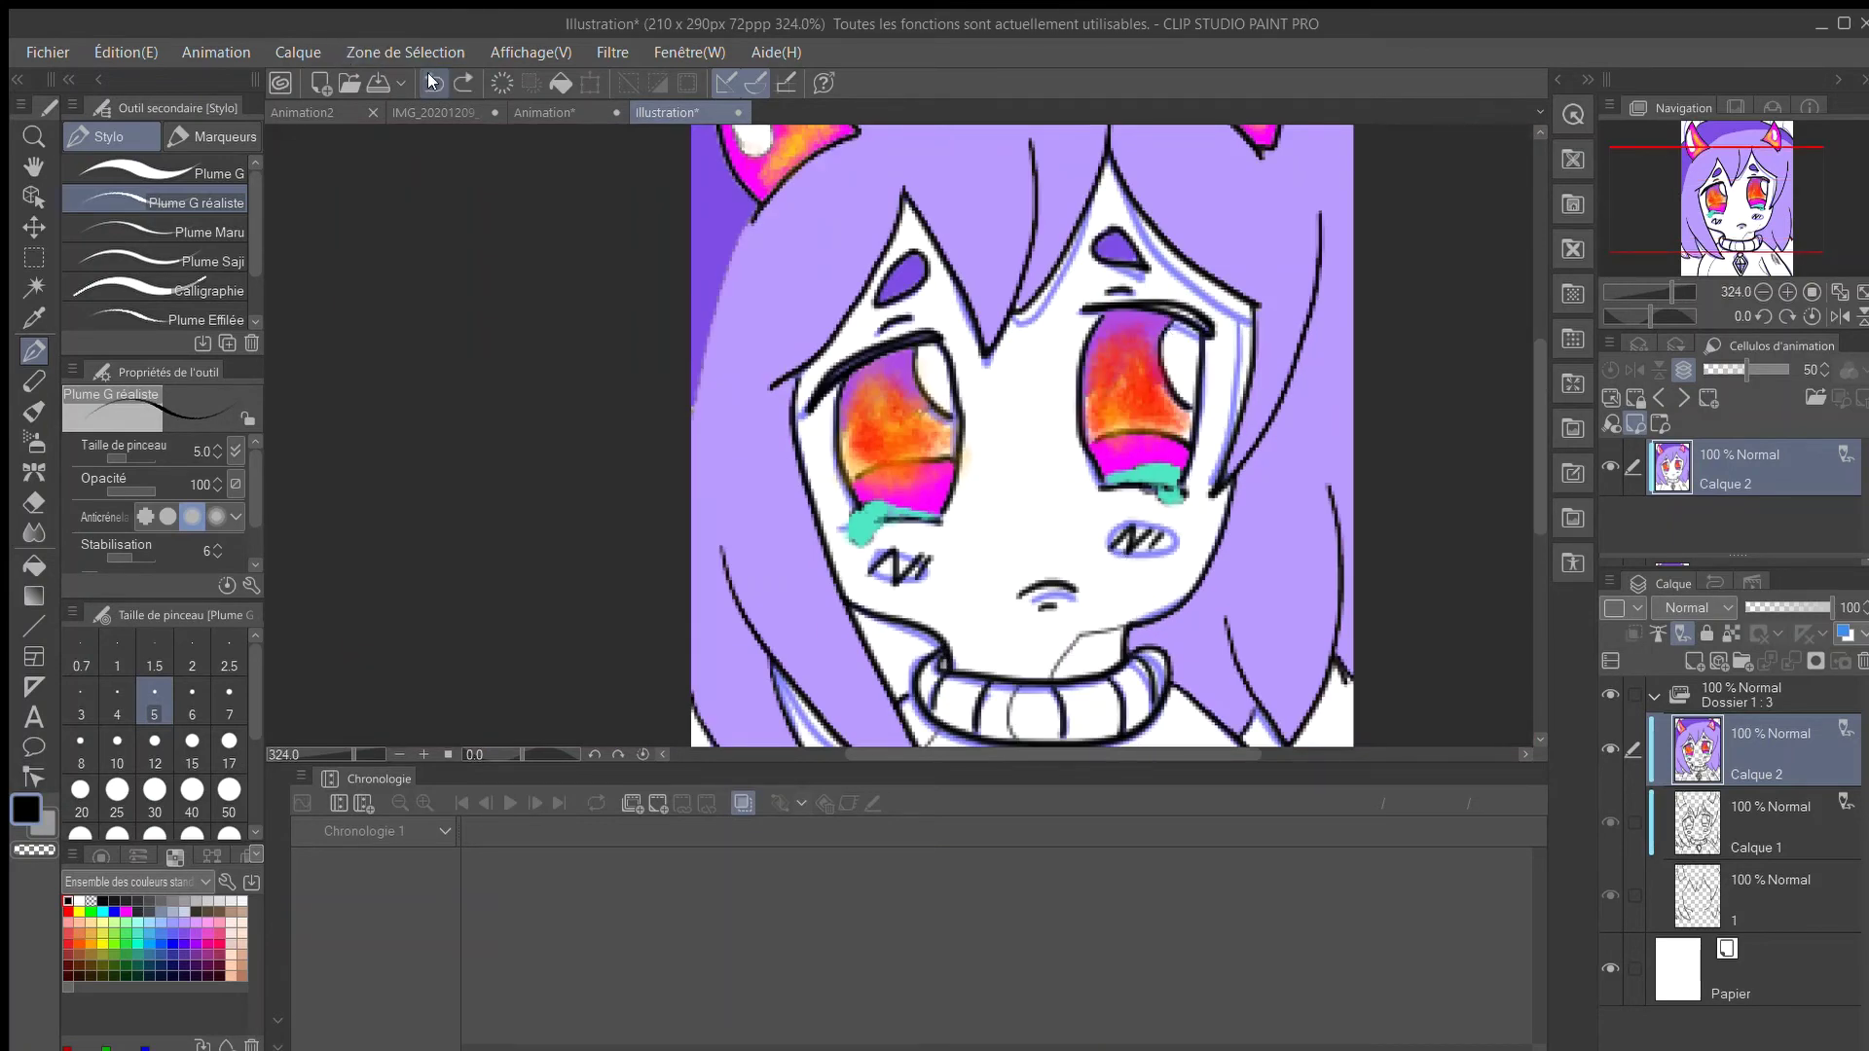
scroll(920, 279, up, 3)
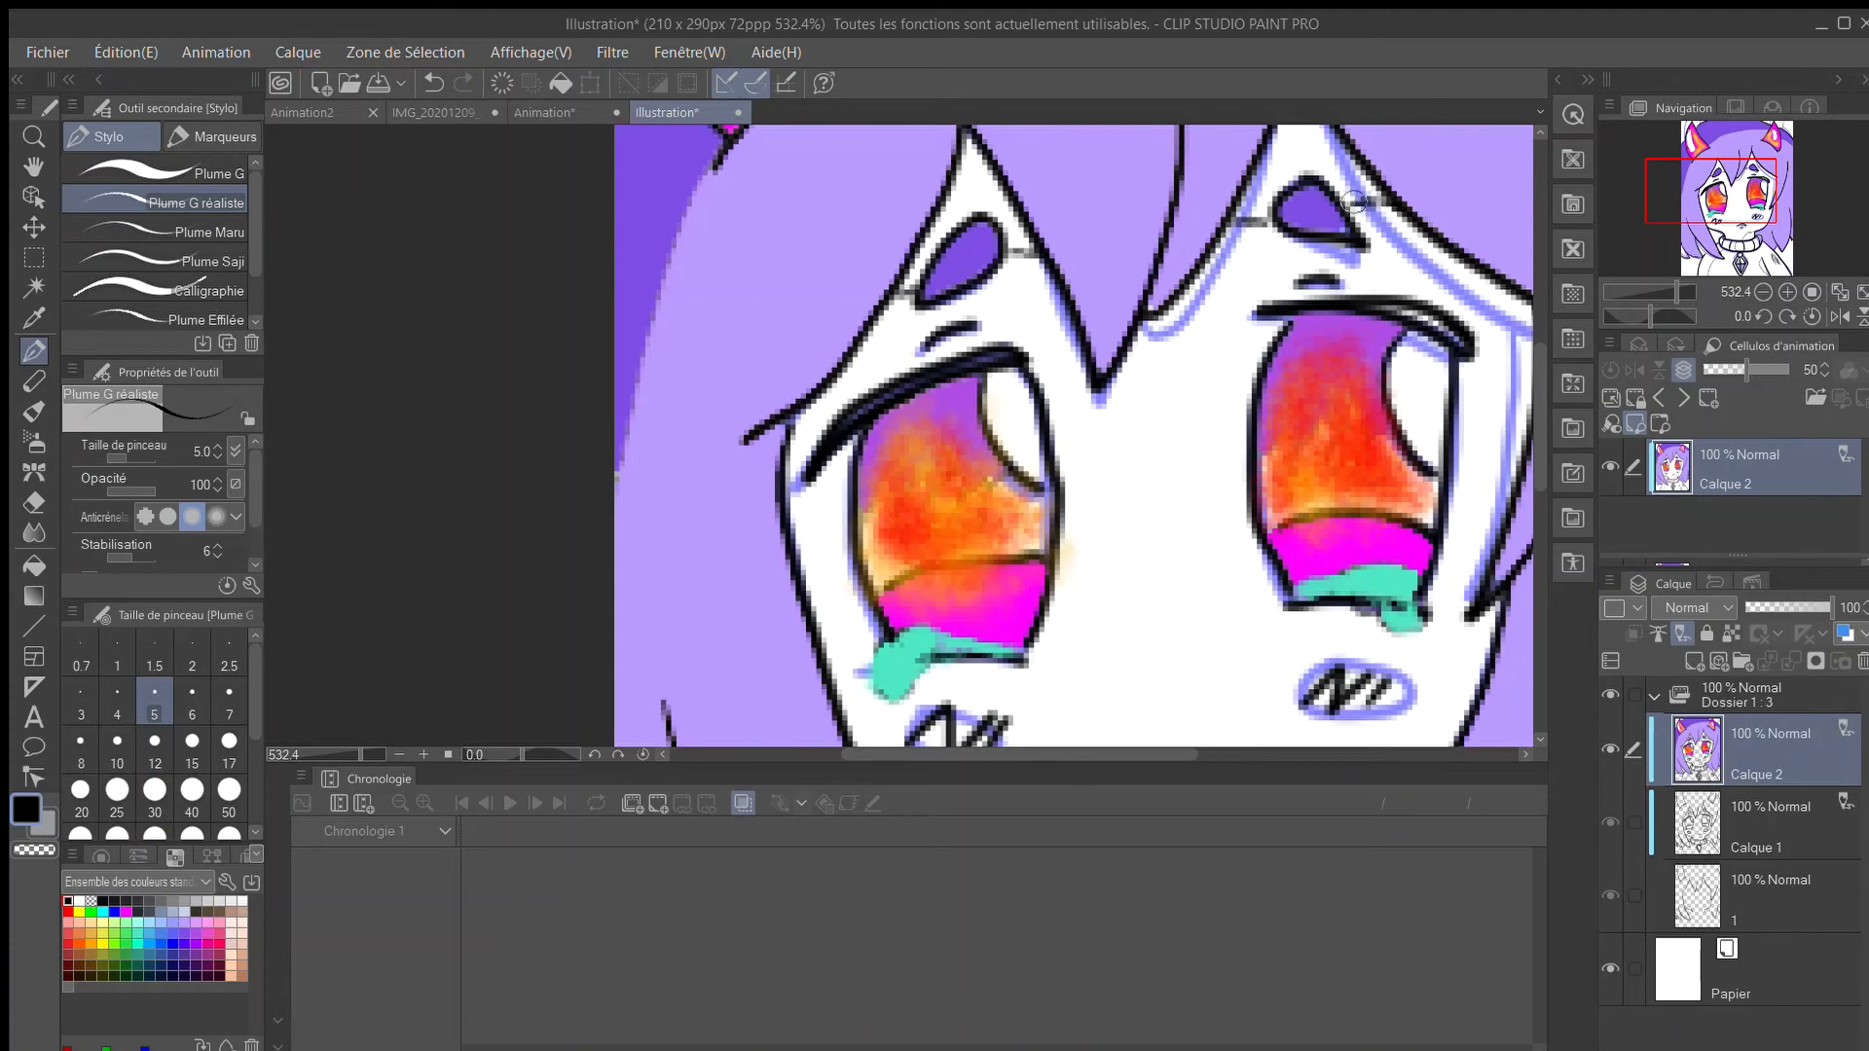
scroll(1281, 286, down, 5)
scroll(1285, 623, up, 2)
scroll(1314, 497, down, 2)
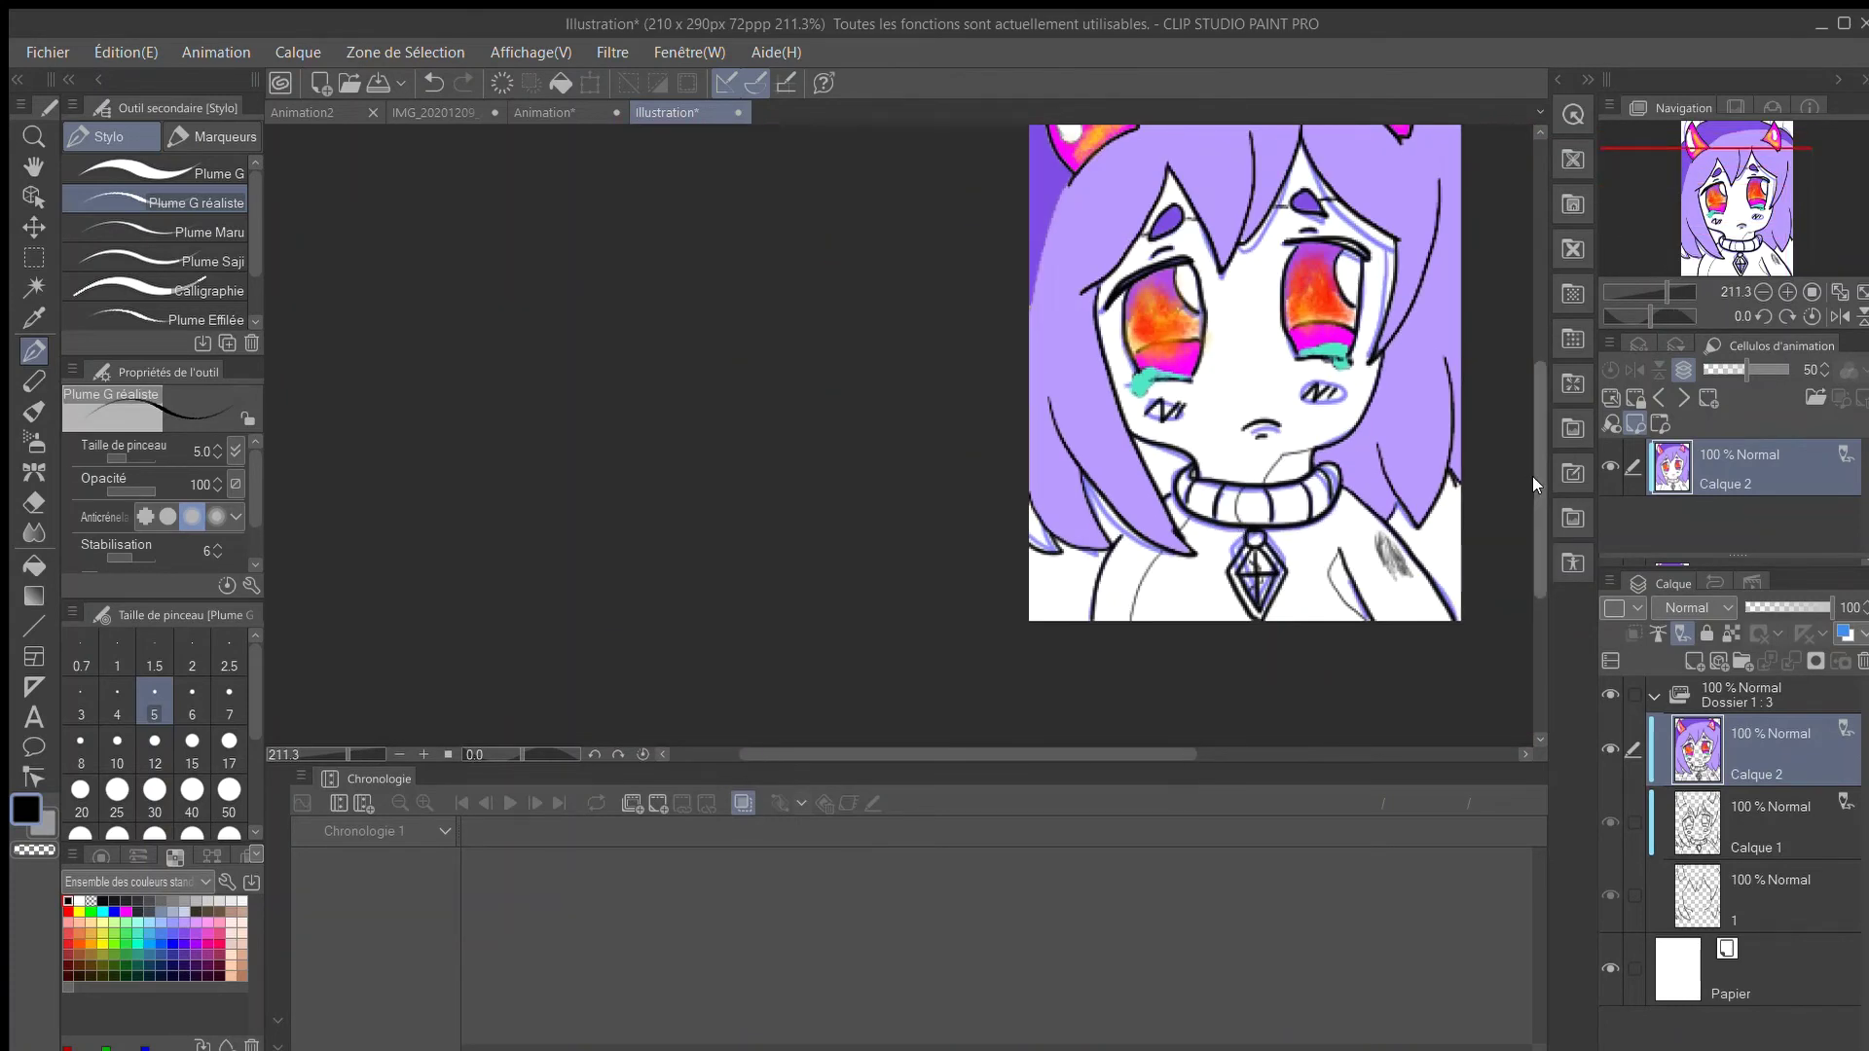
Fill the shadow areas above both eyebrows and on the neck with peach.
mouse_move(1536, 485)
mouse_down()
mouse_move(1518, 417)
mouse_move(1518, 458)
mouse_up()
drag(1053, 755, 1110, 755)
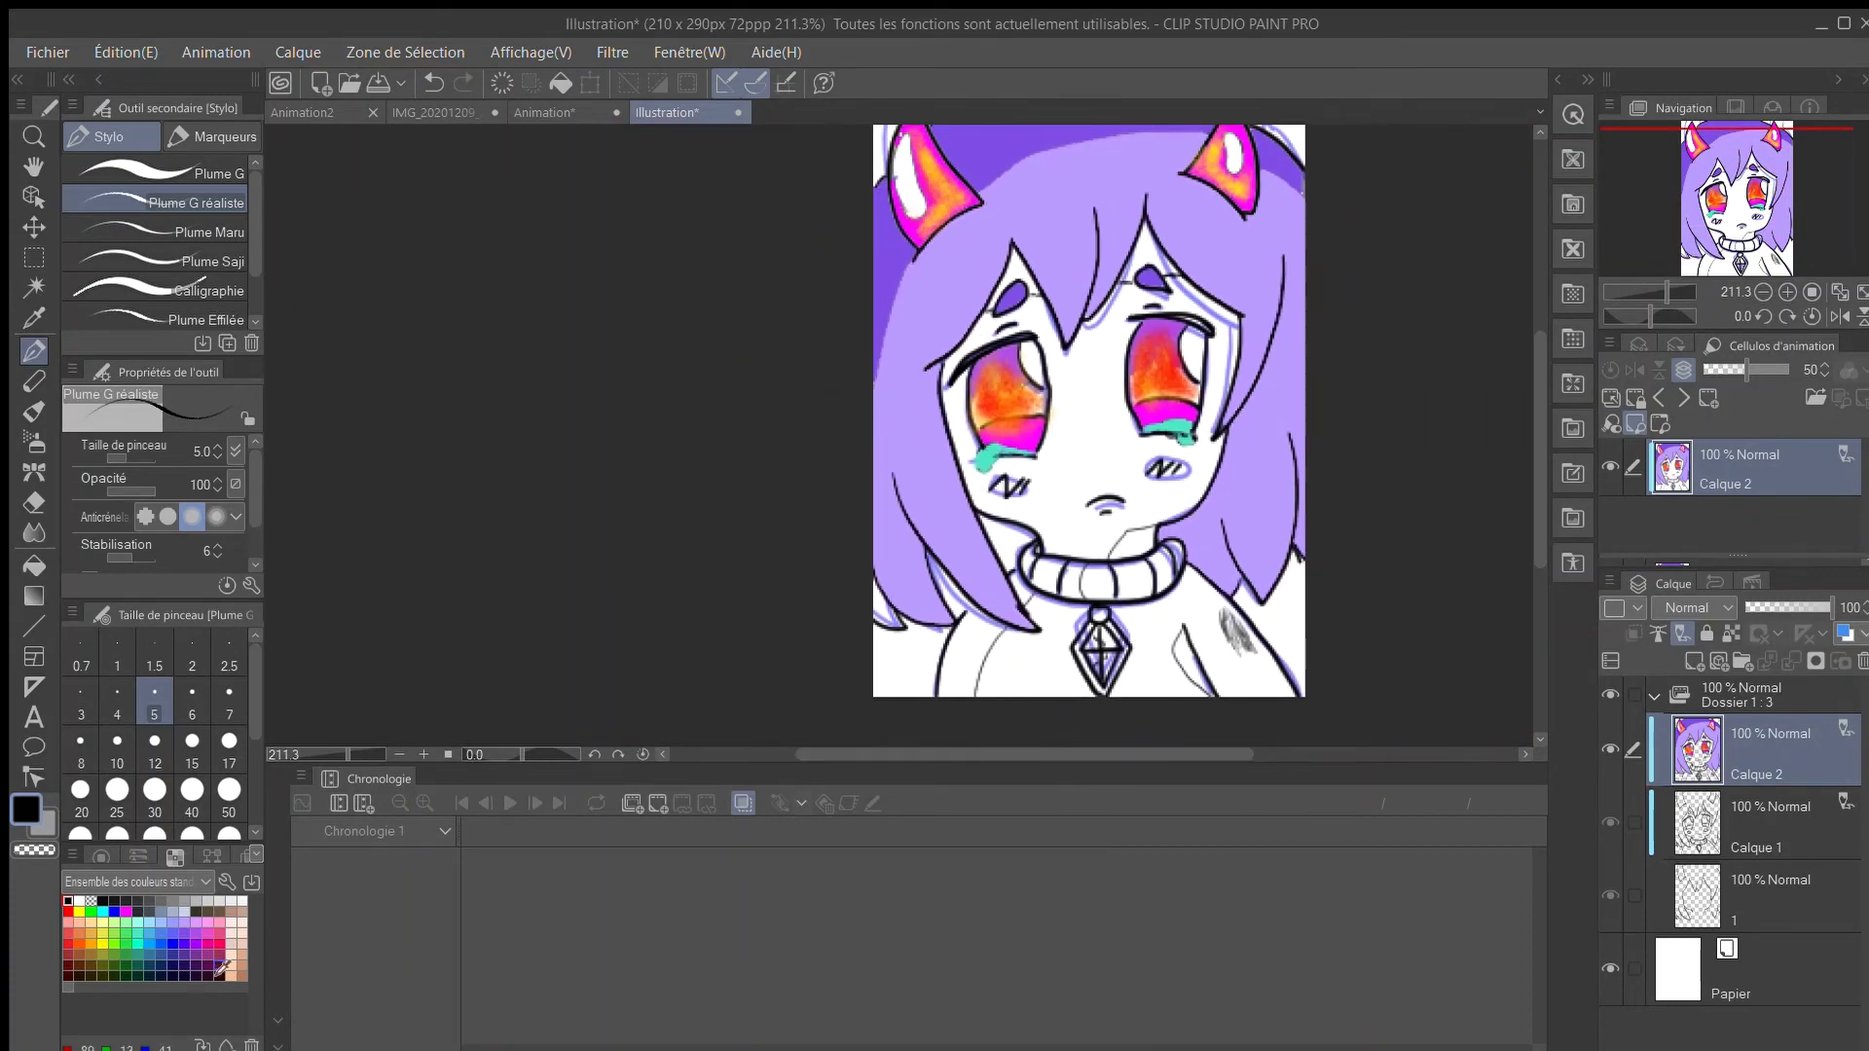
click(231, 975)
scroll(988, 442, up, 2)
key(g)
click(1034, 199)
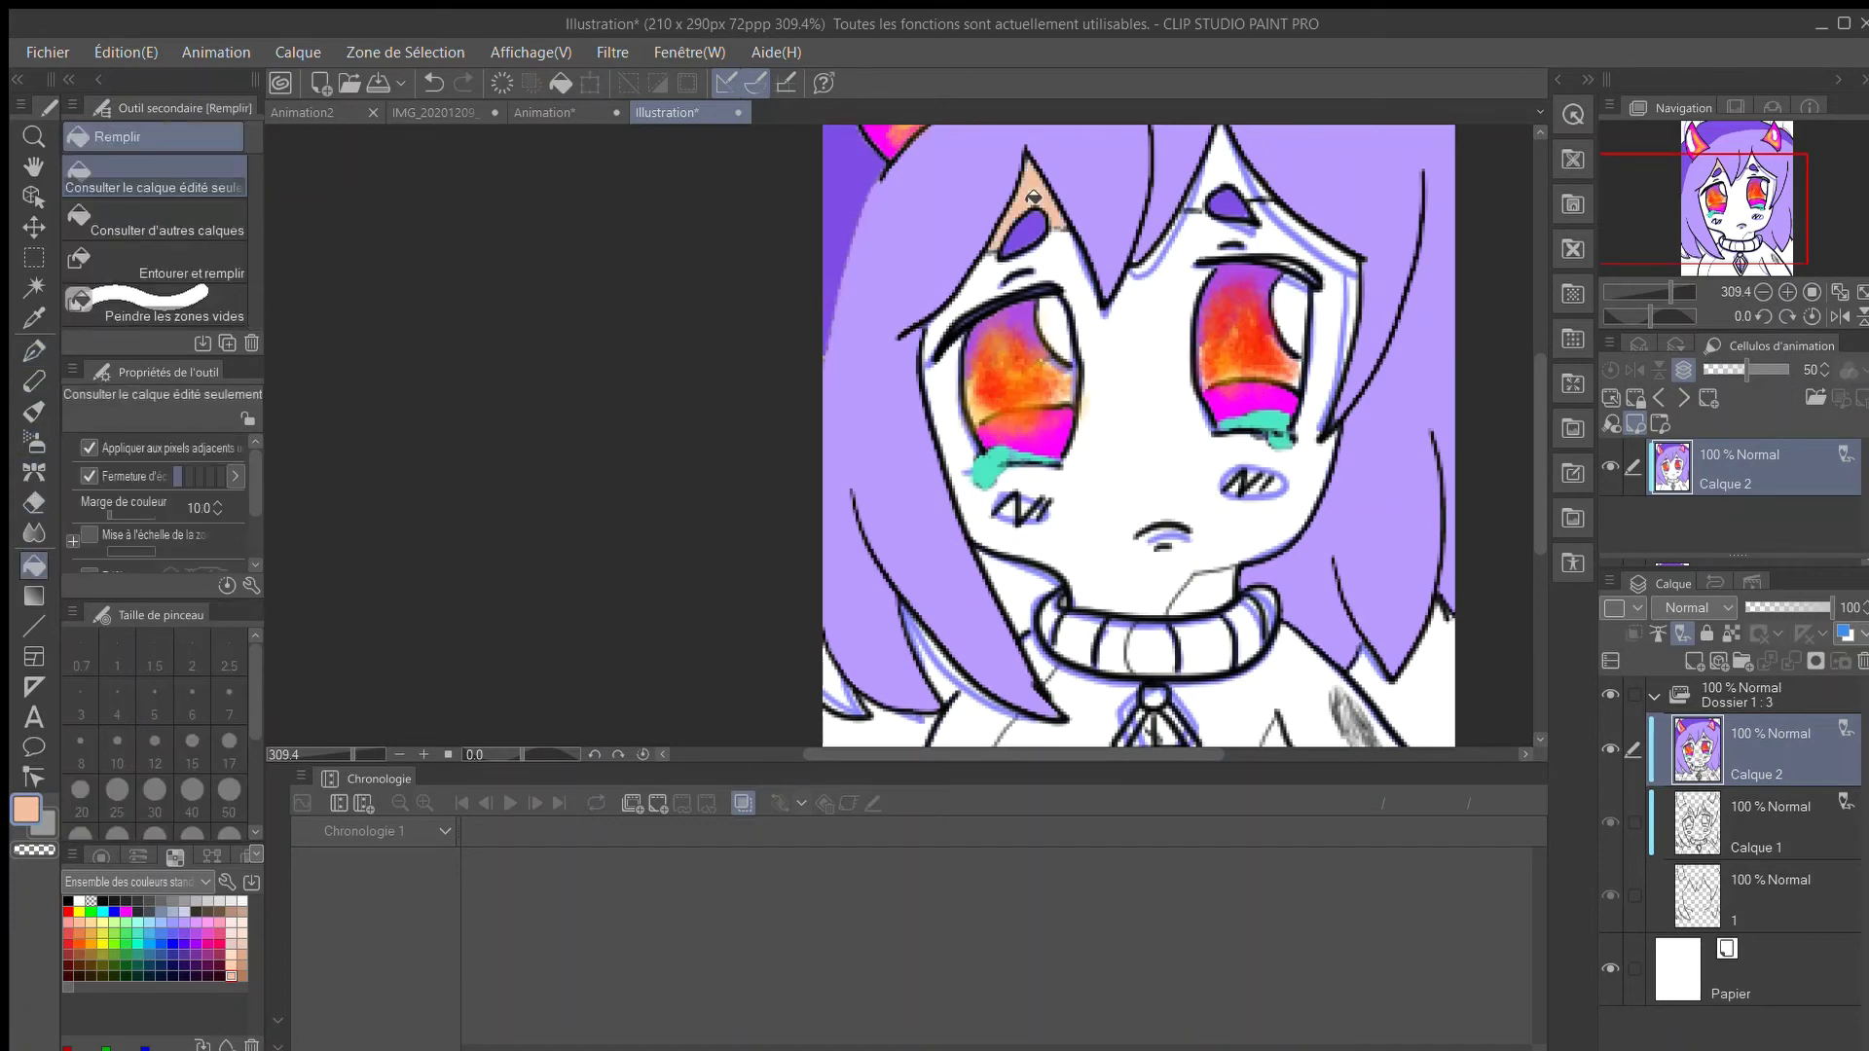
click(1222, 174)
click(1204, 589)
scroll(1205, 589, down, 2)
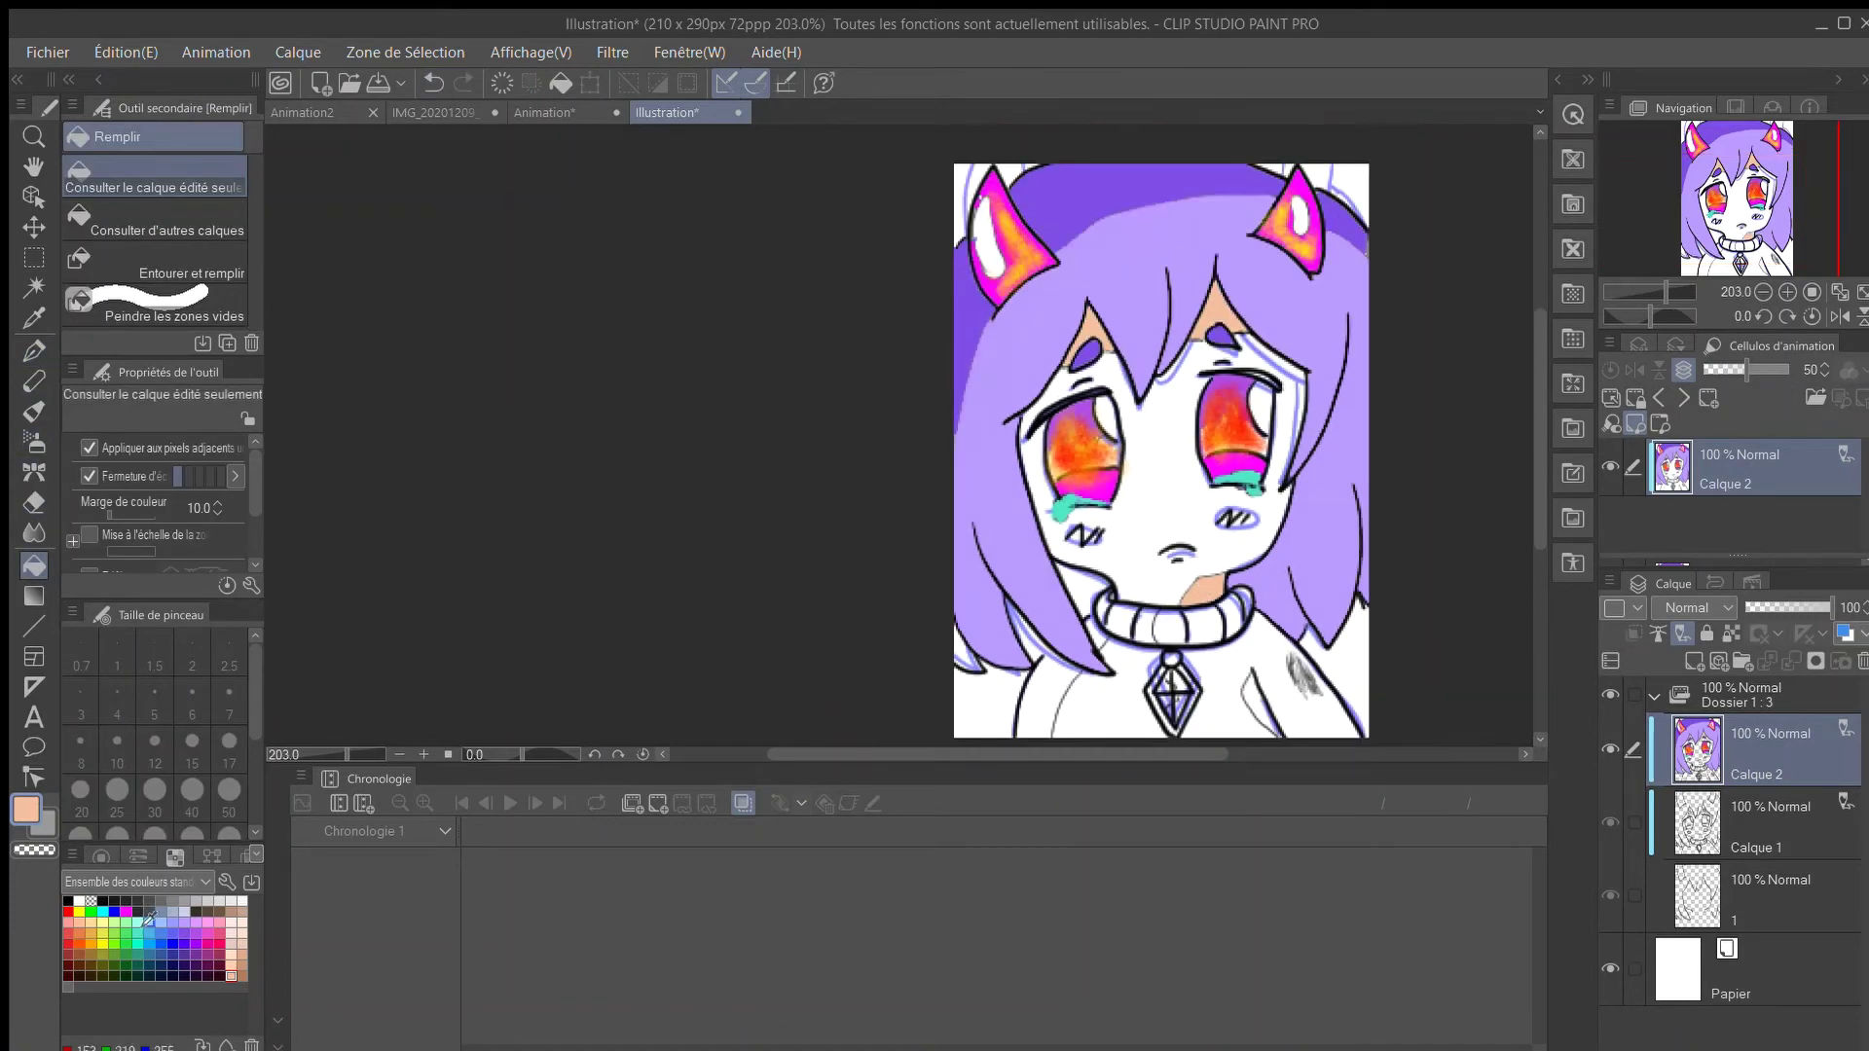
Undo the last fill and extend the left shoulder outline to the hair with the Plume G réaliste pen.
scroll(985, 740, up, 6)
key(ctrl+z)
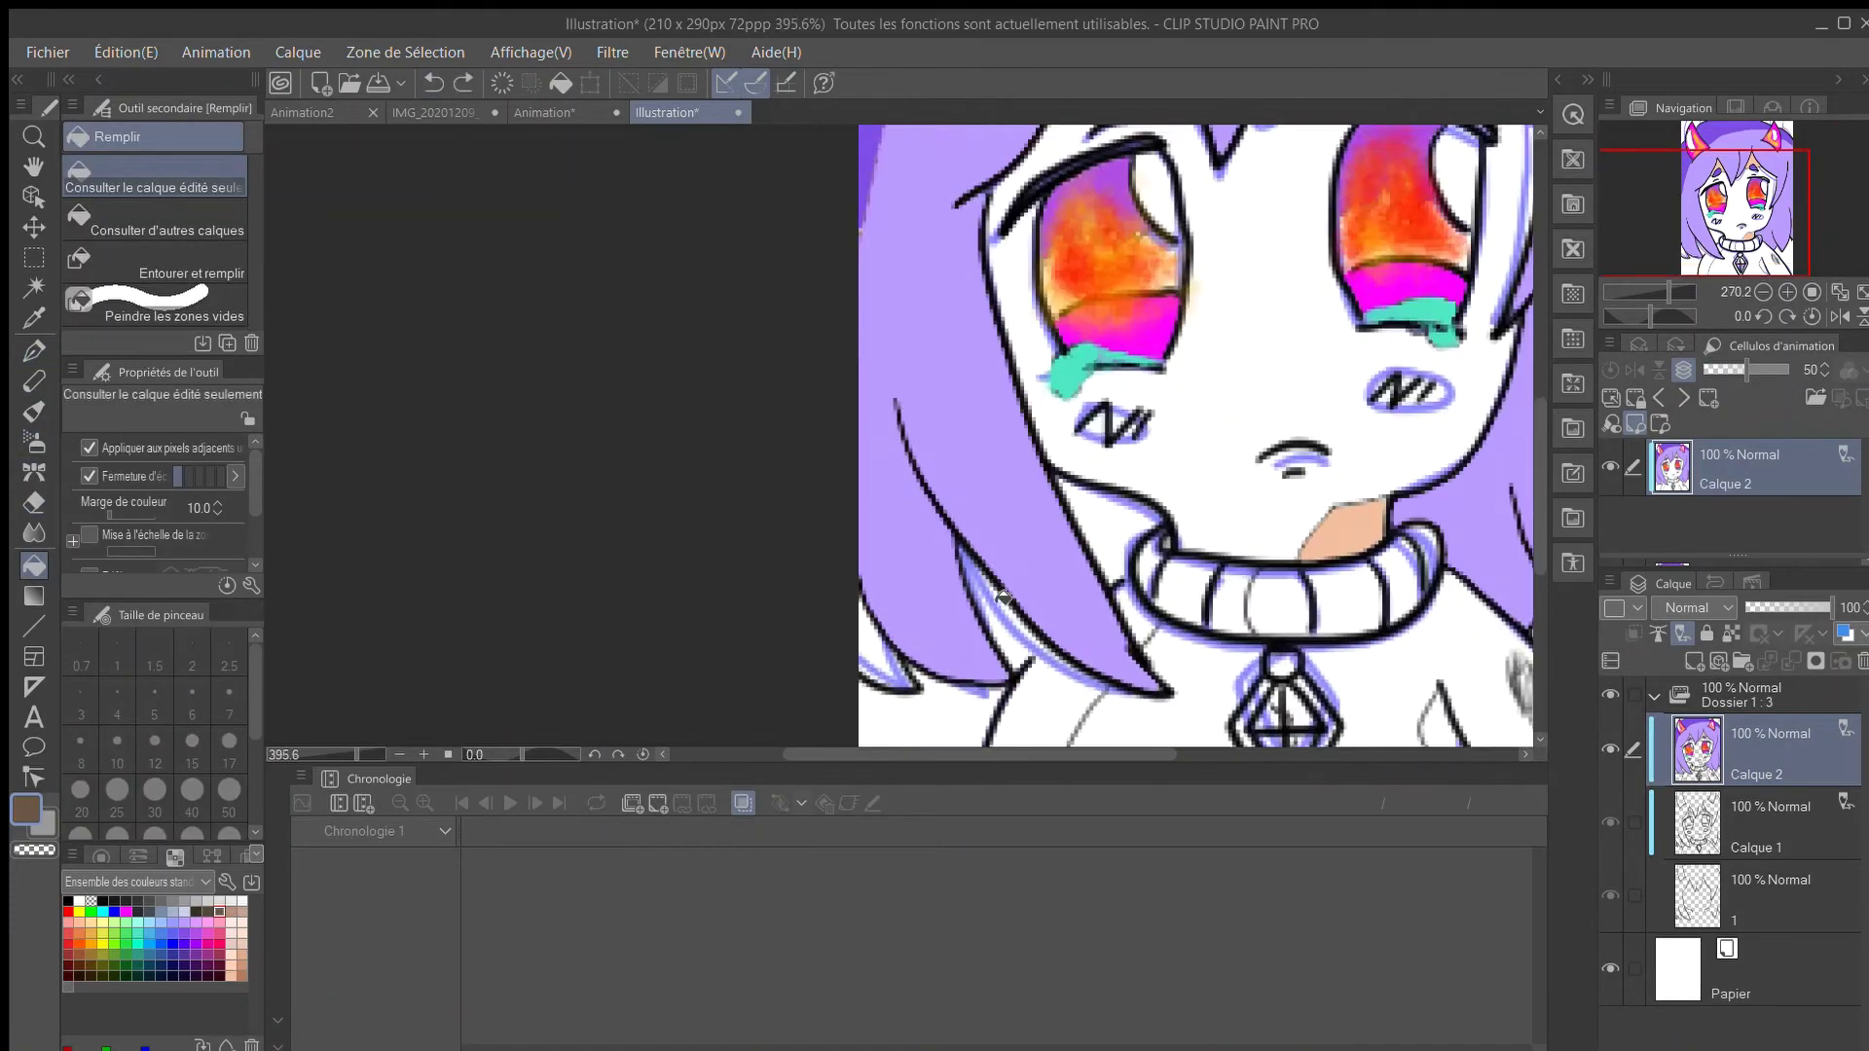
key(p)
scroll(1020, 680, up, 4)
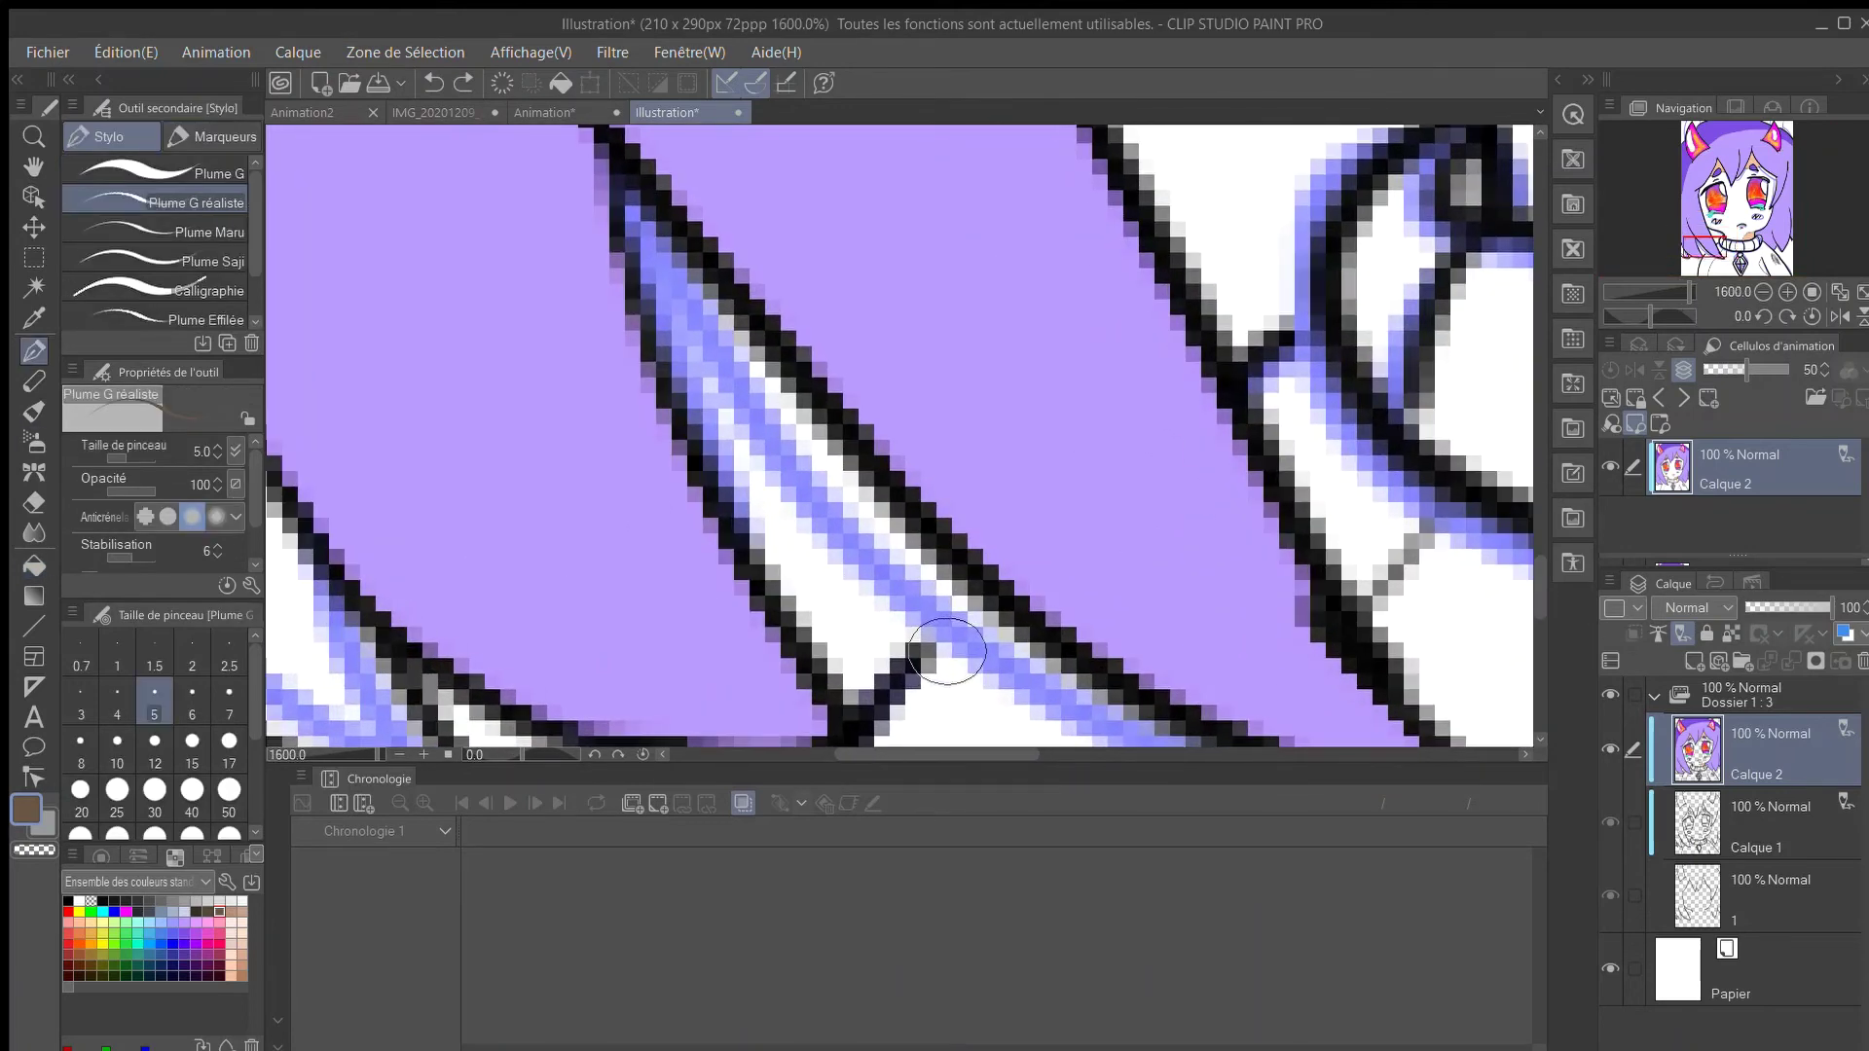
mouse_move(923, 648)
mouse_down()
mouse_move(956, 599)
mouse_move(923, 646)
mouse_up()
scroll(921, 645, down, 3)
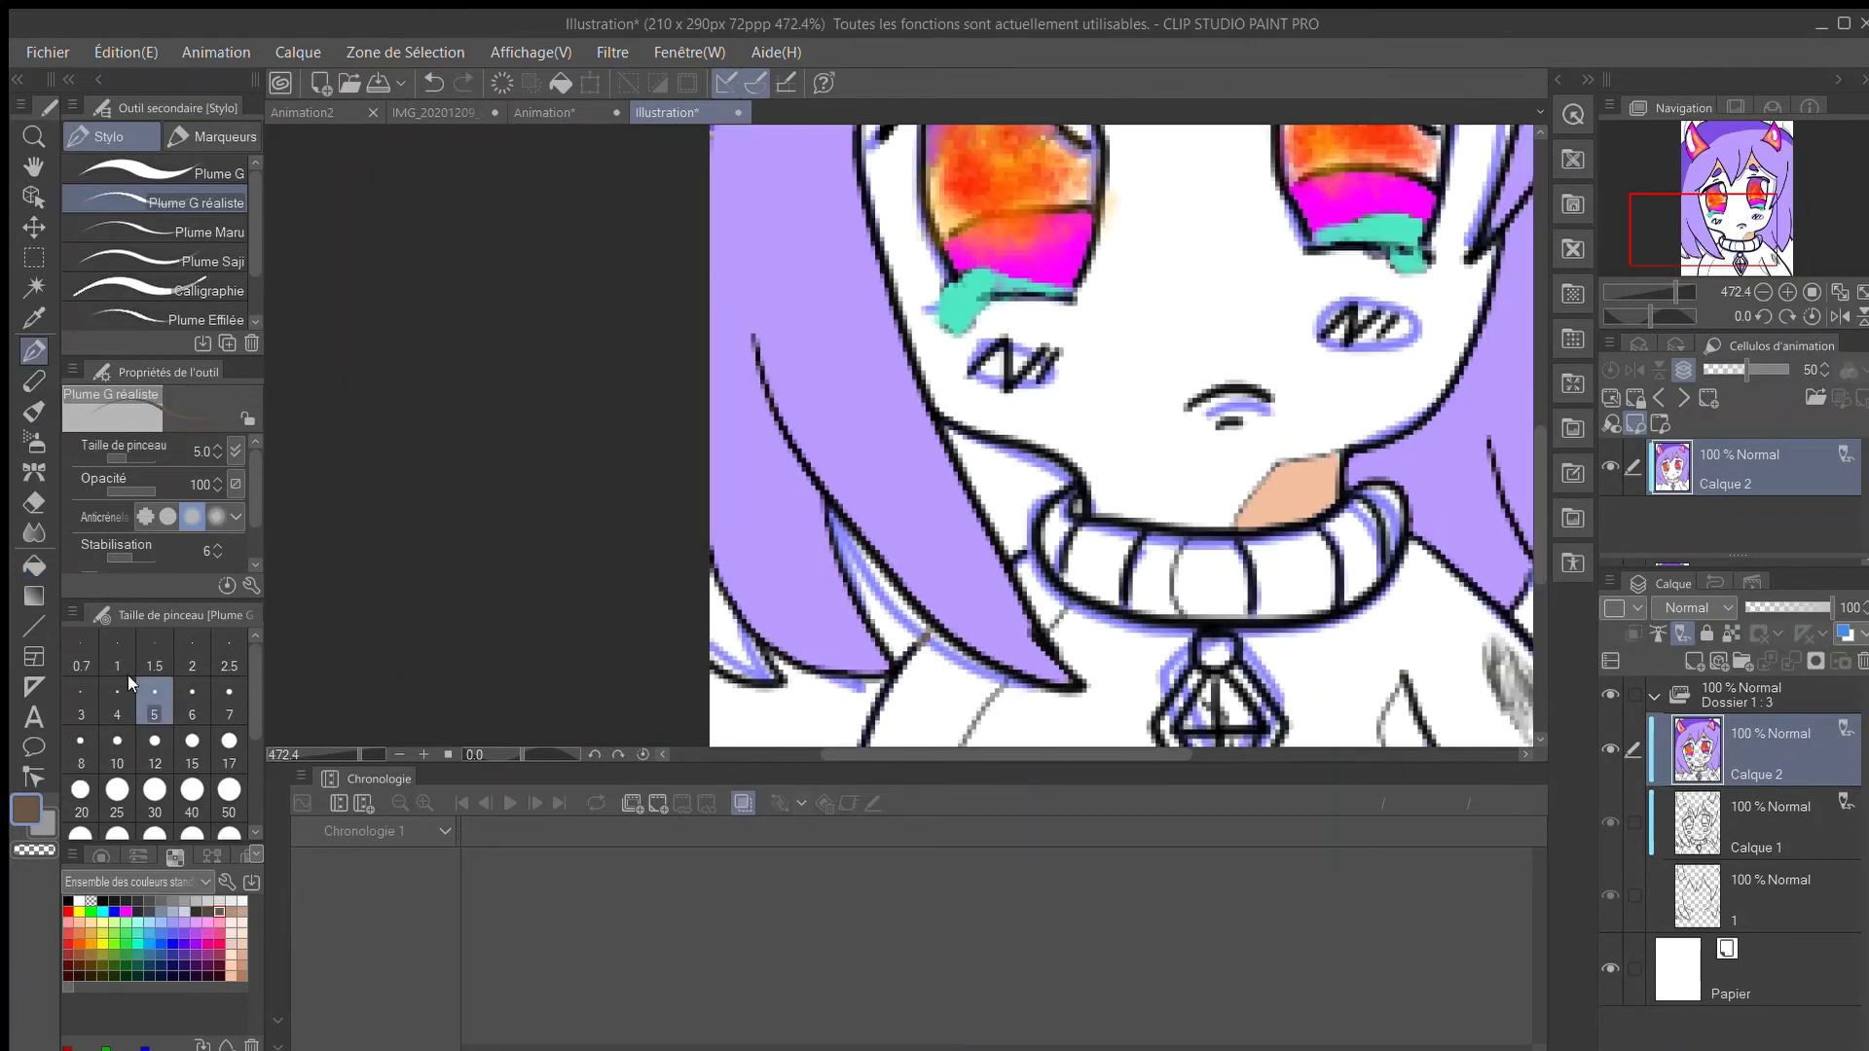
Fill the shadow areas of the left sleeve, the collar and the right sleeve fold with brown.
key(g)
click(907, 692)
click(1043, 605)
click(1100, 570)
click(1151, 574)
click(1056, 540)
scroll(1081, 574, down, 3)
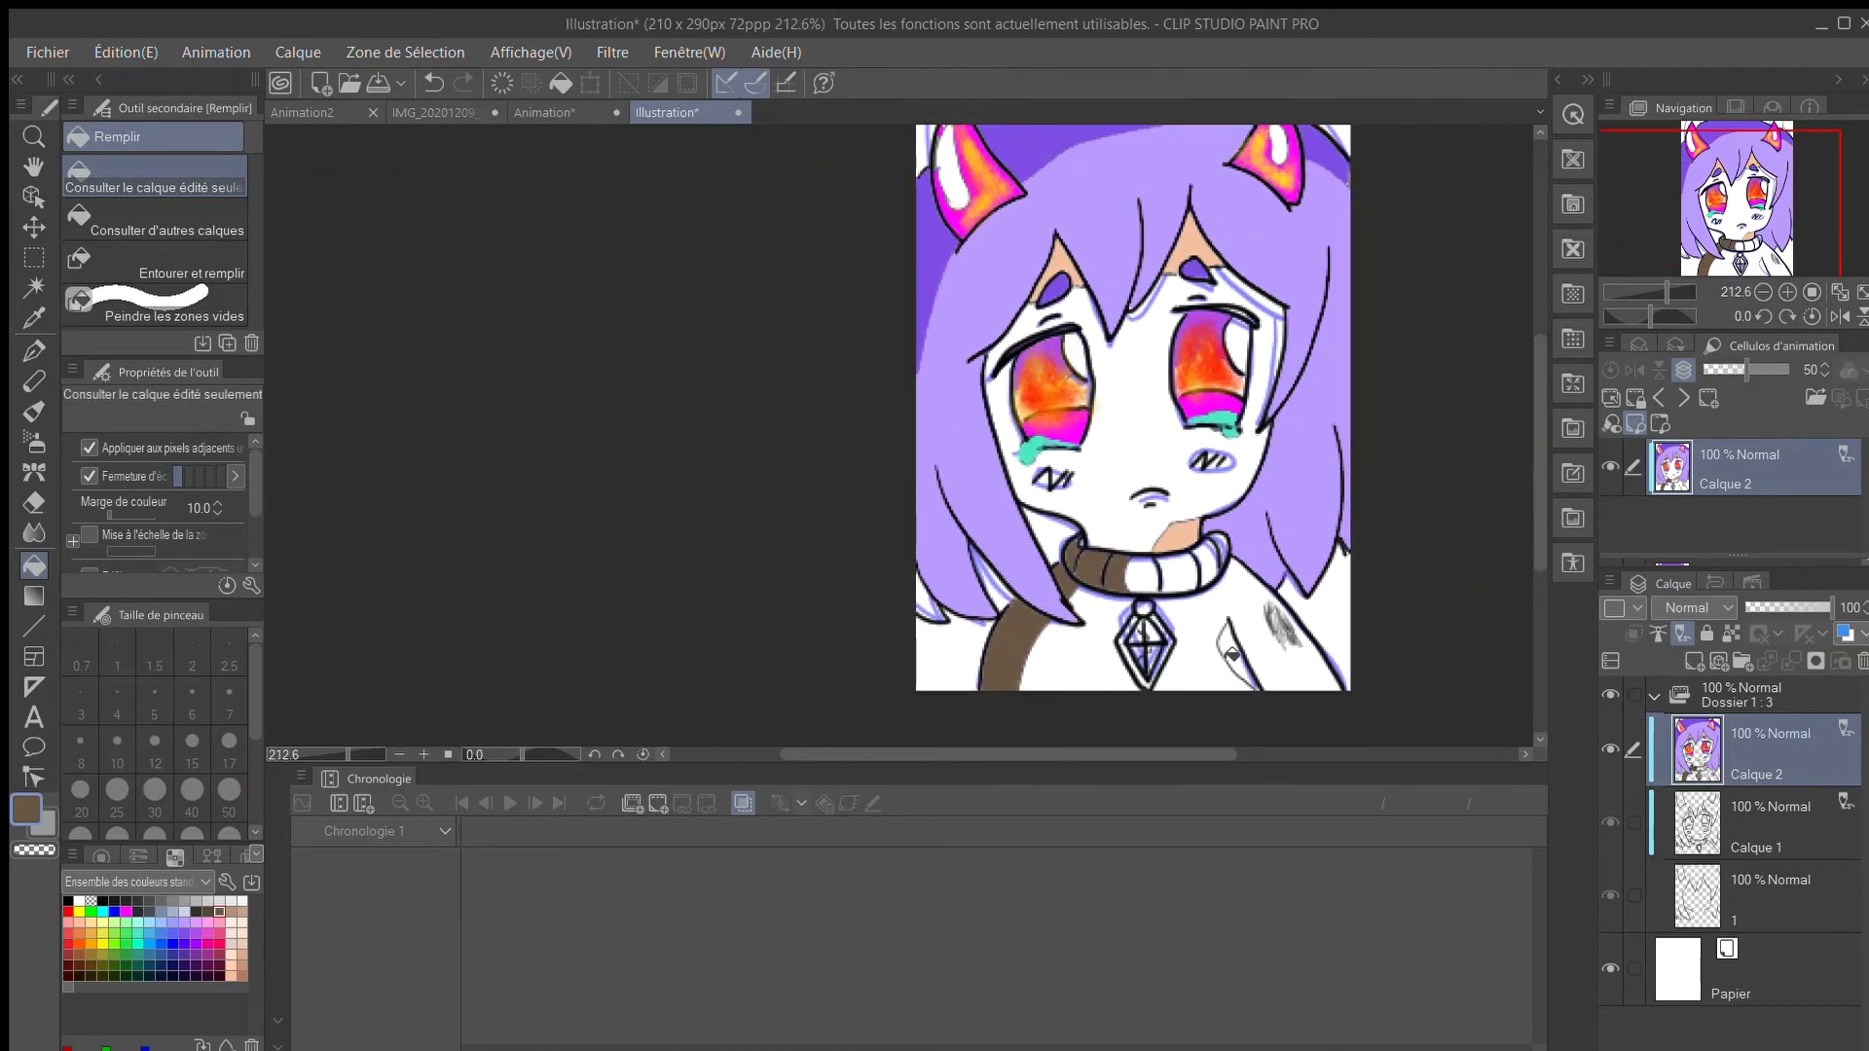
click(1230, 654)
Fill the pendant's round bead and the outer frame of its diamond with yellow.
scroll(1176, 635, up, 3)
scroll(1134, 657, up, 2)
click(1053, 500)
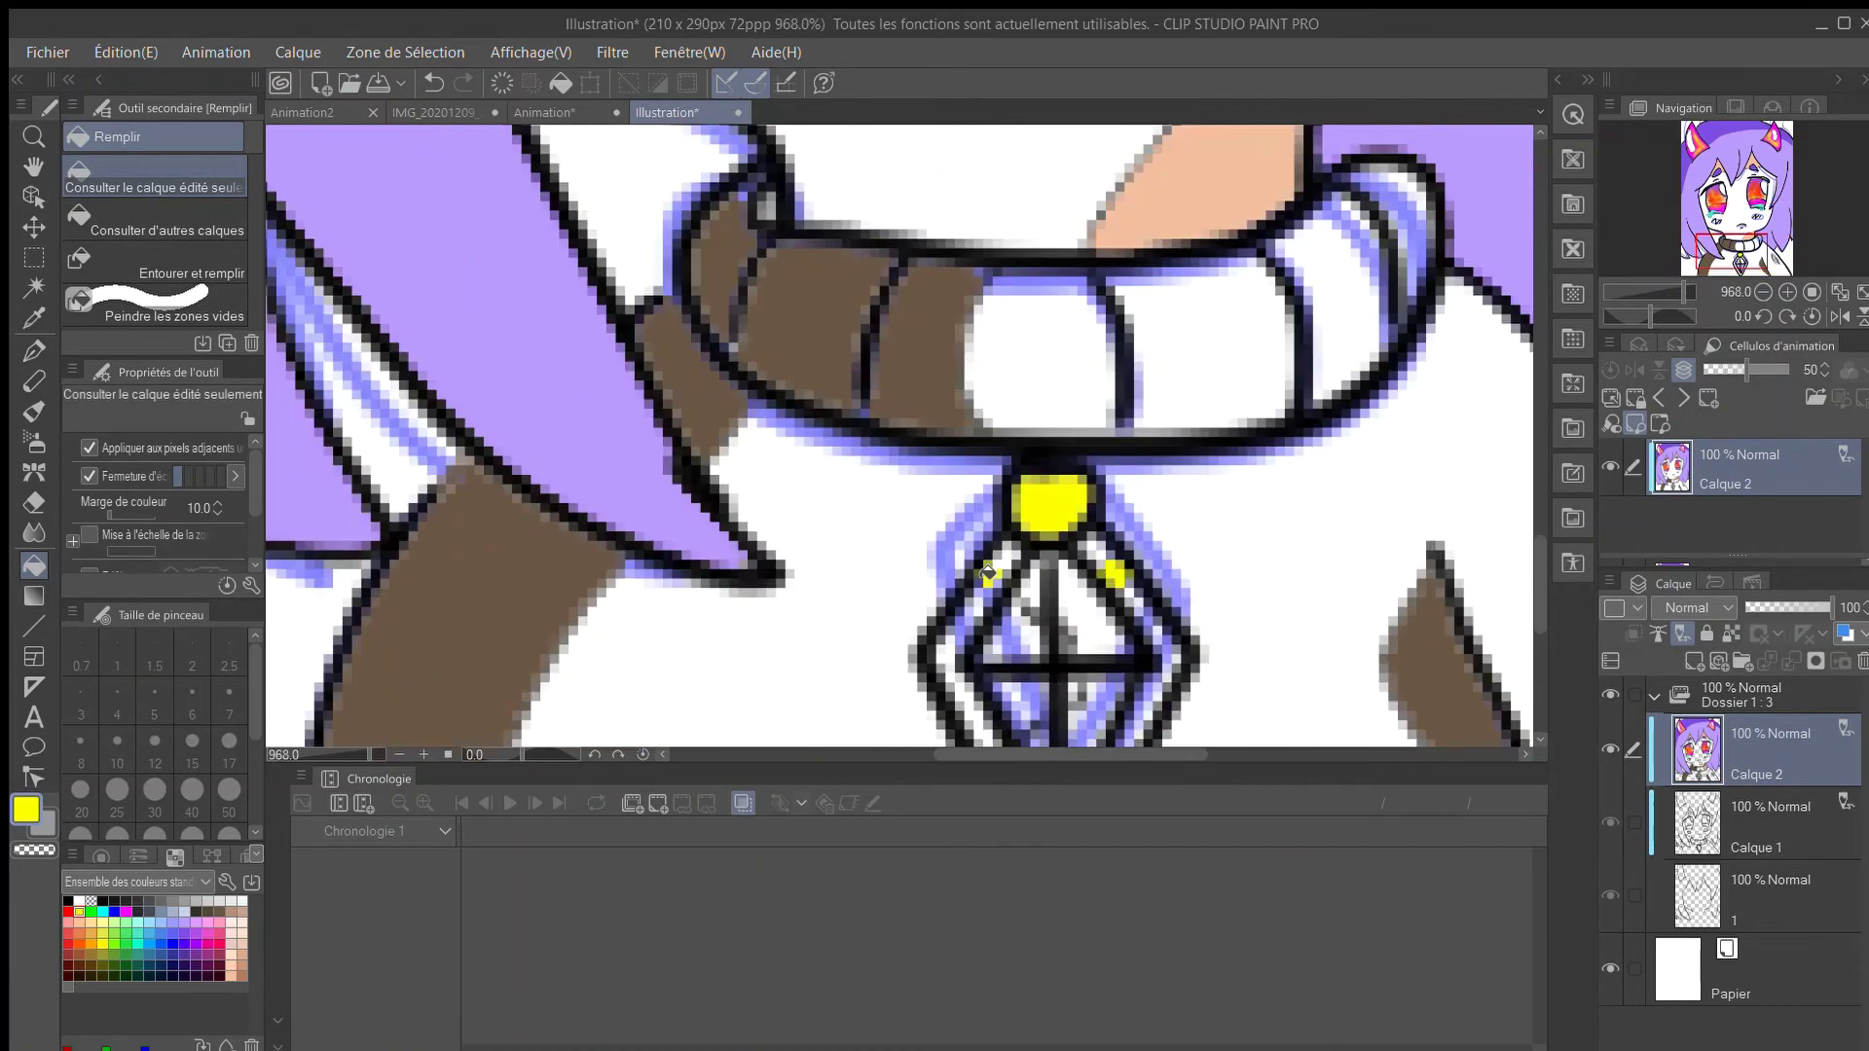
click(989, 572)
click(974, 668)
click(1120, 586)
scroll(1119, 586, down, 5)
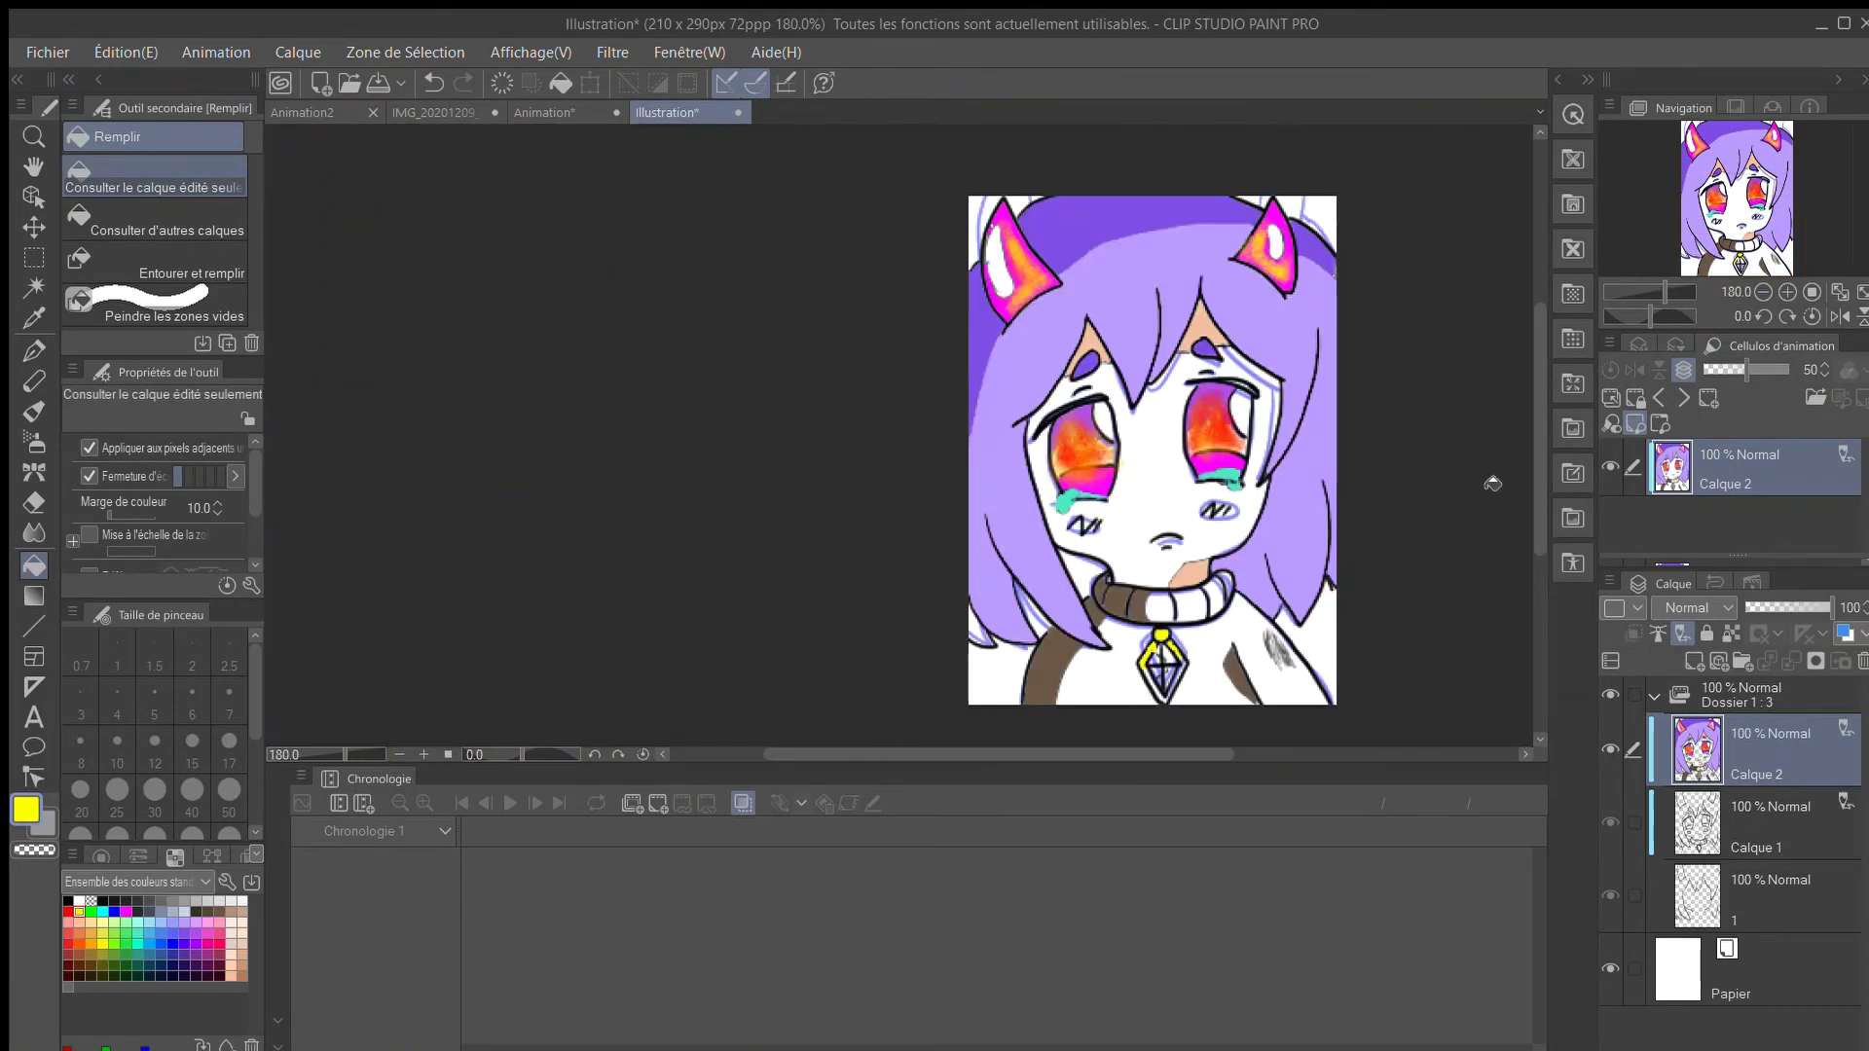
scroll(973, 640, up, 5)
click(939, 619)
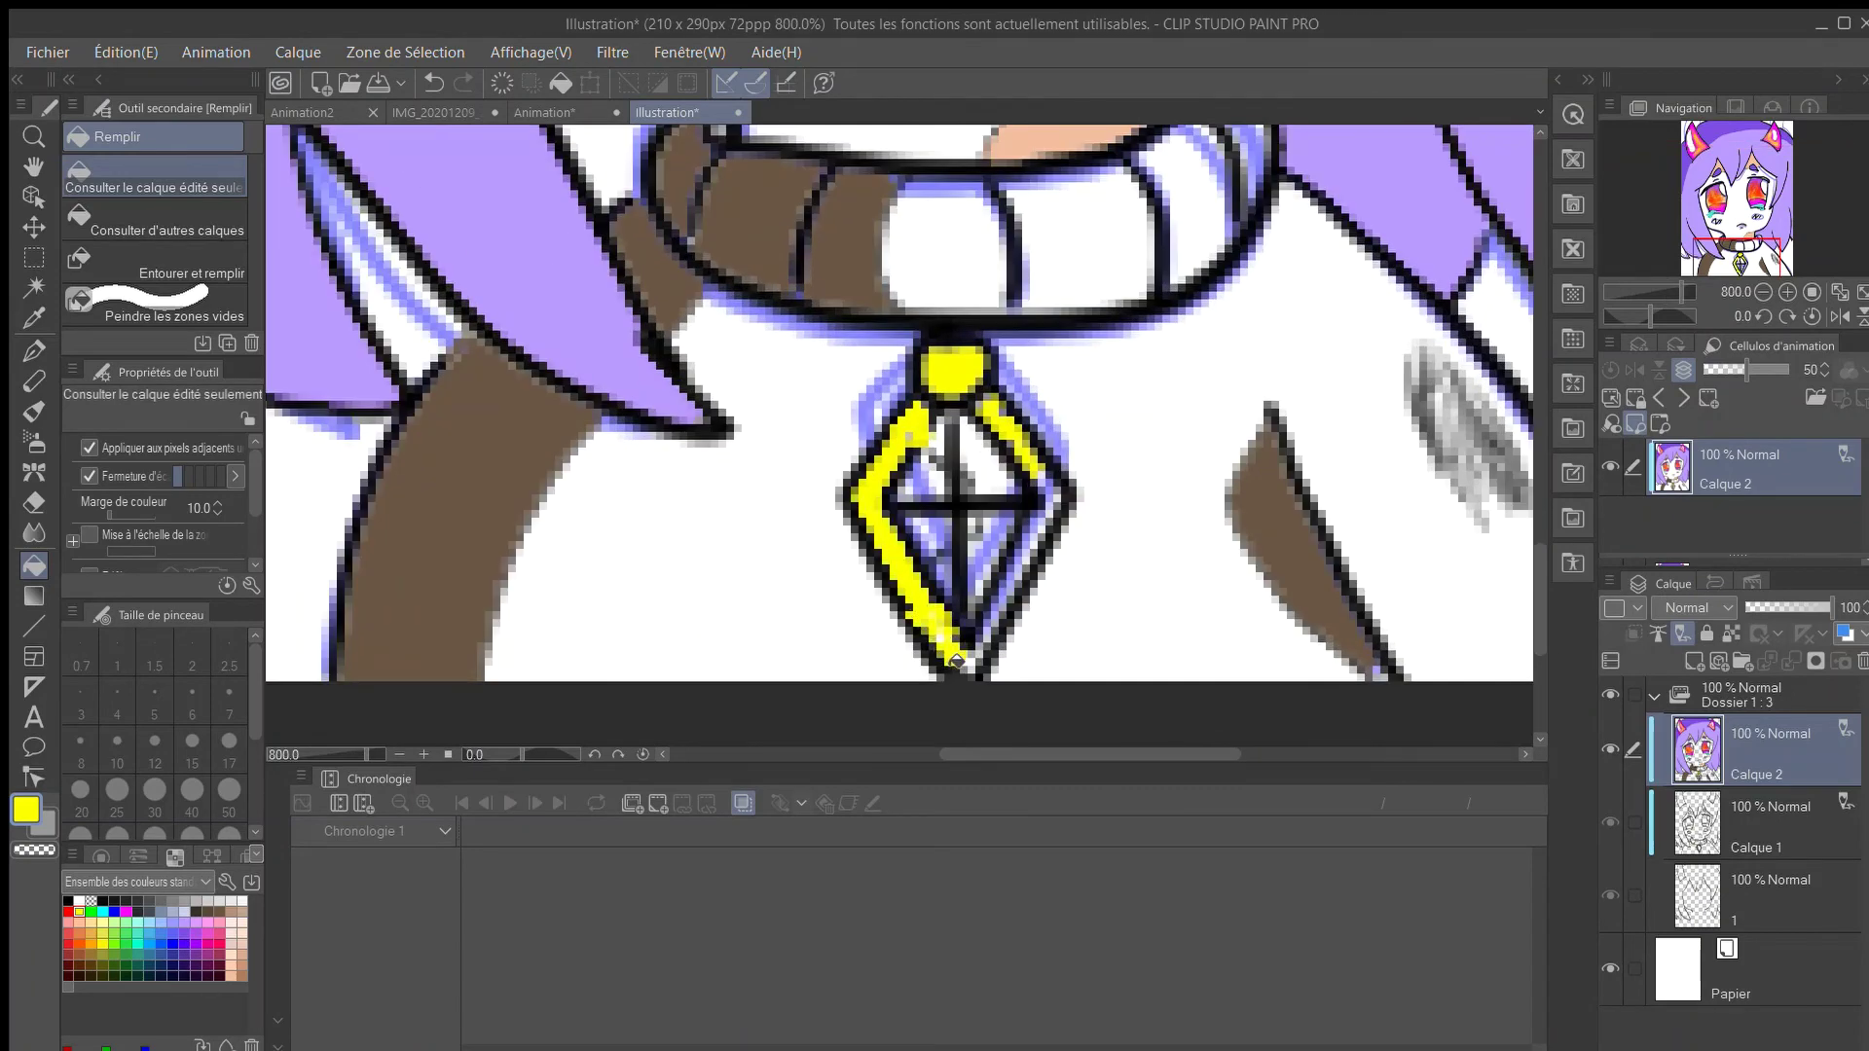
click(1012, 584)
scroll(961, 646, down, 5)
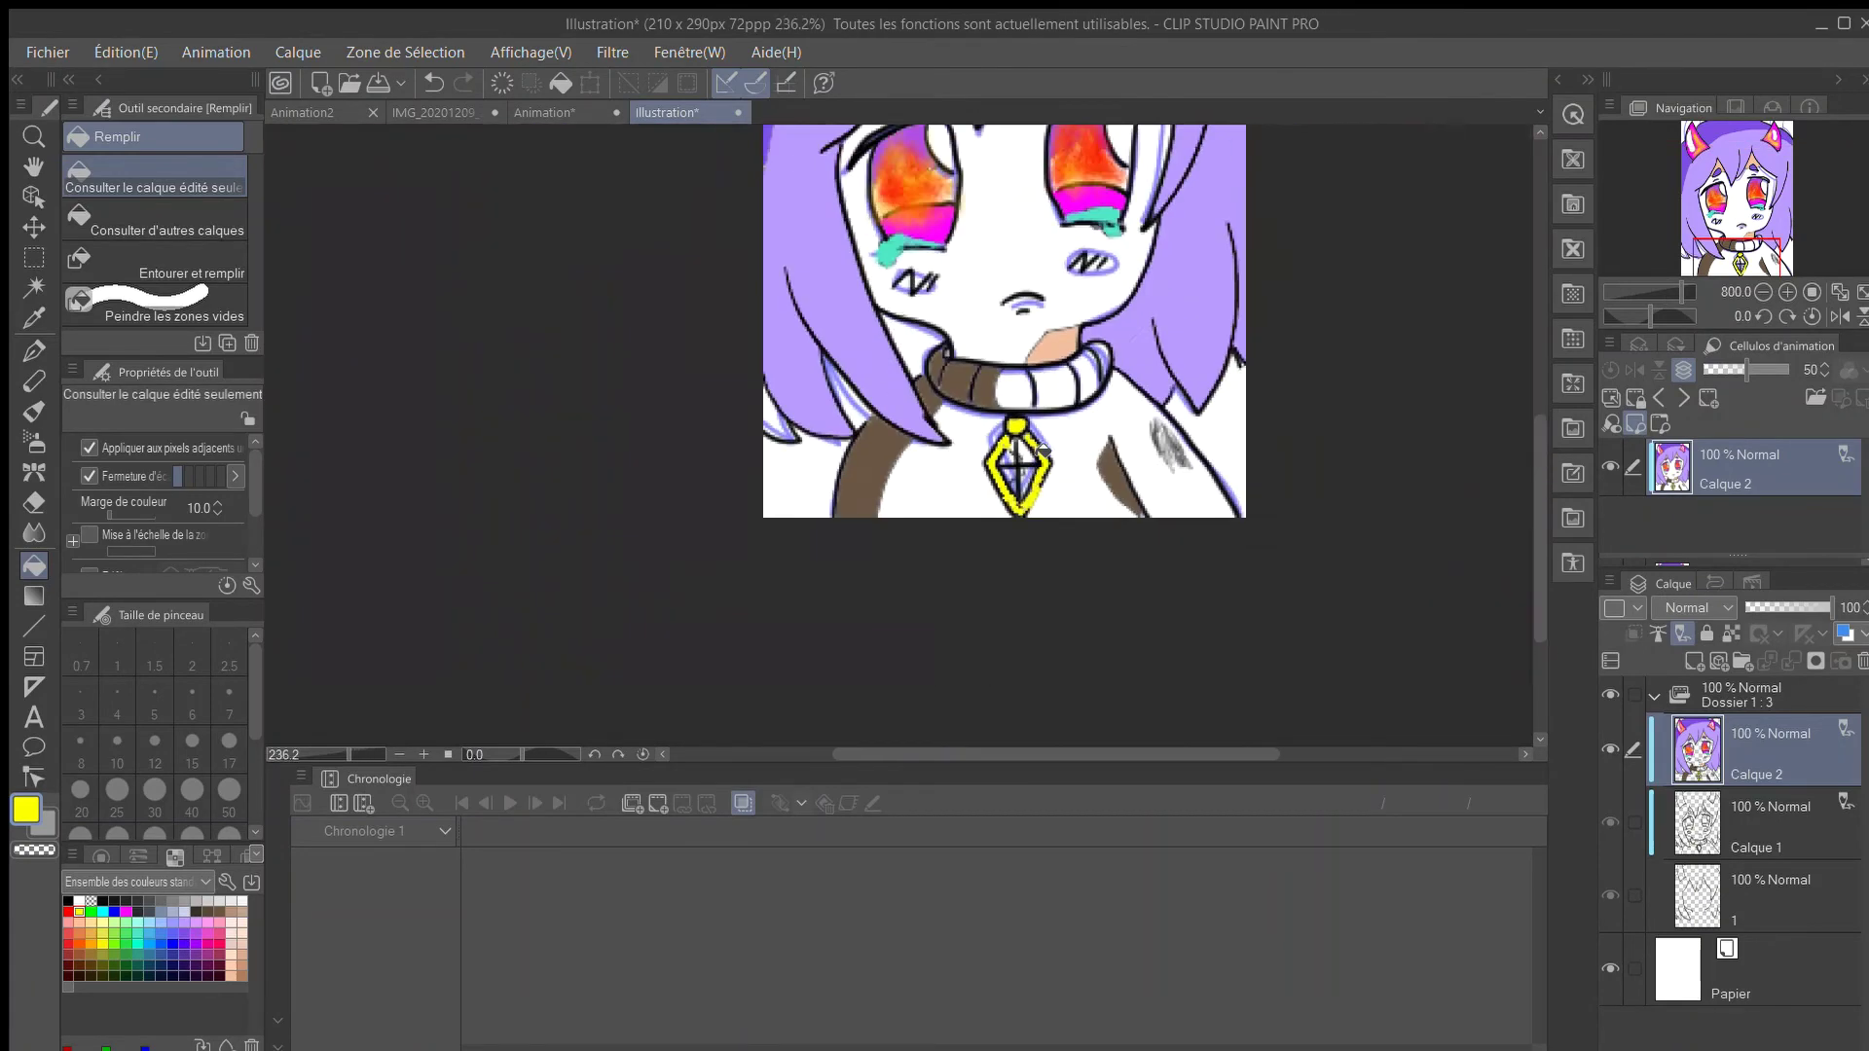
Fill the right-hand facets of the pendant's gem with orange.
scroll(947, 575, up, 5)
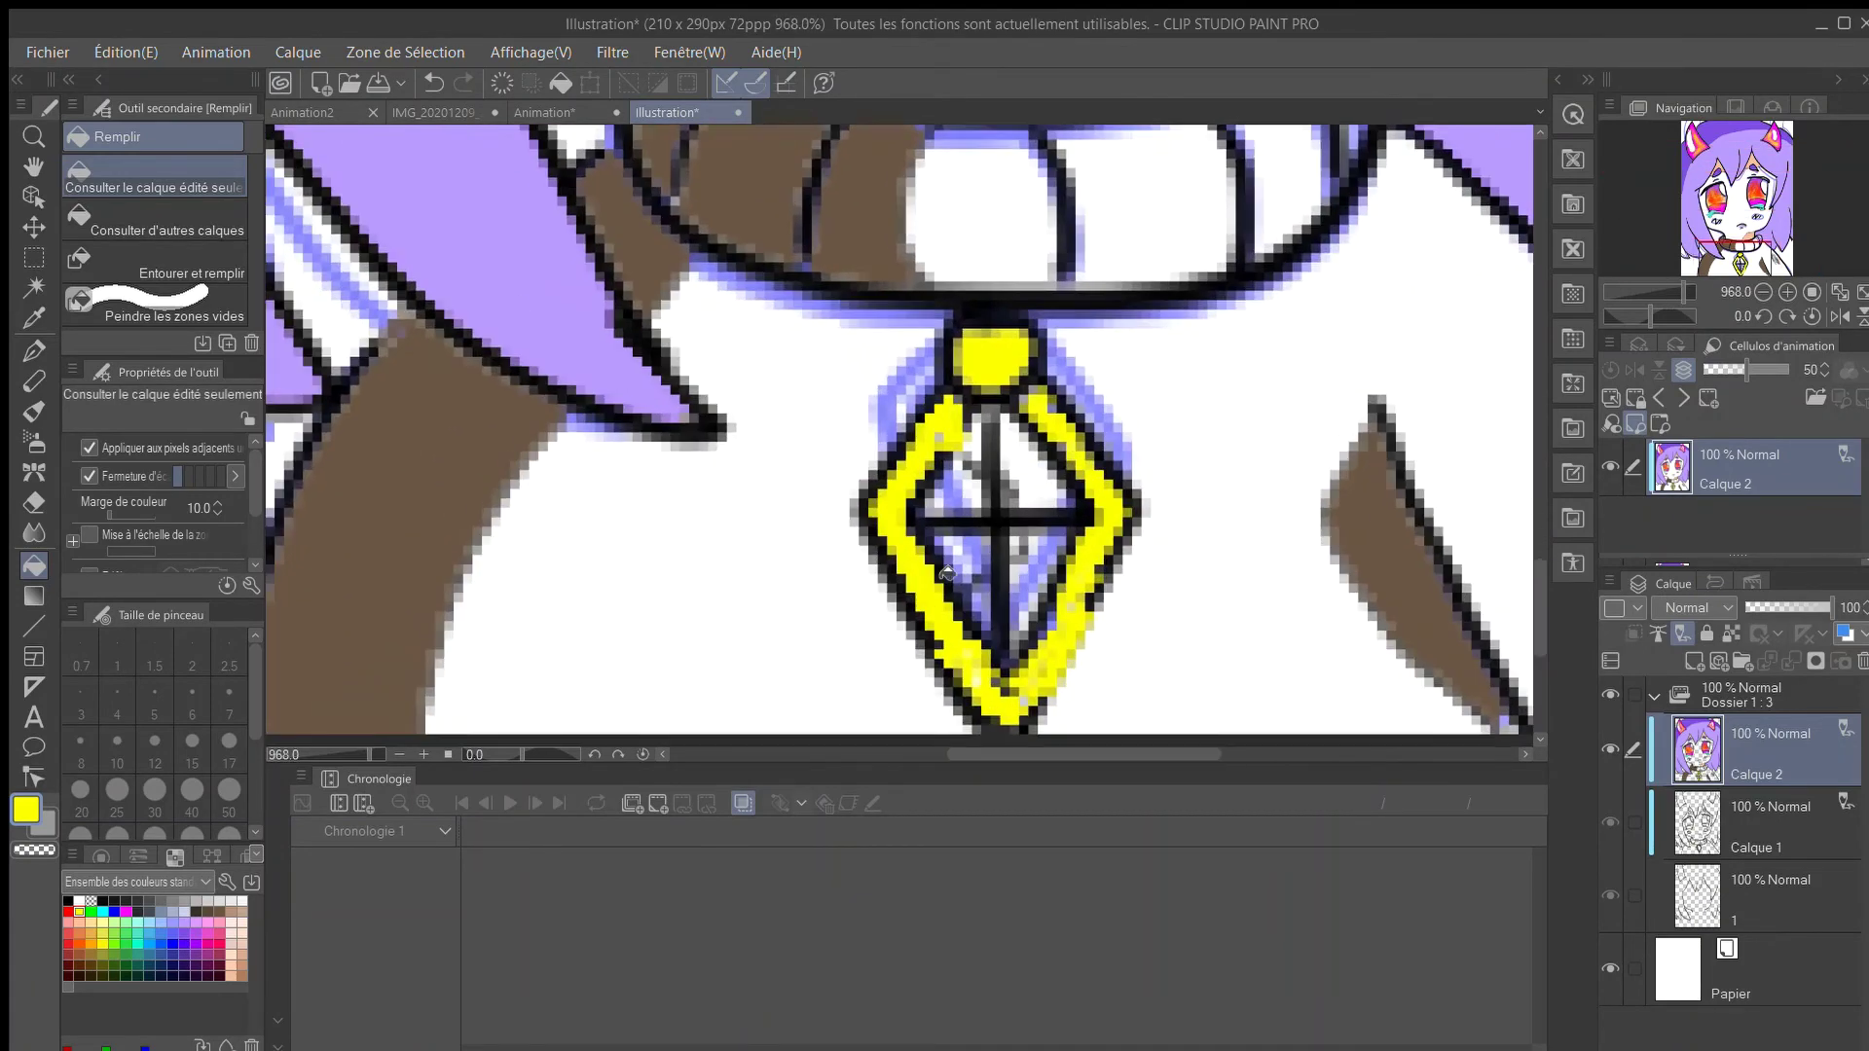
click(998, 511)
click(1006, 623)
scroll(900, 592, down, 6)
scroll(900, 592, up, 2)
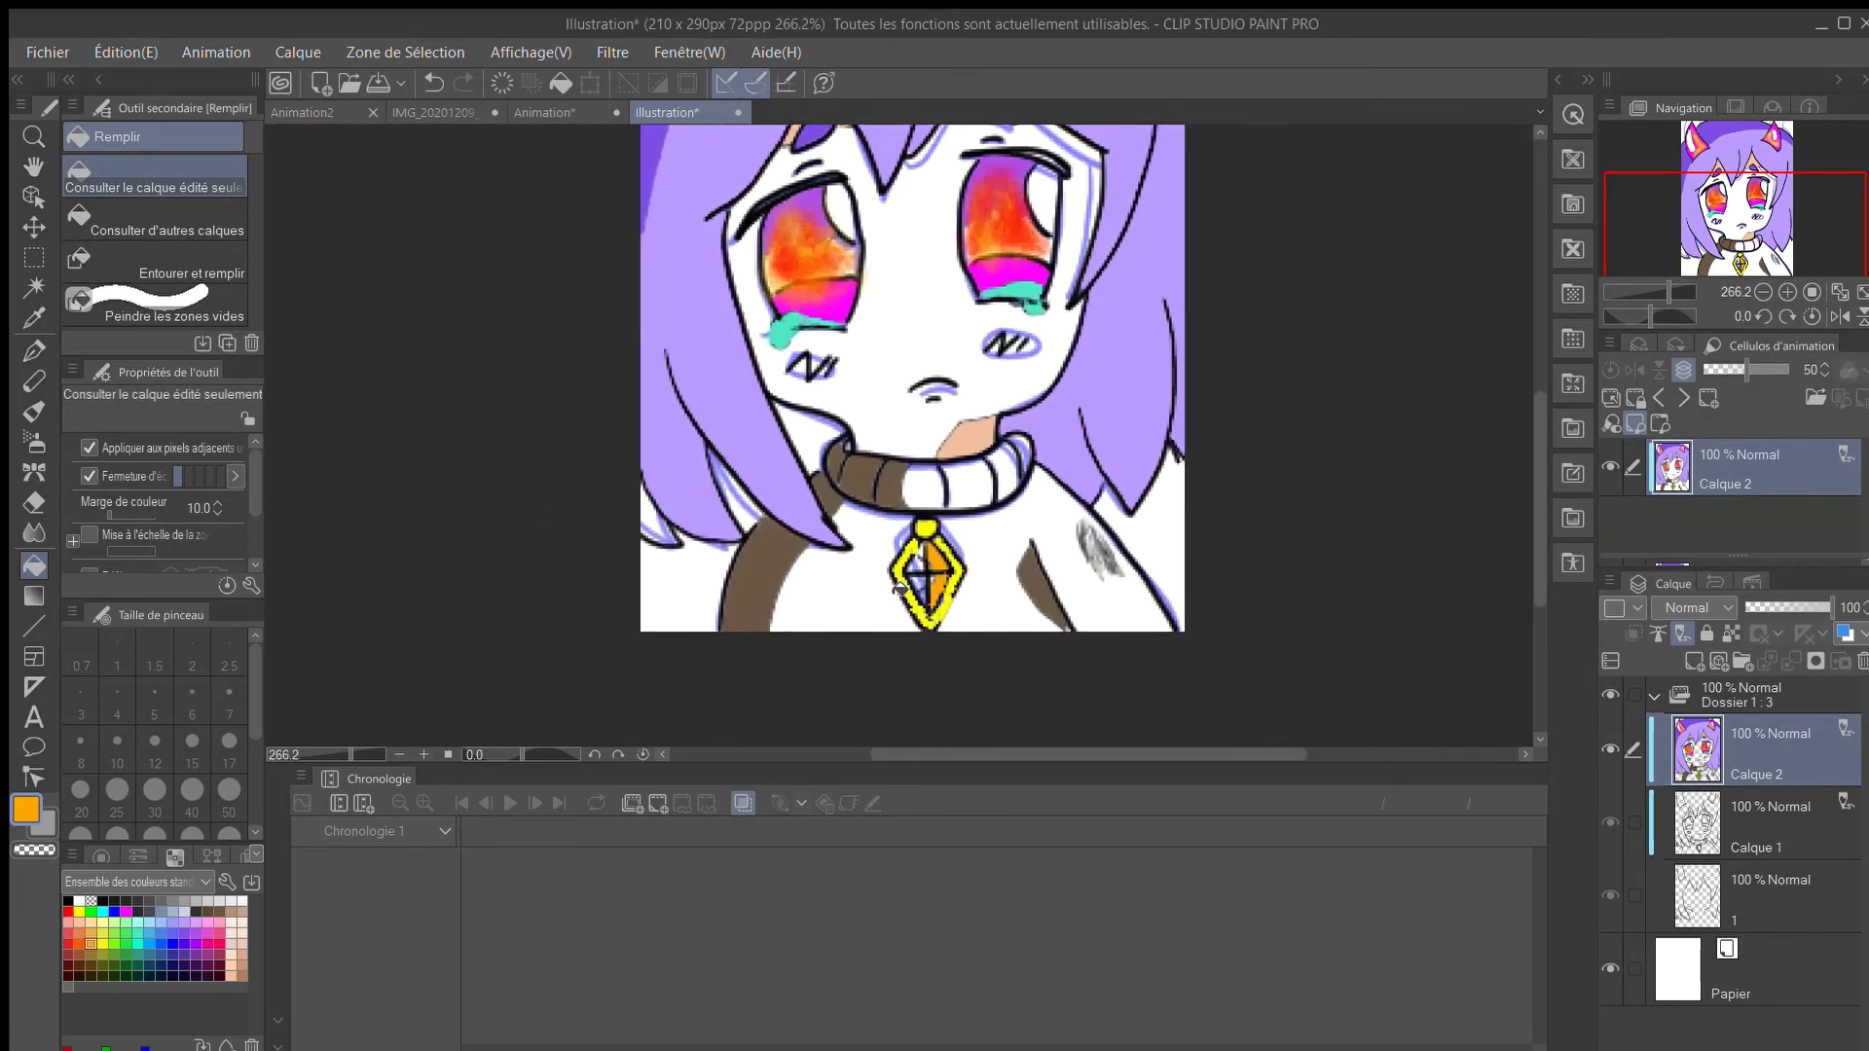
scroll(900, 592, down, 2)
scroll(900, 592, up, 1)
scroll(901, 592, down, 1)
drag(1528, 440, 1495, 433)
Finish the orange filling in the pendant's gem and fill its left-hand facets with red.
scroll(865, 533, up, 3)
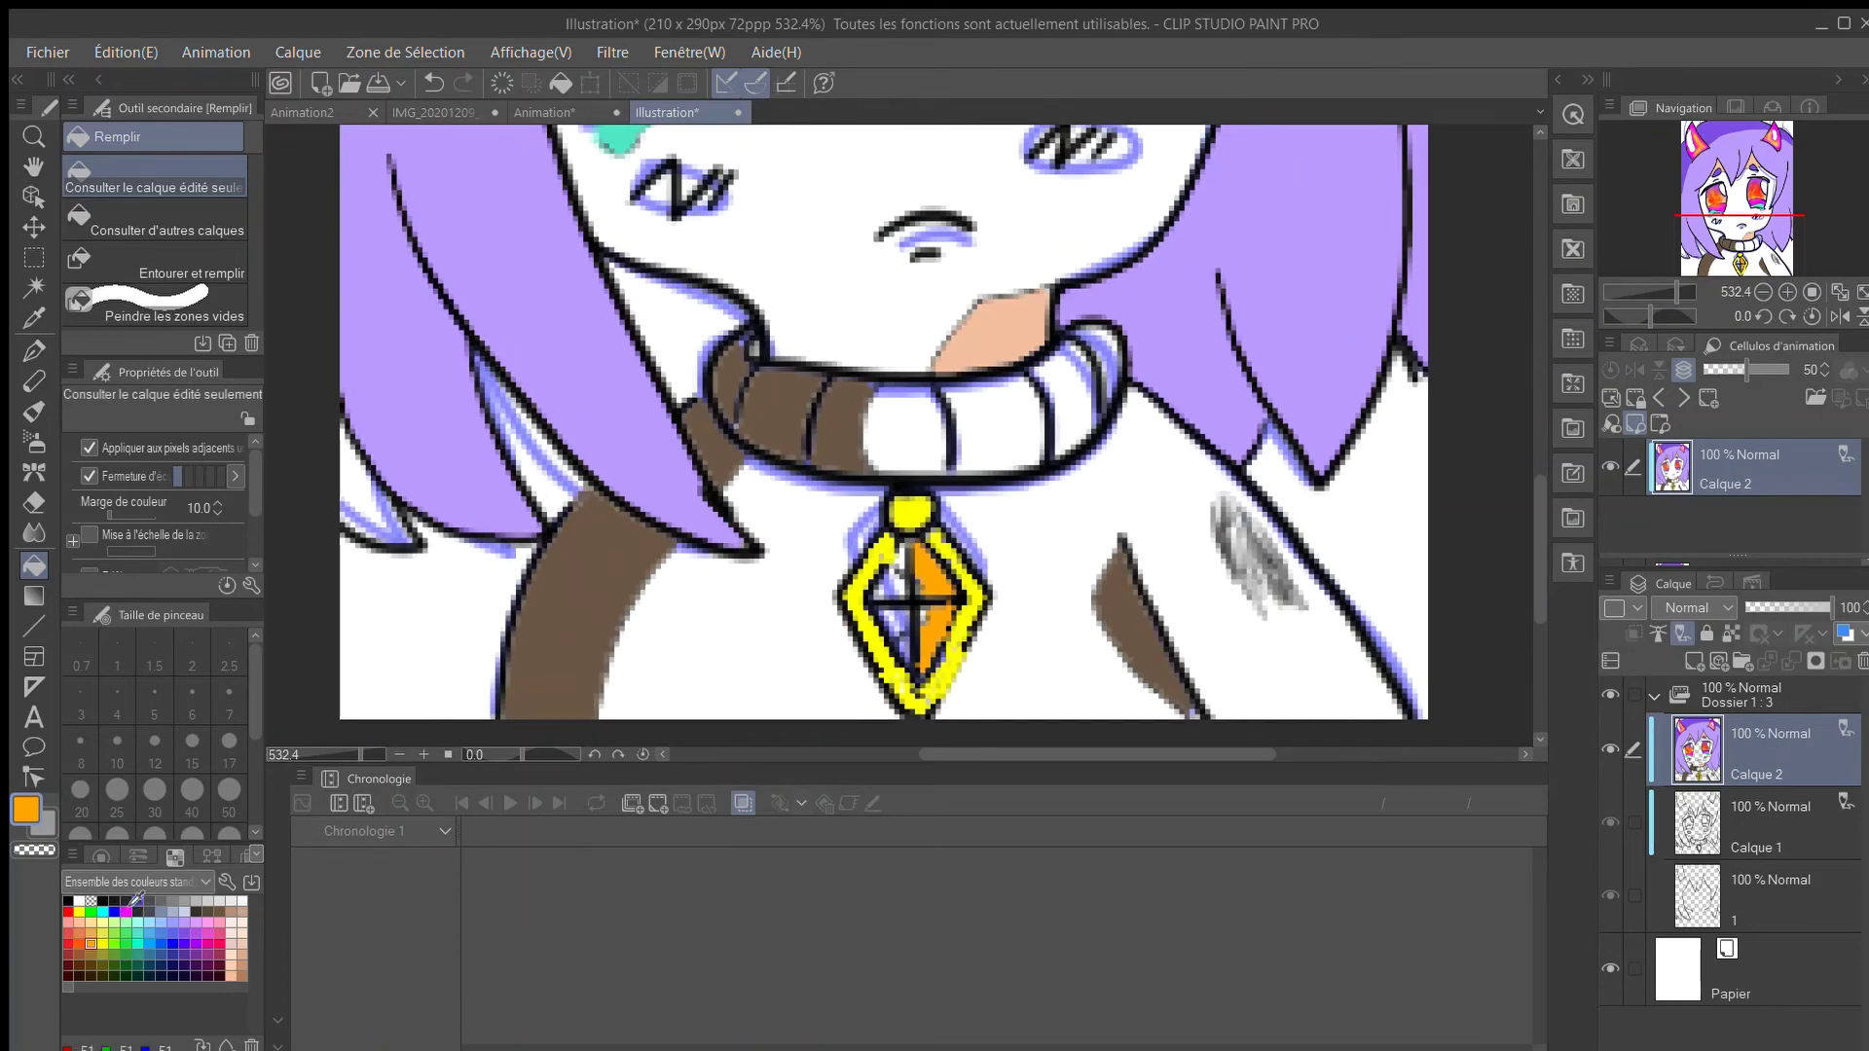
scroll(877, 681, up, 3)
click(958, 375)
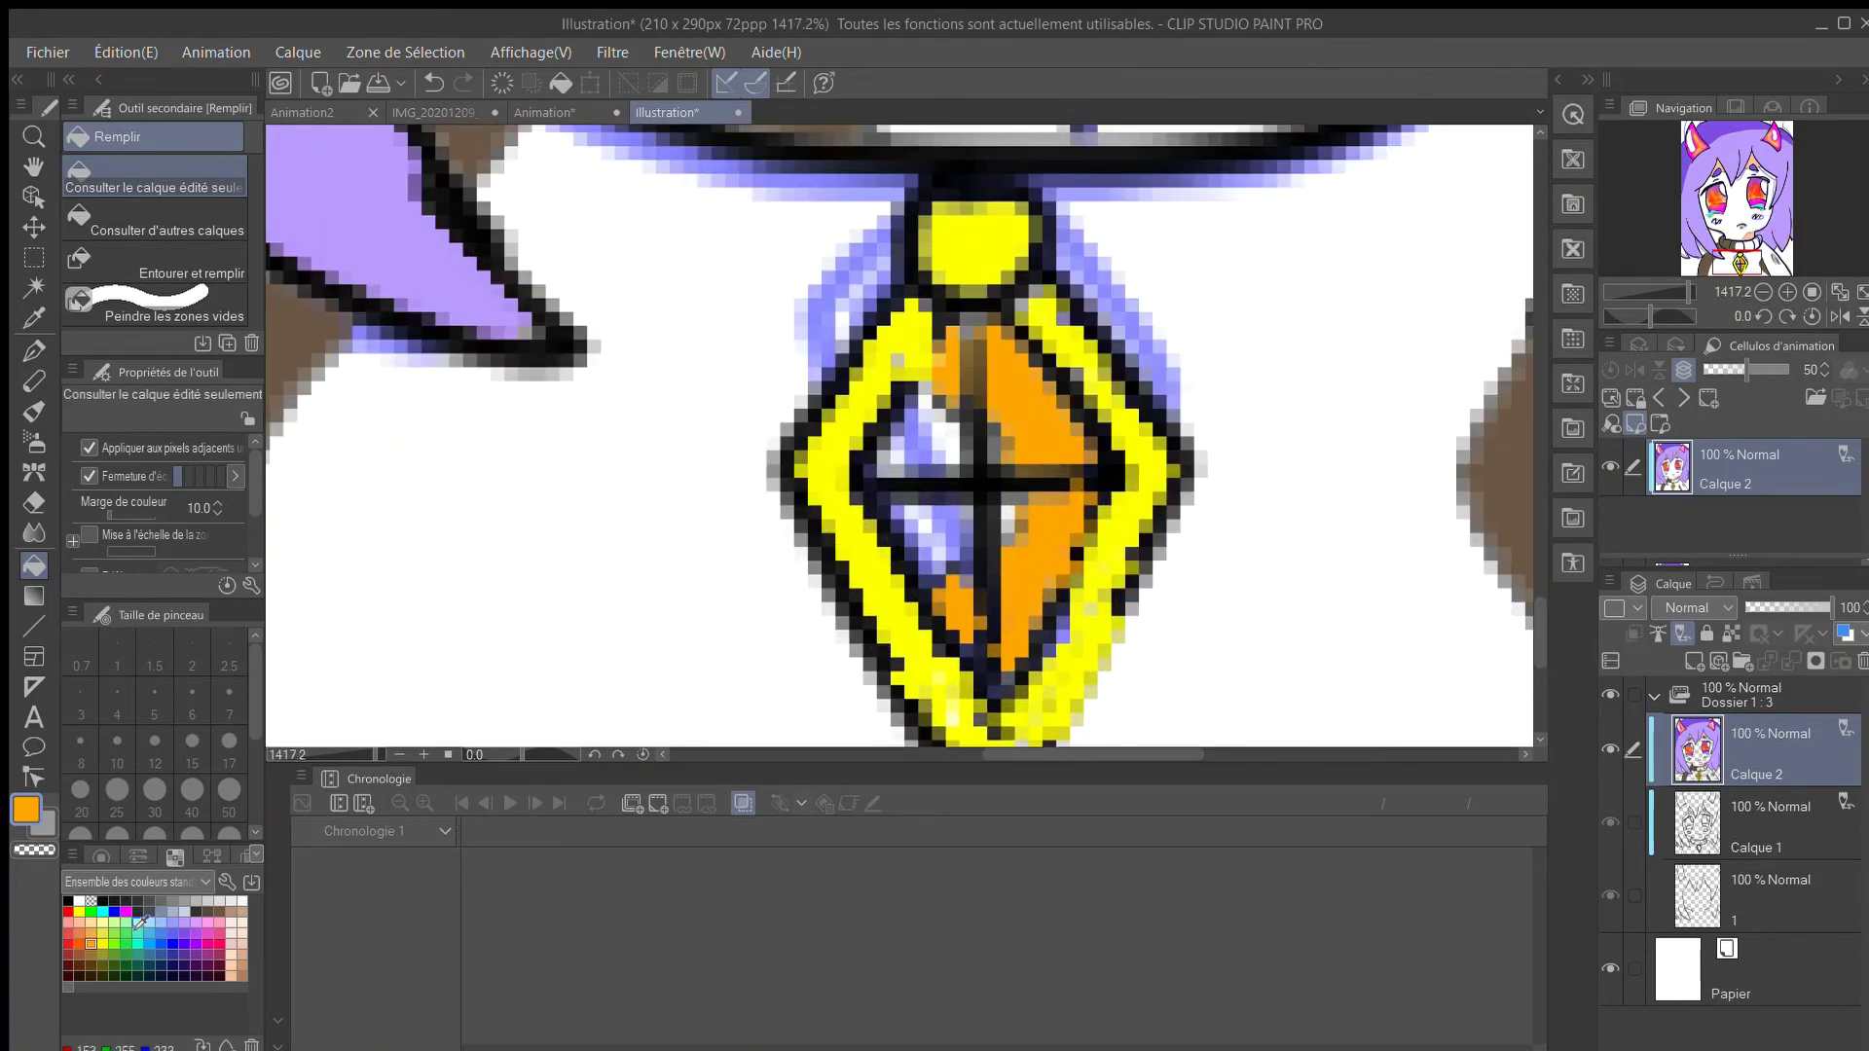
click(68, 912)
click(927, 439)
scroll(950, 550, down, 3)
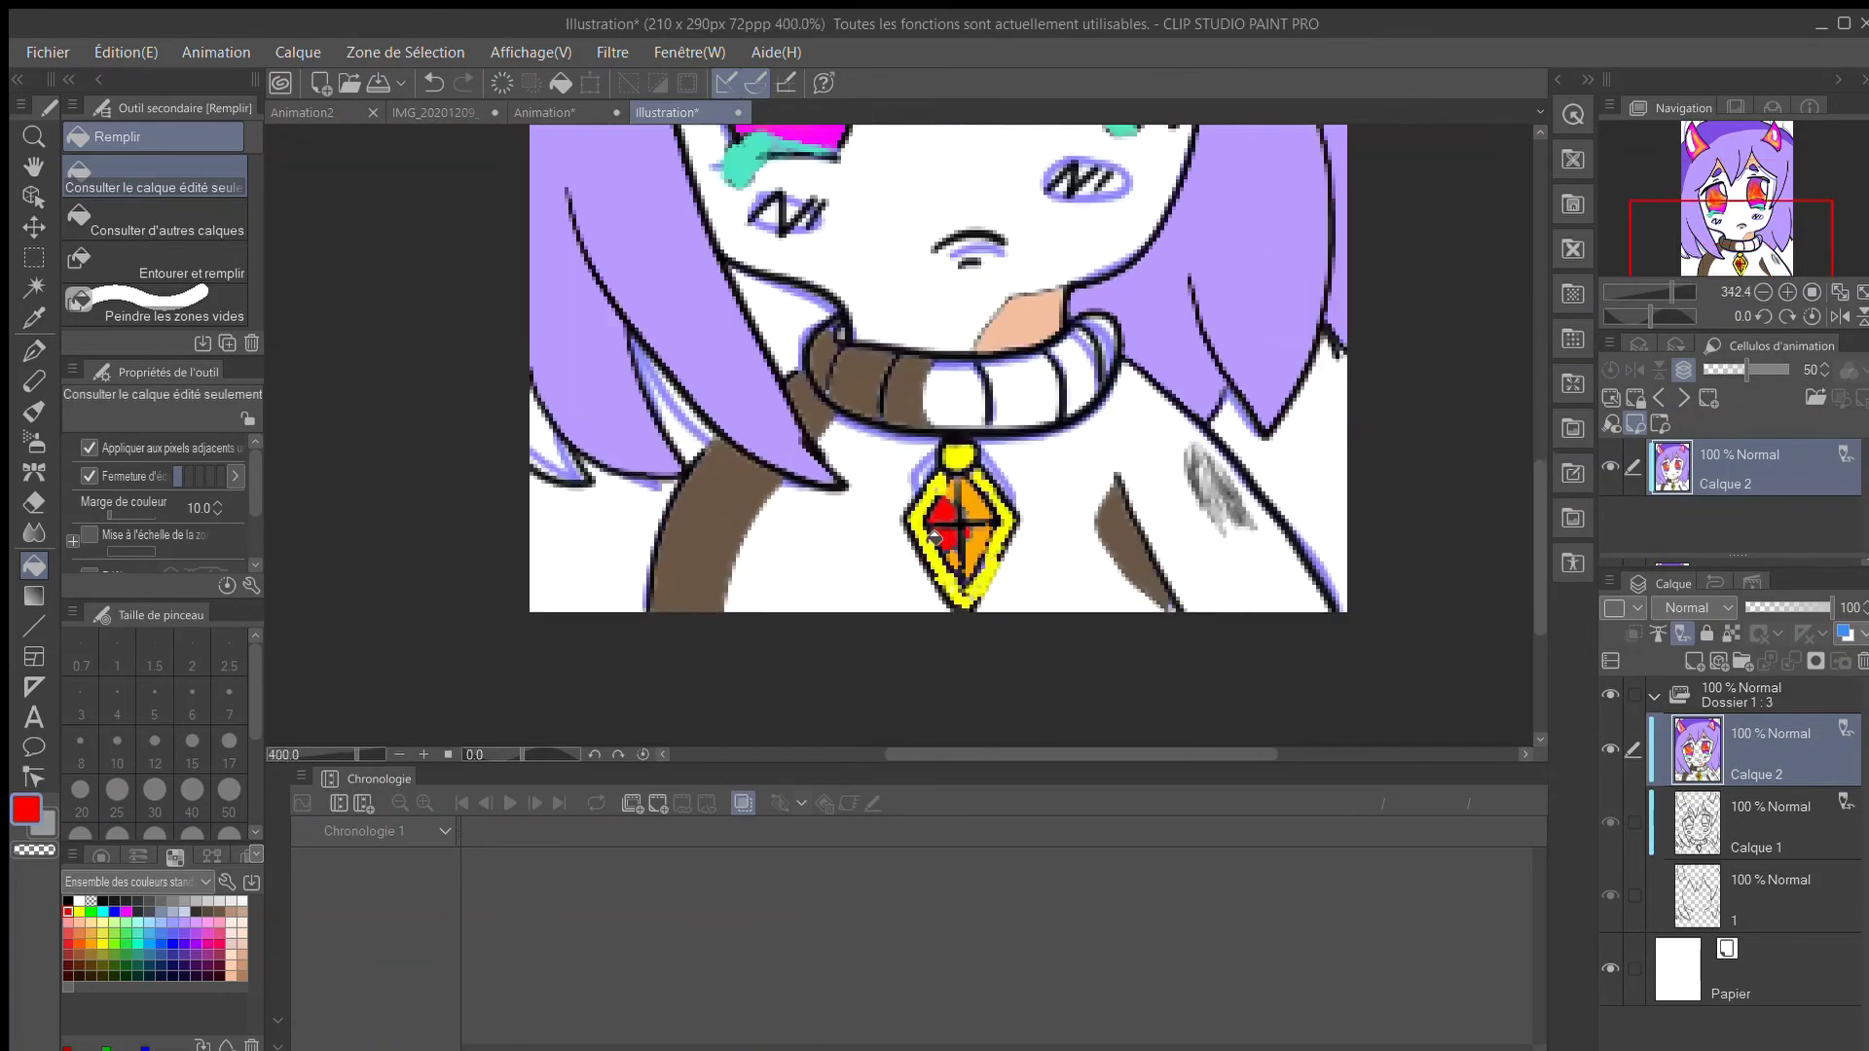
Blend the gem's red and orange facets with Fusain strokes in orange-red and red.
scroll(925, 550, up, 2)
click(80, 945)
click(34, 380)
scroll(949, 494, up, 3)
drag(1538, 637, 1531, 647)
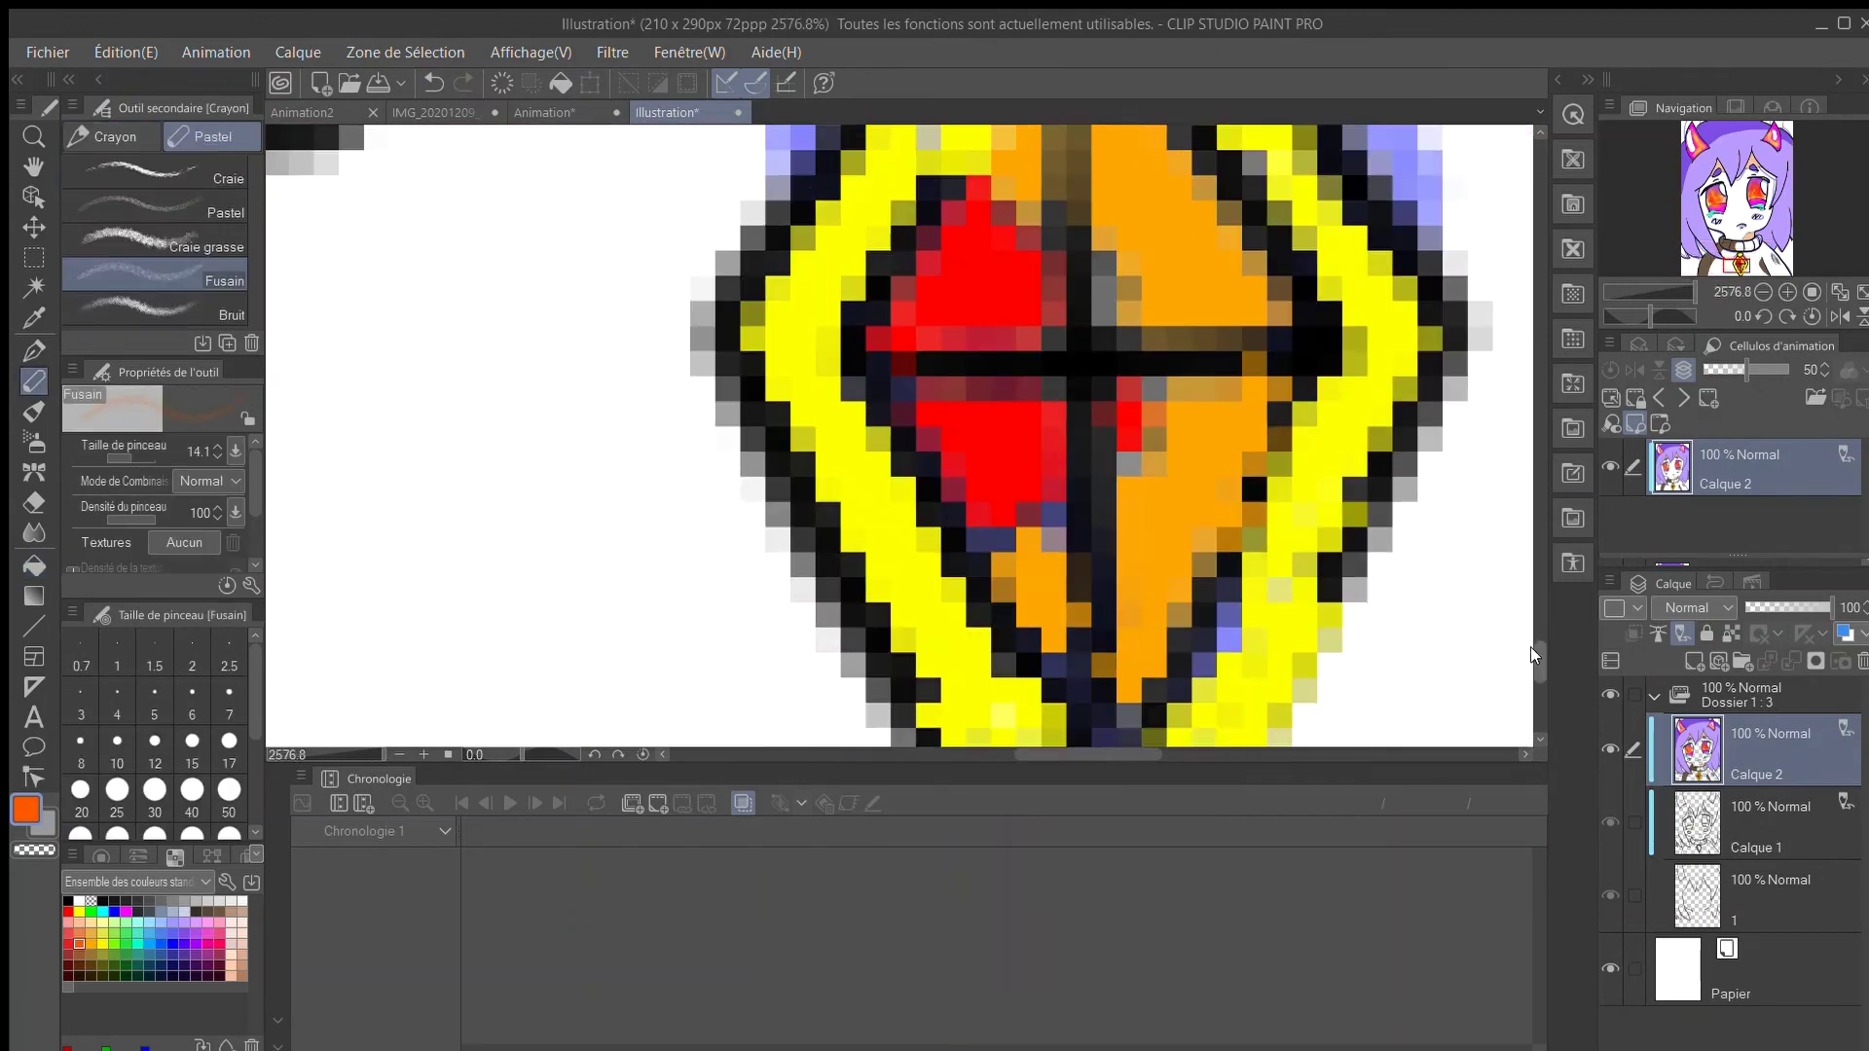
mouse_move(1001, 493)
mouse_down()
mouse_move(990, 436)
mouse_move(1031, 413)
mouse_move(1051, 278)
mouse_move(1049, 395)
mouse_move(946, 287)
mouse_move(1104, 271)
mouse_up()
click(67, 912)
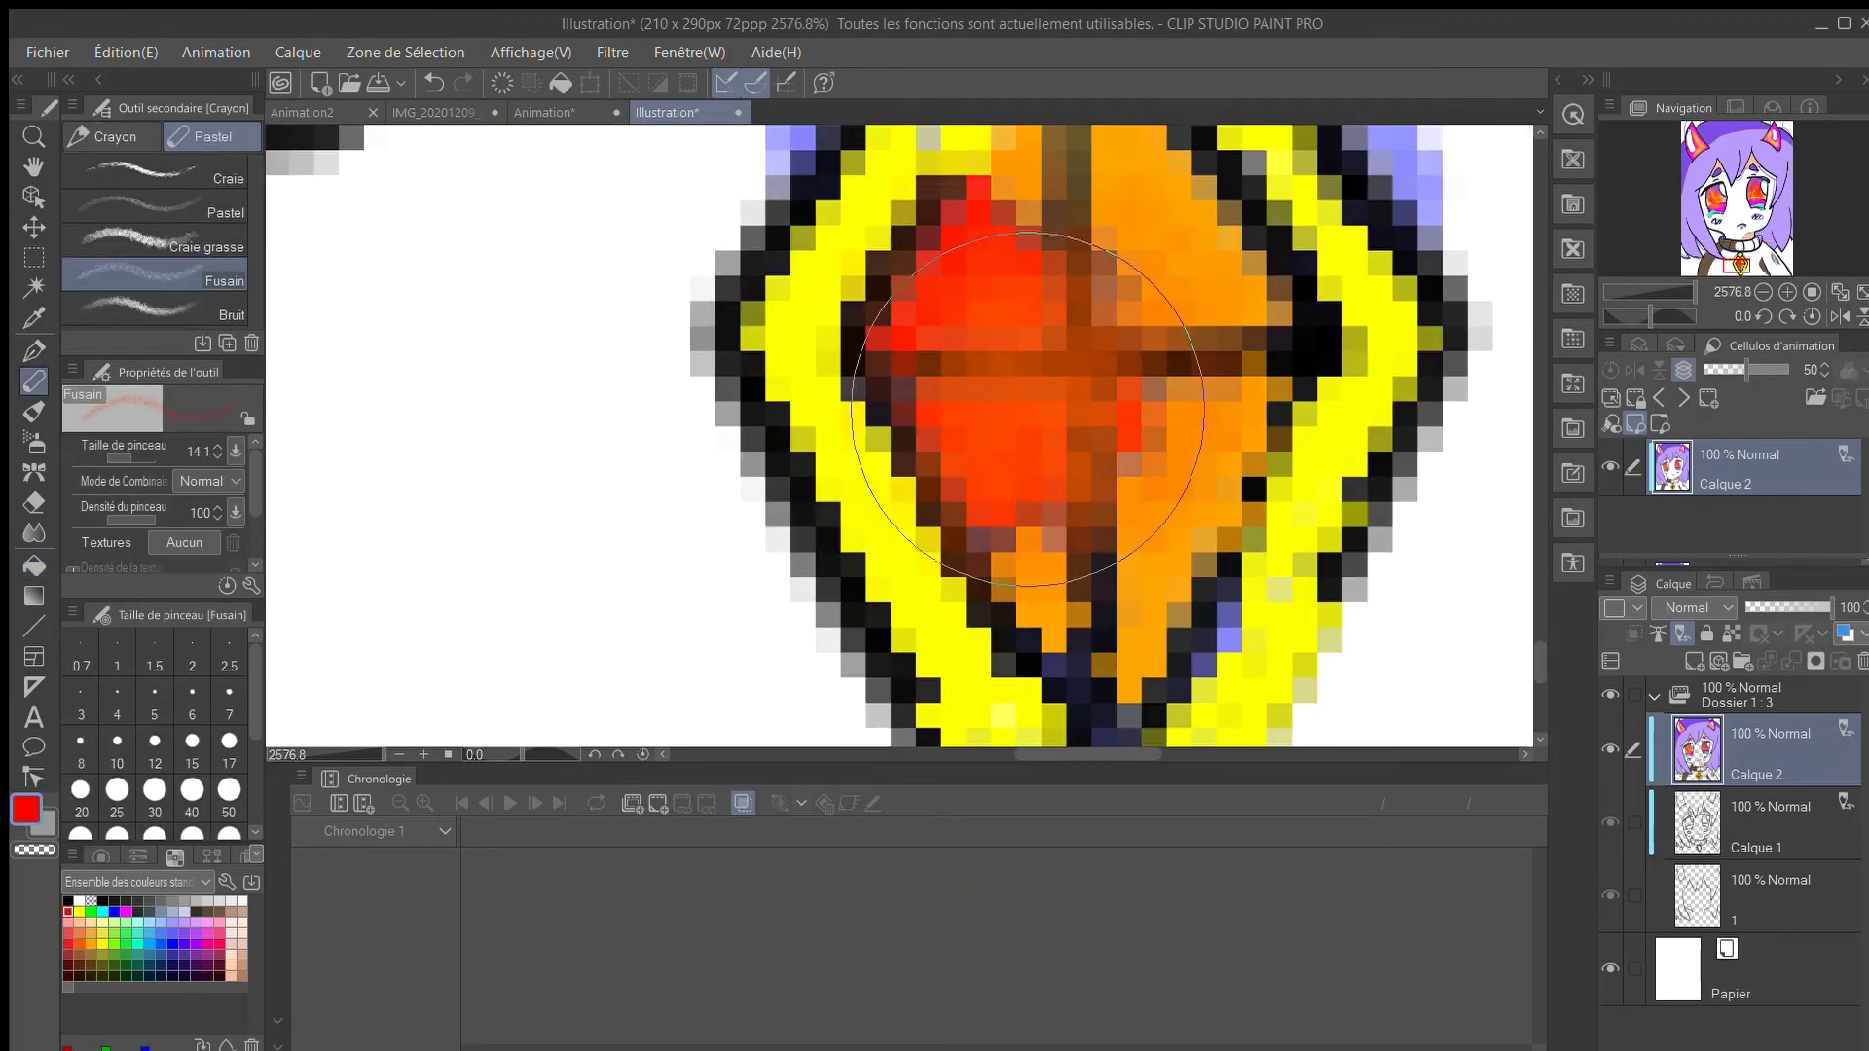
mouse_move(996, 549)
mouse_down()
mouse_move(1041, 290)
mouse_move(1046, 317)
mouse_move(1116, 288)
mouse_move(1100, 529)
mouse_move(1197, 367)
mouse_move(1154, 307)
mouse_up()
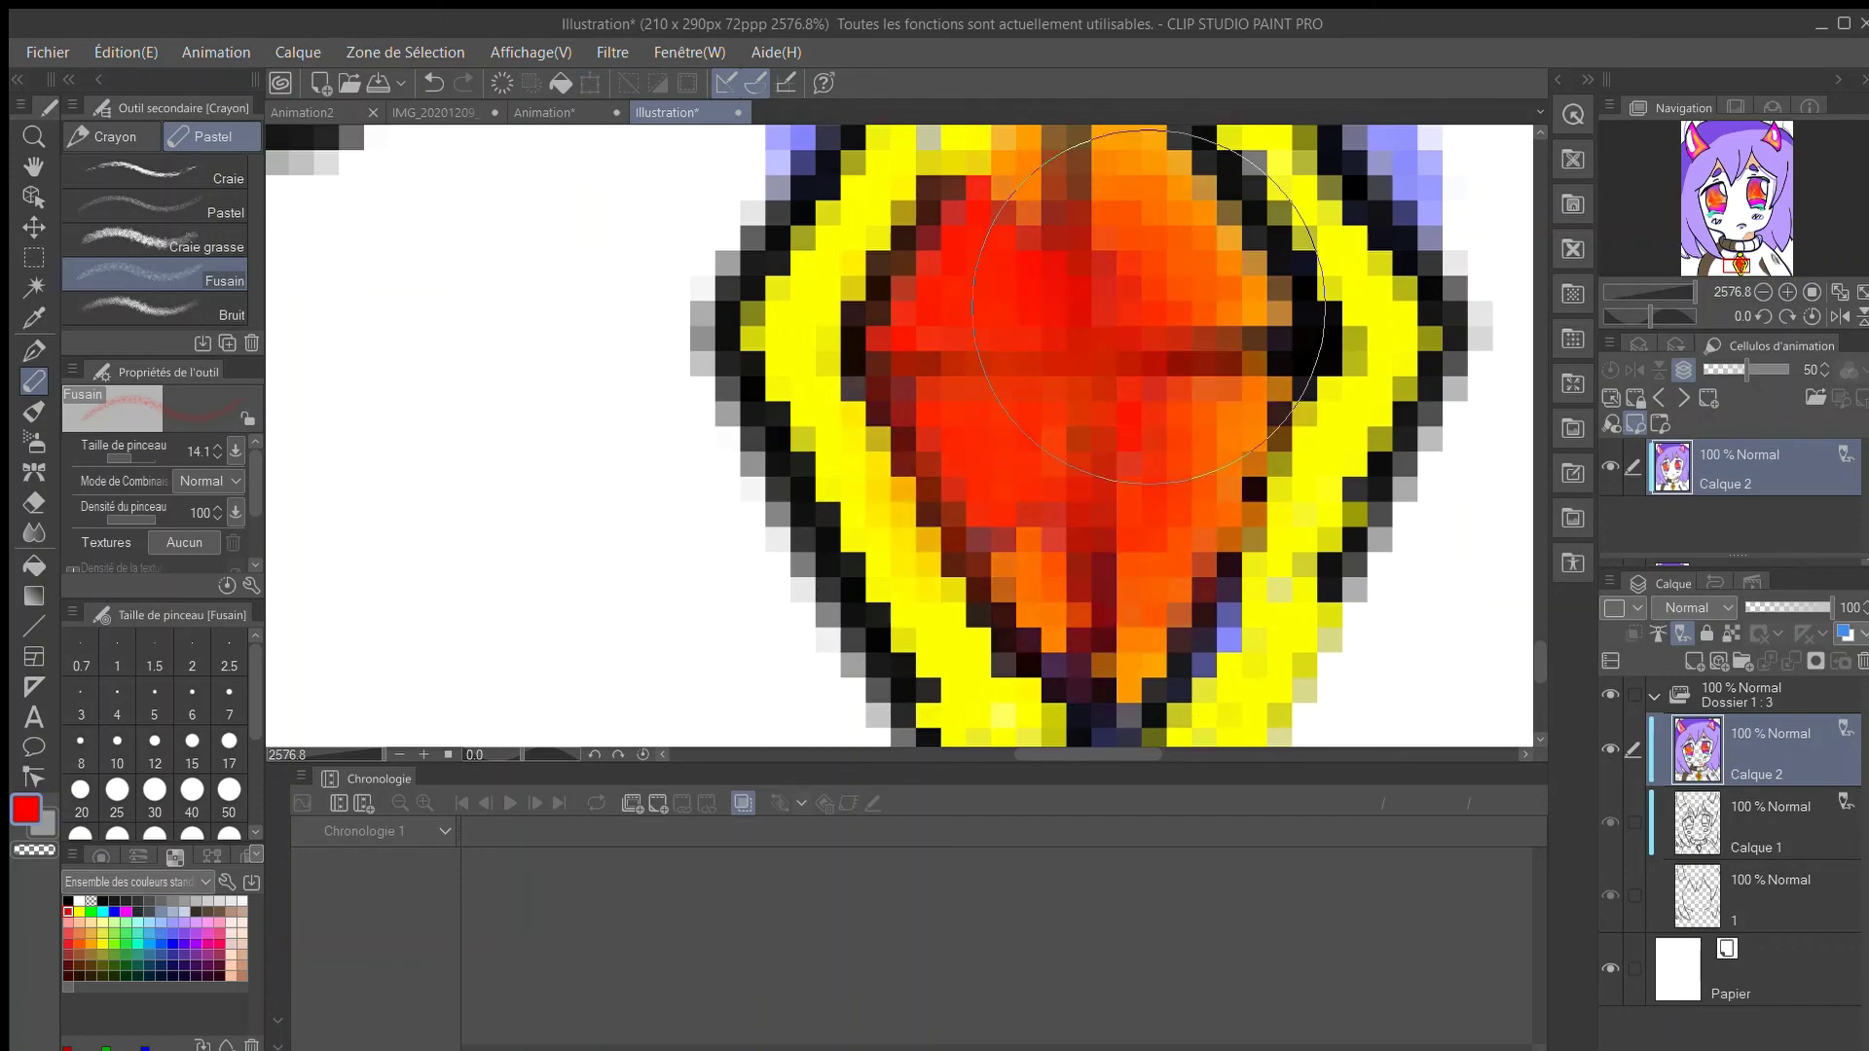
Fill the unshaded areas of the sweater, both sleeves and the collar with light brown.
scroll(1144, 308, down, 8)
drag(1539, 574, 1533, 456)
scroll(1367, 430, down, 3)
drag(1051, 755, 1094, 755)
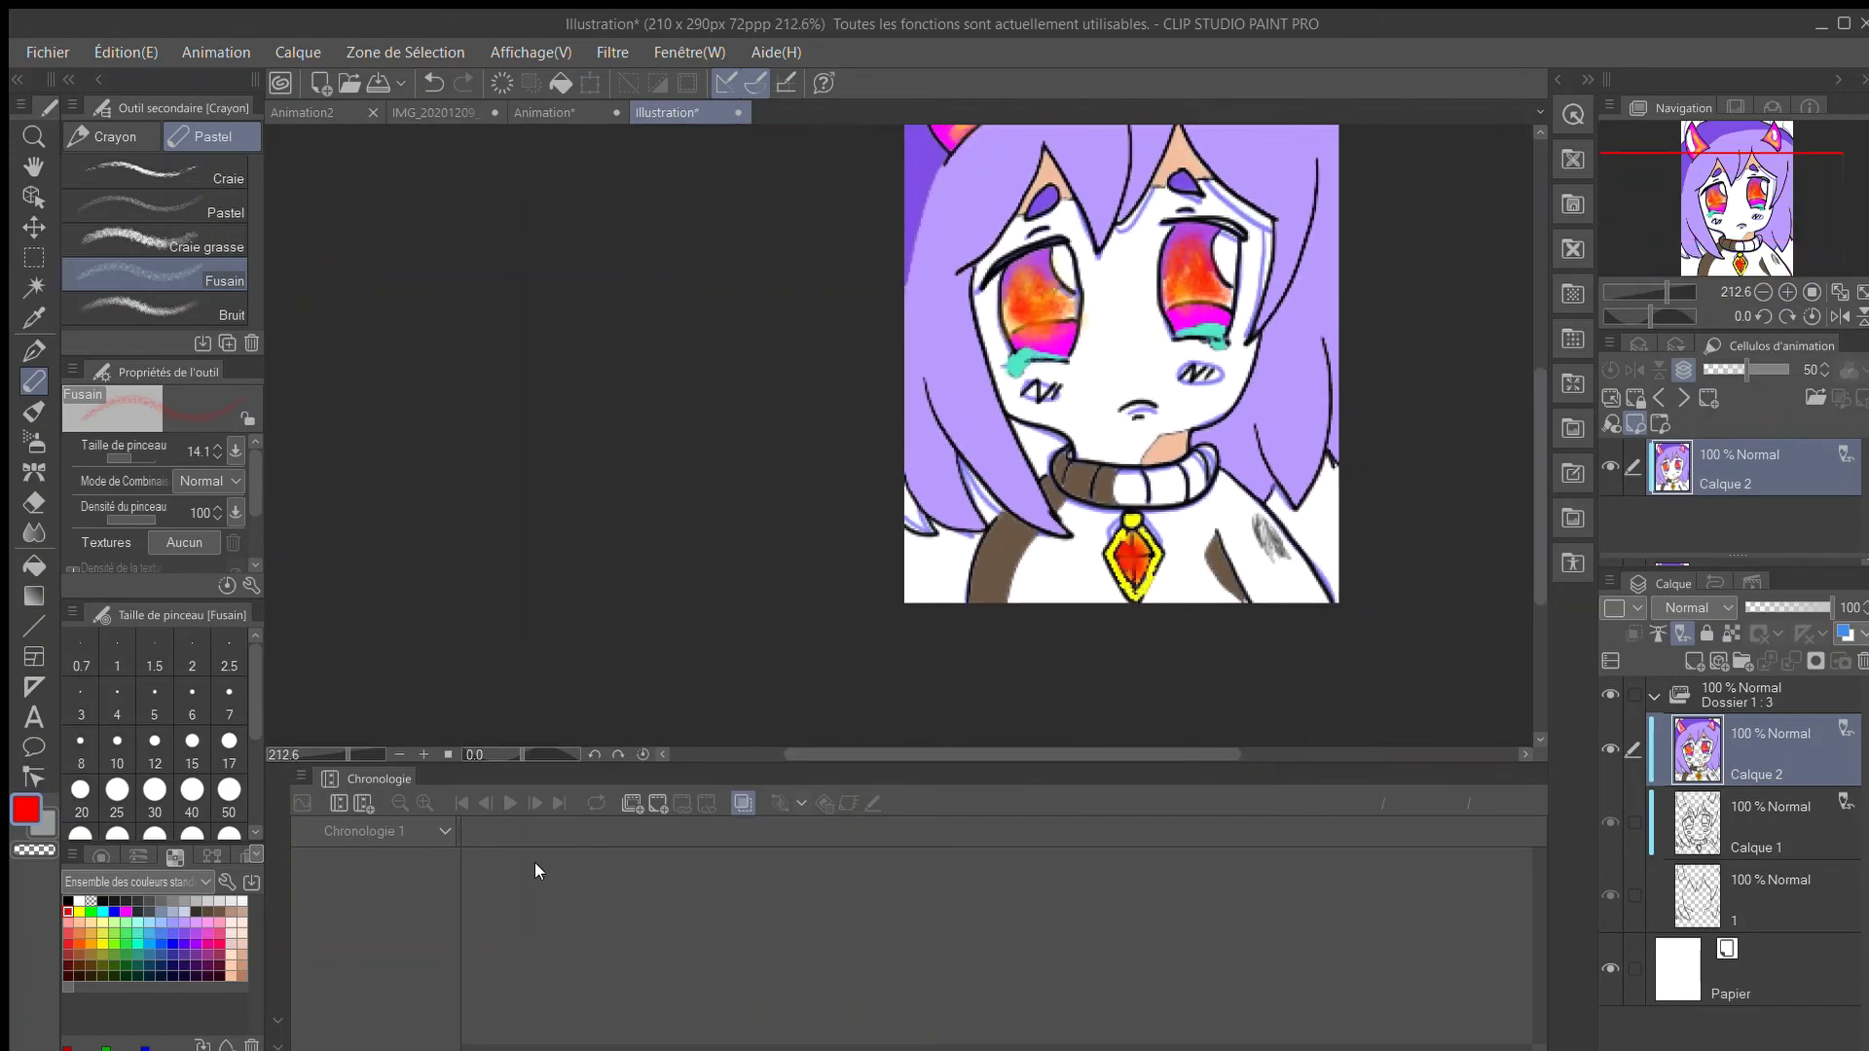
click(231, 913)
click(34, 565)
drag(1071, 554, 1209, 463)
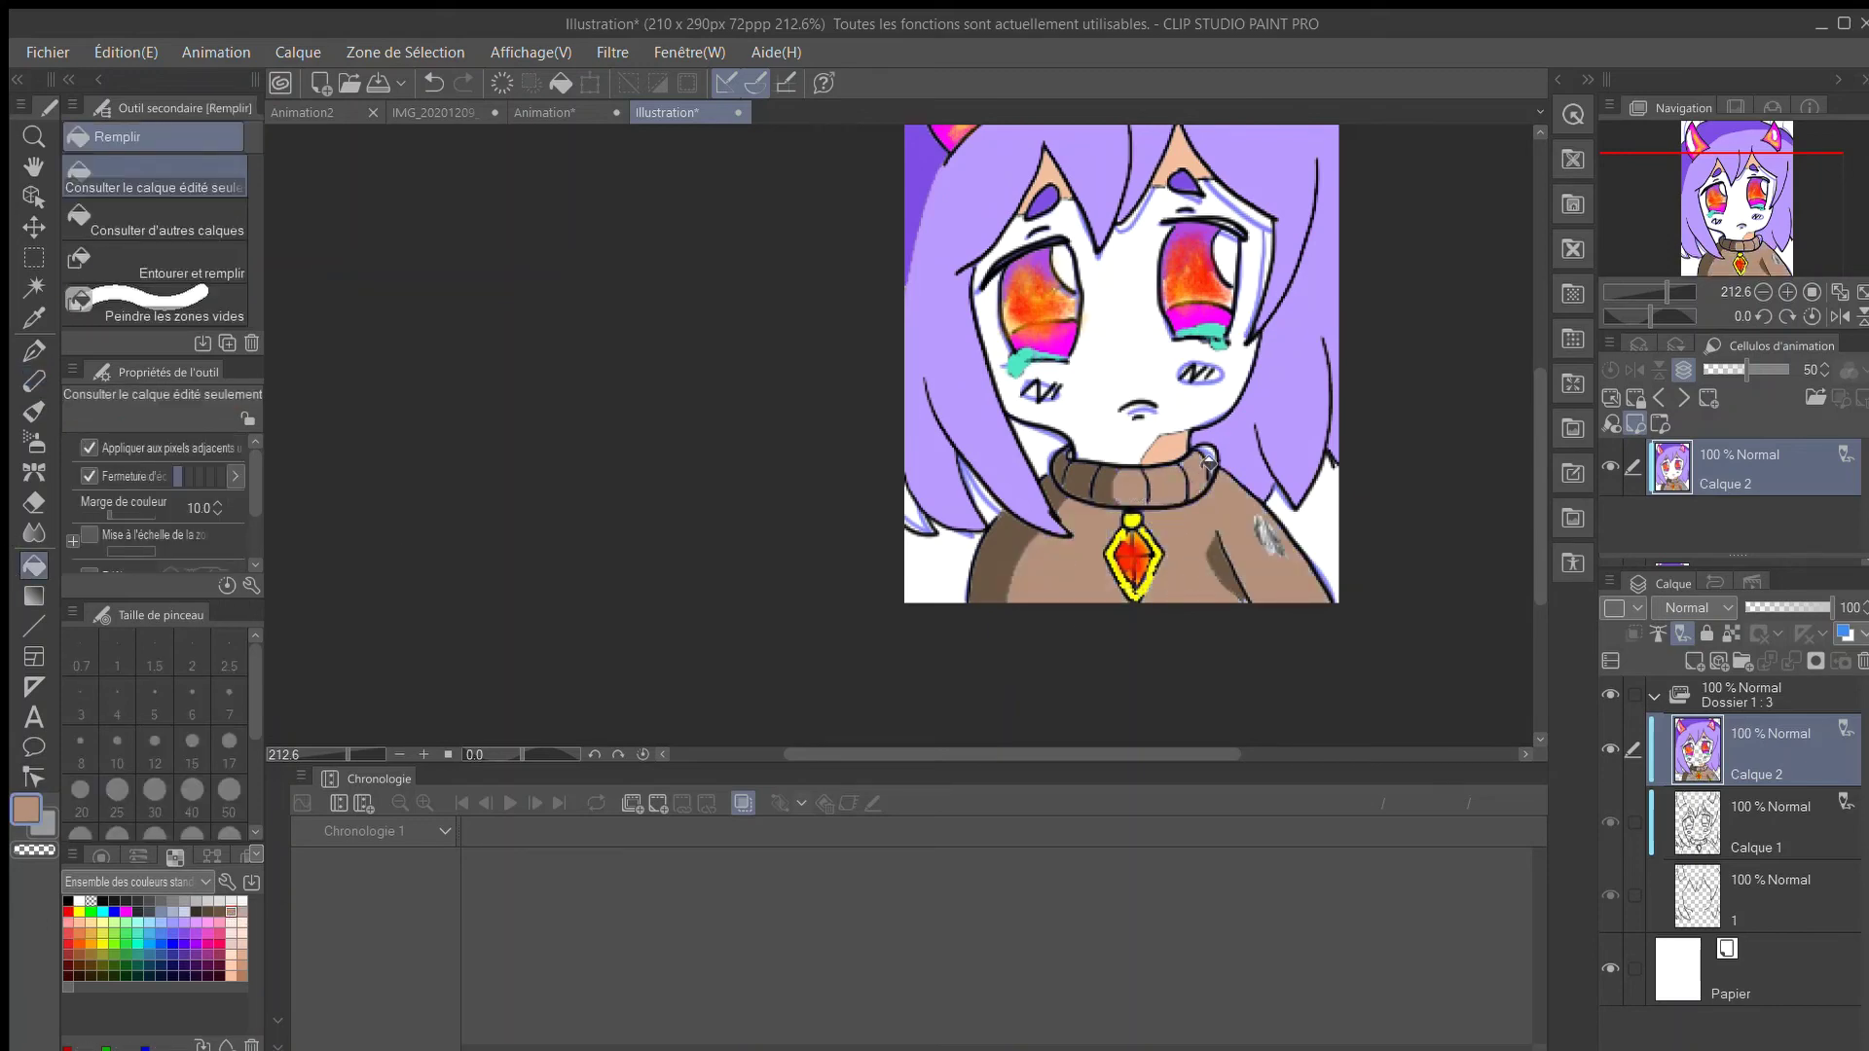
Paint dark grey Fusain smudges over the white sketched patch and lower down on the right sleeve.
scroll(1207, 466, up, 4)
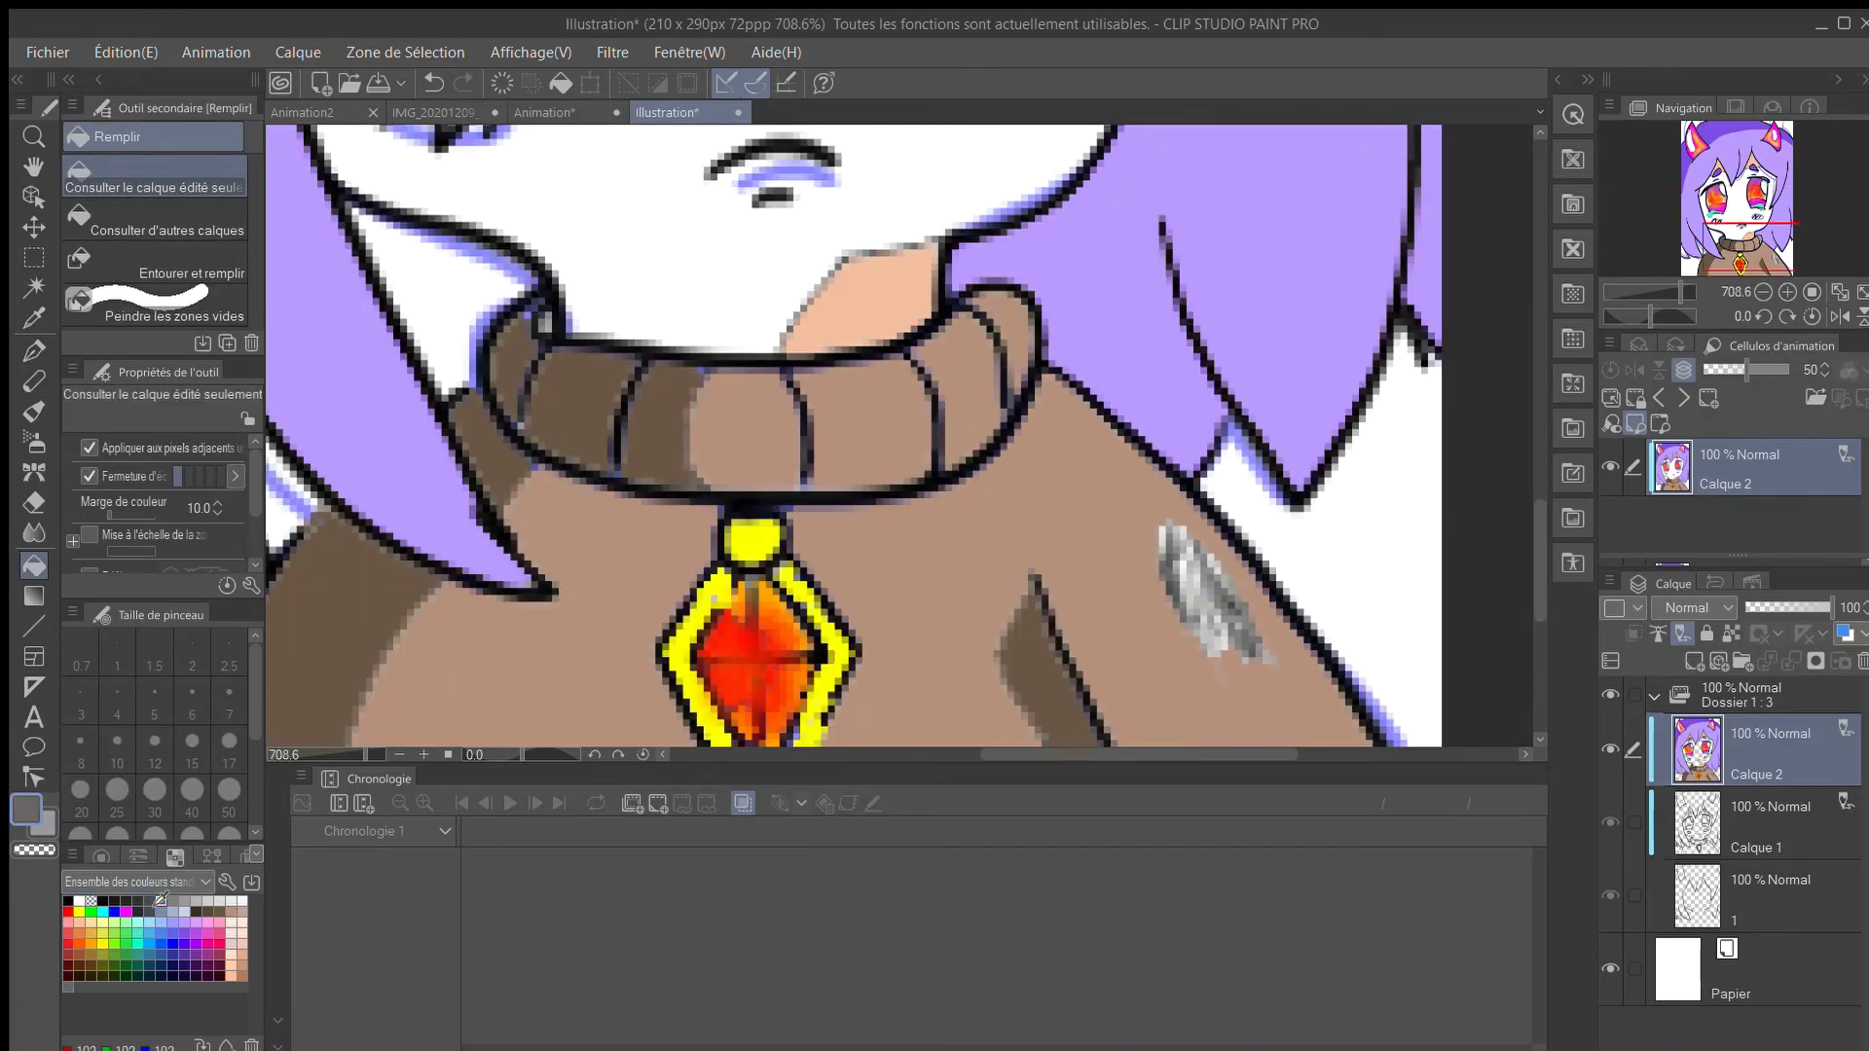
scroll(1208, 571, up, 2)
key(p)
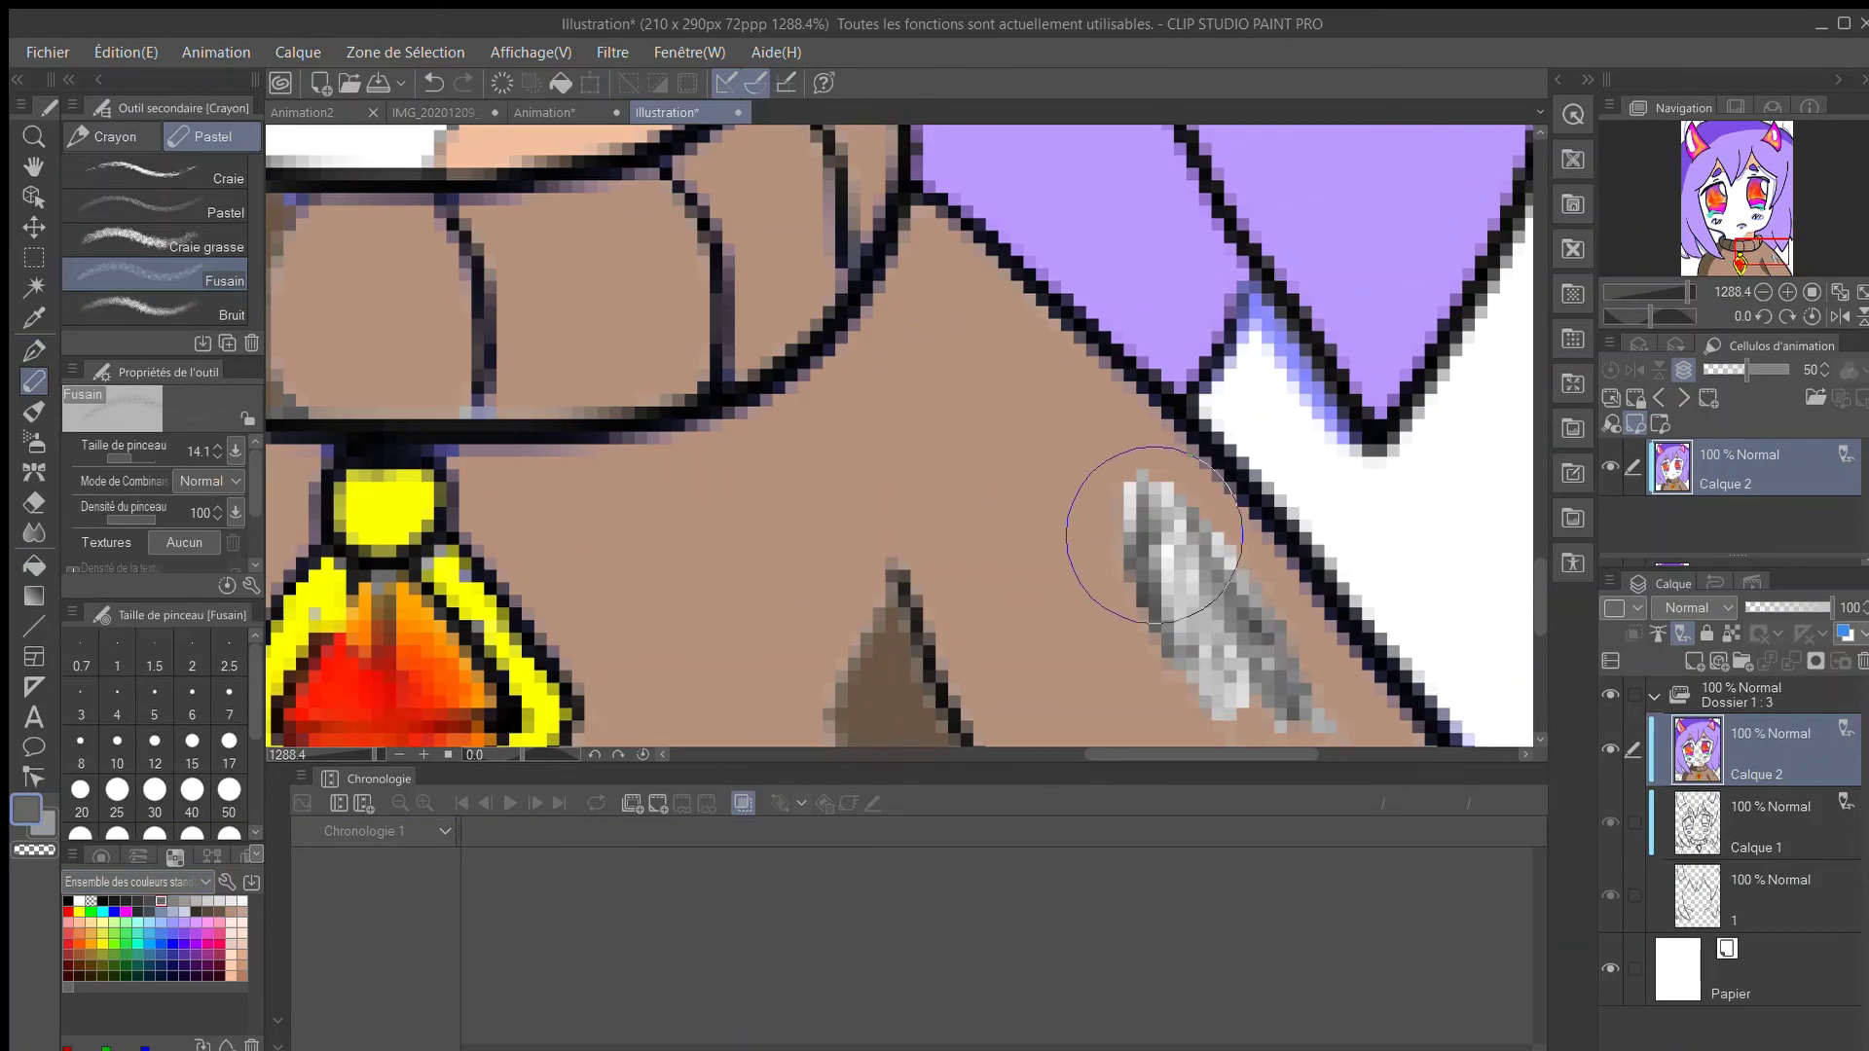
mouse_move(1154, 535)
mouse_down()
mouse_move(1226, 628)
mouse_move(1204, 645)
mouse_move(1152, 528)
mouse_move(1203, 652)
mouse_move(1159, 629)
mouse_move(1272, 682)
mouse_move(1210, 693)
mouse_move(1205, 621)
mouse_move(1098, 601)
mouse_move(1106, 508)
mouse_move(1273, 672)
mouse_up()
scroll(1140, 655, down, 6)
scroll(1173, 701, up, 4)
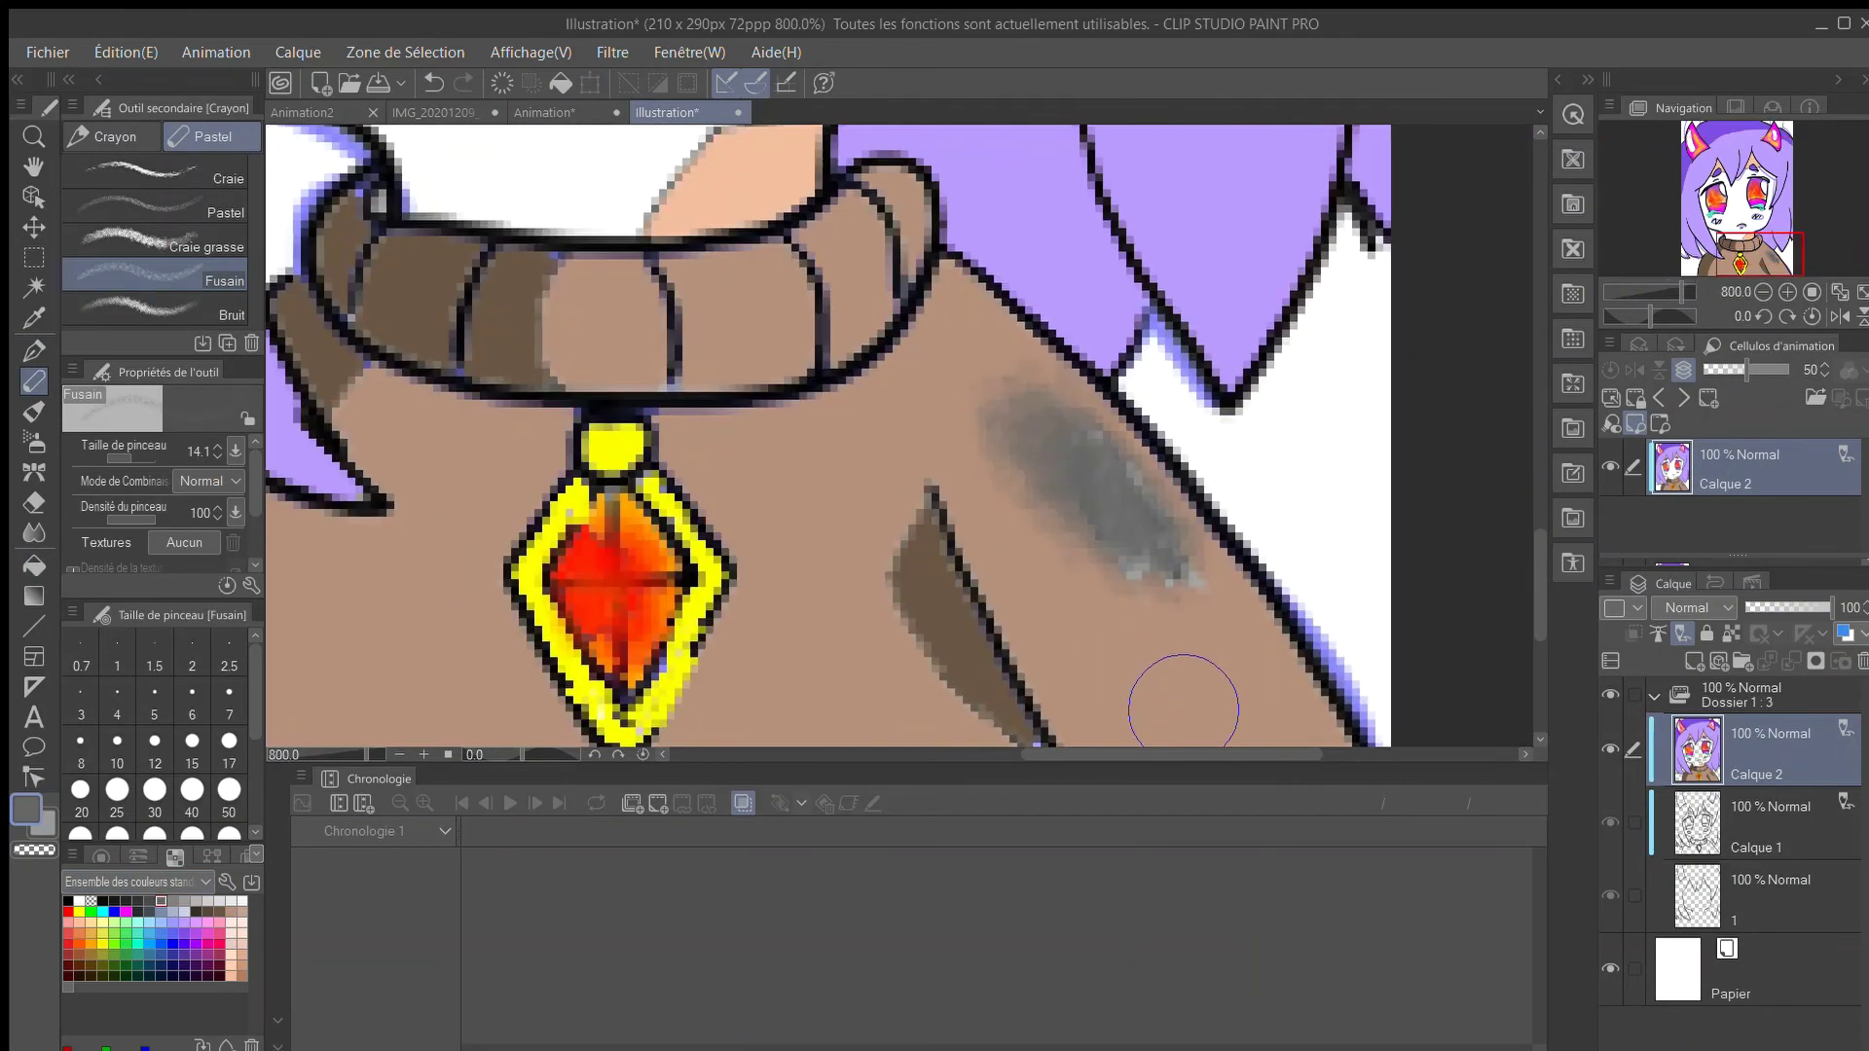
scroll(1188, 720, down, 5)
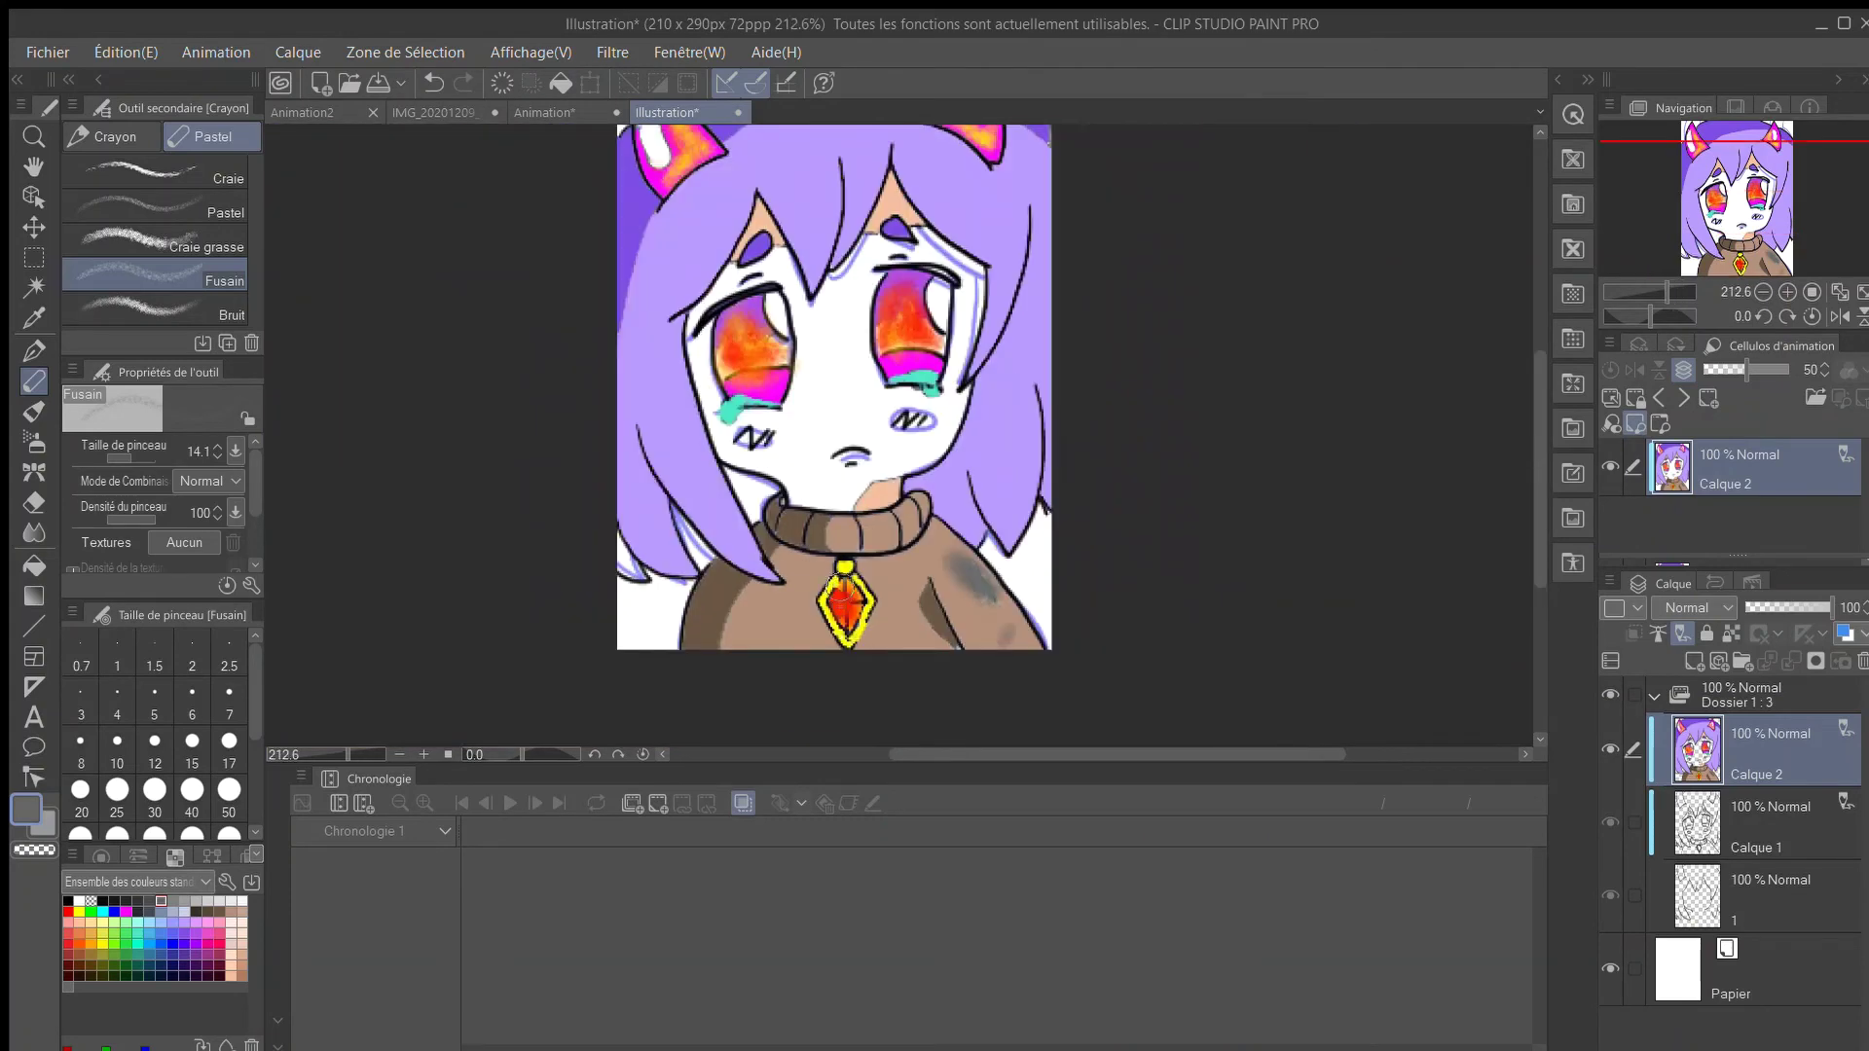
Fill the face and neck with light peach and the inner hair areas beside the neck with dark purple.
key(g)
click(871, 364)
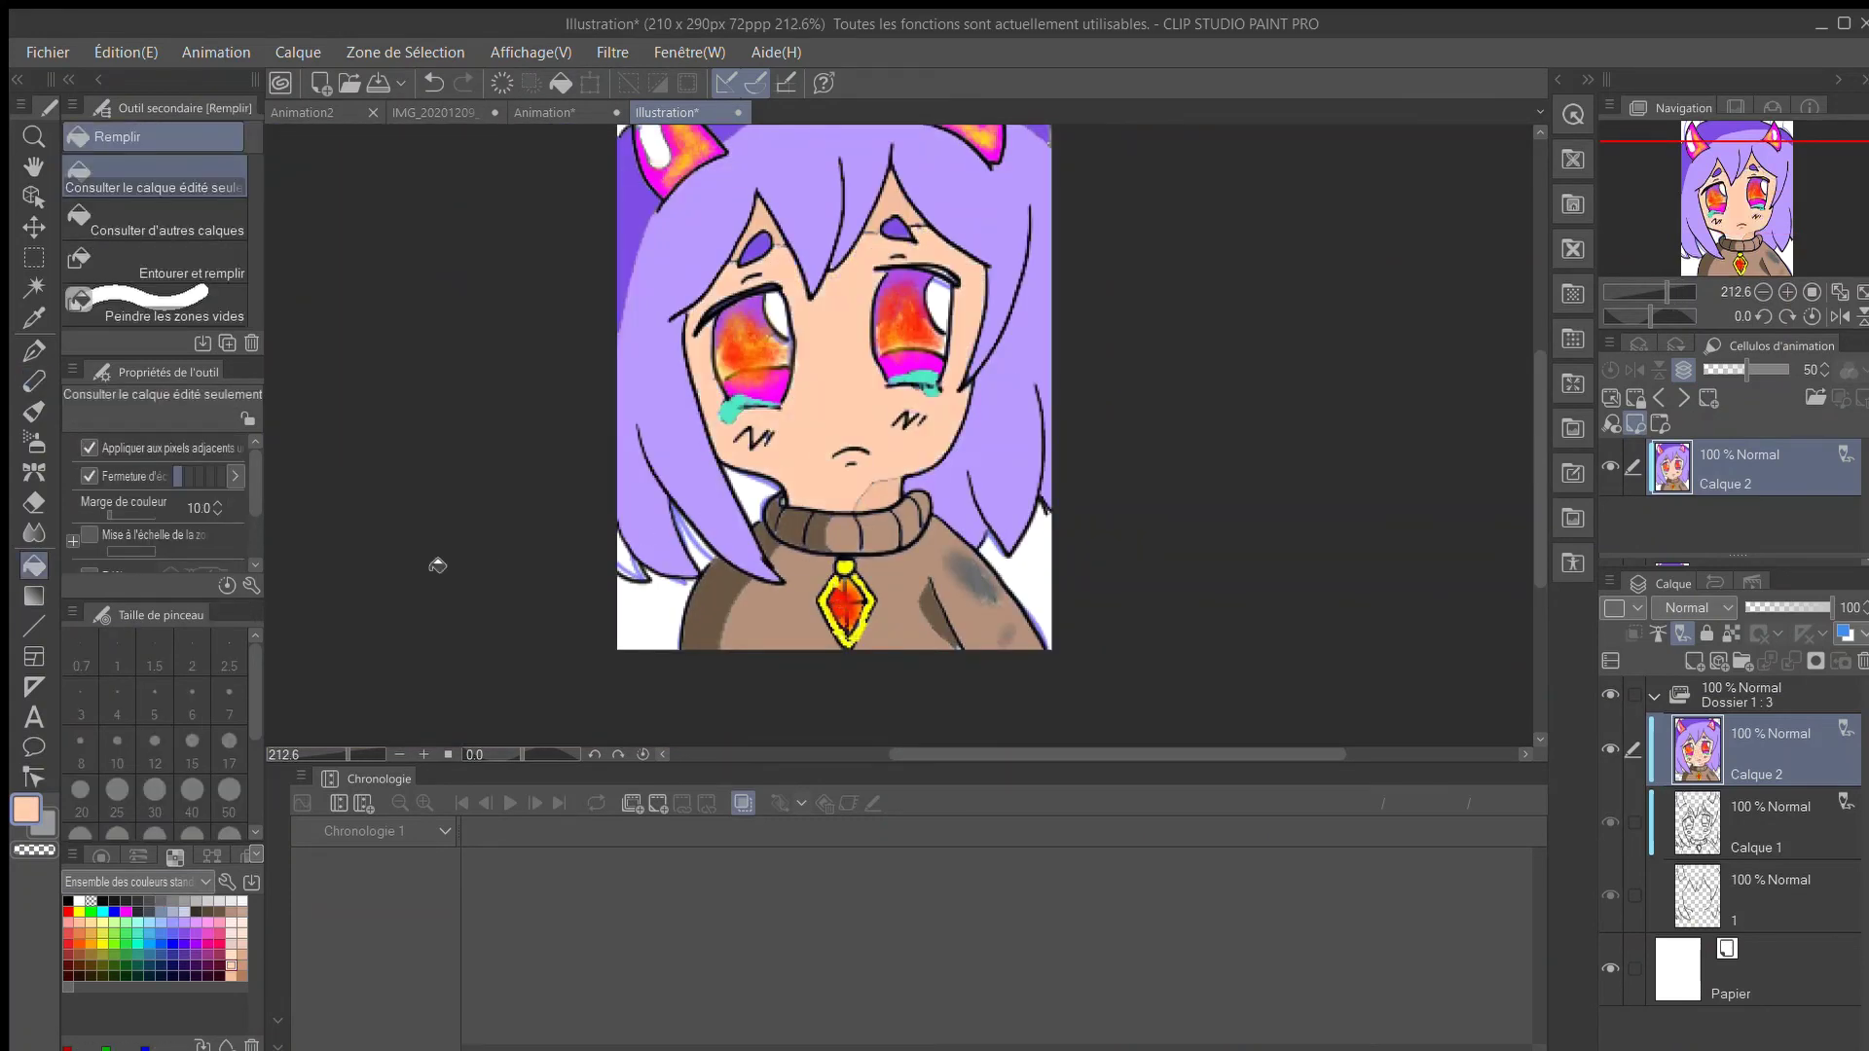
click(184, 932)
scroll(755, 523, down, 1)
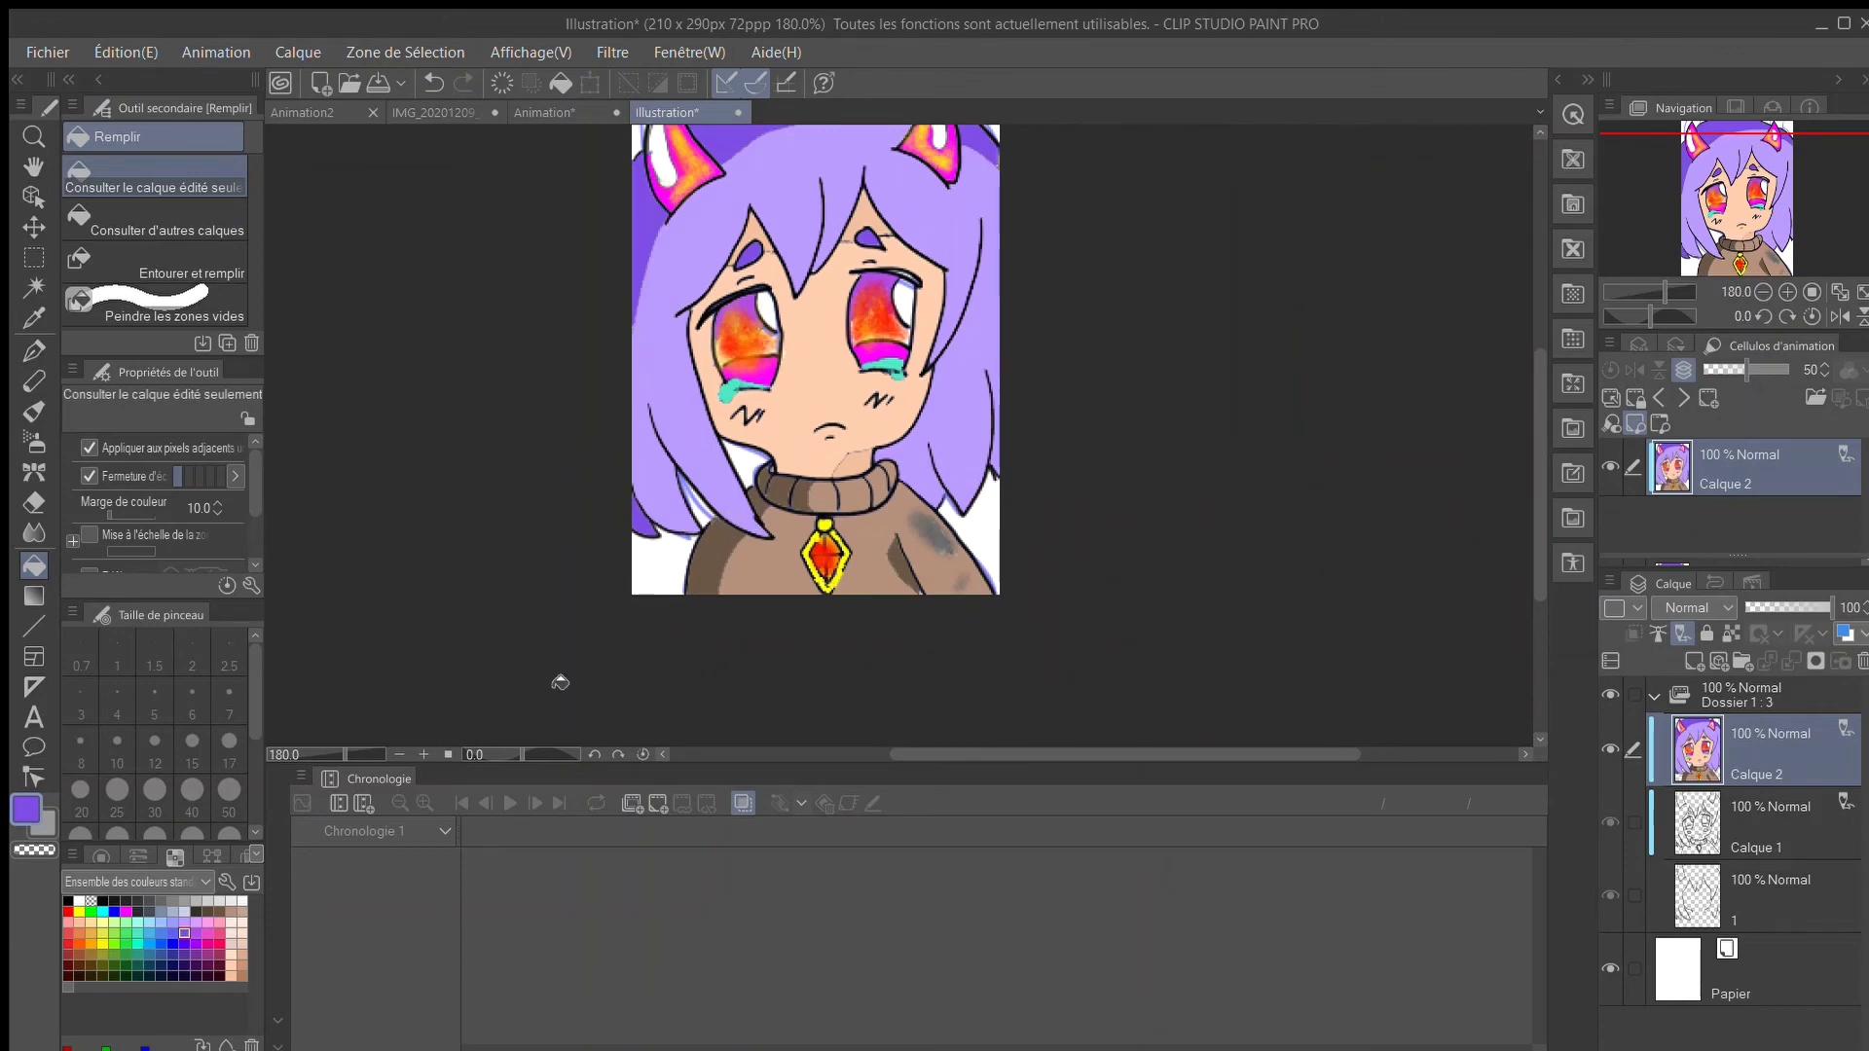
scroll(722, 588, up, 5)
scroll(708, 434, down, 4)
click(739, 361)
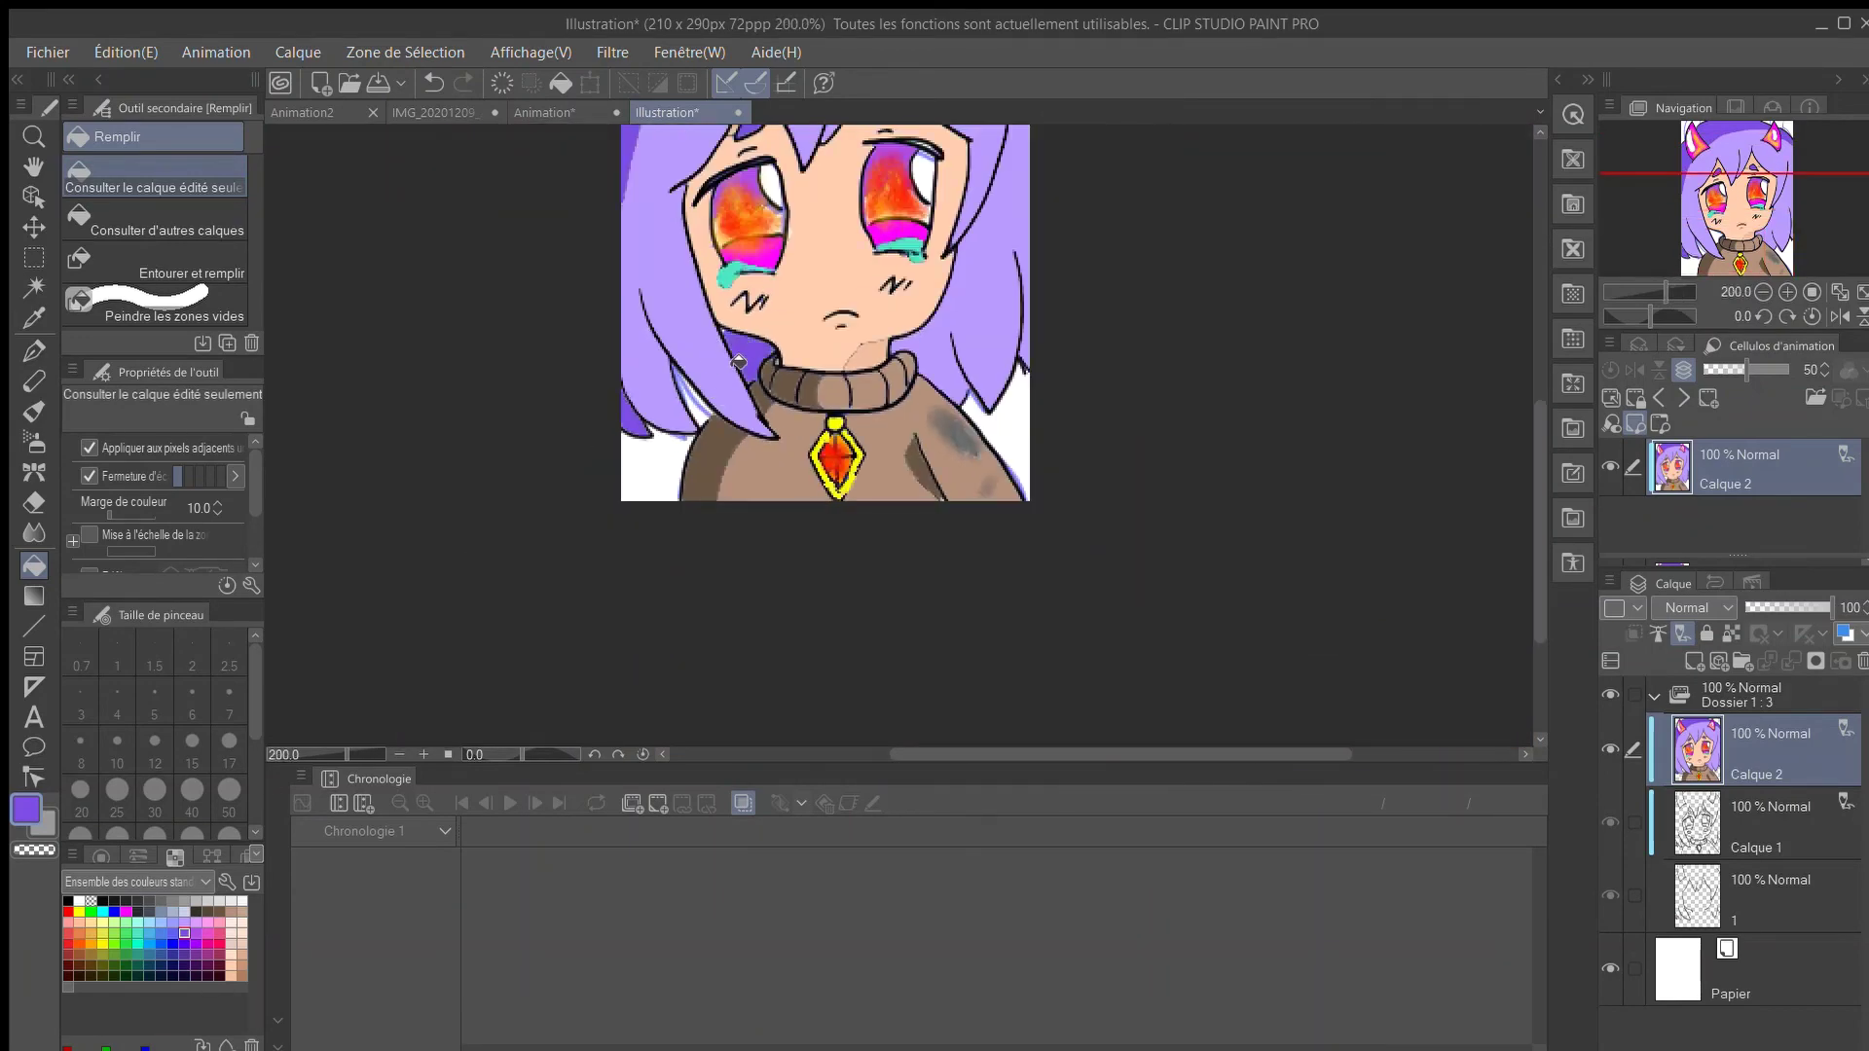
scroll(687, 393, down, 3)
scroll(673, 331, up, 4)
drag(1541, 480, 1524, 428)
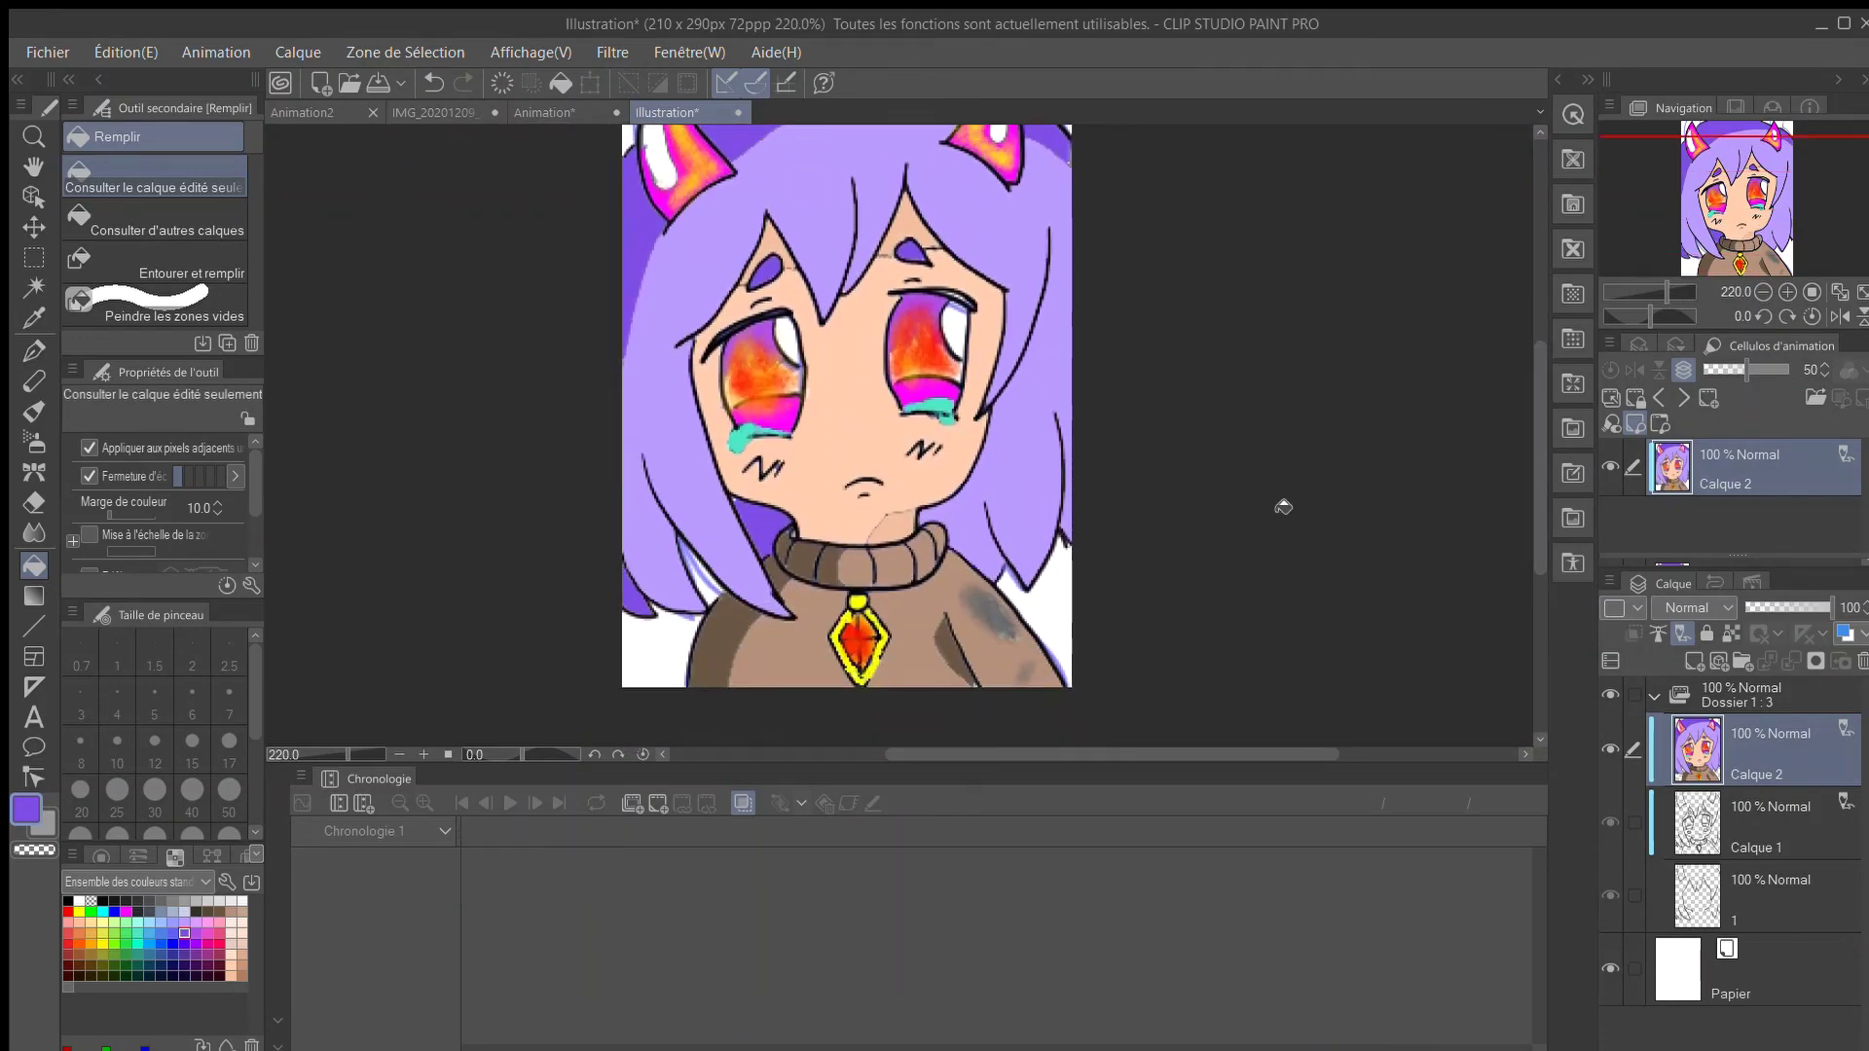
scroll(802, 642, down, 1)
scroll(743, 668, up, 3)
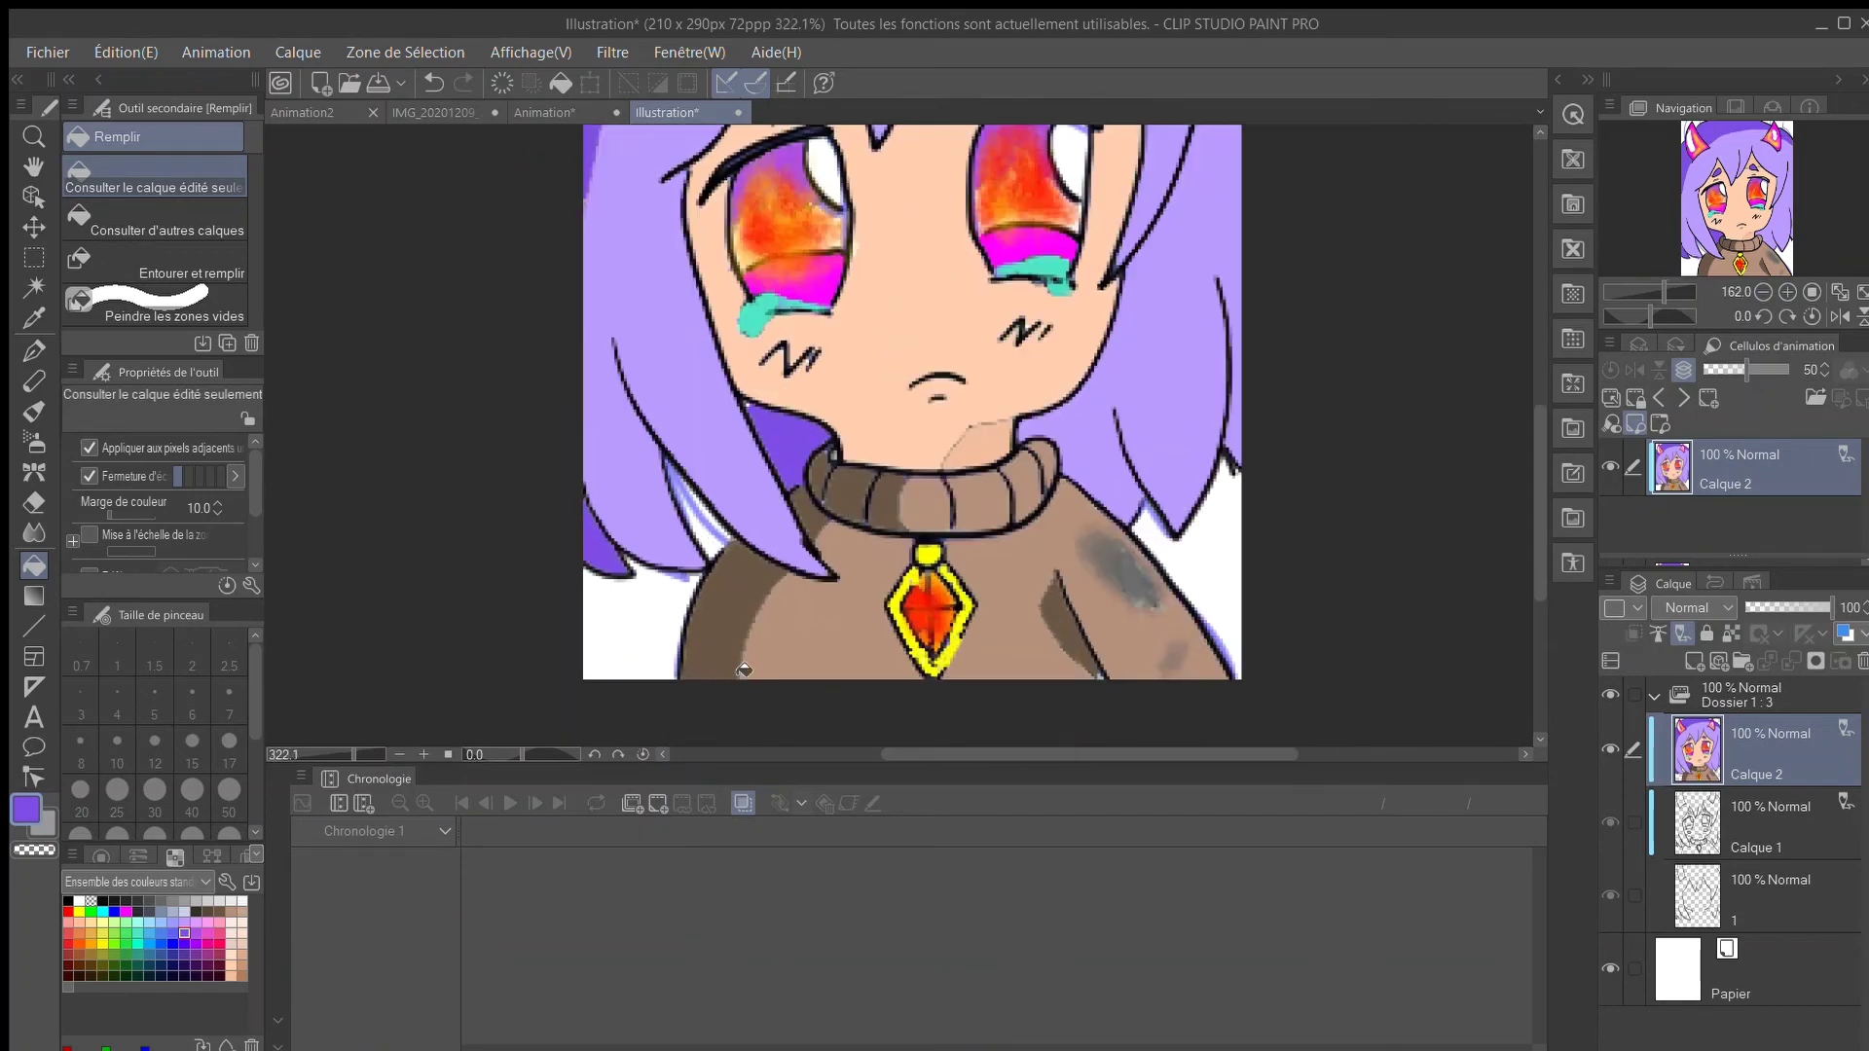
Paint a soft grey Fusain smudge over the shadow on the left sleeve.
click(33, 380)
scroll(759, 631, up, 5)
click(68, 901)
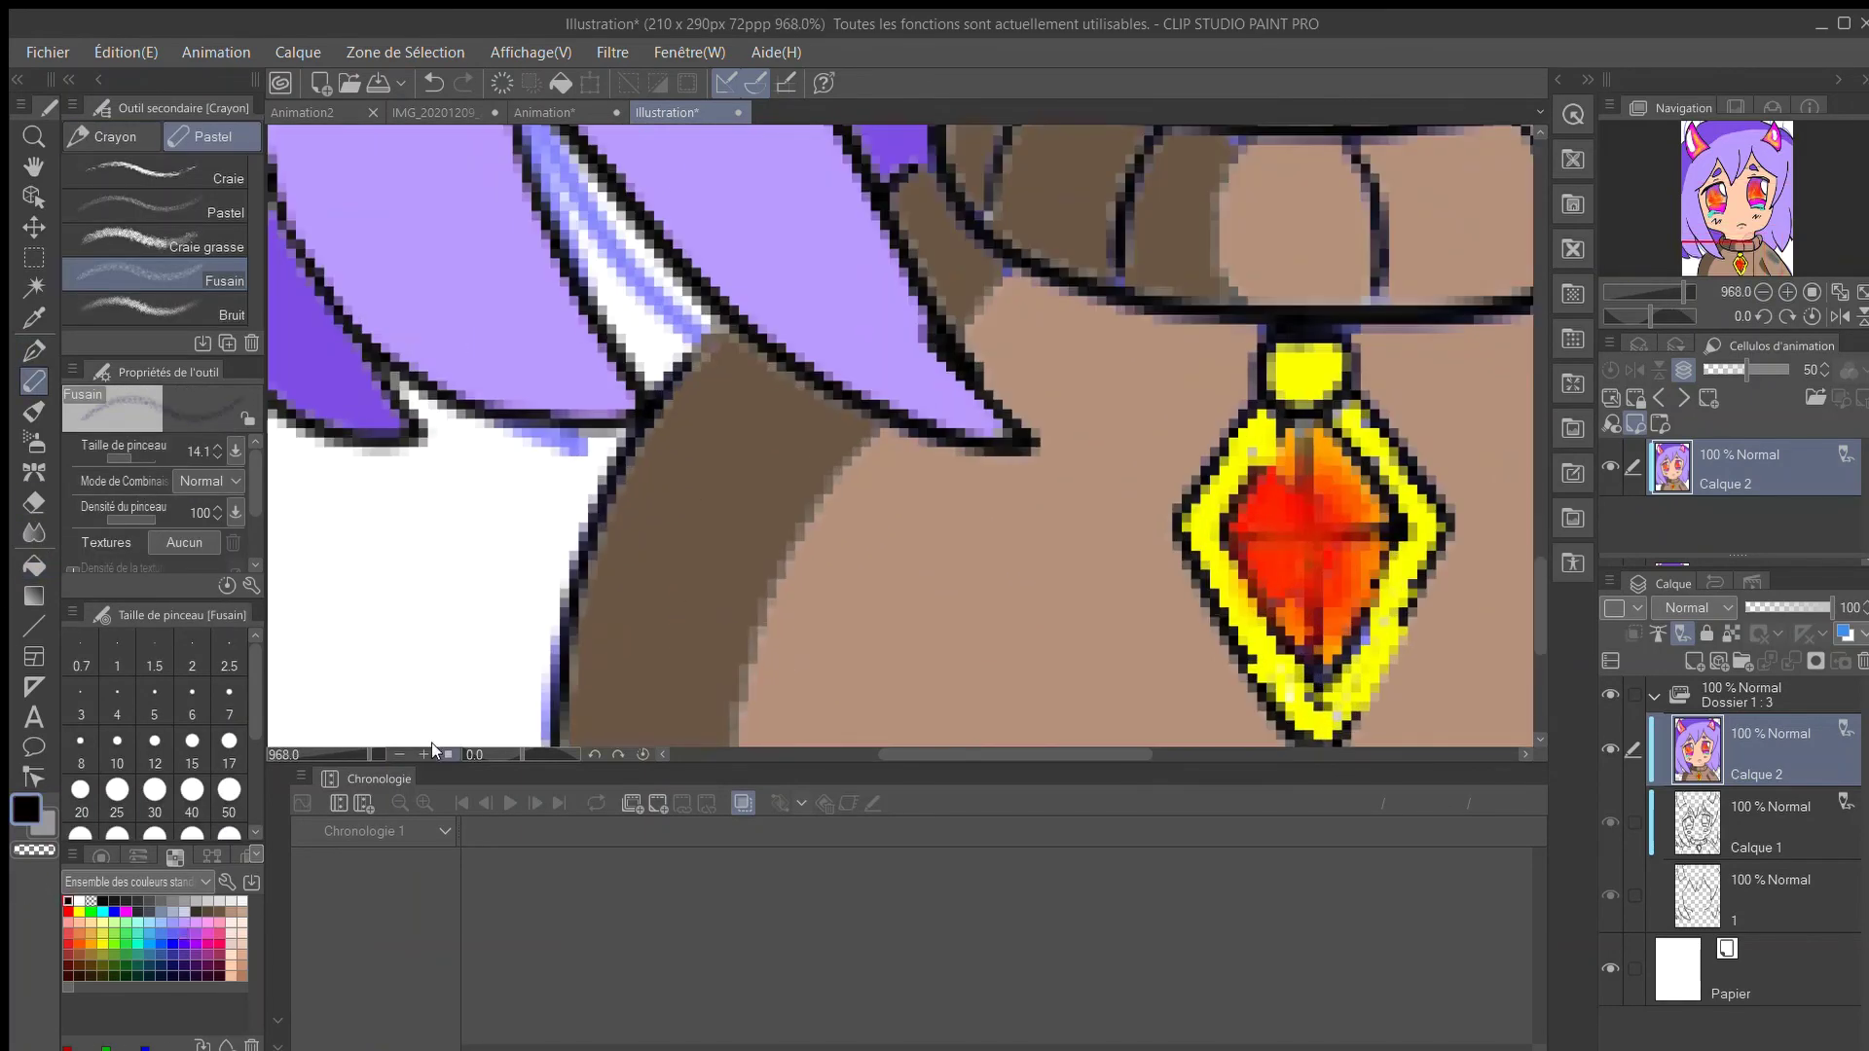
click(166, 900)
mouse_move(671, 576)
mouse_down()
mouse_move(821, 596)
mouse_move(729, 529)
mouse_move(763, 522)
mouse_move(709, 558)
mouse_move(747, 694)
mouse_move(775, 473)
mouse_move(743, 526)
mouse_up()
drag(1015, 755, 1370, 755)
scroll(660, 663, up, 3)
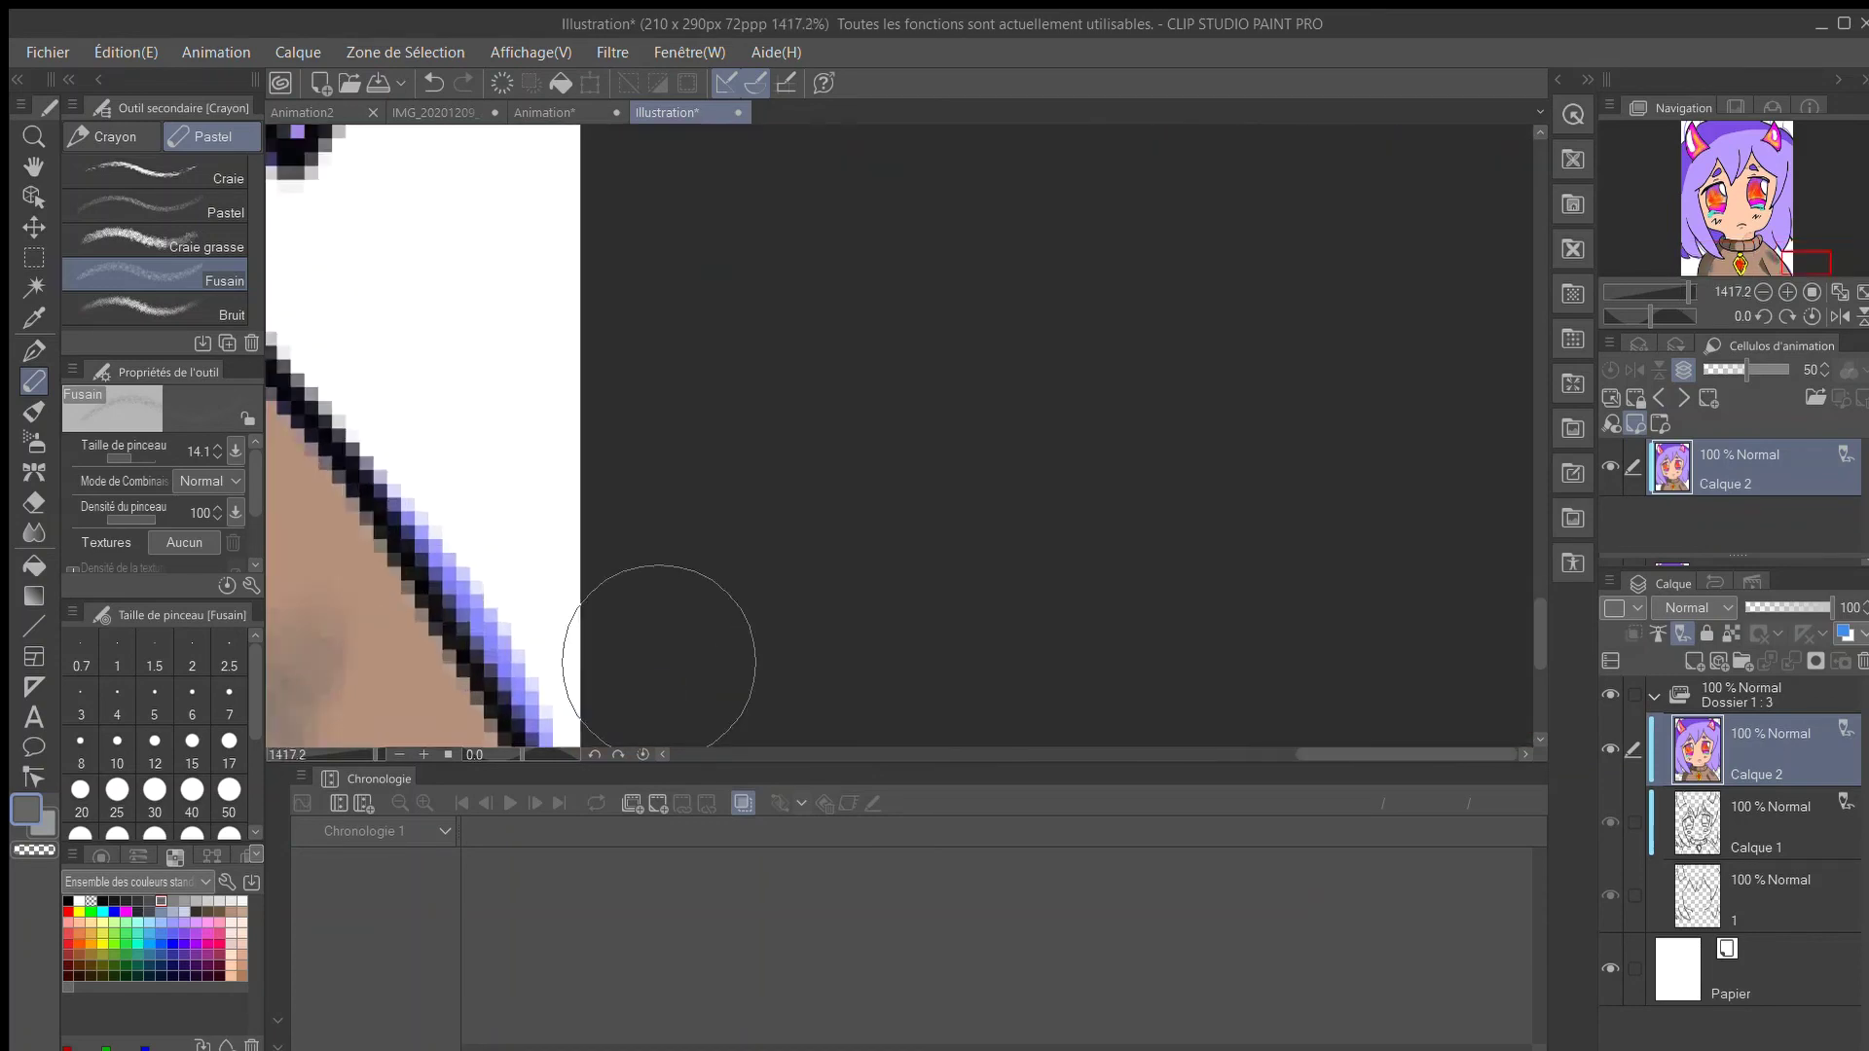
scroll(659, 663, down, 6)
drag(1129, 755, 890, 755)
scroll(928, 584, down, 2)
drag(1538, 511, 1511, 478)
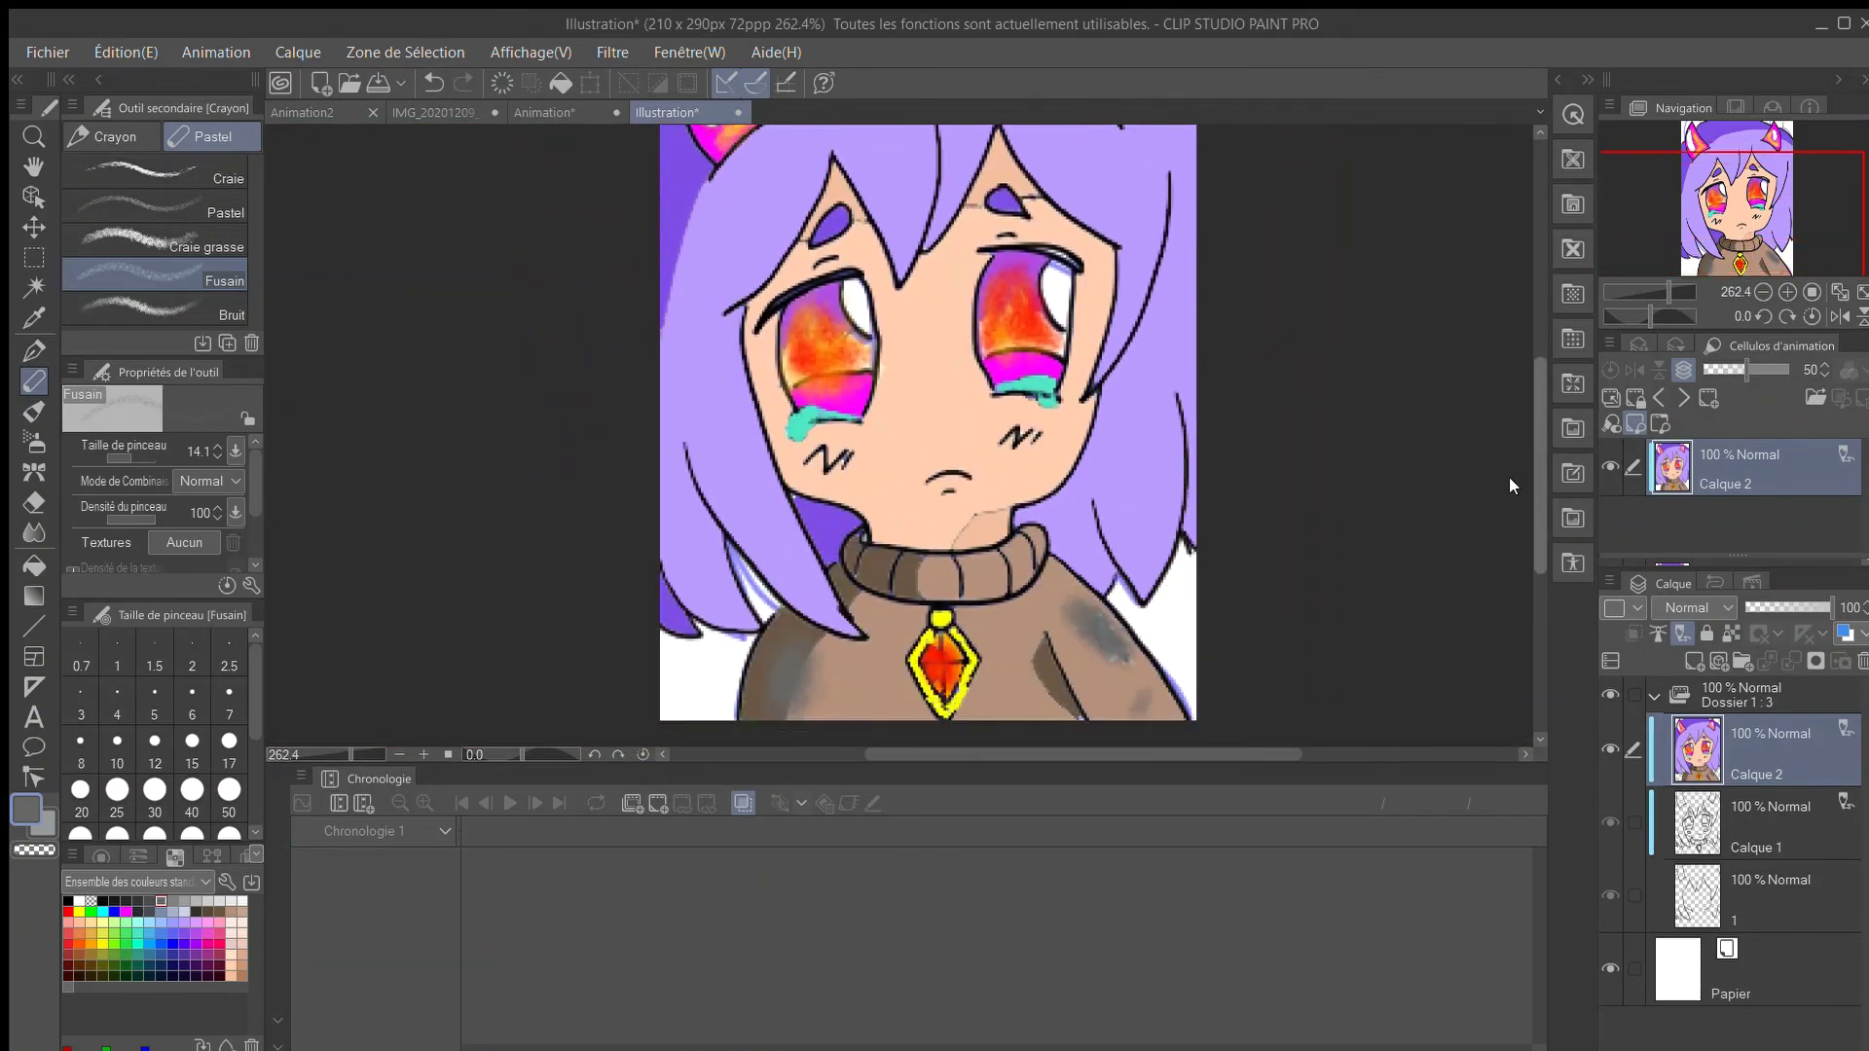
scroll(1462, 475, up, 2)
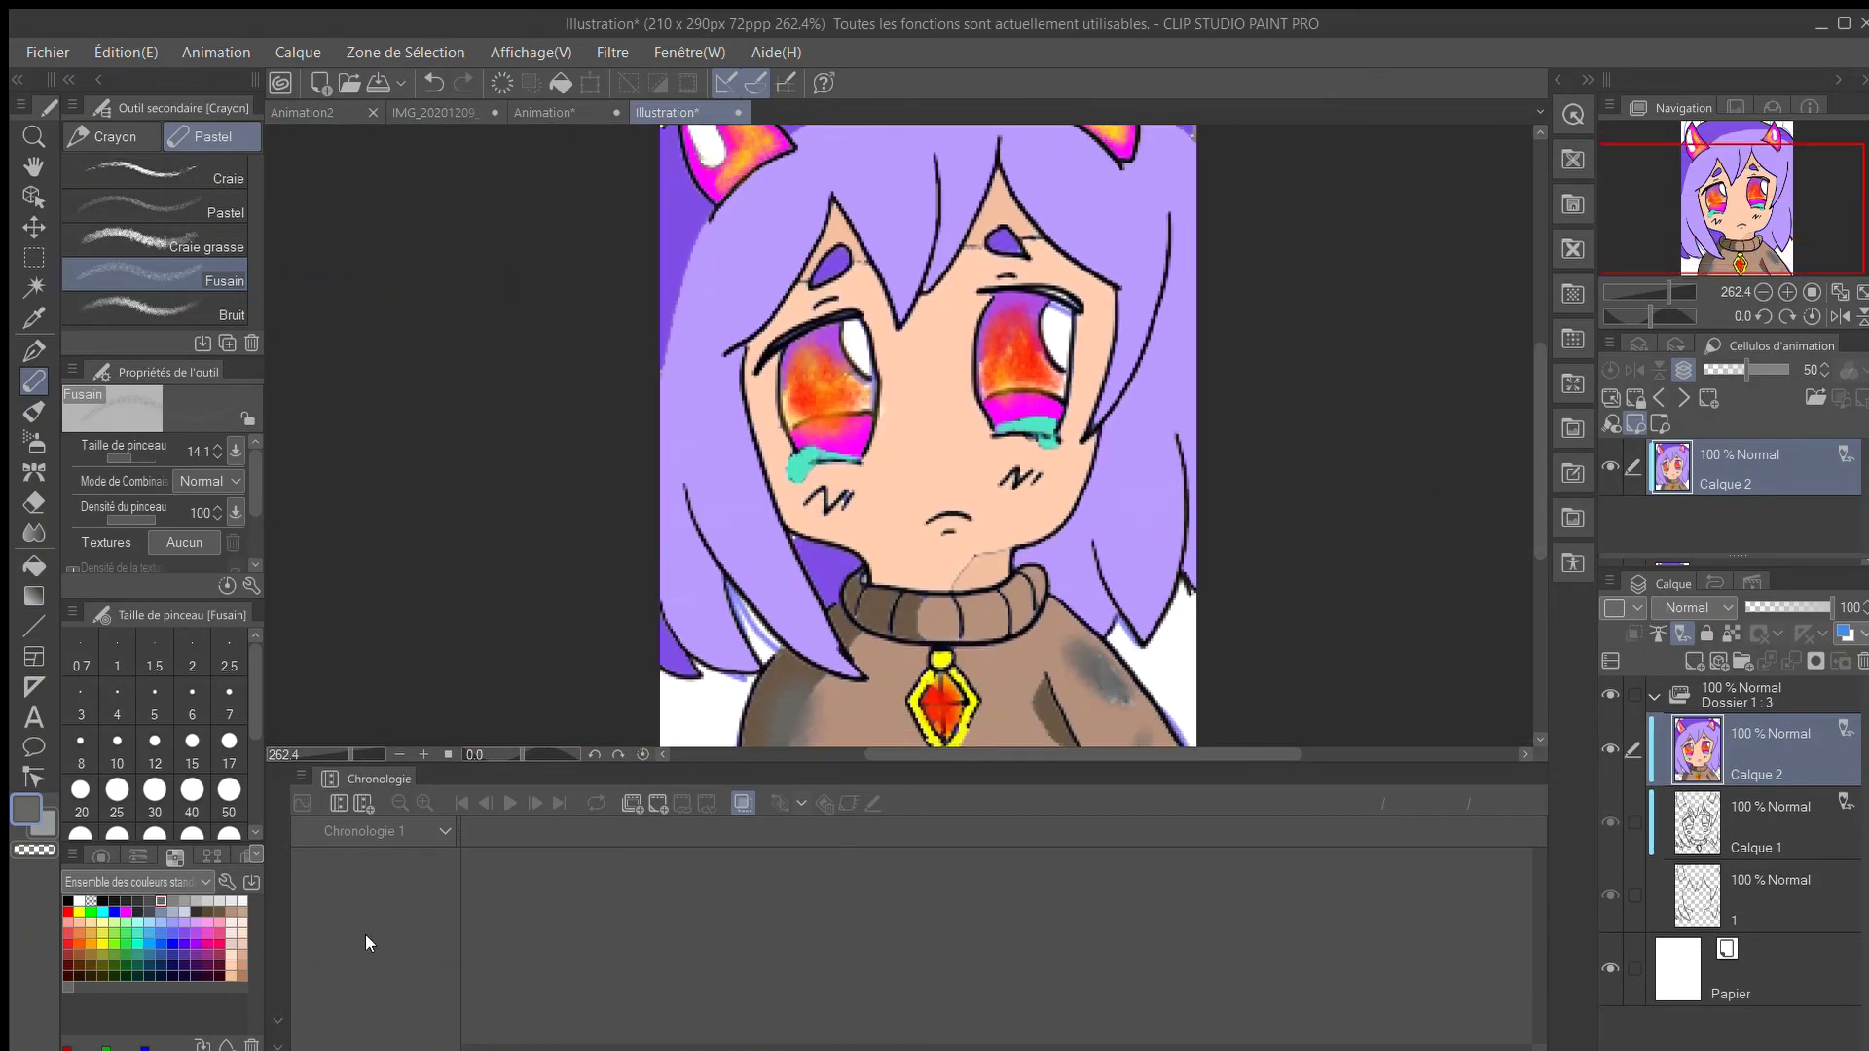
Fill all the background areas around the shoulders, hair and horns with black.
click(68, 901)
click(34, 566)
click(699, 710)
click(1159, 684)
scroll(1159, 684, up, 2)
scroll(1159, 684, down, 3)
click(993, 261)
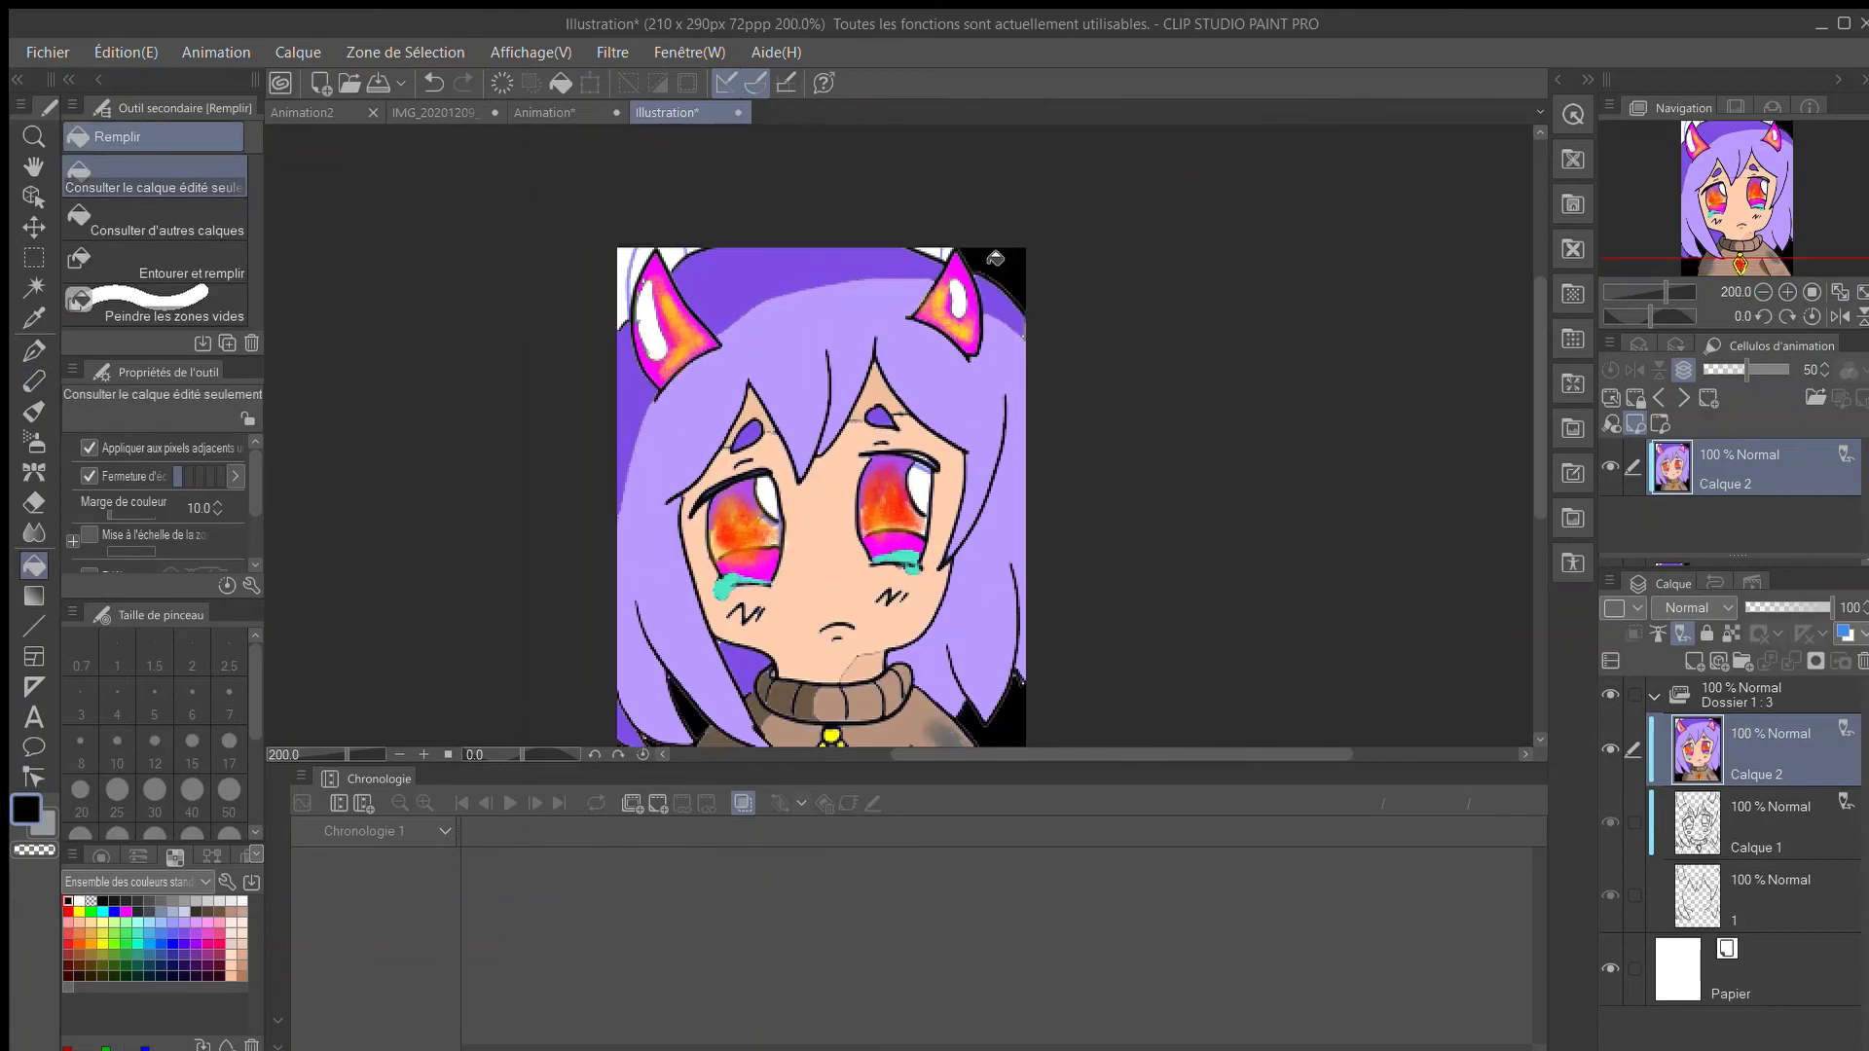
scroll(929, 255, up, 2)
click(930, 254)
click(450, 272)
click(530, 256)
scroll(550, 292, down, 3)
scroll(686, 551, up, 1)
scroll(759, 485, down, 1)
drag(1026, 755, 957, 745)
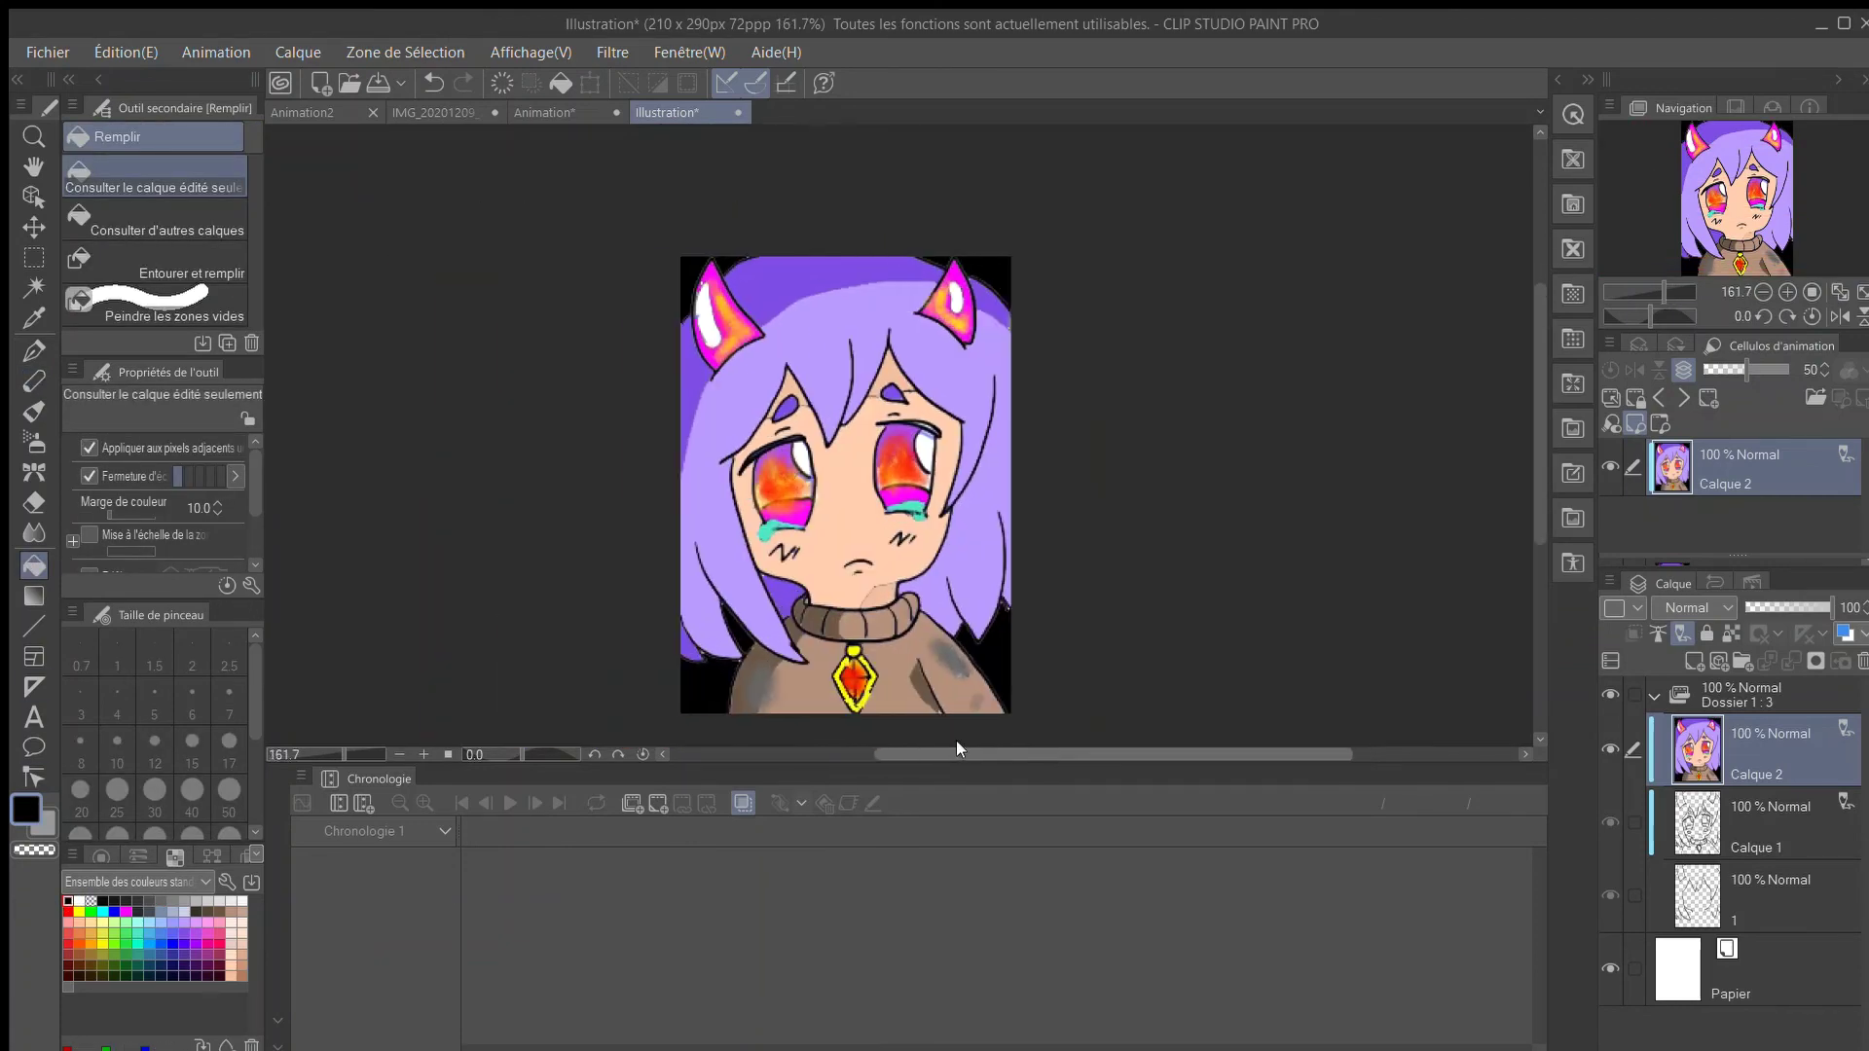
scroll(892, 656, up, 1)
scroll(892, 655, down, 1)
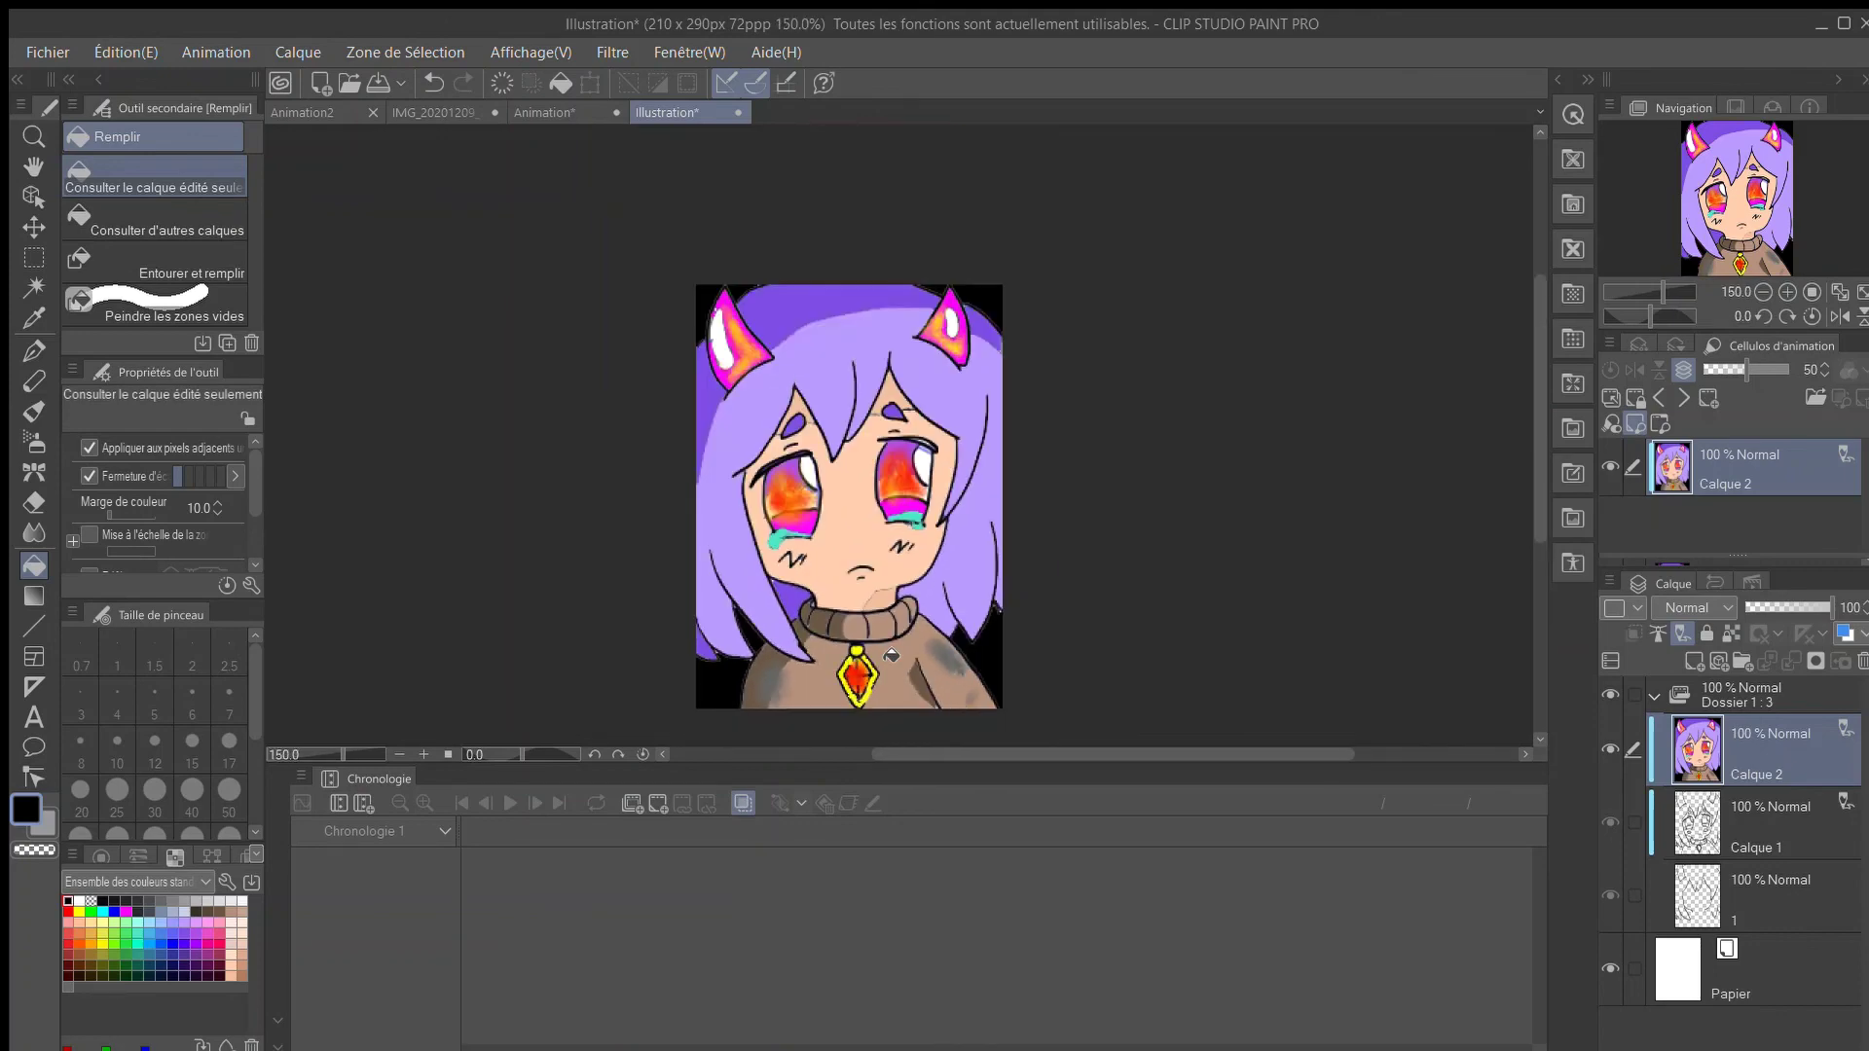
Handwrite the artist's signature in black on two lines beside the pendant with the Plume Saji pen.
scroll(892, 655, up, 5)
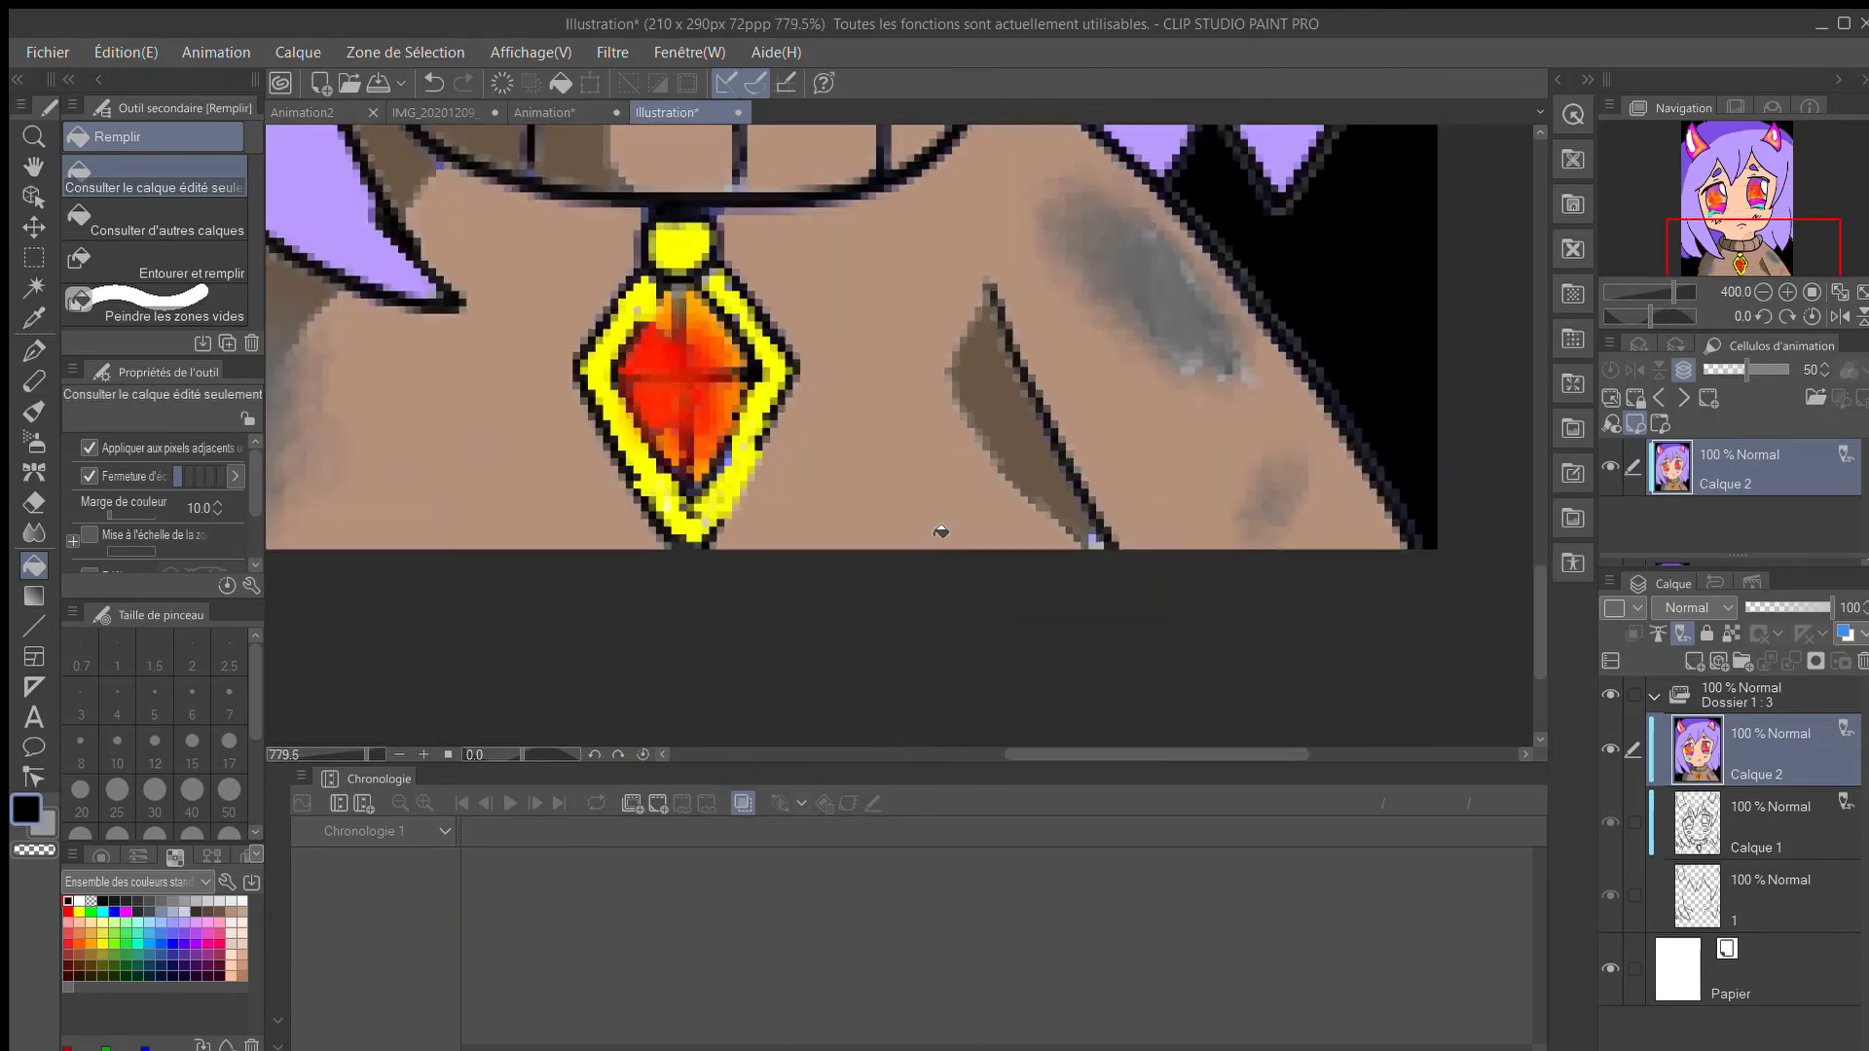
key(p)
scroll(840, 468, up, 2)
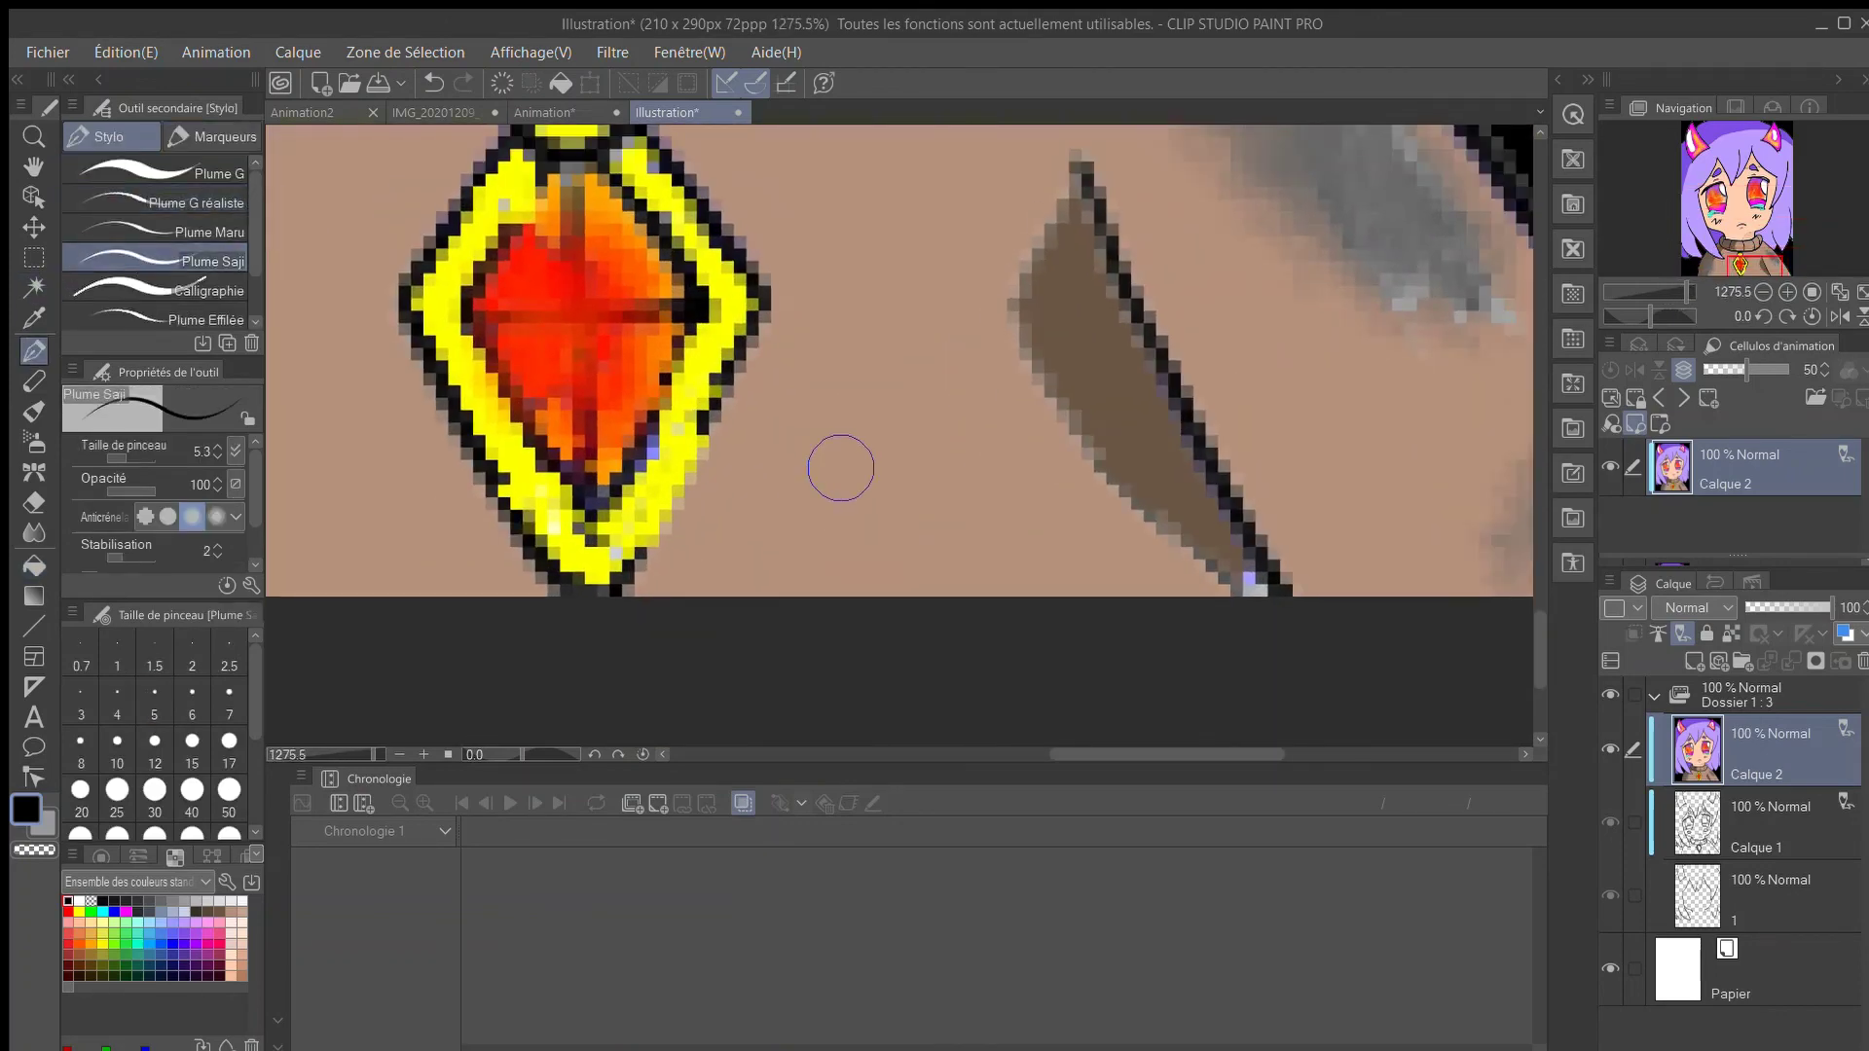
mouse_move(842, 410)
mouse_down()
mouse_move(801, 496)
mouse_move(930, 479)
mouse_up()
mouse_move(989, 471)
mouse_down()
mouse_move(979, 458)
mouse_move(991, 473)
mouse_up()
mouse_move(1056, 423)
mouse_down()
mouse_move(1075, 450)
mouse_move(1059, 501)
mouse_up()
drag(1154, 425, 1173, 455)
drag(858, 551, 869, 556)
mouse_move(935, 534)
mouse_down()
mouse_move(941, 571)
mouse_move(979, 525)
mouse_up()
drag(1024, 547, 1040, 575)
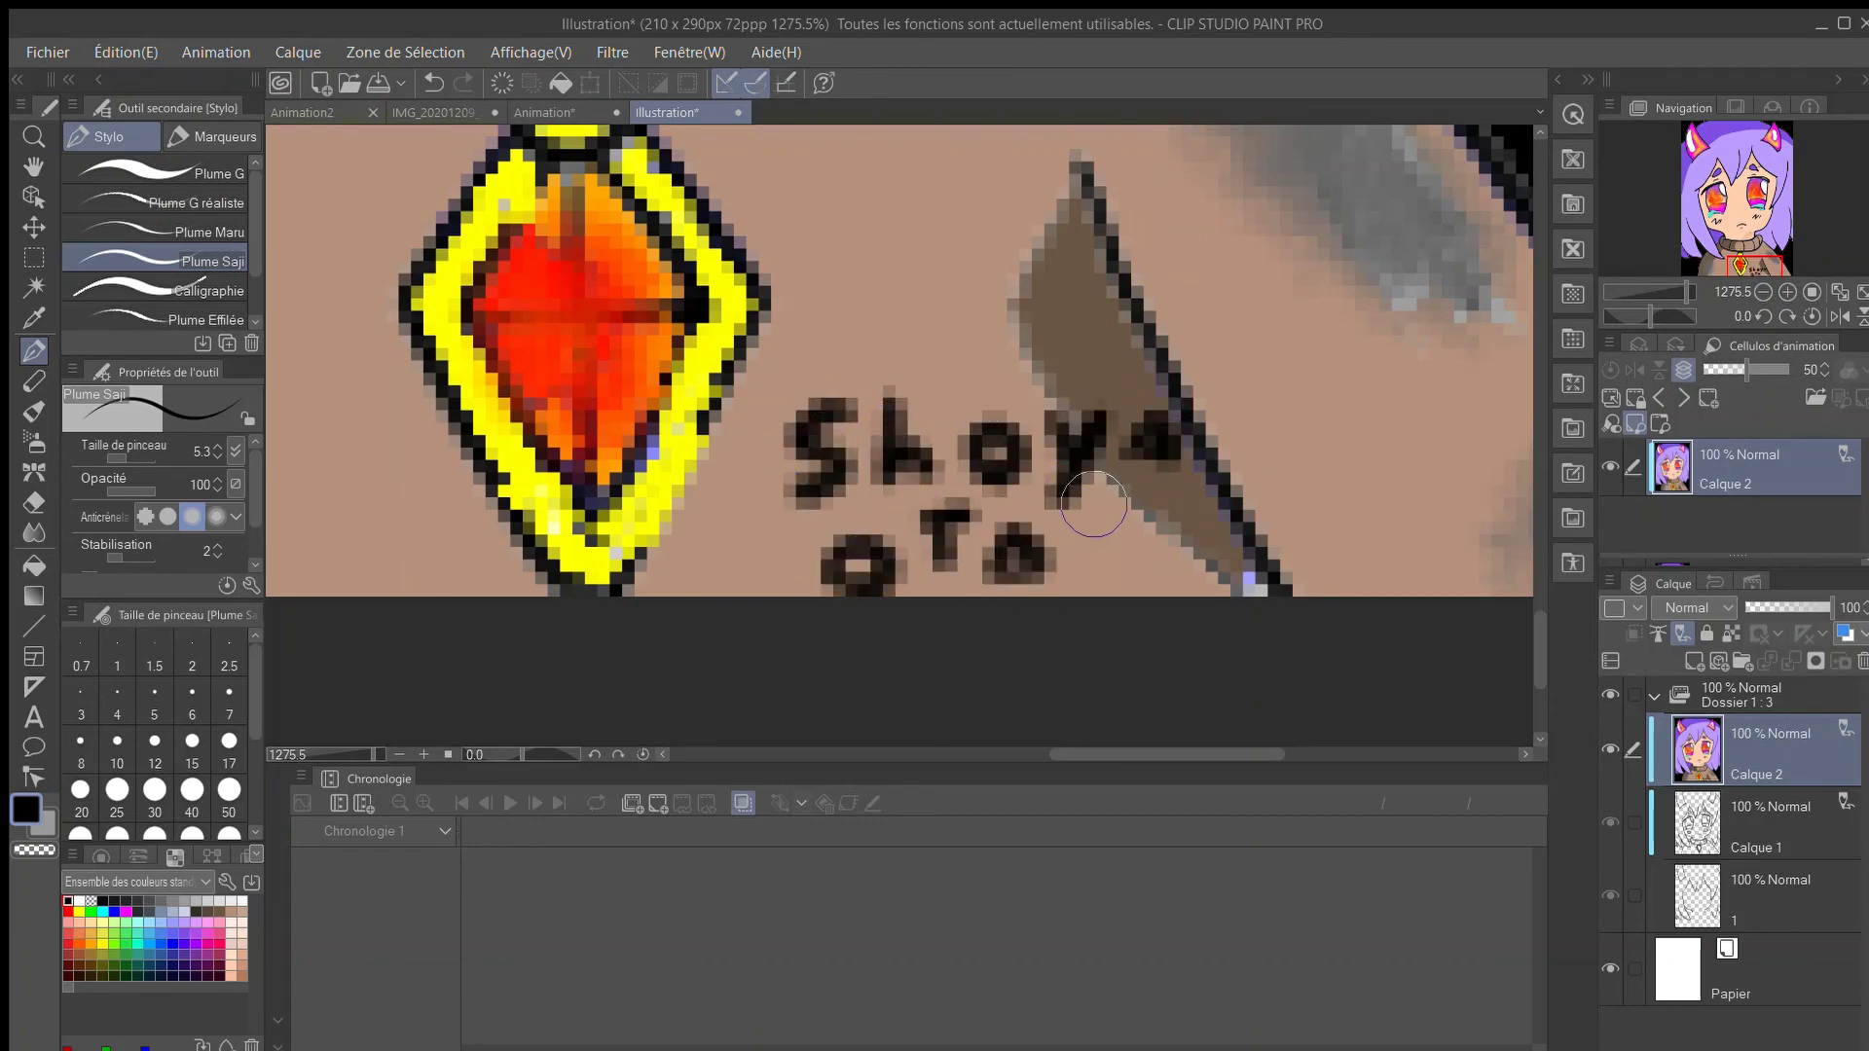
drag(1095, 508, 1097, 582)
drag(1148, 511, 1150, 582)
drag(1199, 516, 1261, 525)
scroll(1199, 446, down, 4)
scroll(1171, 425, down, 3)
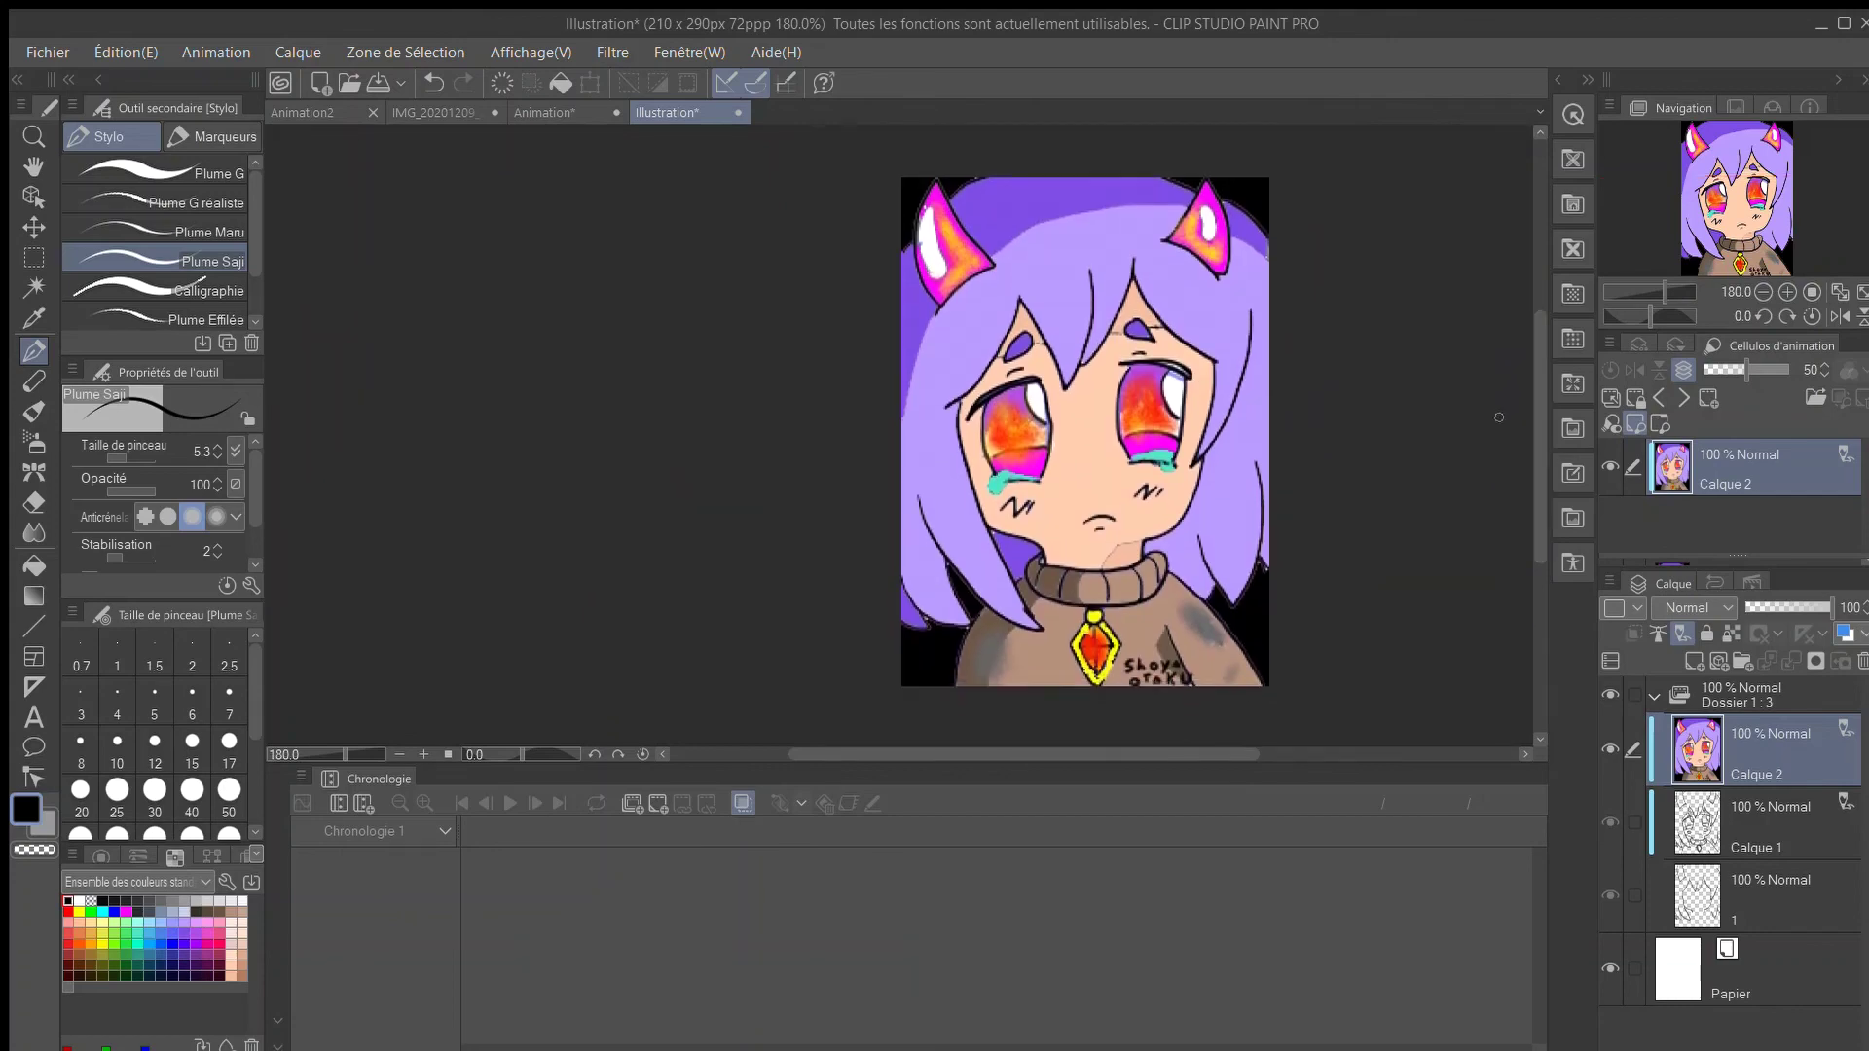
scroll(1054, 522, up, 1)
scroll(1053, 522, up, 2)
scroll(1067, 494, down, 2)
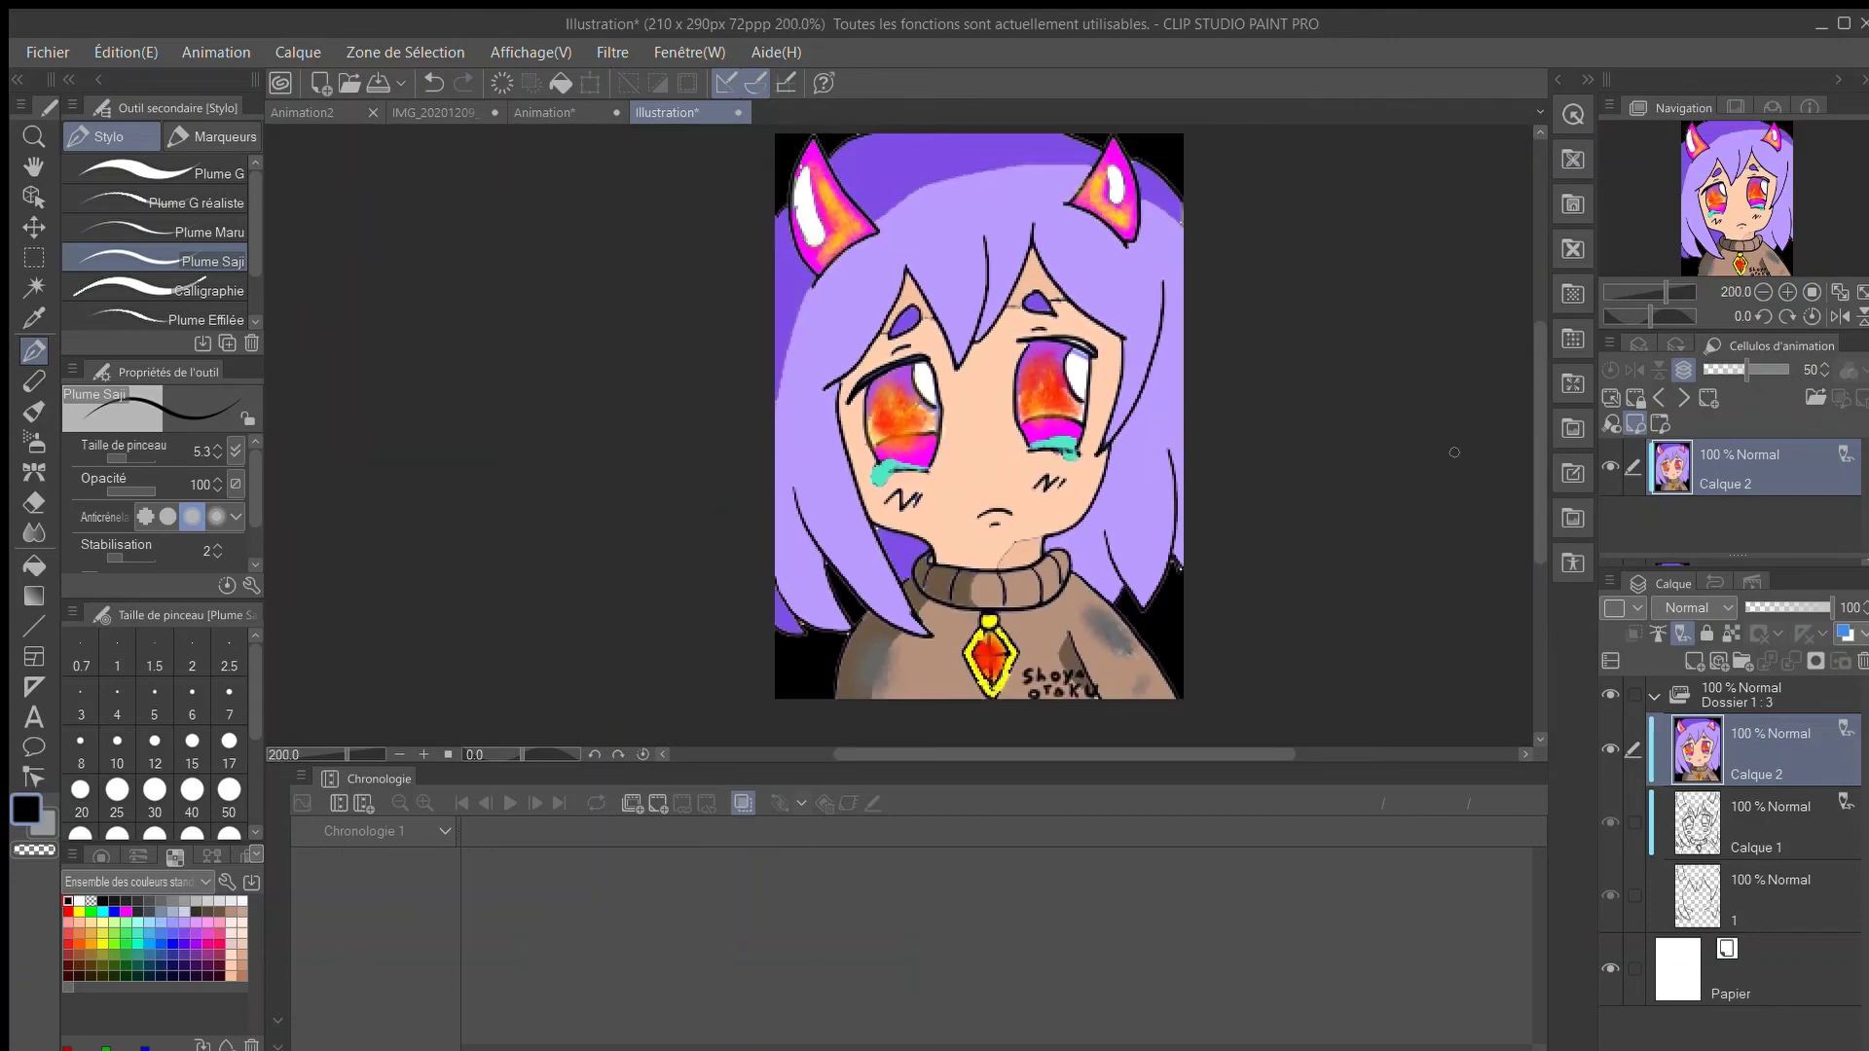
drag(1539, 445, 1521, 434)
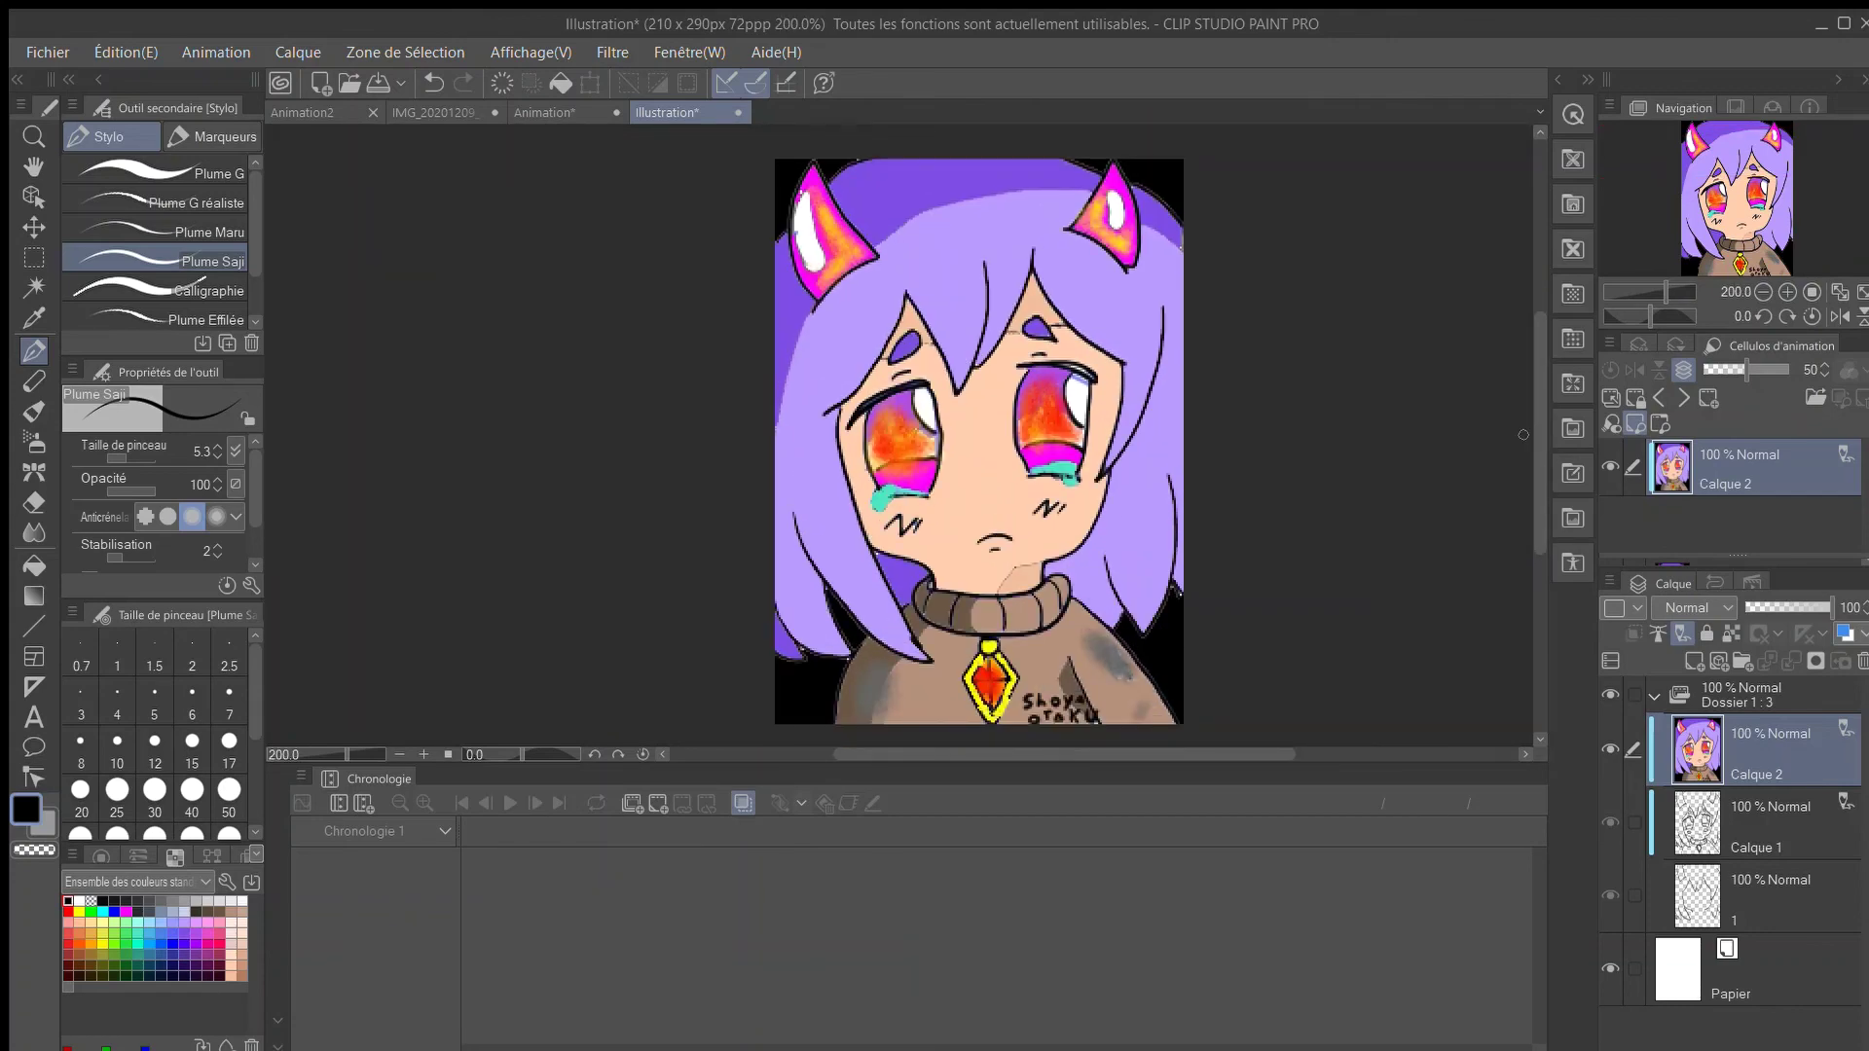